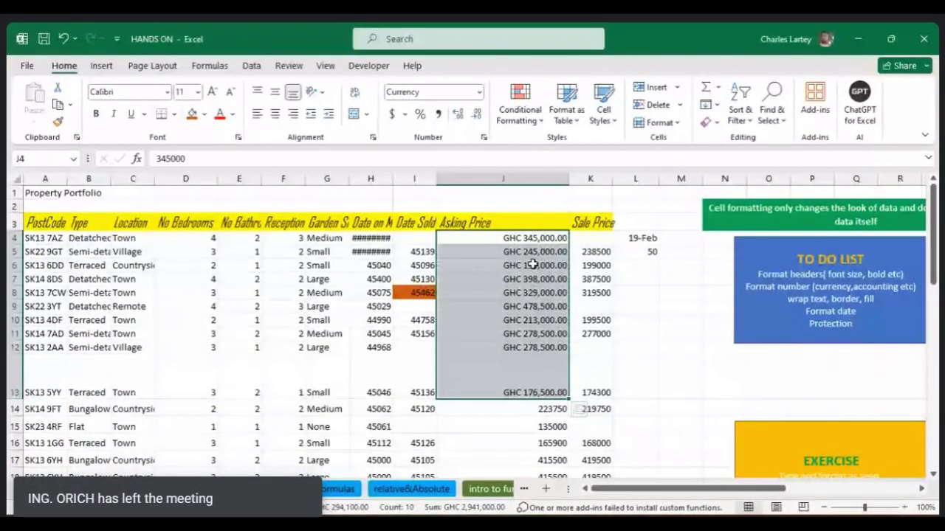
# Format the Sale Price cells K4:K13 as Accounting with the GHC symbol and two decimal places, and widen column K.
pyautogui.moveTo(590, 238); pyautogui.dragTo(599, 359)
pyautogui.rightClick(600, 304)
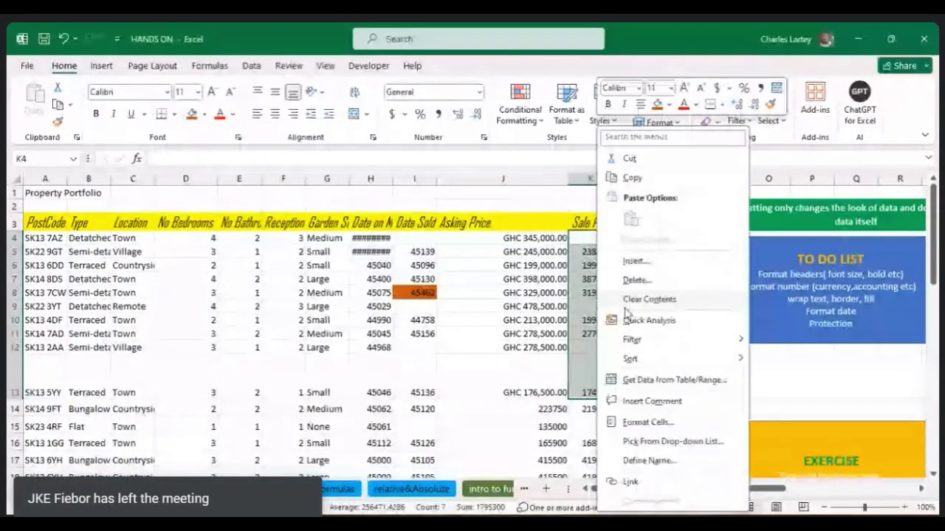
pyautogui.click(648, 422)
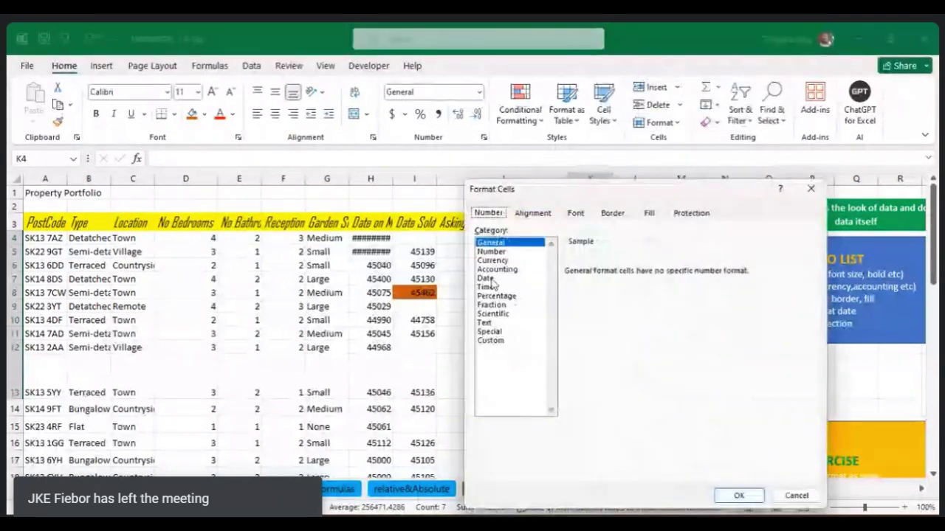
pyautogui.click(497, 270)
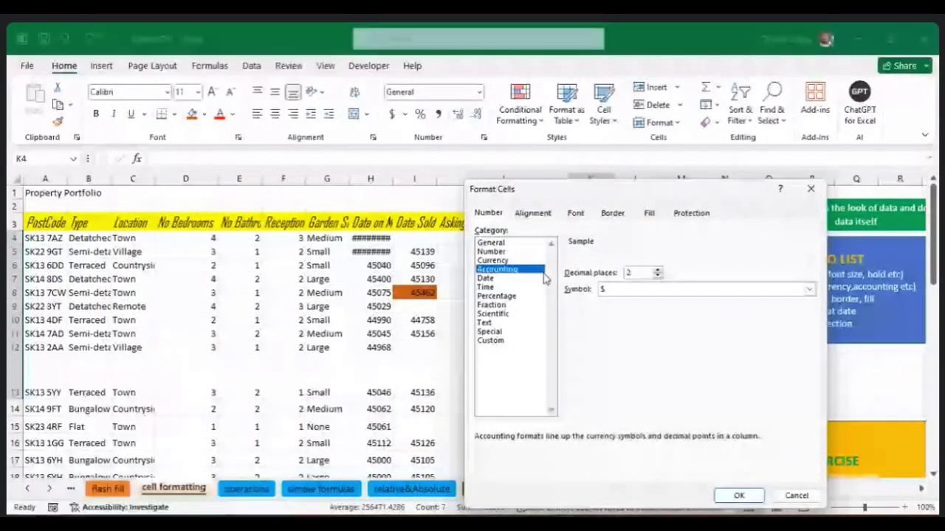
pyautogui.click(809, 290)
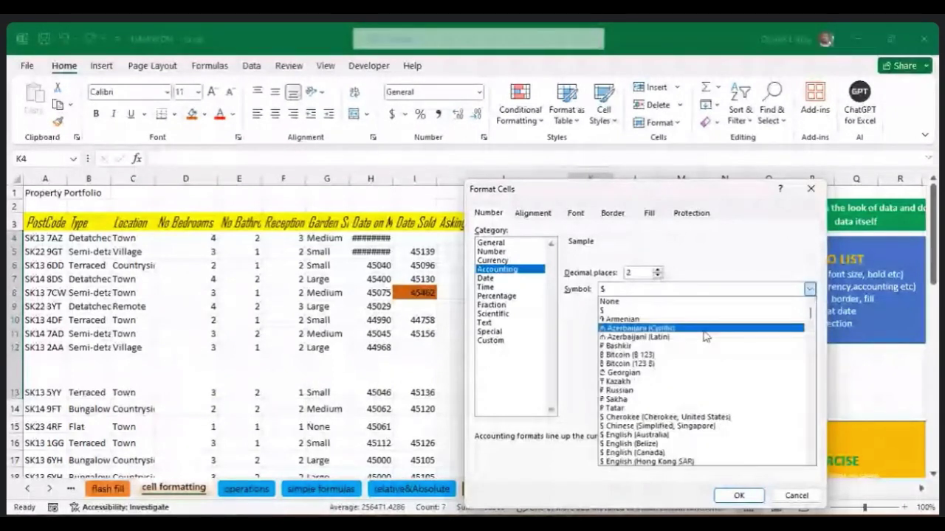
pyautogui.scroll(-10, 706, 332)
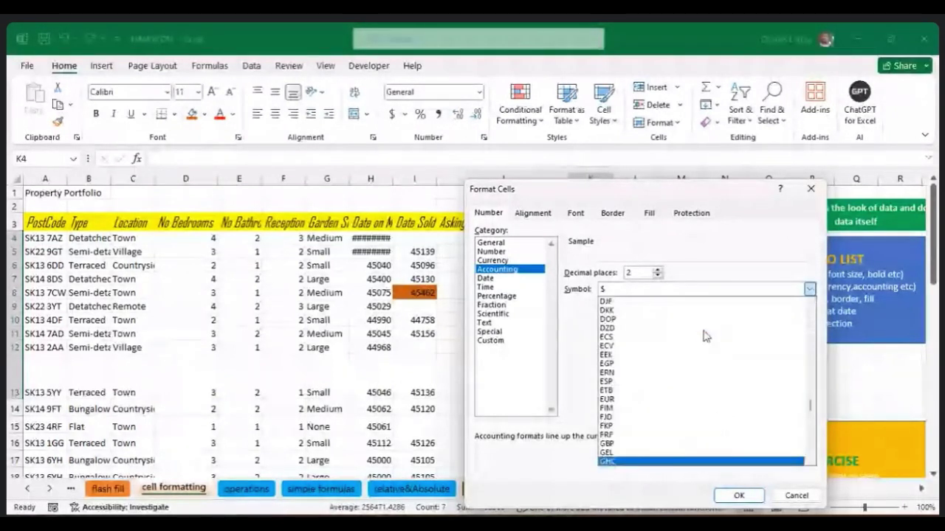
pyautogui.click(623, 462)
pyautogui.click(748, 498)
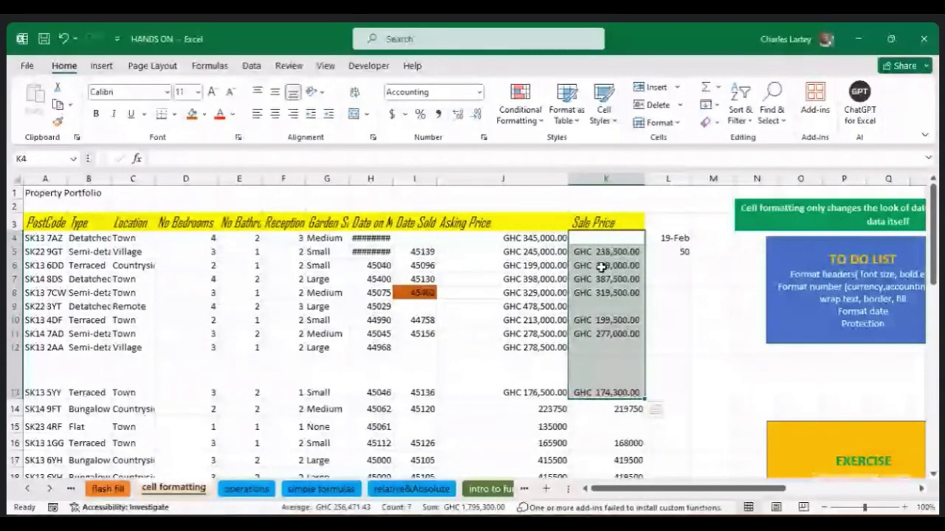
pyautogui.moveTo(644, 178); pyautogui.dragTo(698, 179)
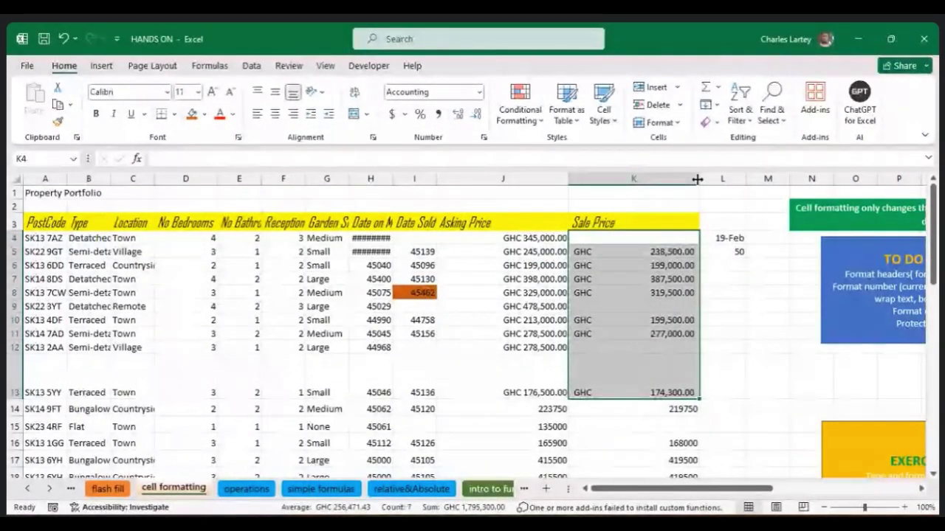
# Compare the Currency-formatted Asking Price cells with the Accounting-formatted Sale Price cells, and undo the last change.
pyautogui.click(520, 238)
pyautogui.moveTo(519, 252); pyautogui.dragTo(512, 370)
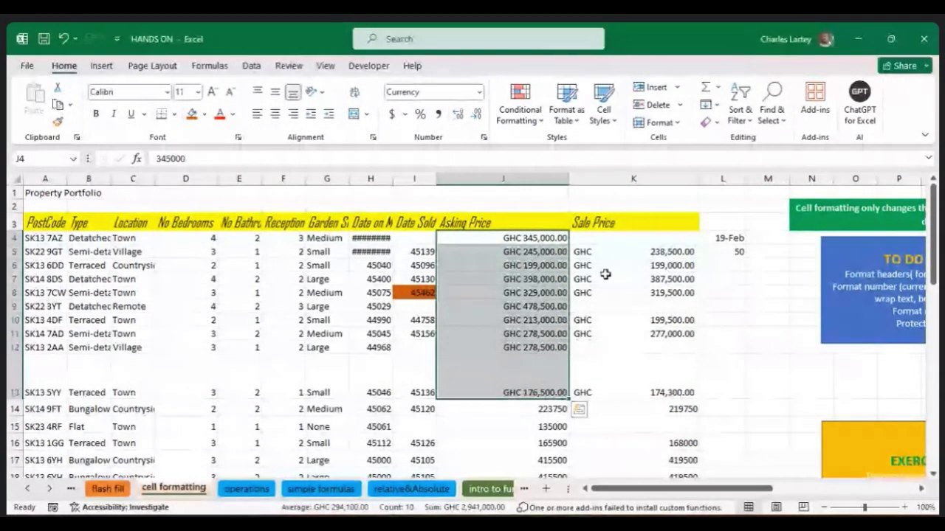
pyautogui.moveTo(620, 250); pyautogui.dragTo(630, 374)
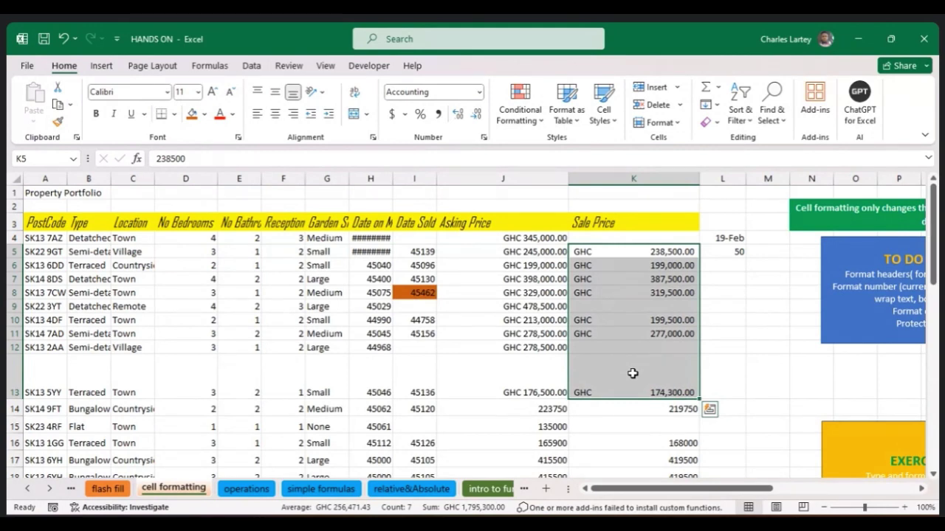
pyautogui.hotkey('ctrl', 'z')
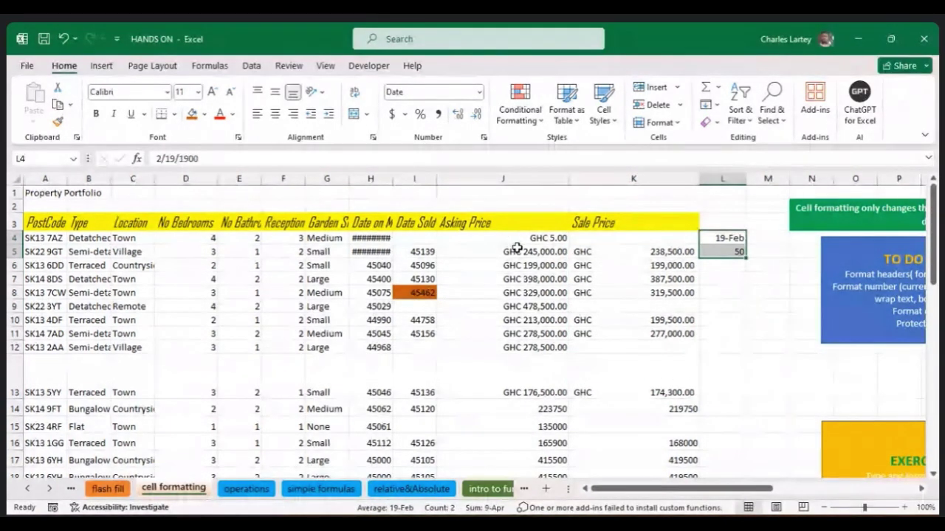
# Examine the number and alignment options in the Format Cells dialog for J5, return to the HANDS ON workbook in Excel and dismiss the dialog.
pyautogui.rightClick(543, 255)
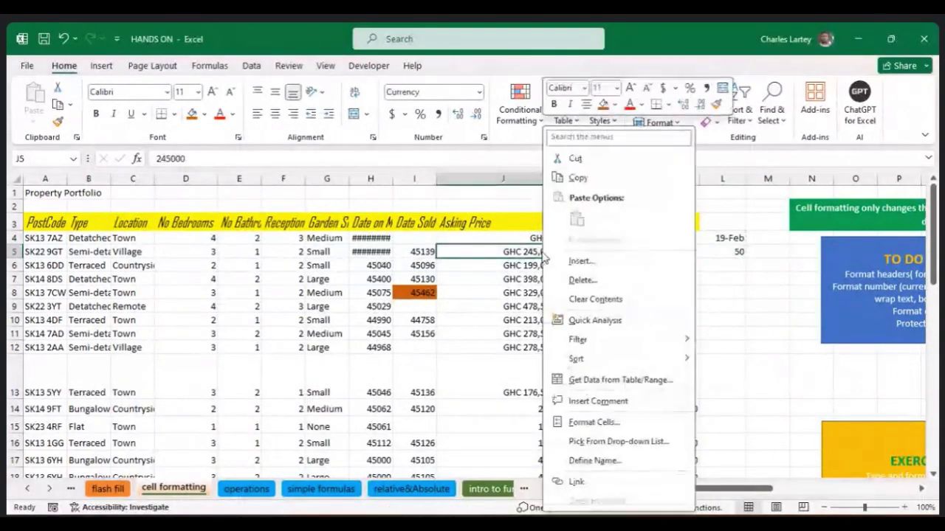
pyautogui.click(601, 421)
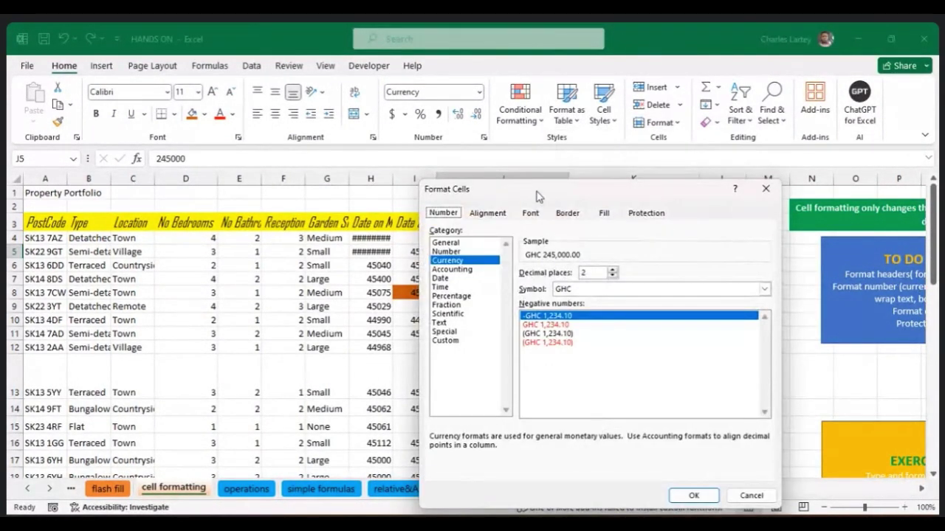
pyautogui.moveTo(574, 191); pyautogui.dragTo(411, 68)
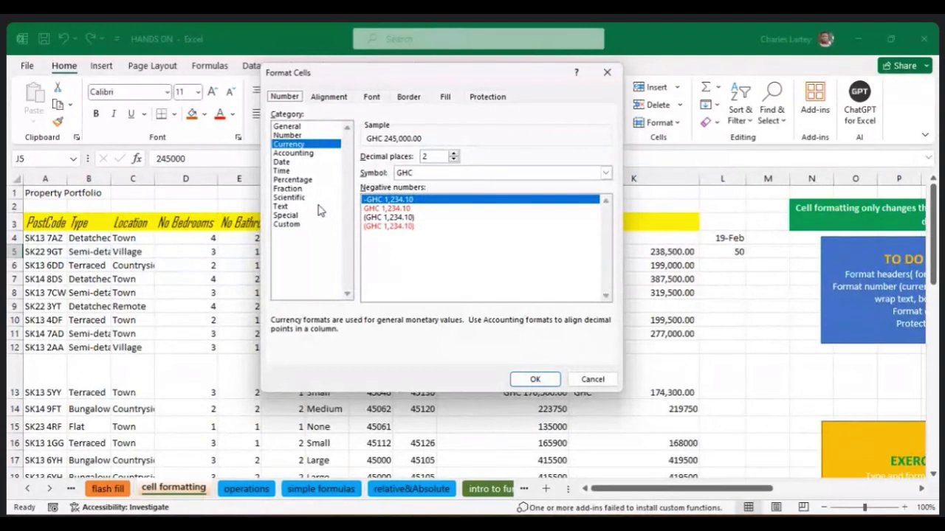
pyautogui.click(327, 99)
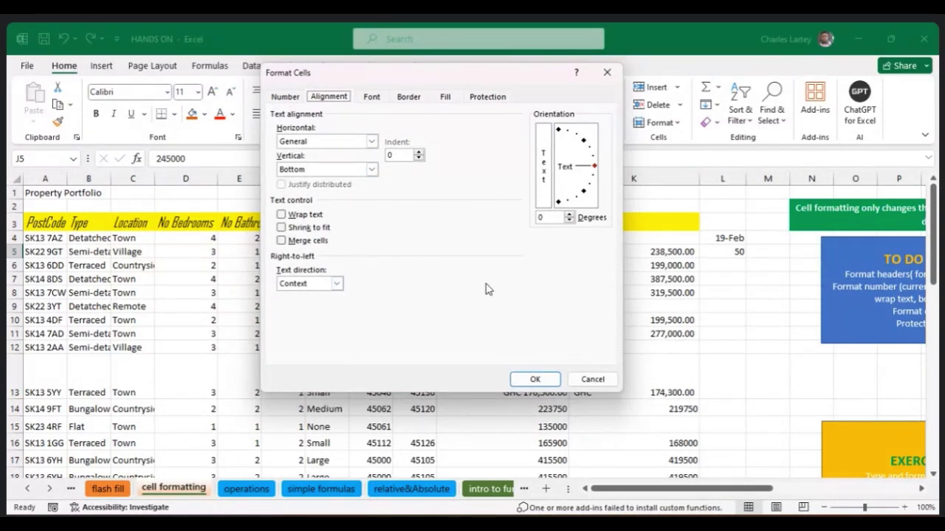
pyautogui.moveTo(500, 72); pyautogui.dragTo(760, 99)
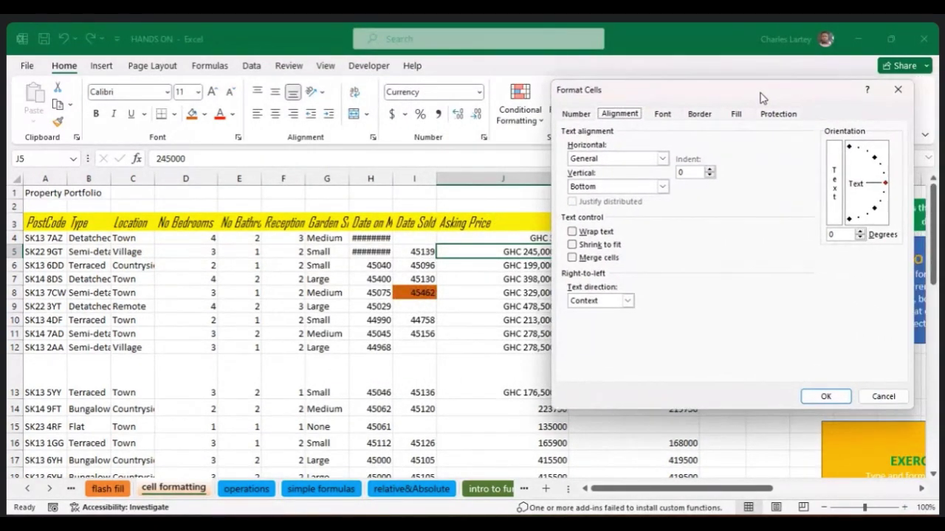
pyautogui.click(662, 160)
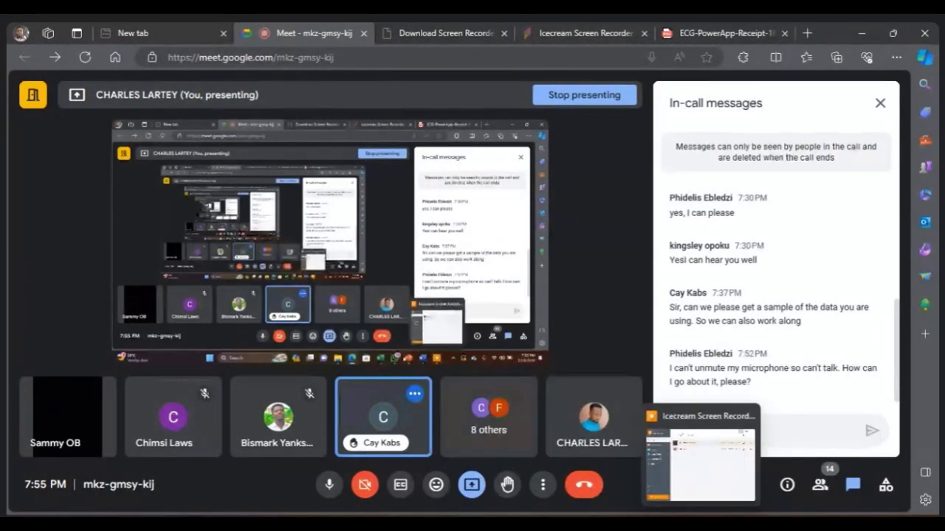
pyautogui.moveTo(581, 525)
pyautogui.click(685, 470)
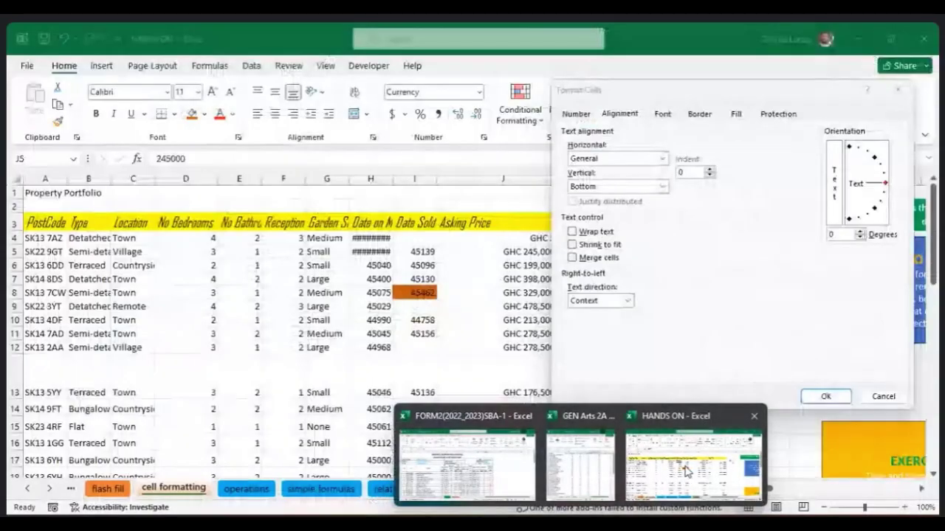
pyautogui.click(897, 92)
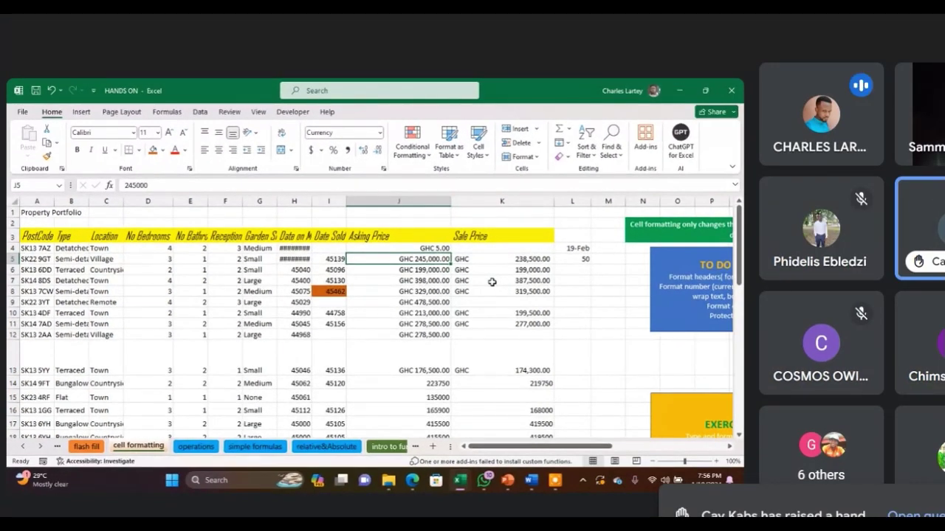
pyautogui.click(578, 249)
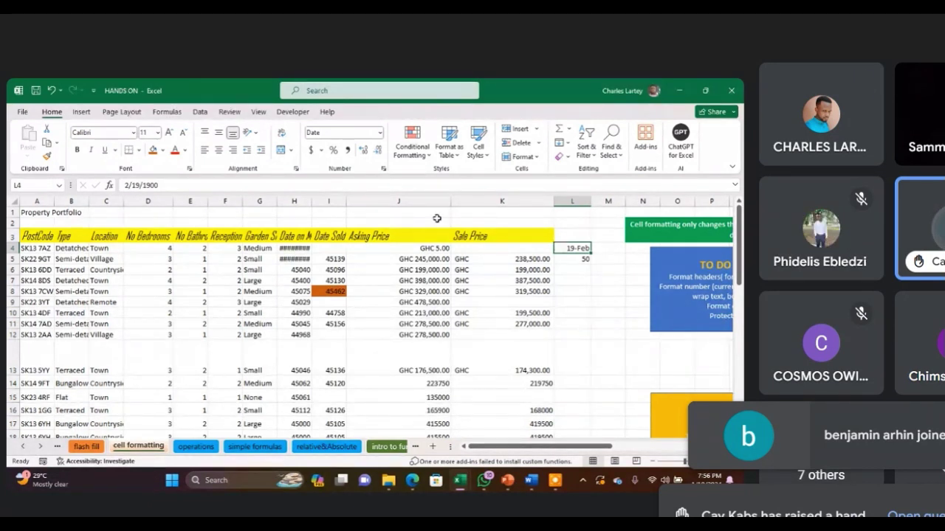
pyautogui.click(226, 214)
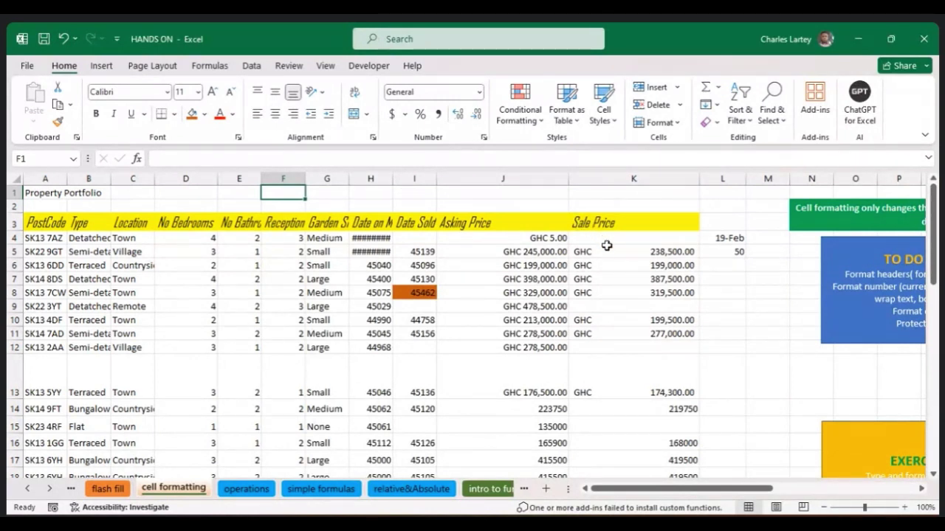
pyautogui.click(534, 248)
pyautogui.moveTo(535, 248); pyautogui.dragTo(668, 347)
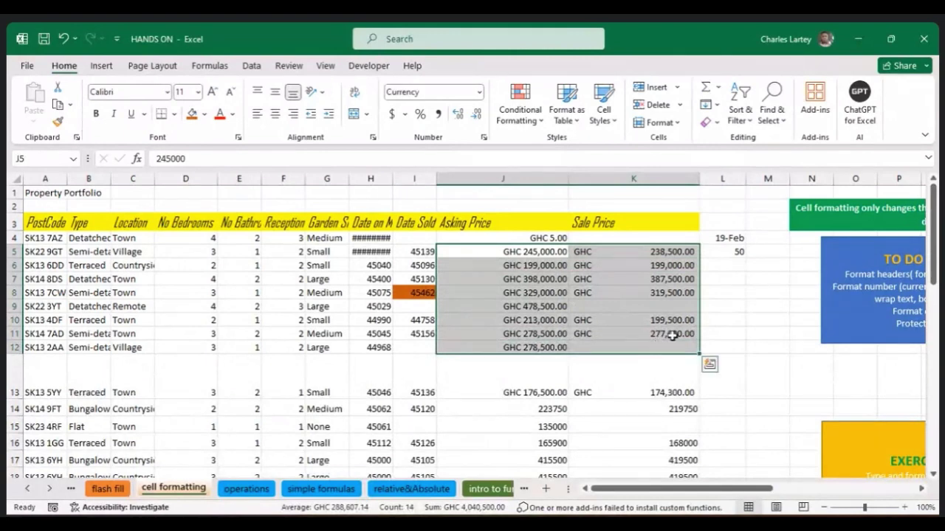
# Clear the contents of cells L4:L9 beside the Sale Price column.
pyautogui.moveTo(712, 239); pyautogui.dragTo(725, 312)
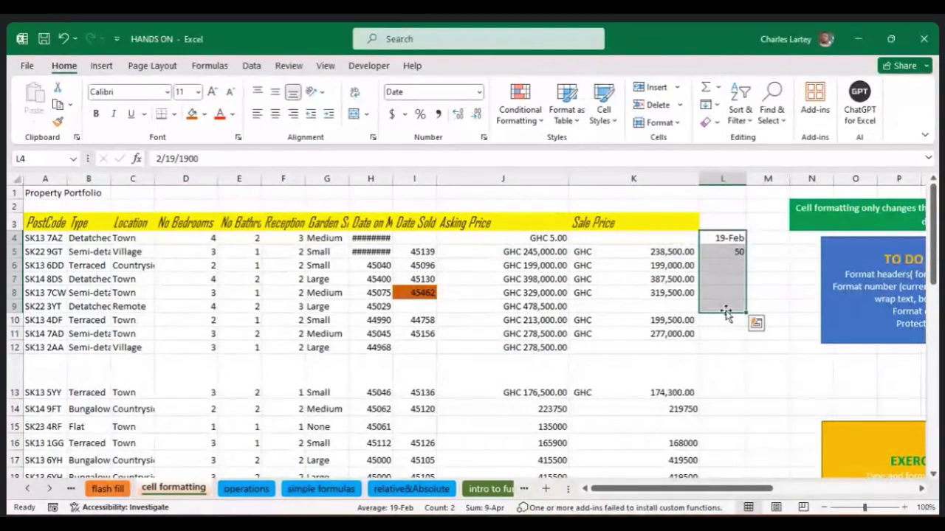
pyautogui.press('Delete')
pyautogui.click(724, 263)
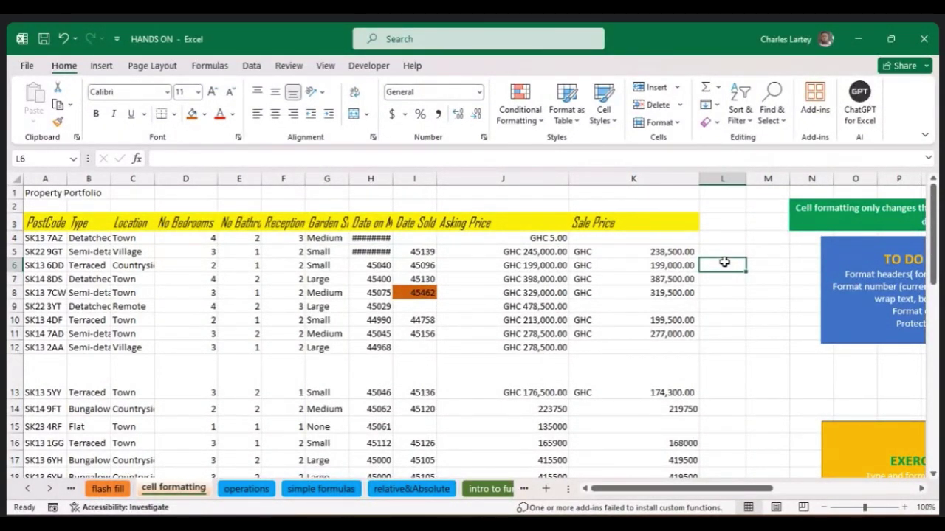
pyautogui.click(724, 251)
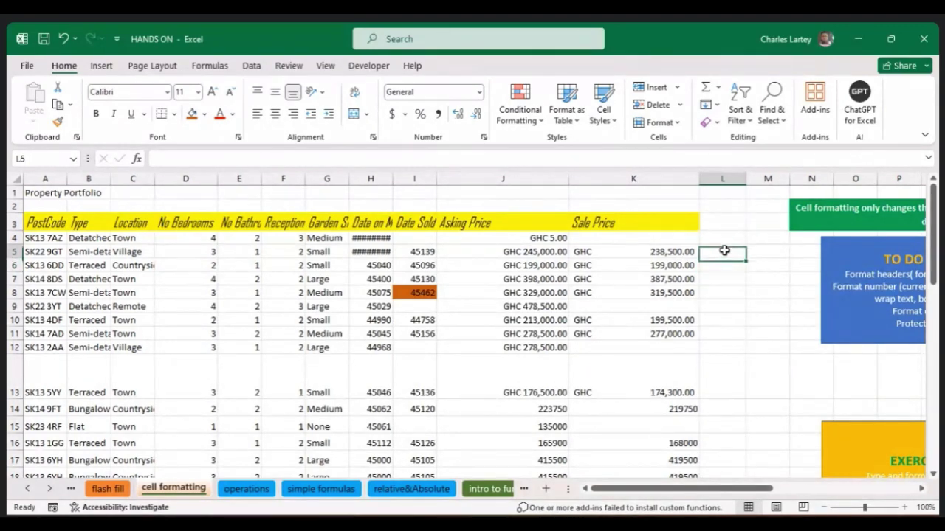
pyautogui.rightClick(724, 251)
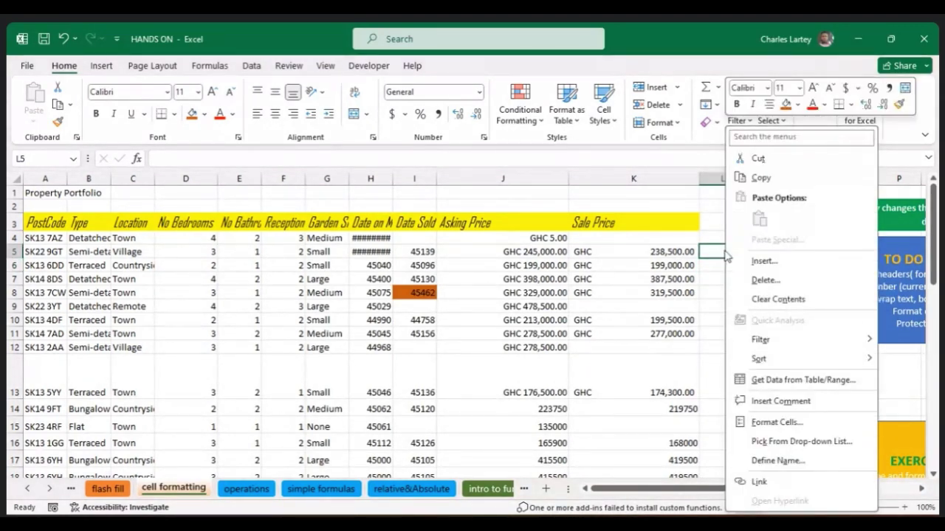
pyautogui.click(770, 423)
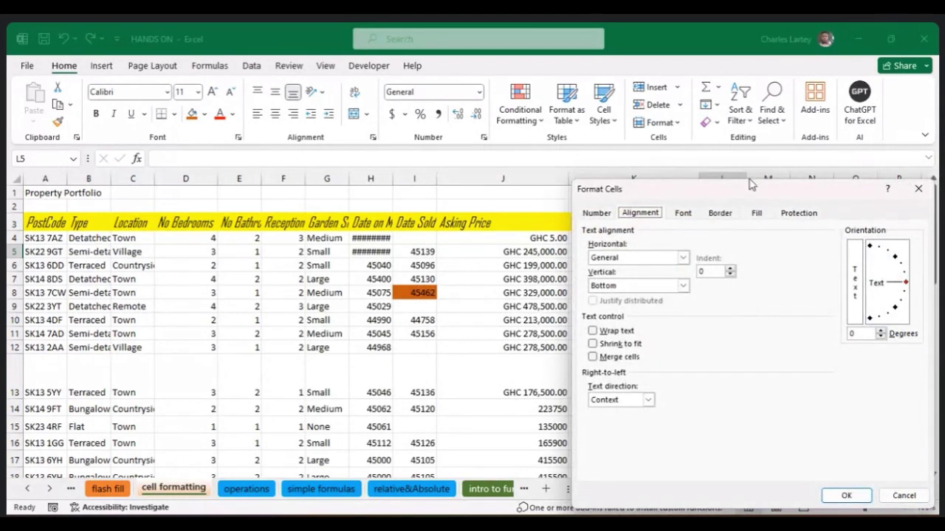
pyautogui.moveTo(753, 194); pyautogui.dragTo(337, 155)
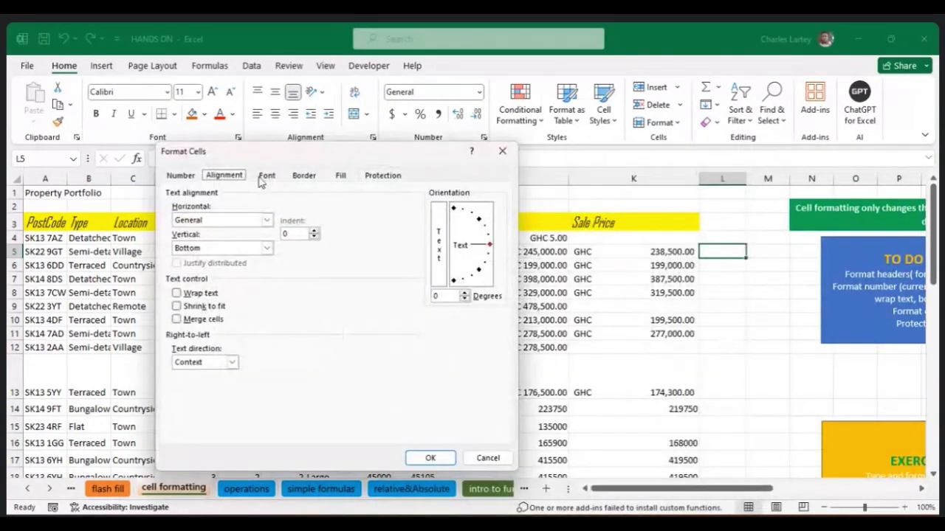
pyautogui.click(181, 177)
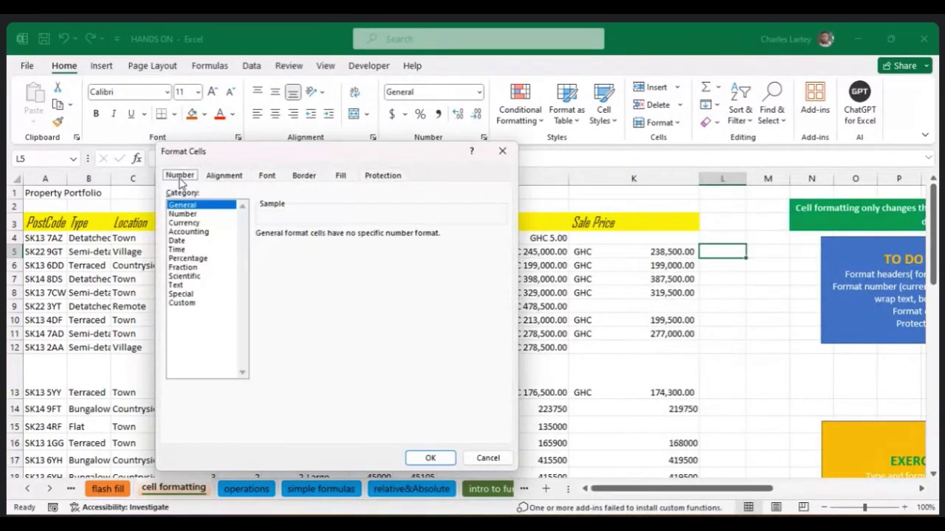
pyautogui.click(183, 303)
pyautogui.press('Escape')
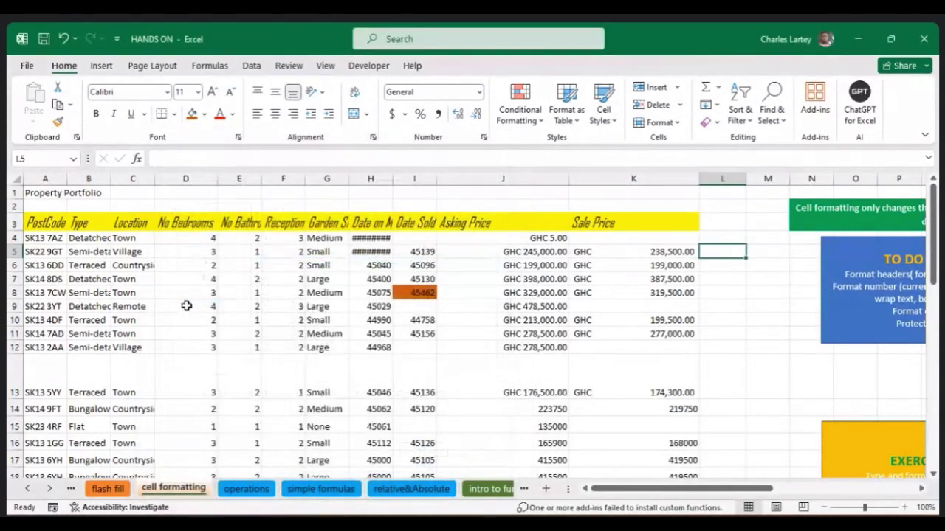
# Apply the custom number format 0 " kg" to cell L5 in place of the General code.
pyautogui.rightClick(713, 251)
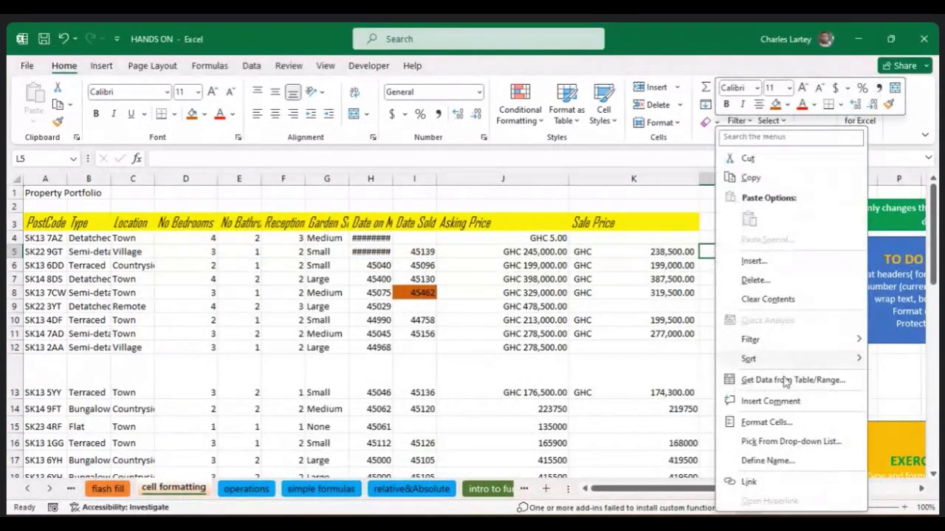
pyautogui.click(773, 426)
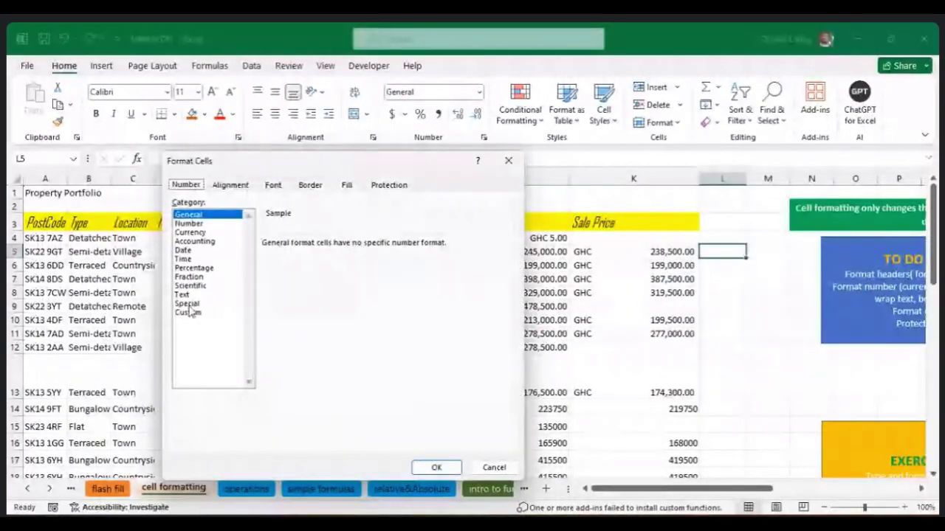
pyautogui.click(188, 313)
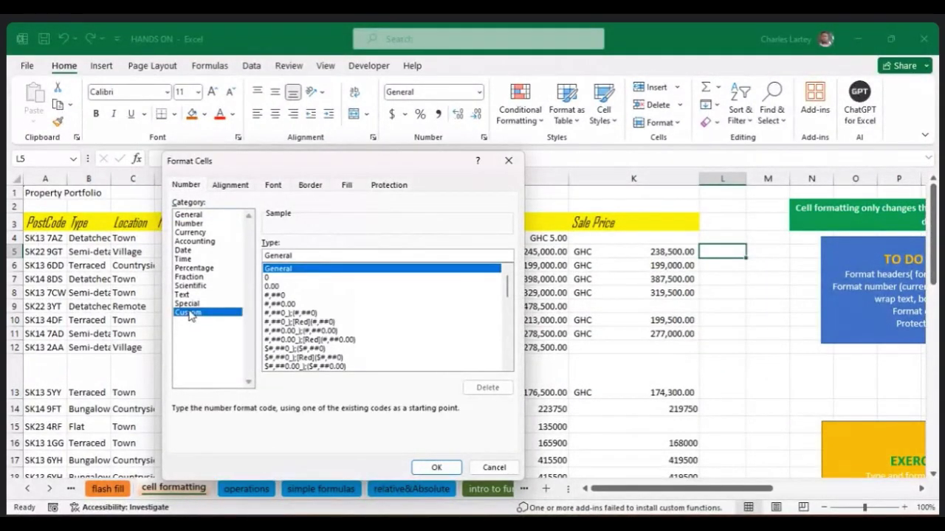
pyautogui.click(352, 256)
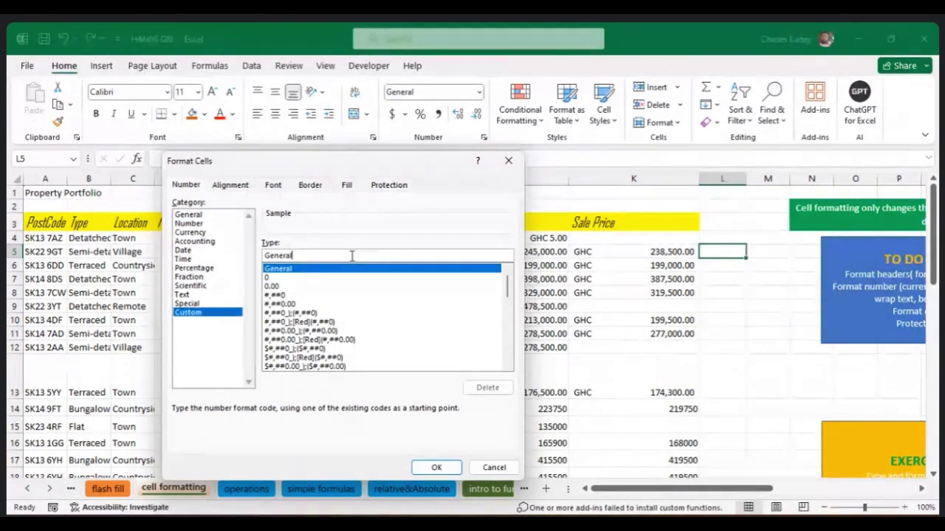
pyautogui.doubleClick(352, 256)
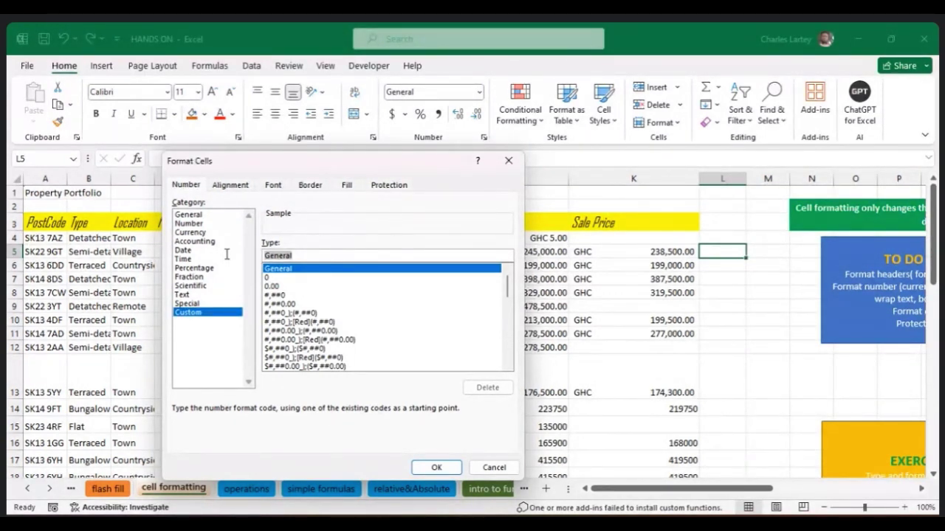
pyautogui.click(355, 256)
pyautogui.press('BackSpace')
pyautogui.press('BackSpace')
pyautogui.press('BackSpace')
pyautogui.press('BackSpace')
pyautogui.press('BackSpace')
pyautogui.press('BackSpace')
pyautogui.press('BackSpace')
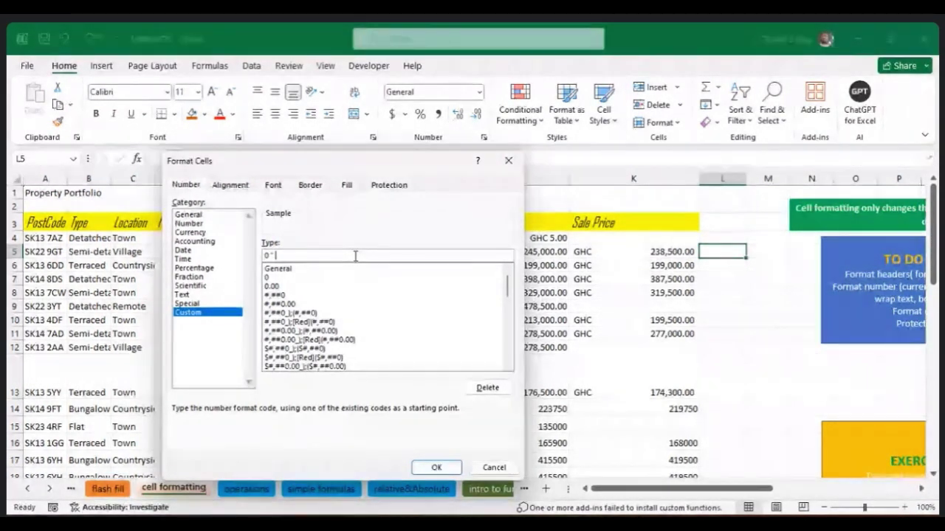
pyautogui.write('"')
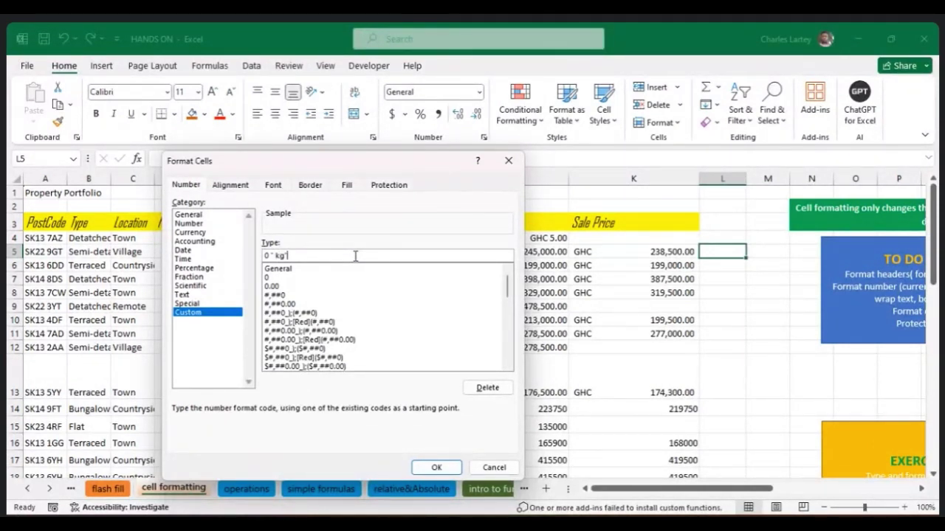
pyautogui.press('Return')
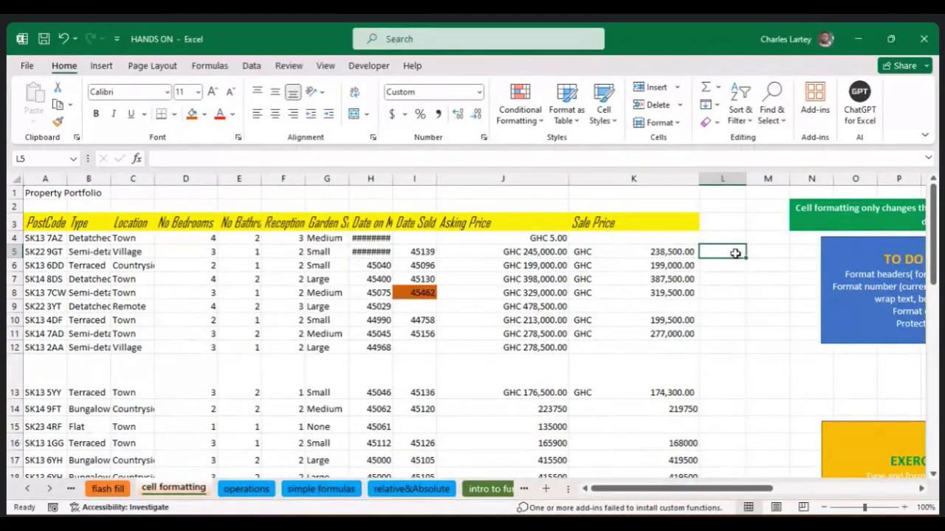
# Enter 1 in cell L5 to test the kg format.
pyautogui.write('q1')
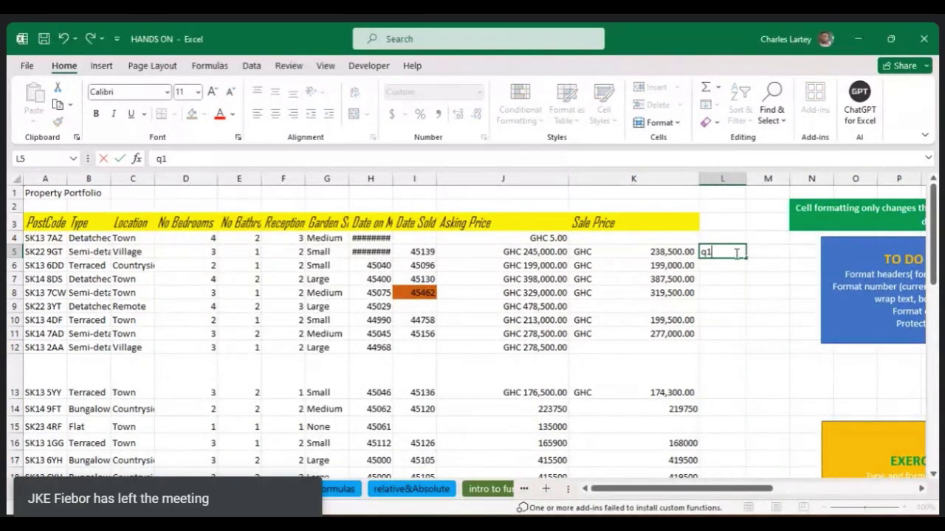
pyautogui.press('BackSpace')
pyautogui.press('BackSpace')
pyautogui.write('1')
pyautogui.press('Return')
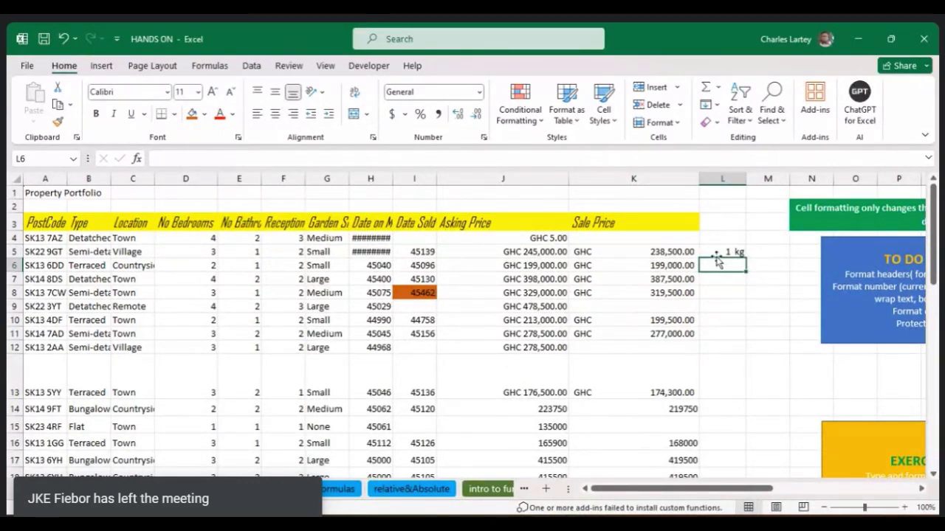
pyautogui.moveTo(721, 253); pyautogui.dragTo(729, 441)
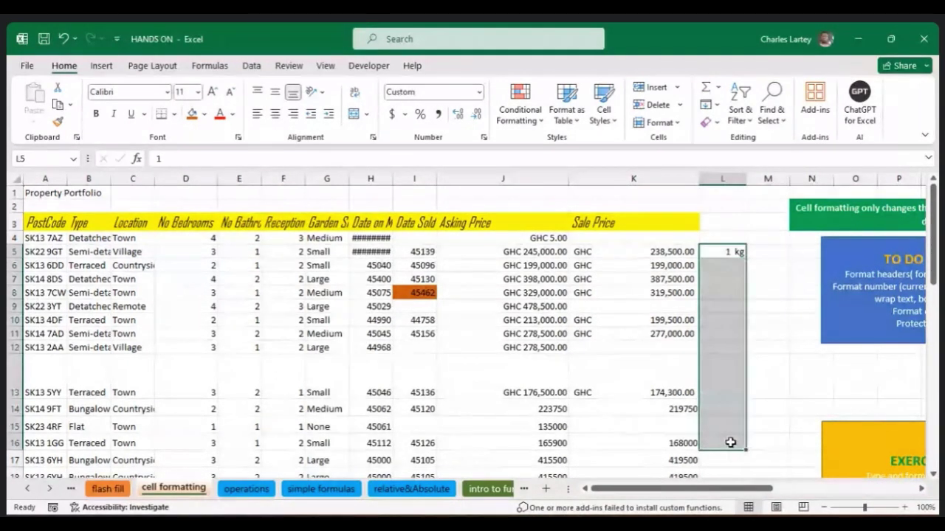
# Replace the value in cell L5 with 8.
pyautogui.click(727, 253)
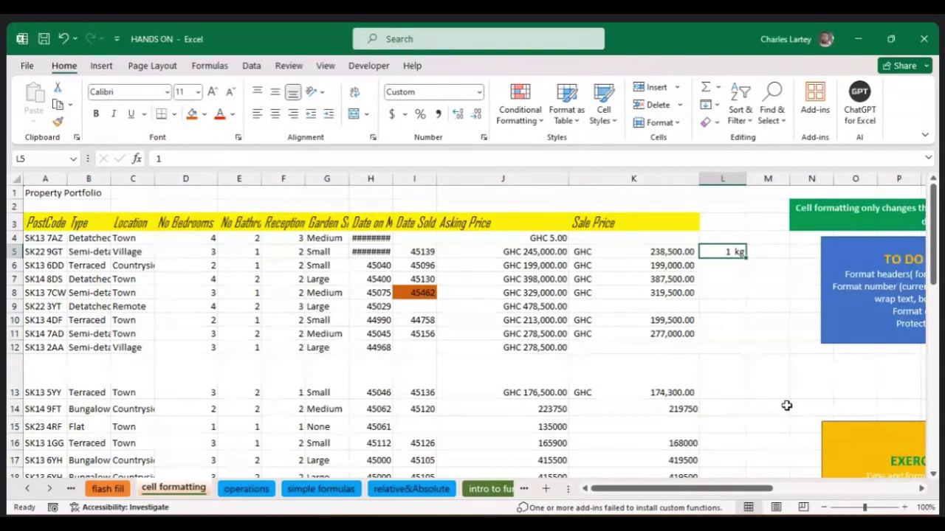
pyautogui.press('BackSpace')
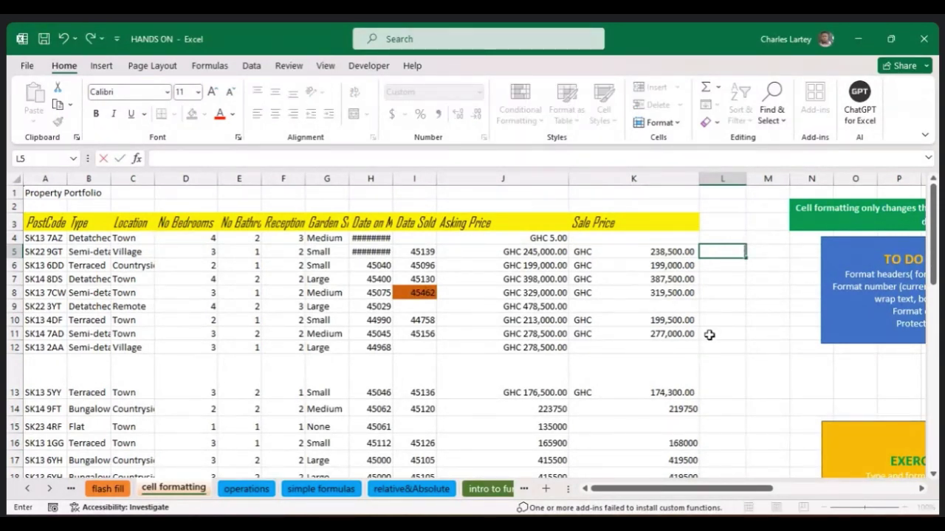
pyautogui.write('8')
pyautogui.press('Return')
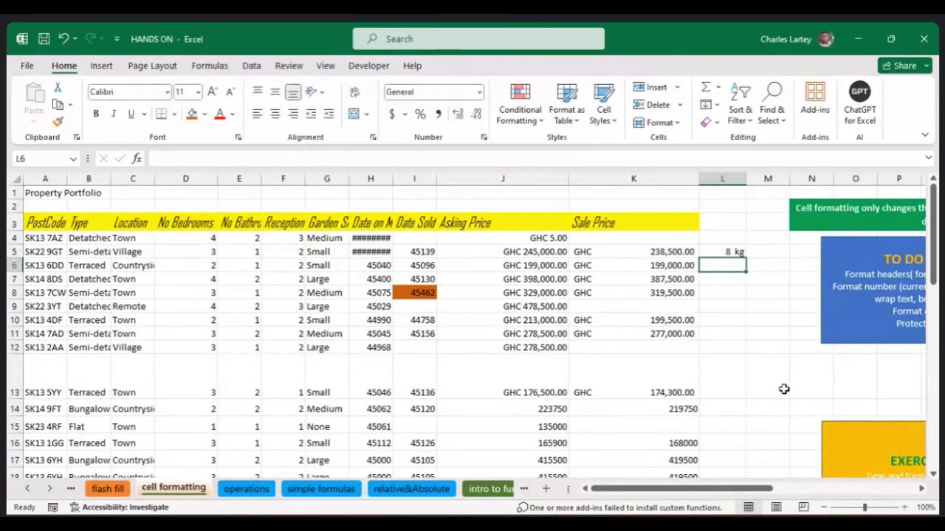
# Review the custom kg format code applied to L5 in the Format Cells dialog and accept it as is.
pyautogui.click(733, 252)
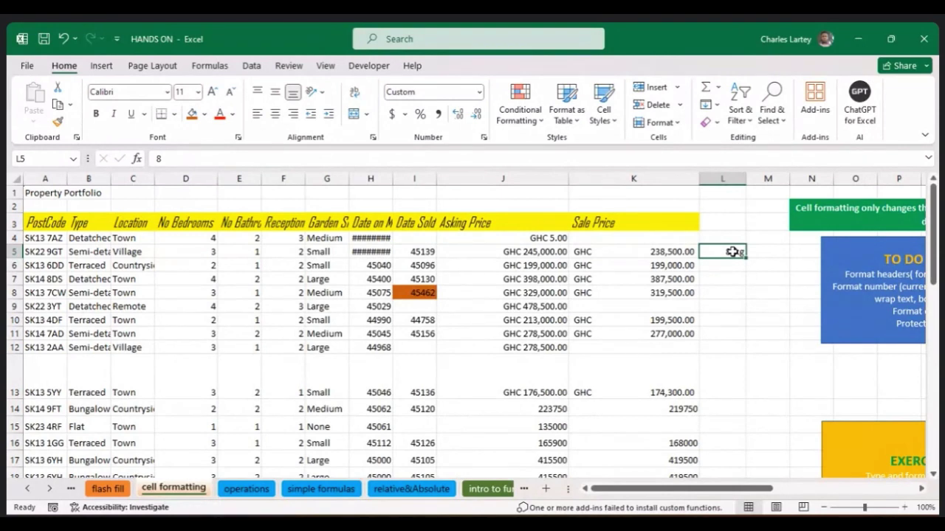
pyautogui.rightClick(733, 252)
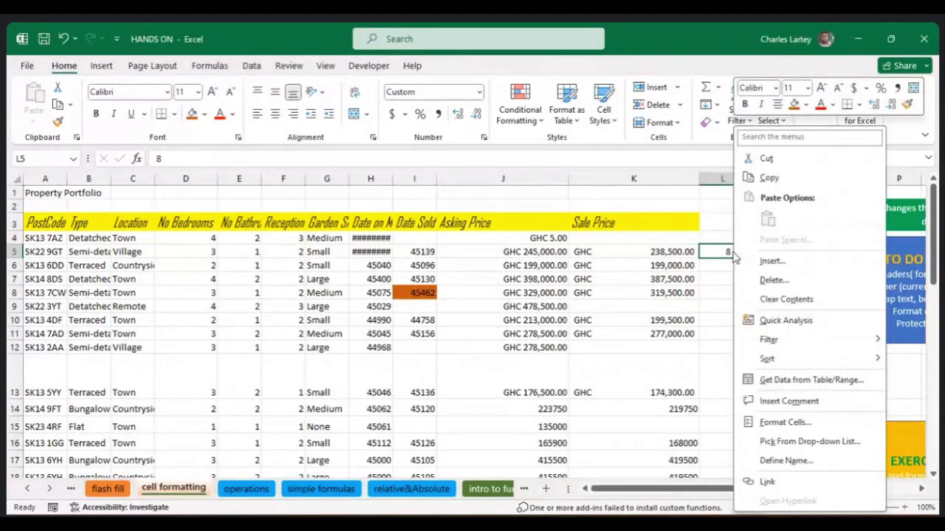
pyautogui.click(777, 421)
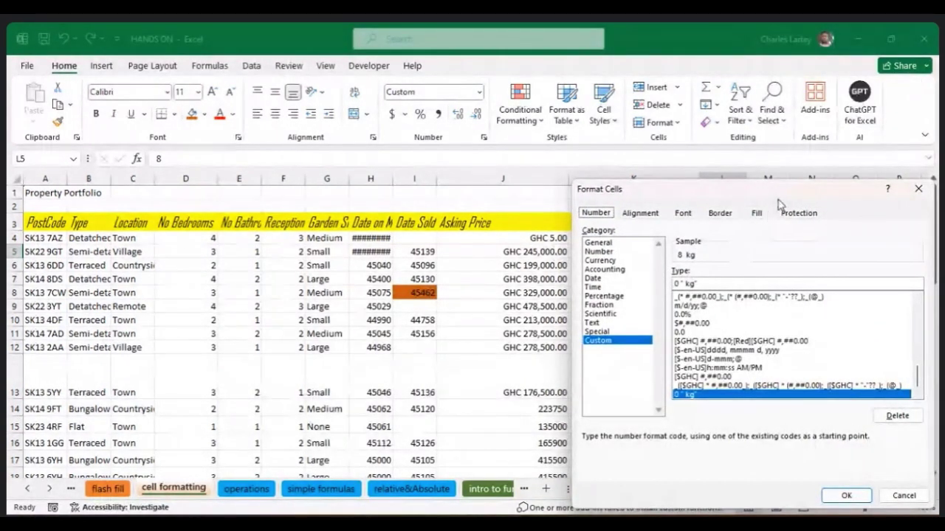
pyautogui.moveTo(782, 197); pyautogui.dragTo(478, 163)
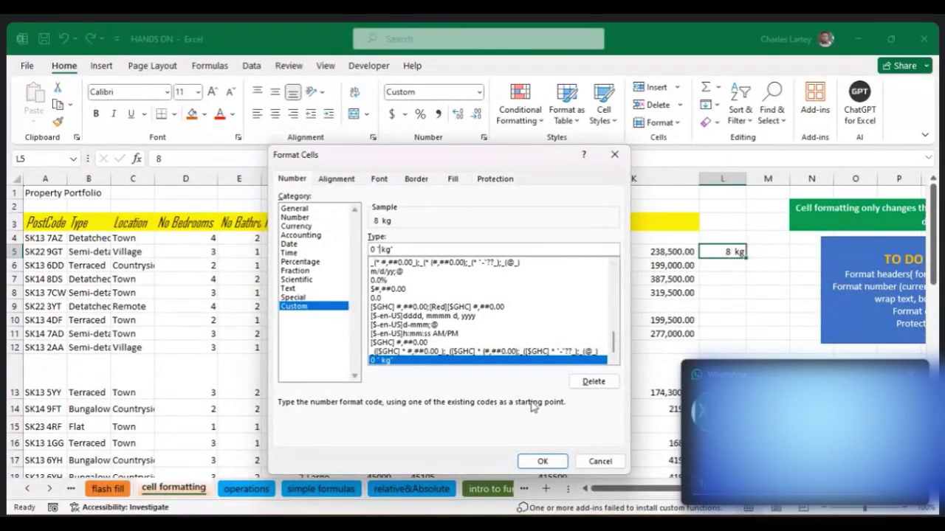
pyautogui.click(543, 462)
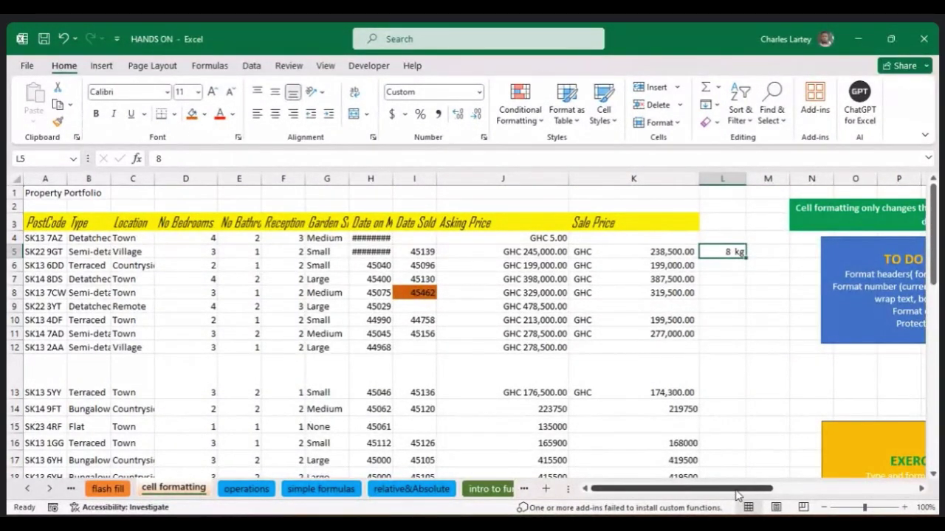
# Set the value of the kg-formatted cell L5 to 300.
pyautogui.write('300')
pyautogui.press('Return')
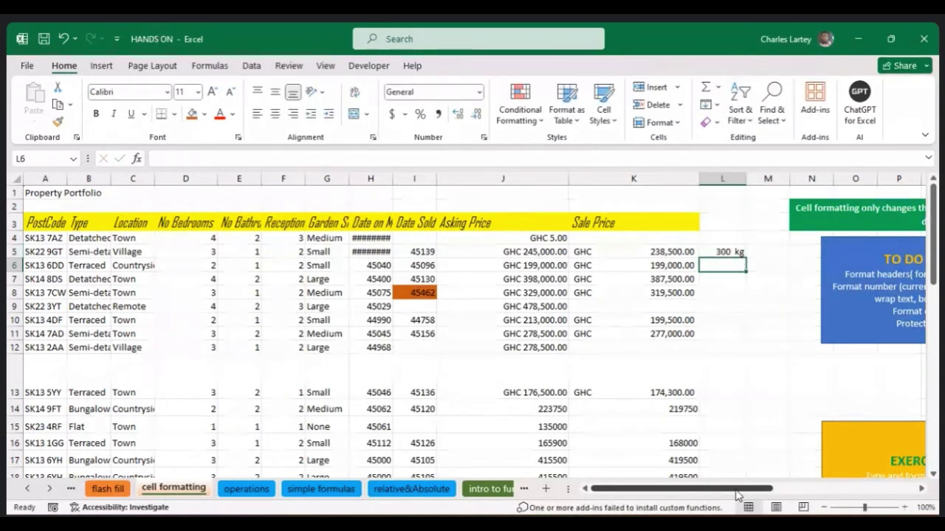
pyautogui.click(726, 253)
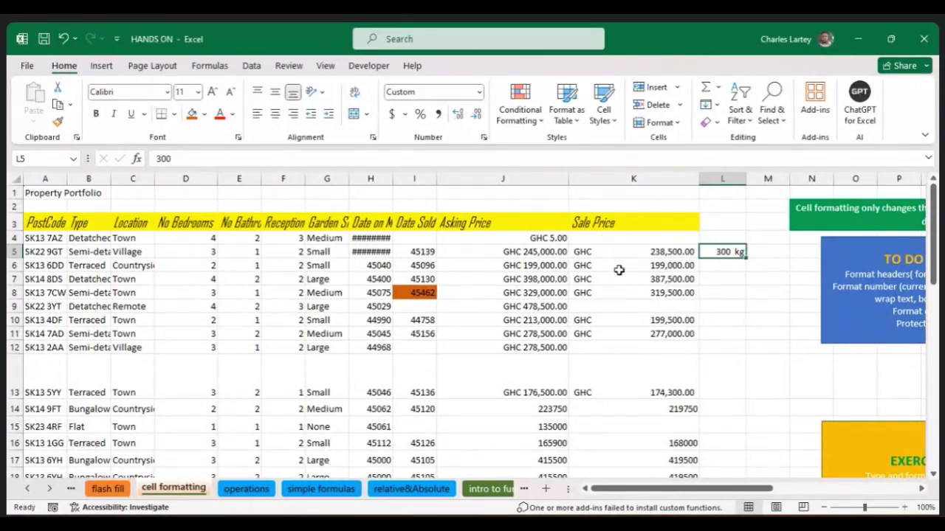
pyautogui.moveTo(542, 239); pyautogui.dragTo(631, 350)
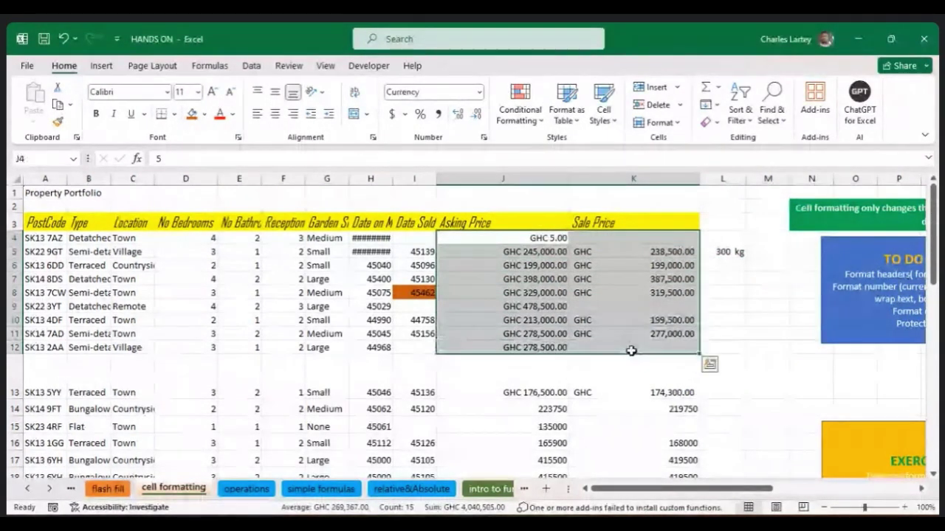
pyautogui.click(547, 277)
pyautogui.rightClick(539, 250)
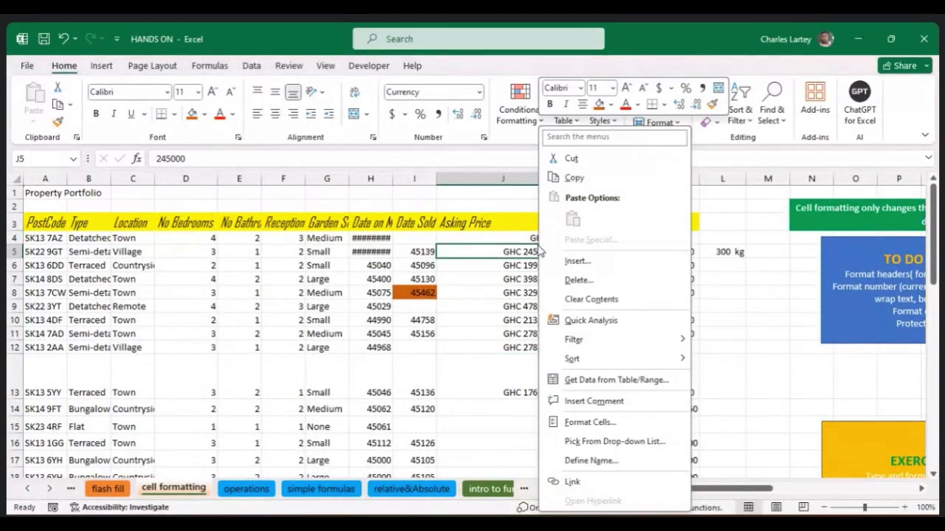
pyautogui.click(508, 256)
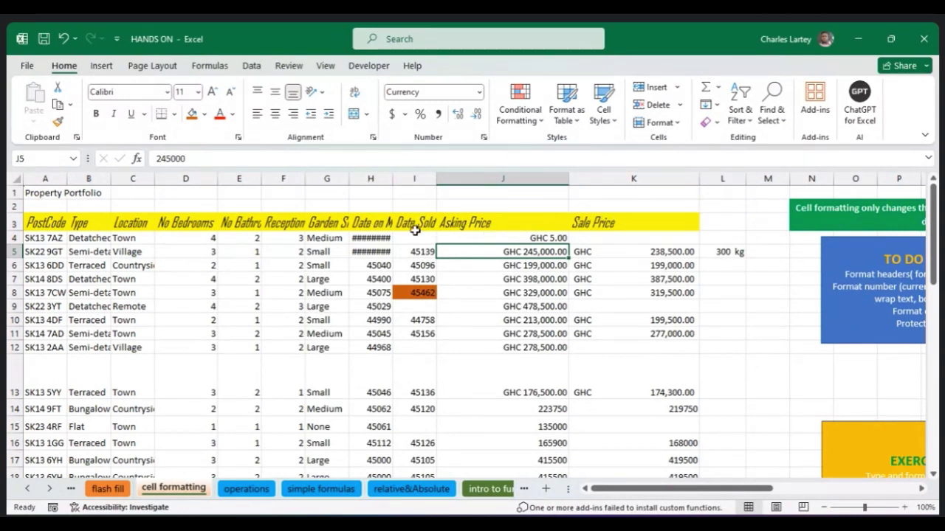
# Fill the header cells A3:K3 with the blue theme colour and set their text colour to white.
pyautogui.moveTo(40, 222); pyautogui.dragTo(191, 222)
pyautogui.moveTo(292, 218); pyautogui.dragTo(606, 222)
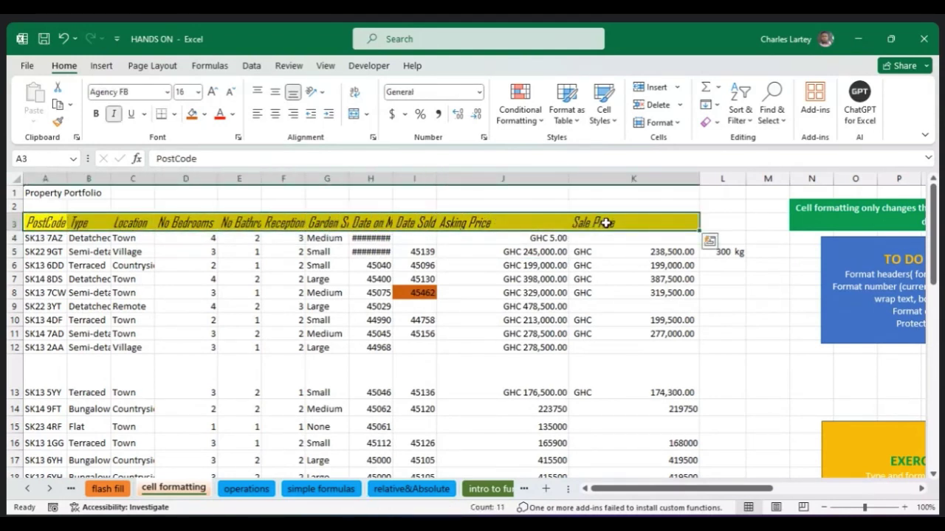
pyautogui.click(205, 115)
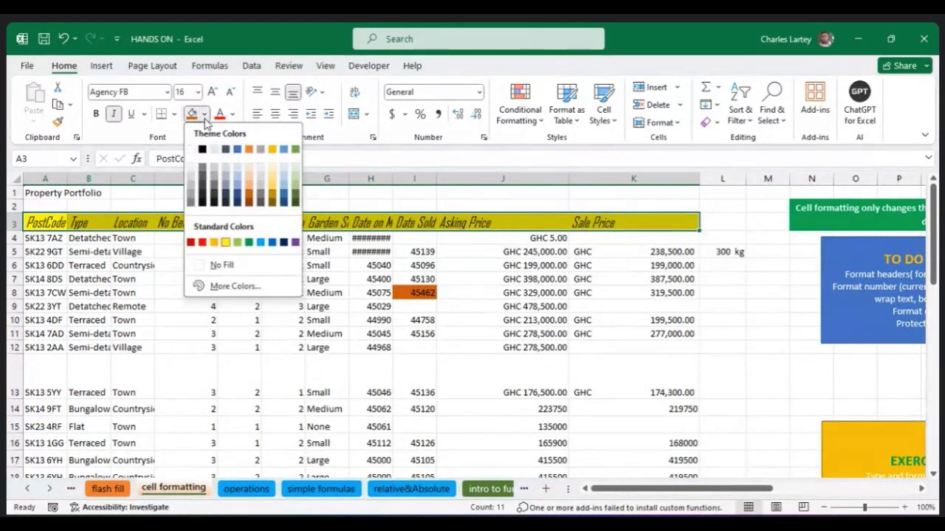
pyautogui.click(237, 150)
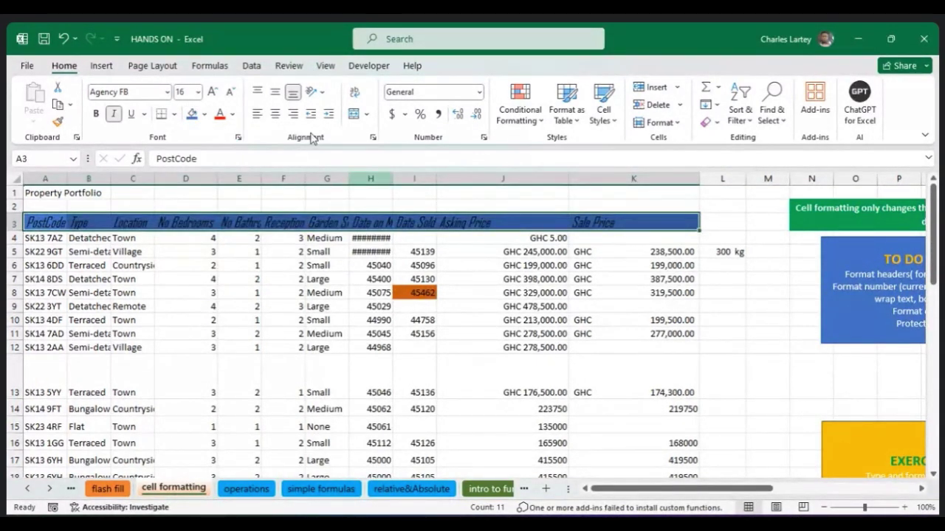
pyautogui.click(232, 115)
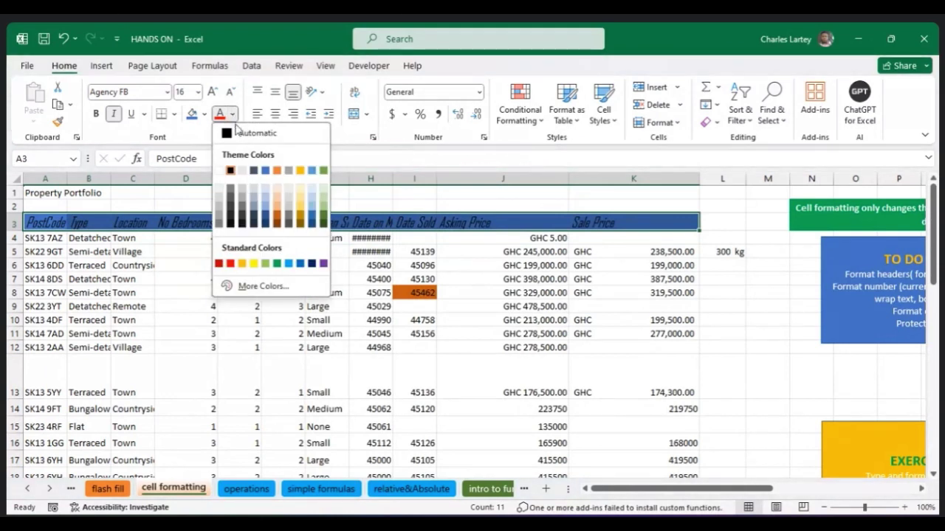
pyautogui.click(228, 170)
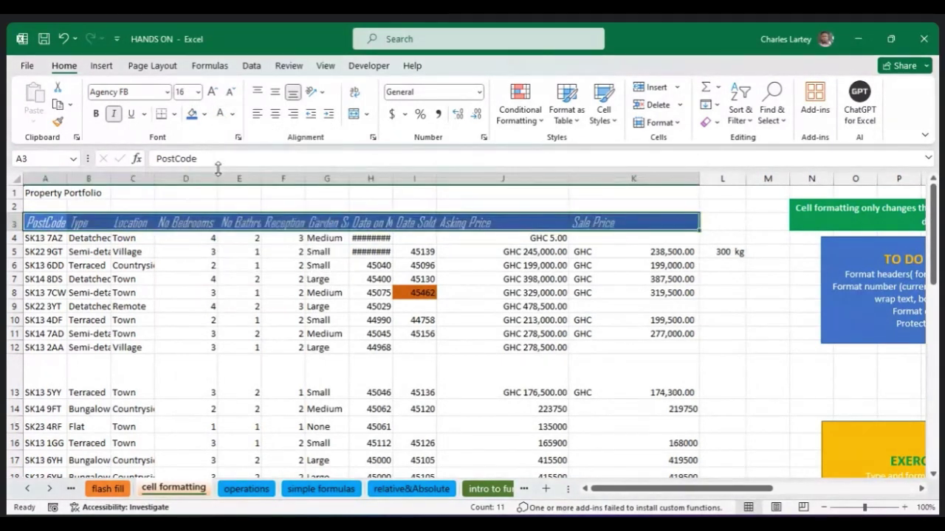
# Centre the header labels in A3:K3 horizontally and widen column C very slightly.
pyautogui.click(274, 114)
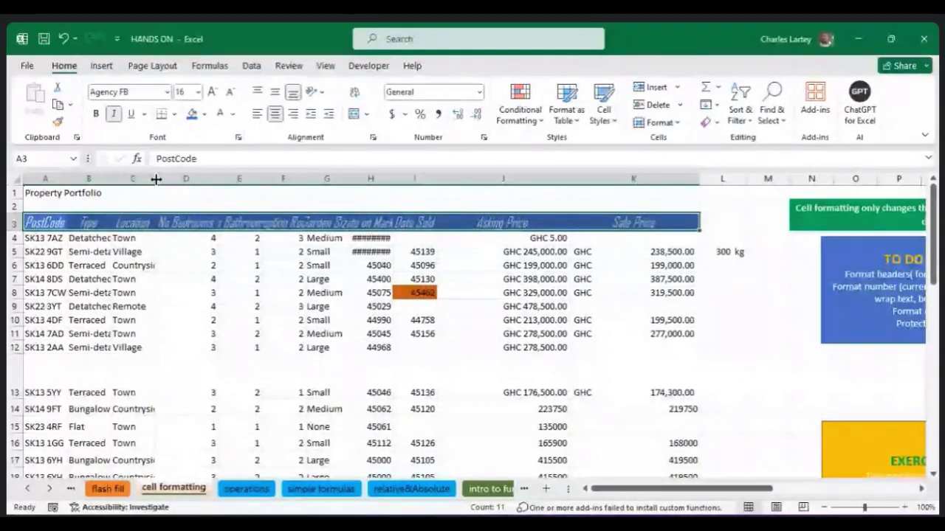
pyautogui.moveTo(156, 180)
pyautogui.mouseDown()
pyautogui.moveTo(210, 179)
pyautogui.moveTo(157, 181)
pyautogui.mouseUp()
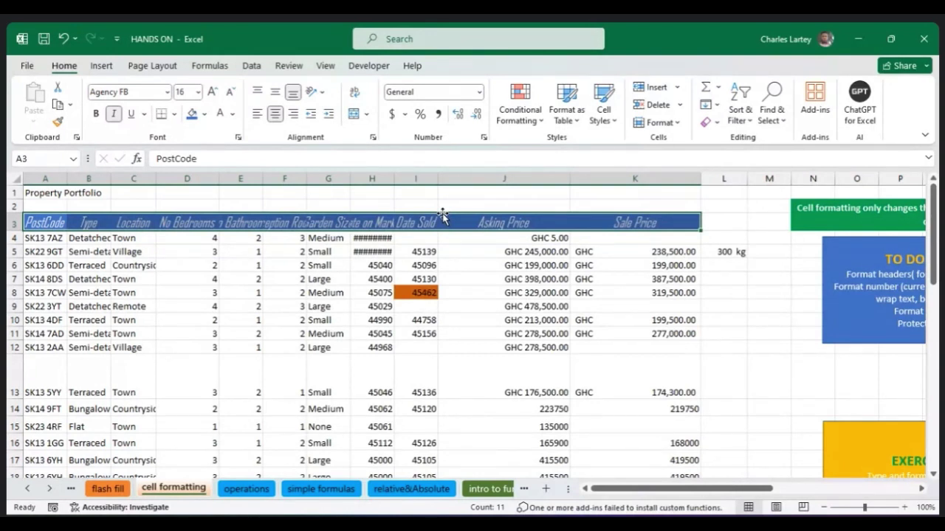
pyautogui.moveTo(442, 214); pyautogui.dragTo(443, 200)
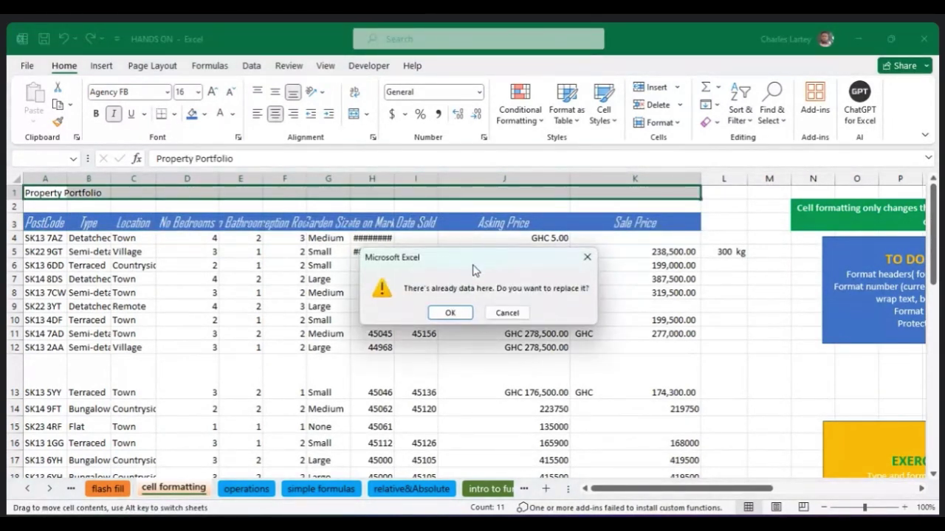
pyautogui.click(587, 257)
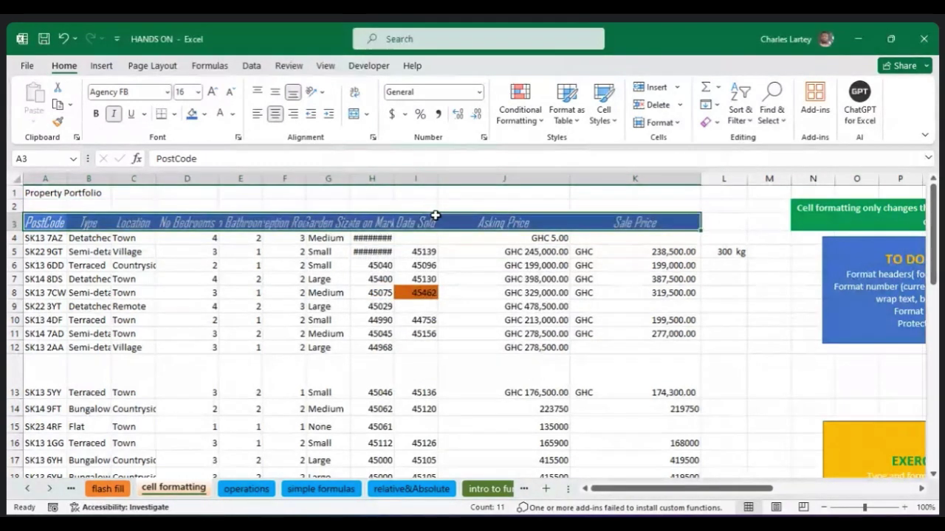
pyautogui.moveTo(435, 215); pyautogui.dragTo(440, 207)
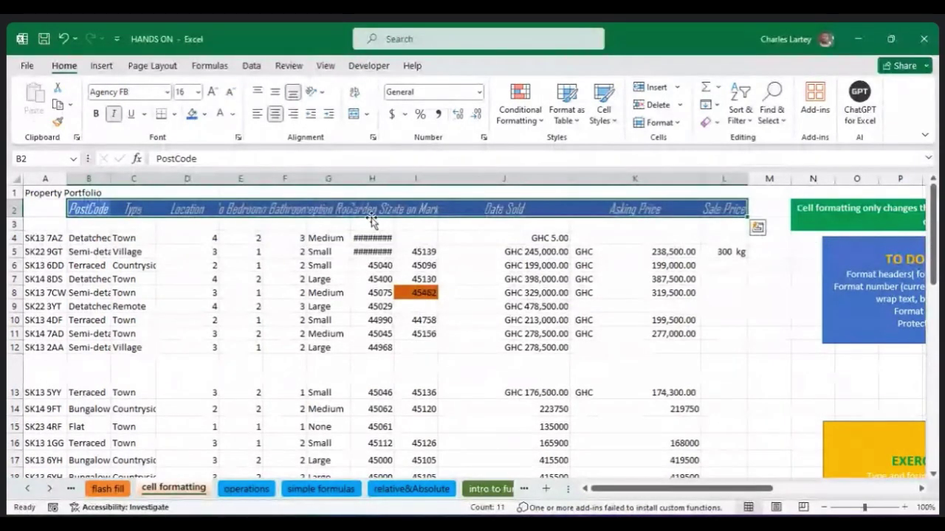
pyautogui.moveTo(369, 219); pyautogui.dragTo(339, 223)
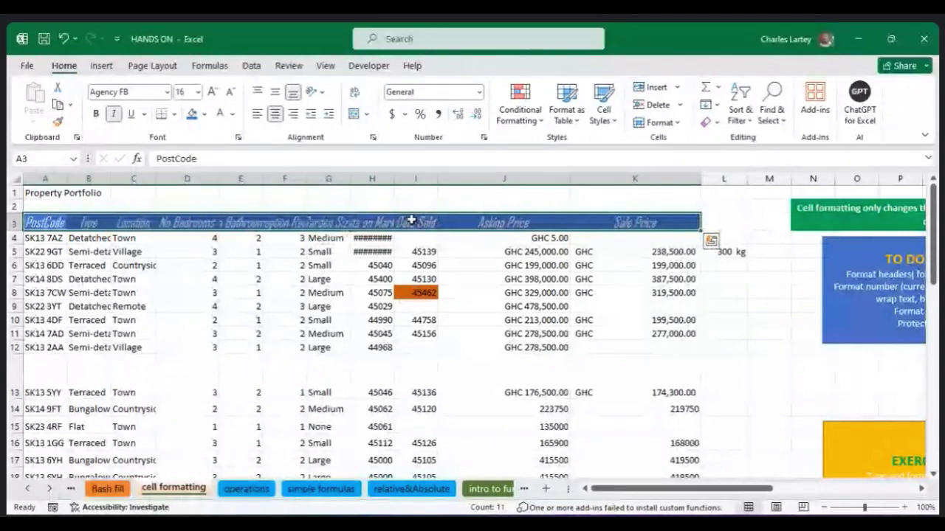
# Autofit columns E, F, G and H so the header labels from No Bathrooms to Date on Market fit.
pyautogui.click(532, 222)
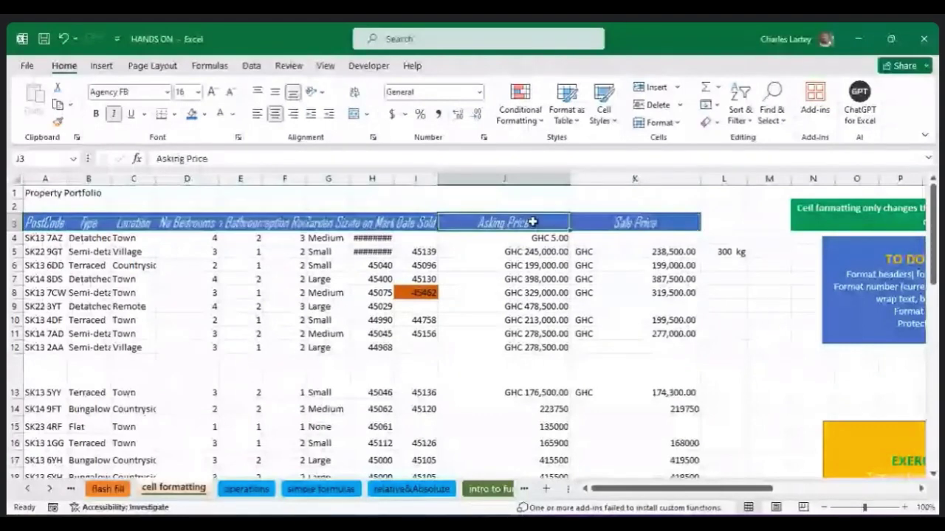
pyautogui.moveTo(532, 221); pyautogui.dragTo(363, 220)
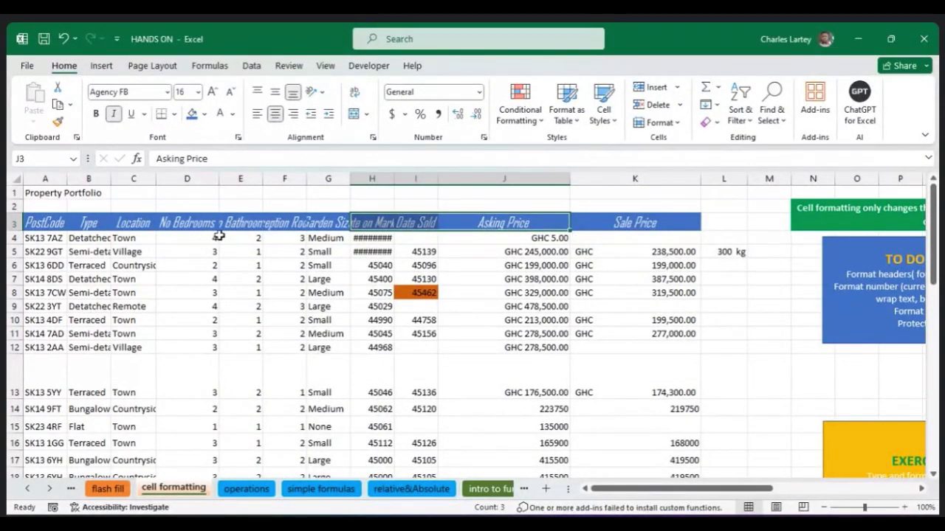
pyautogui.click(251, 223)
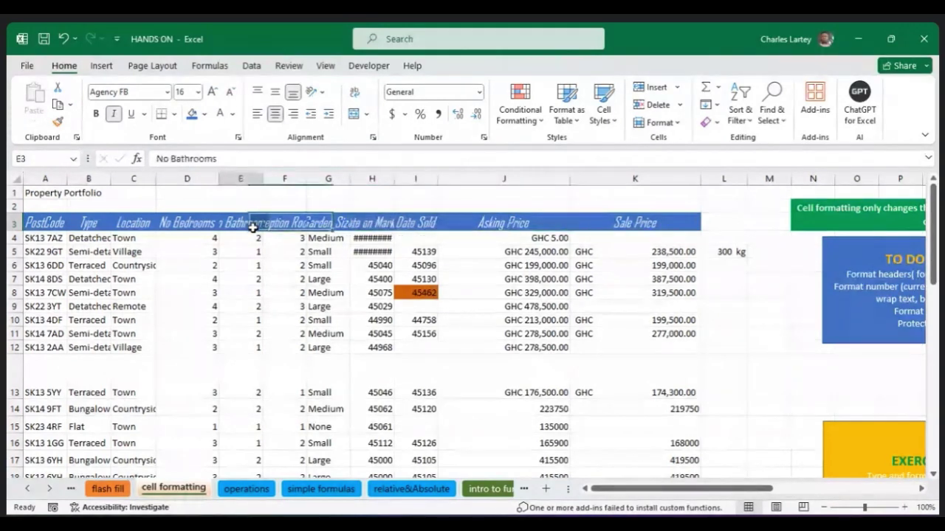
pyautogui.doubleClick(260, 181)
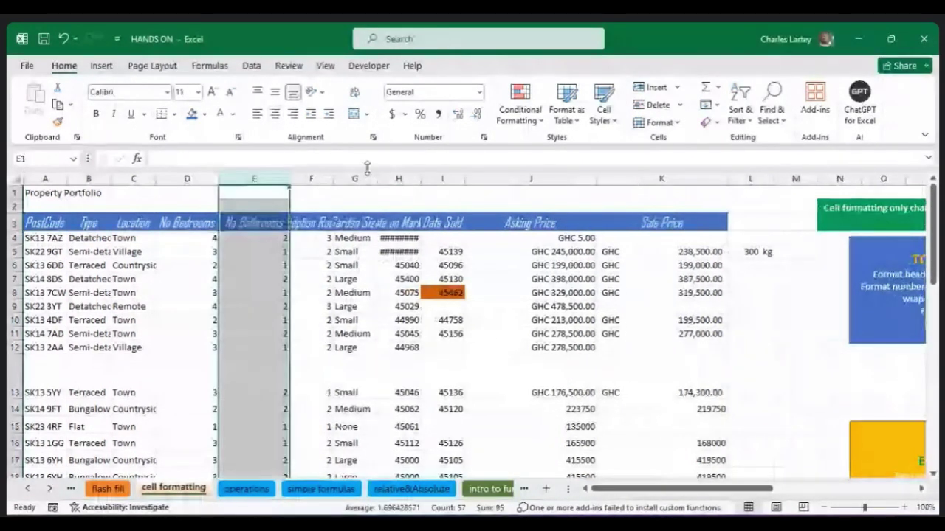
pyautogui.doubleClick(332, 178)
pyautogui.doubleClick(414, 179)
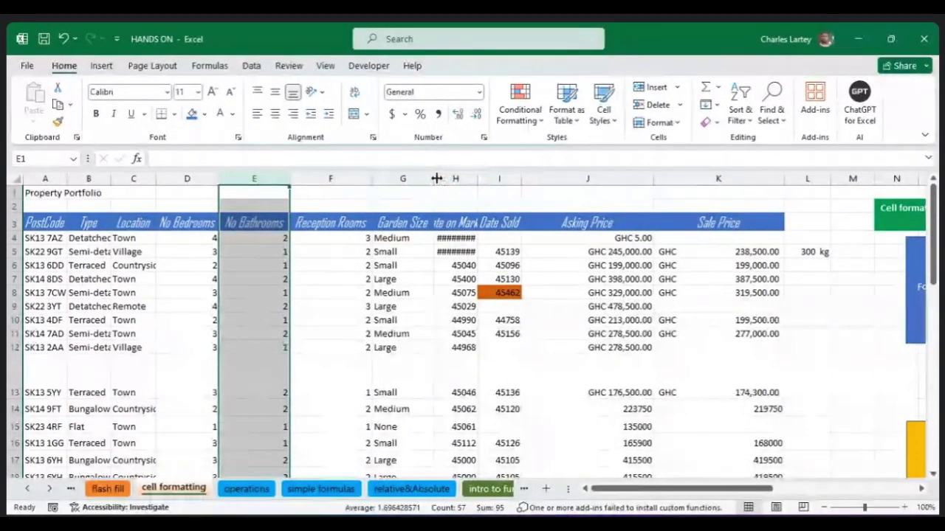
pyautogui.doubleClick(479, 179)
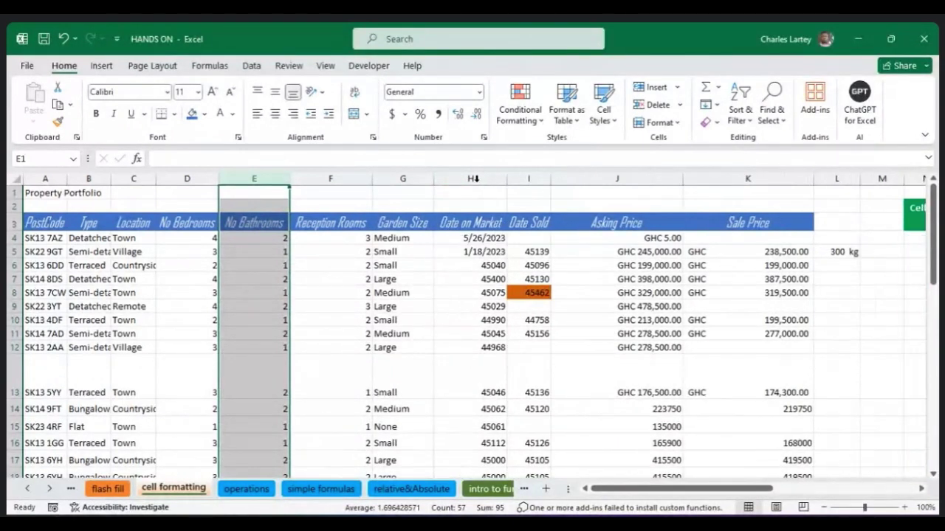
# Autofit columns I, J and K to their contents, dismissing the incoming message notification.
pyautogui.doubleClick(551, 179)
pyautogui.doubleClick(689, 179)
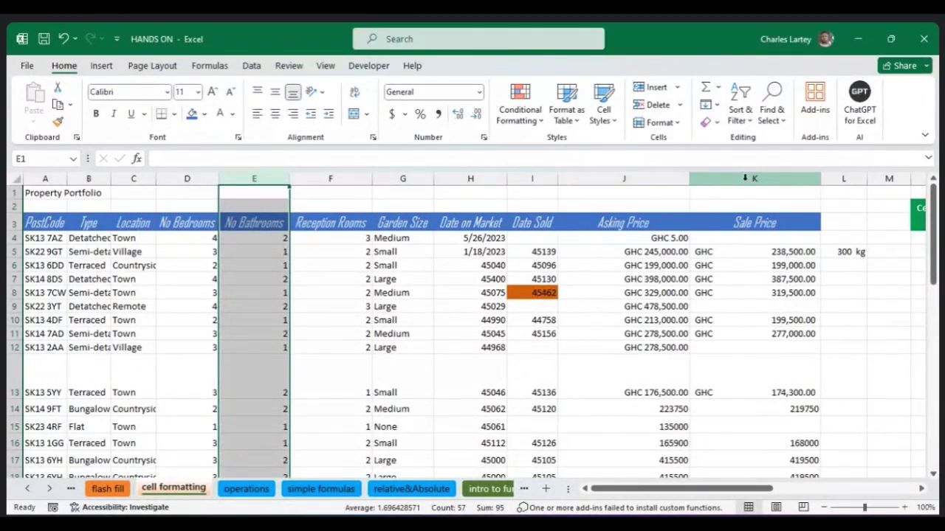
pyautogui.doubleClick(689, 178)
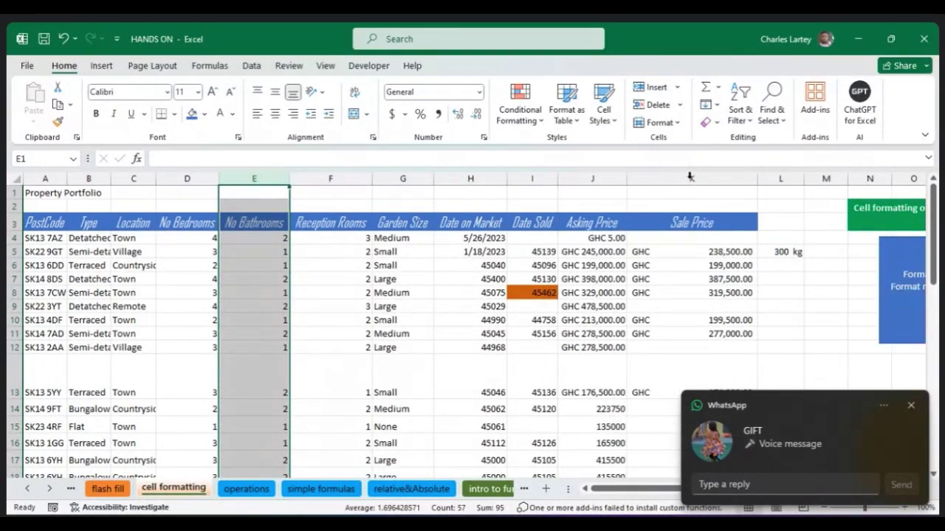
pyautogui.click(909, 406)
pyautogui.click(758, 179)
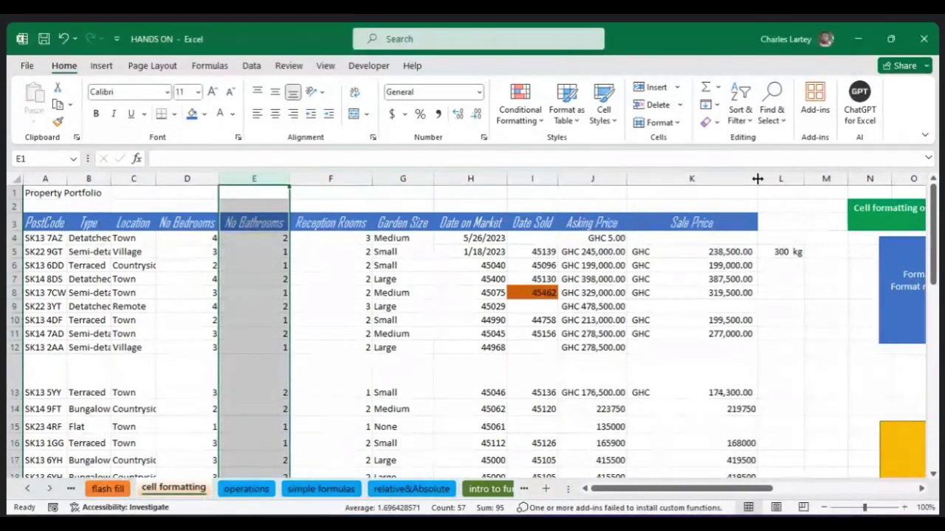
pyautogui.doubleClick(758, 179)
pyautogui.click(397, 276)
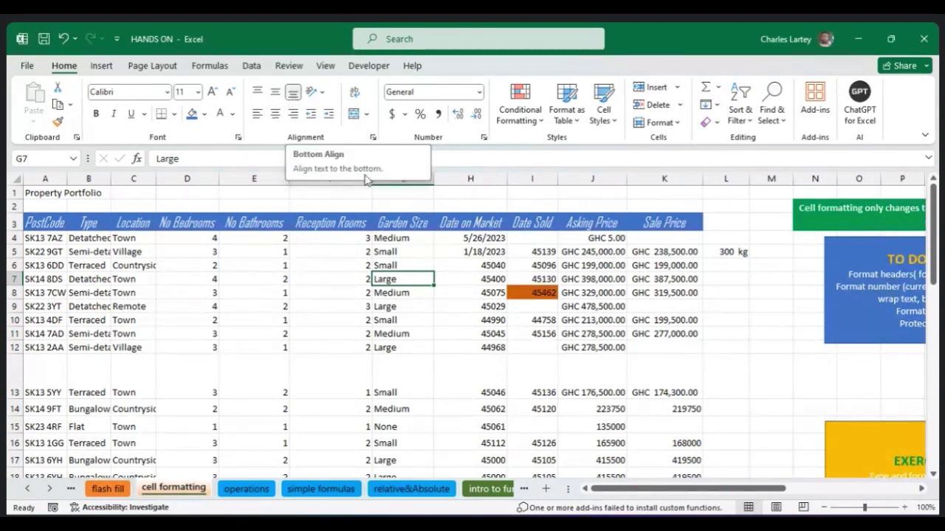
# Try top alignment on the header cells D3:H3 and return them to bottom alignment.
pyautogui.moveTo(442, 226); pyautogui.dragTo(186, 224)
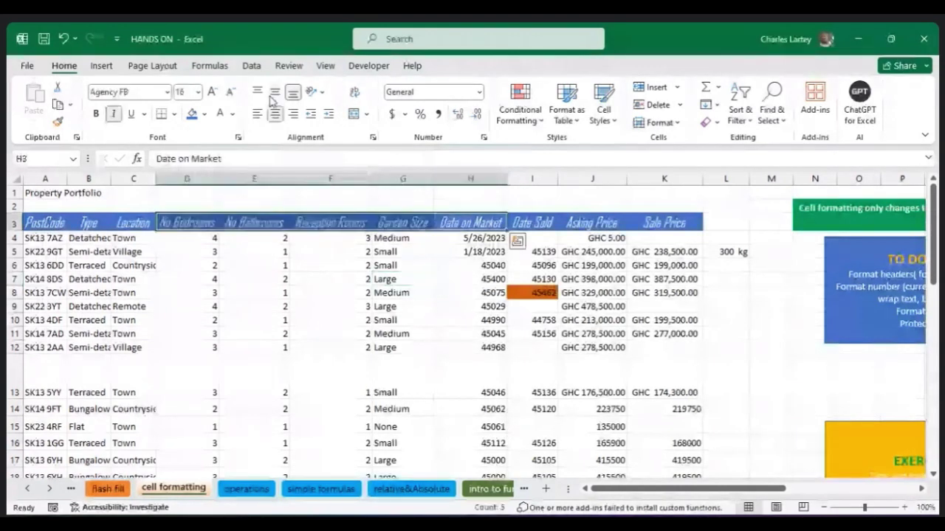
pyautogui.click(257, 93)
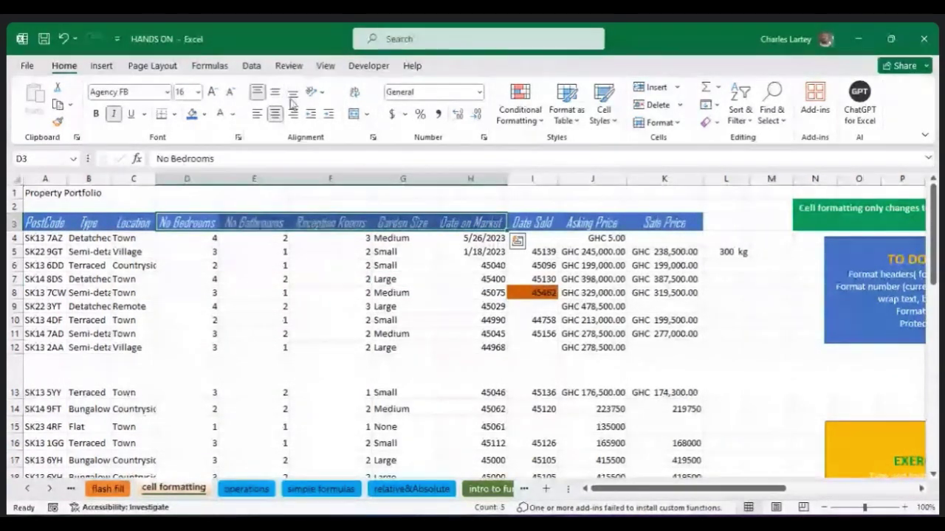
pyautogui.click(293, 94)
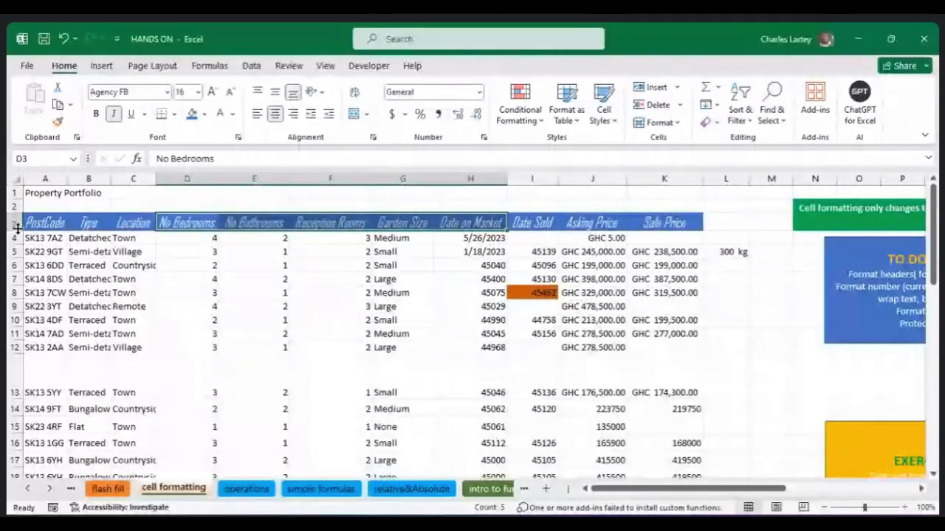
# Make header row 3 about three times as tall.
pyautogui.moveTo(16, 231); pyautogui.dragTo(22, 263)
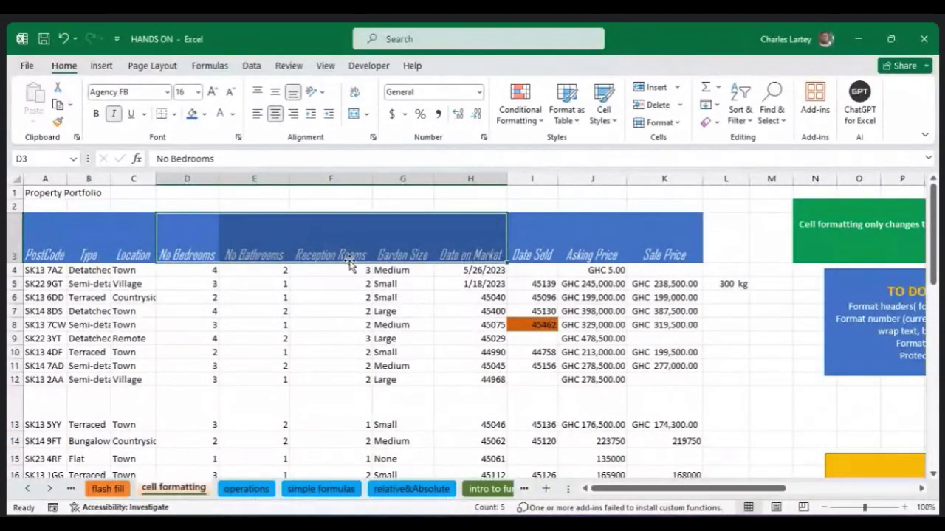
pyautogui.moveTo(430, 254); pyautogui.dragTo(543, 246)
pyautogui.click(596, 255)
pyautogui.click(543, 246)
pyautogui.click(339, 248)
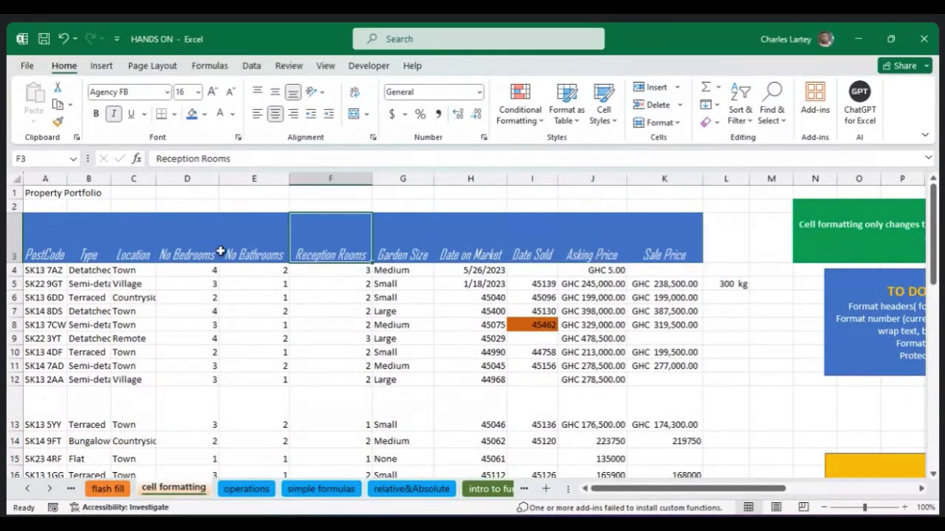
pyautogui.click(198, 251)
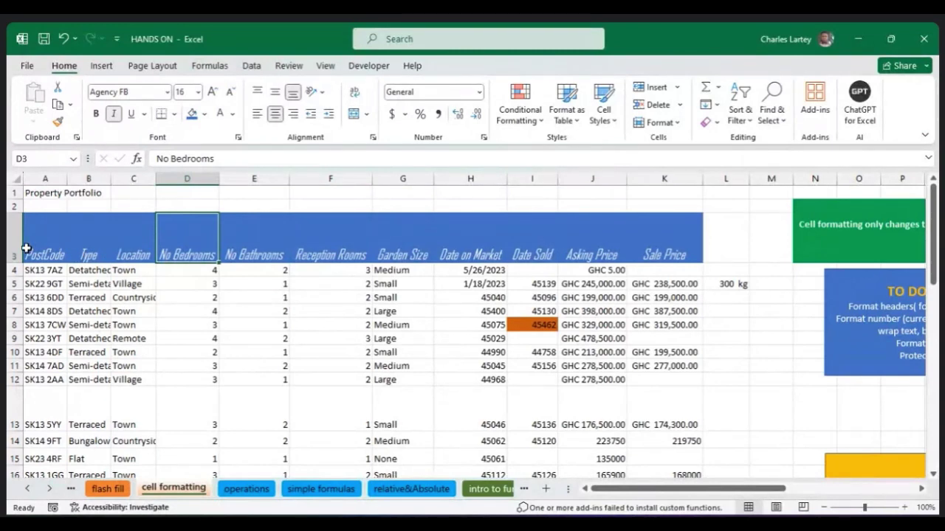
# Try middle and bottom alignment on headers A3:K3, settle on top alignment, and autofit the height of row 3.
pyautogui.moveTo(37, 249); pyautogui.dragTo(640, 217)
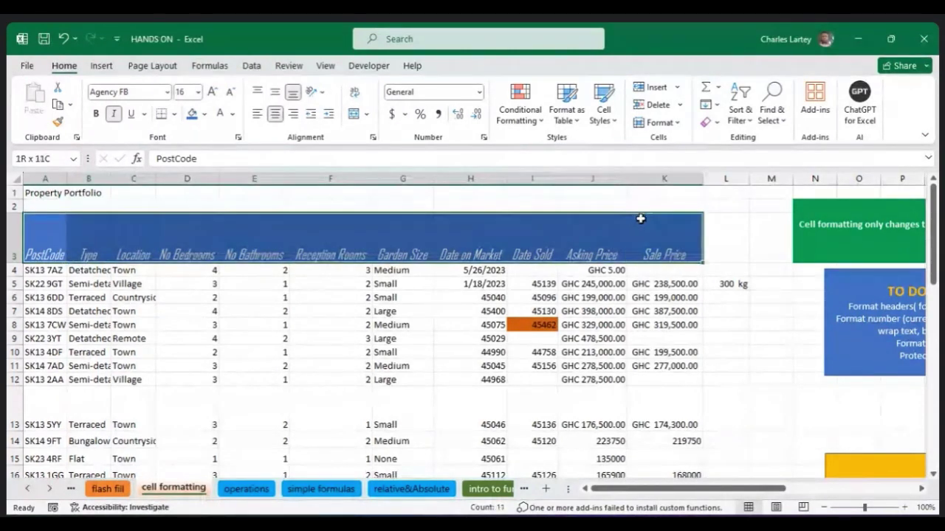
pyautogui.click(279, 94)
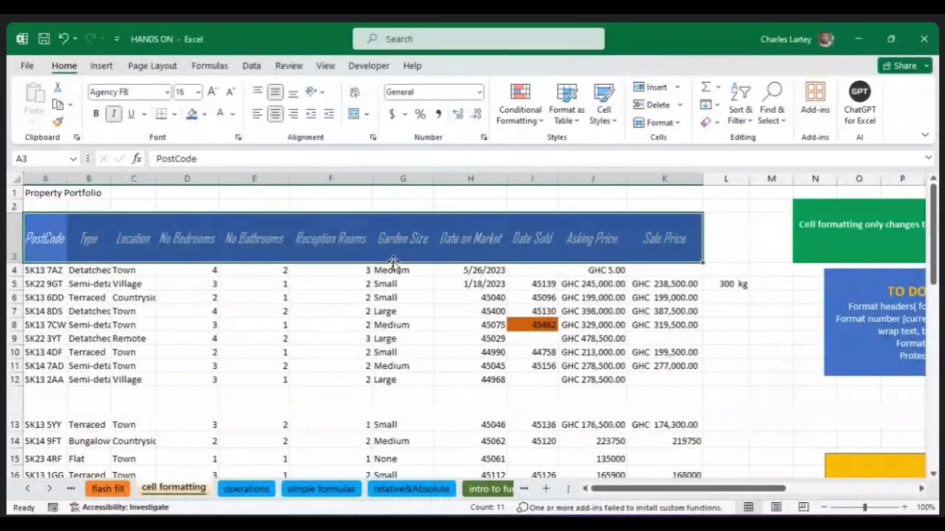
pyautogui.click(293, 92)
pyautogui.click(260, 92)
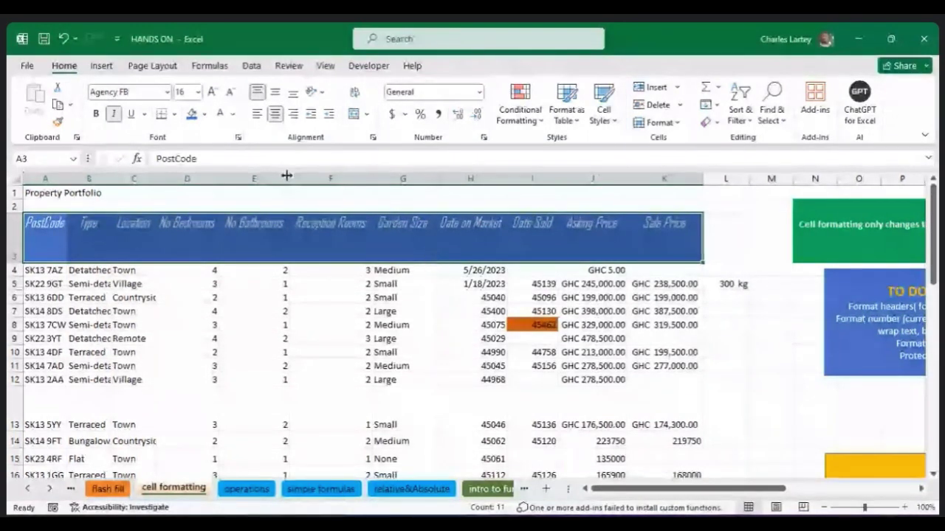
pyautogui.doubleClick(14, 262)
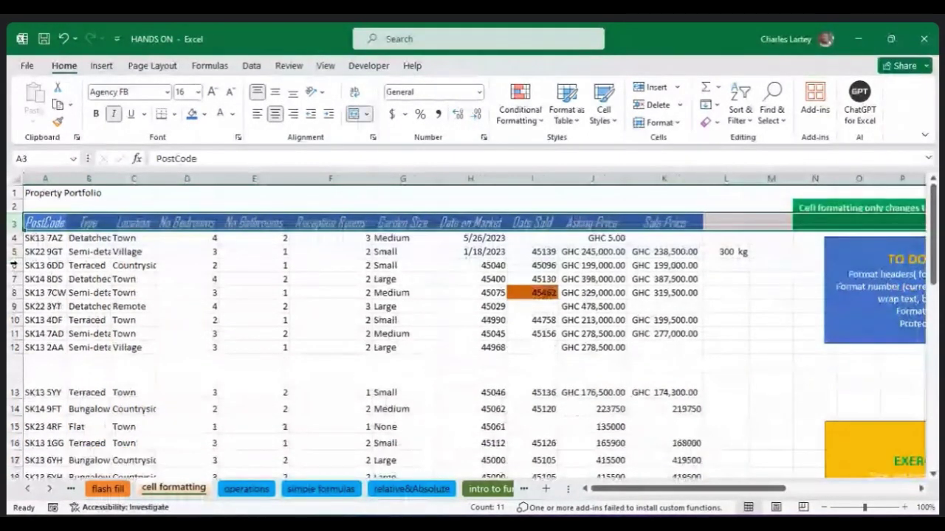
pyautogui.click(238, 277)
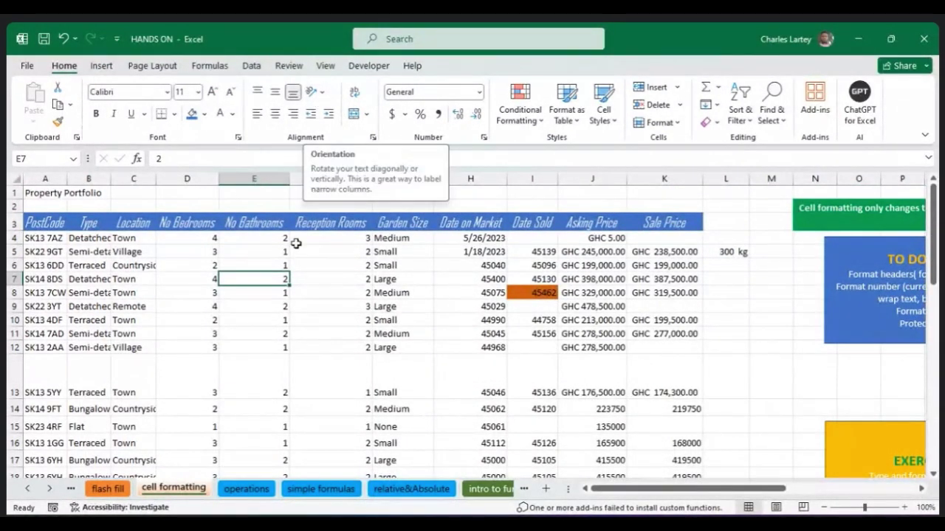
# Try the Angle Clockwise and Angle Counterclockwise text orientations on the No Bathrooms header in E3.
pyautogui.click(268, 224)
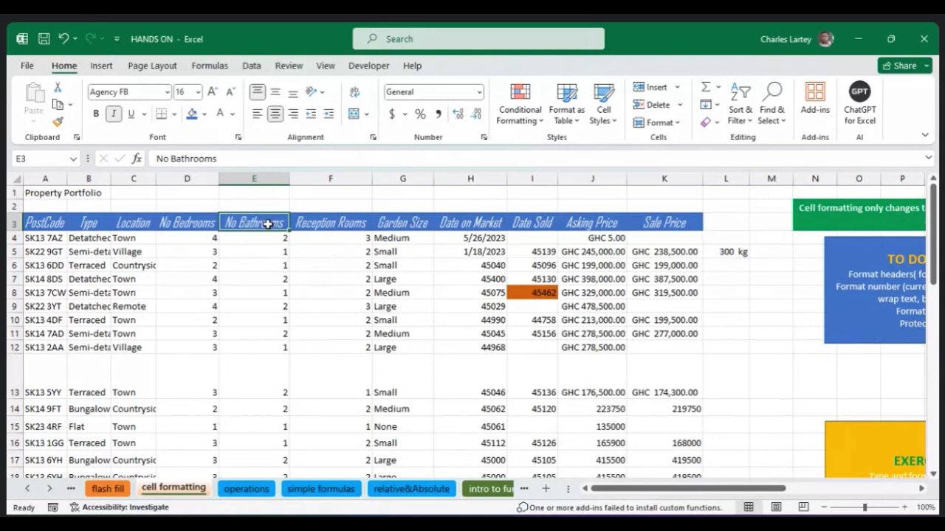
pyautogui.click(325, 94)
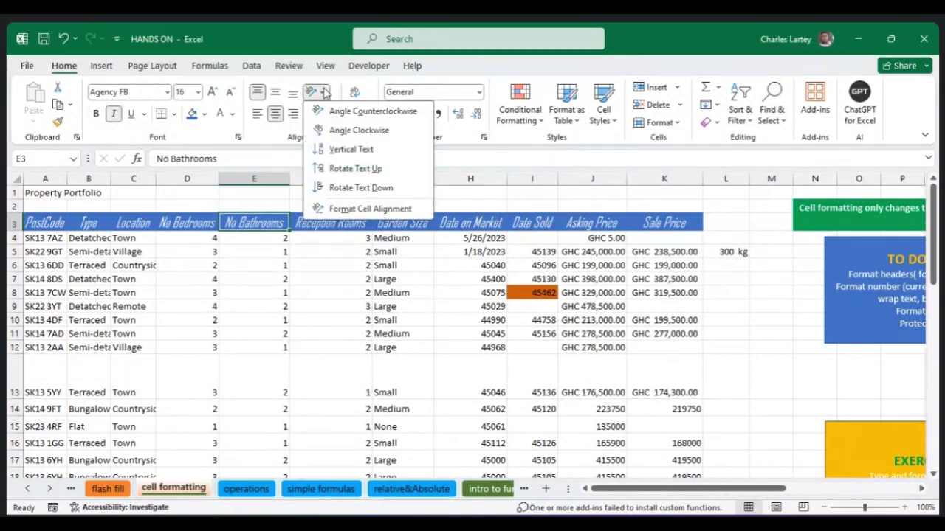
pyautogui.click(340, 130)
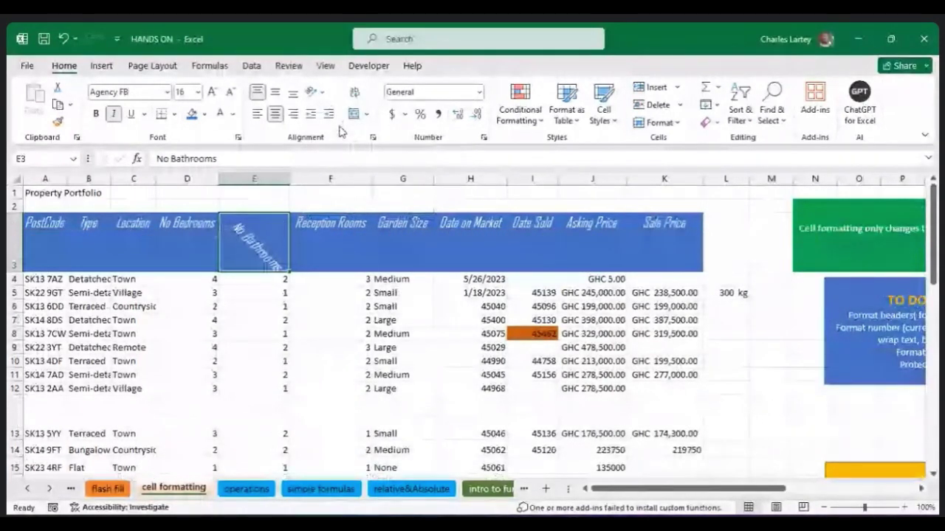
pyautogui.click(313, 92)
pyautogui.click(334, 111)
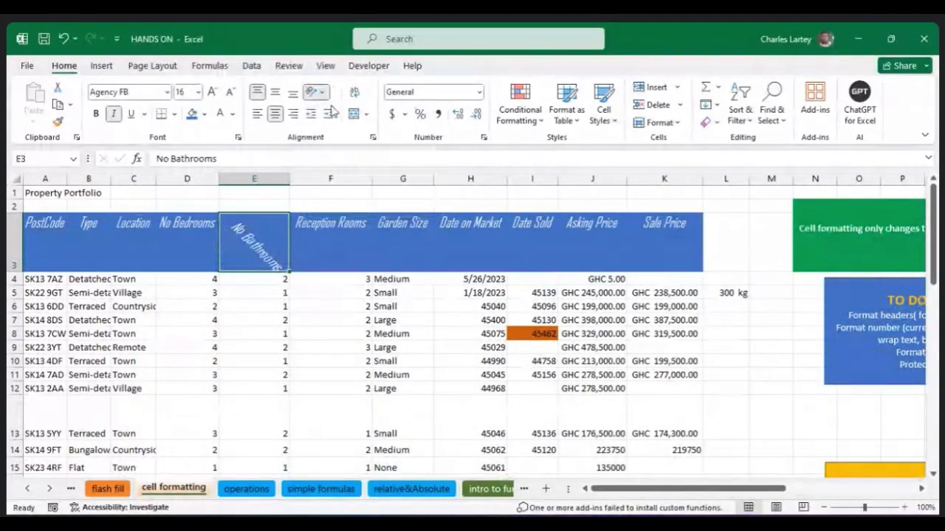
# Apply the Rotate Text Up orientation to the No Bathrooms header in E3.
pyautogui.click(323, 93)
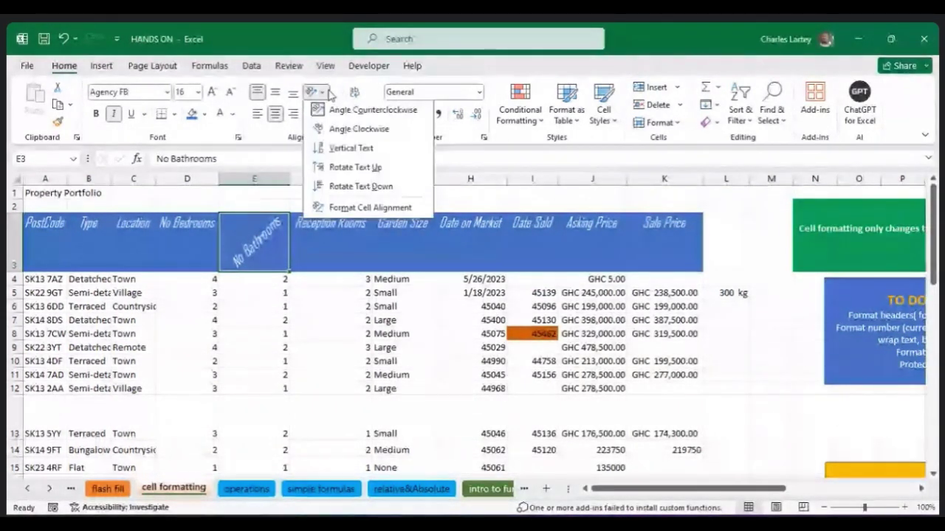
pyautogui.click(354, 168)
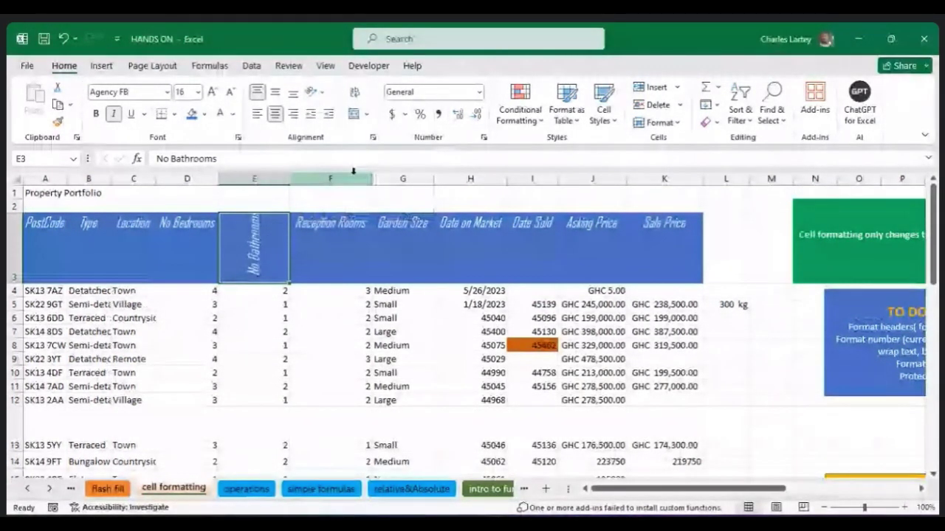
pyautogui.click(315, 92)
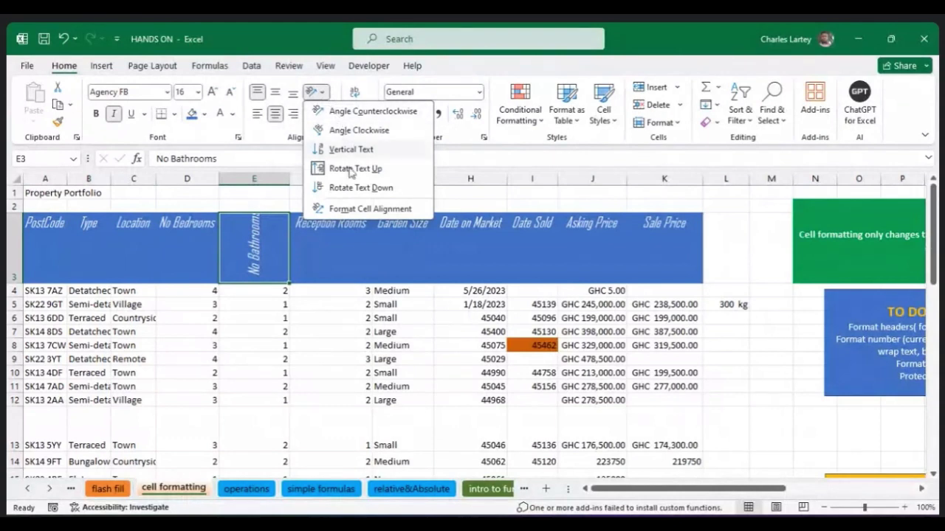
pyautogui.click(266, 292)
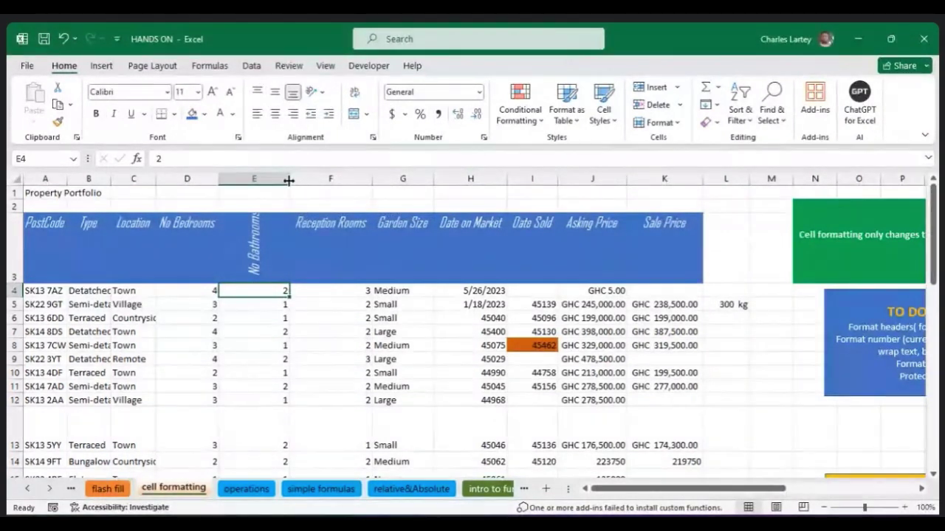
# Narrow column E to less than half its width around the rotated header, leaving the text of E3 as it is.
pyautogui.moveTo(289, 179); pyautogui.dragTo(239, 180)
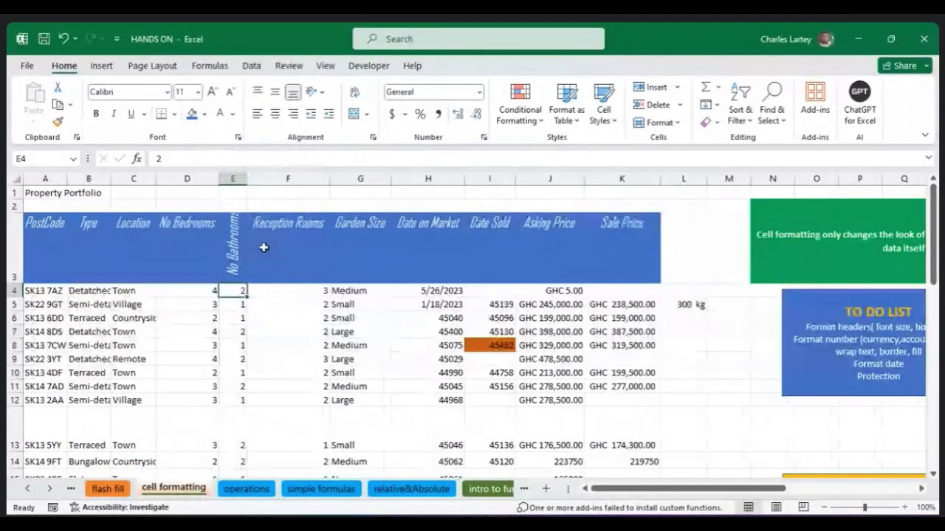
pyautogui.click(233, 255)
pyautogui.doubleClick(234, 271)
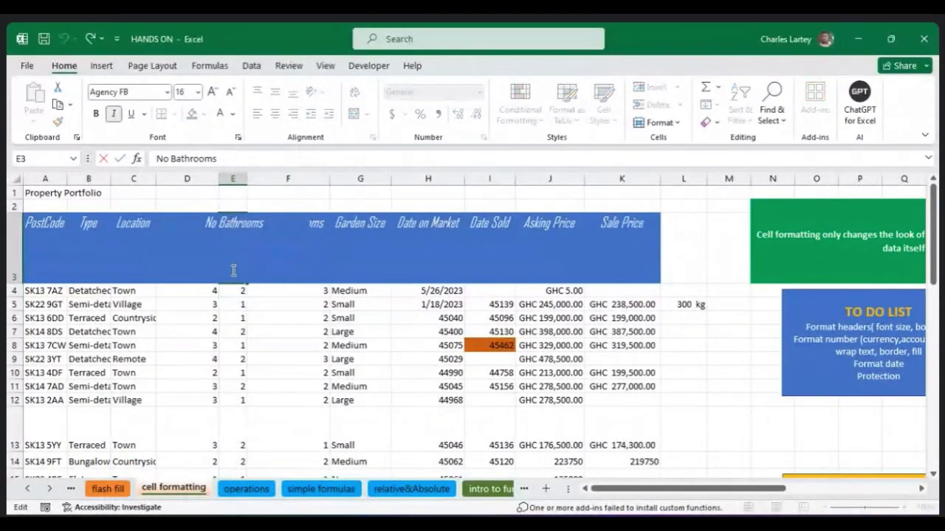
pyautogui.click(252, 315)
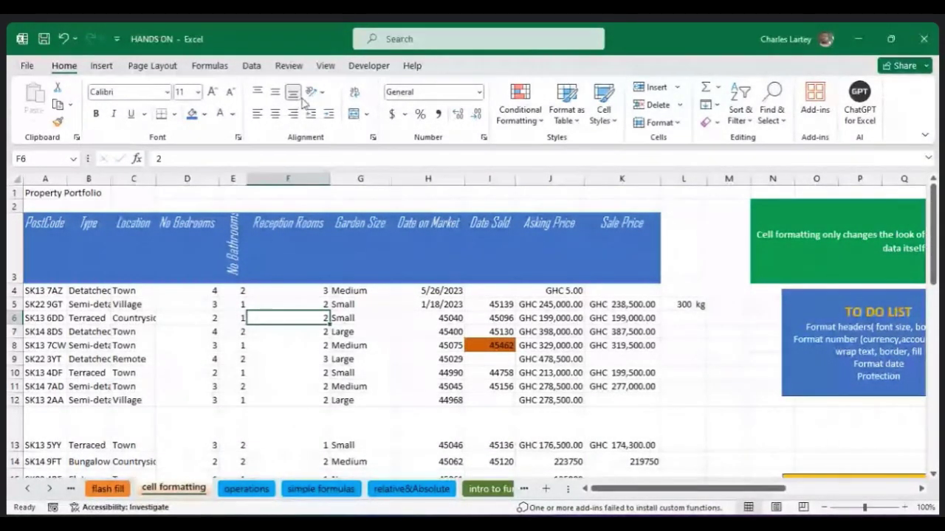
pyautogui.click(327, 94)
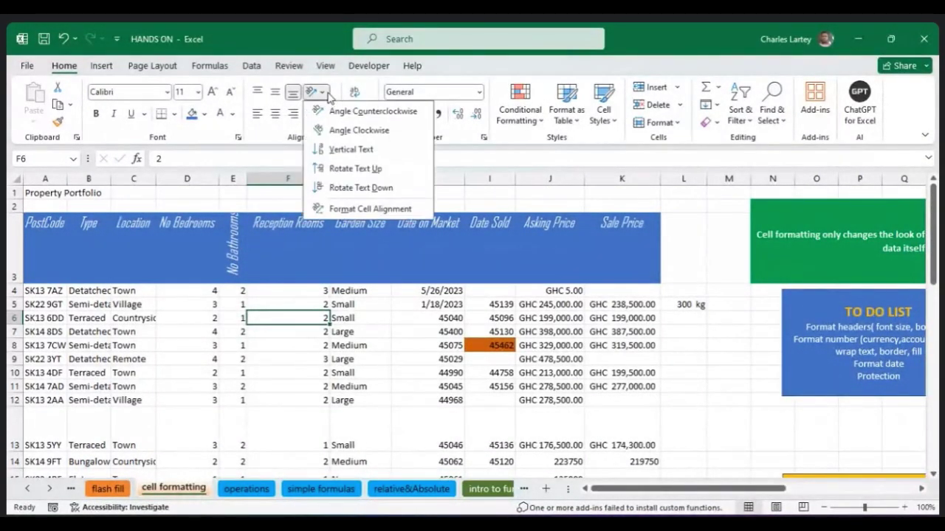
pyautogui.click(284, 129)
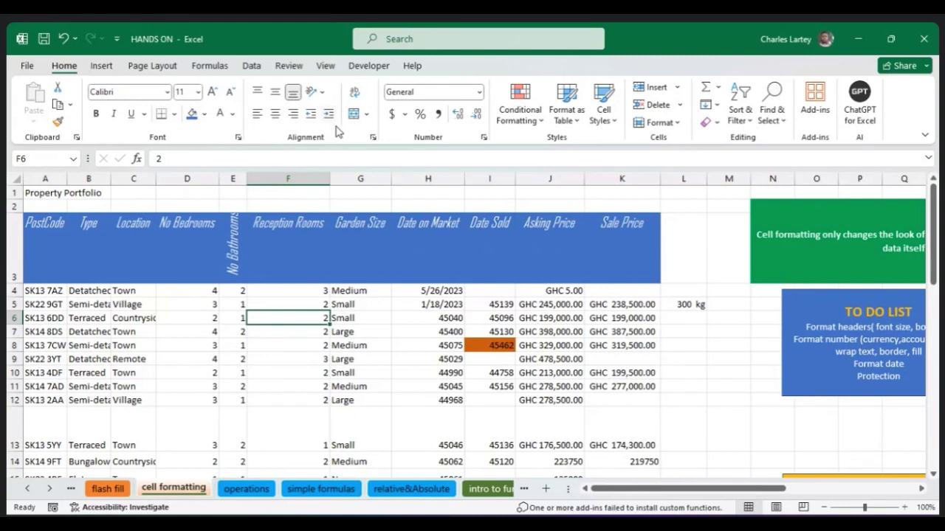
pyautogui.click(303, 273)
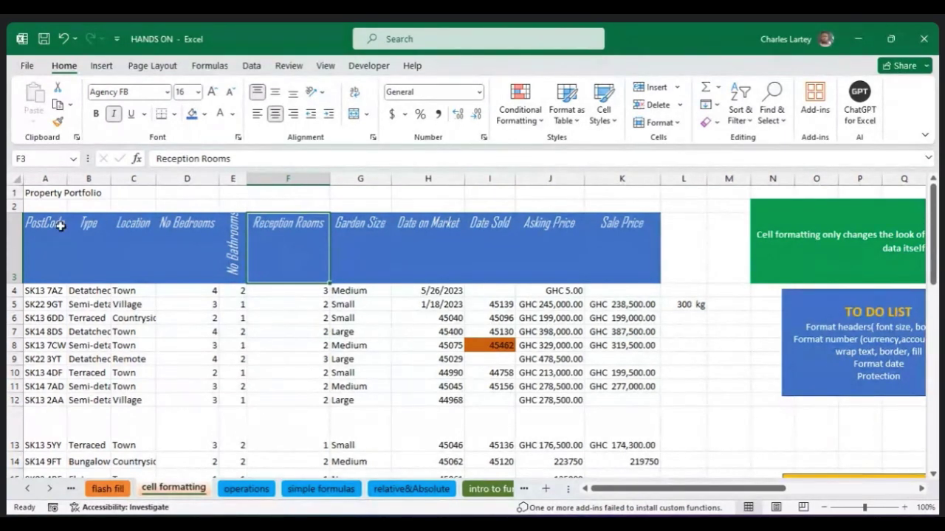
# Examine the horizontal and vertical alignment choices in Format Cells for headers A3:K3, and close the dialog without changes.
pyautogui.moveTo(55, 226); pyautogui.dragTo(626, 242)
pyautogui.rightClick(625, 239)
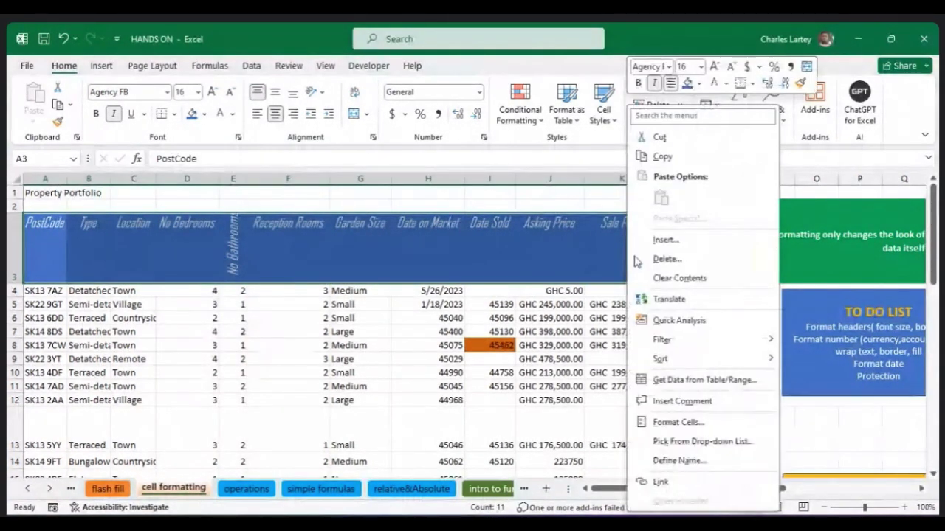
pyautogui.click(668, 422)
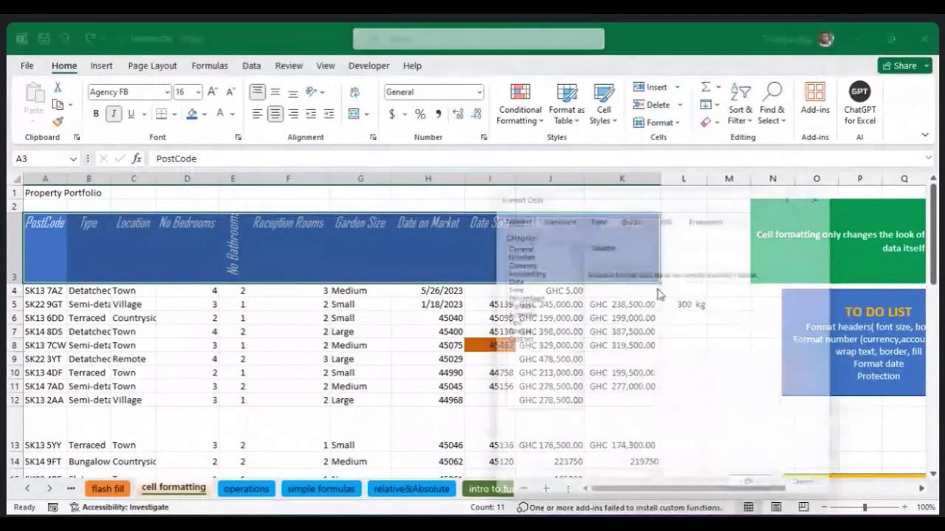
pyautogui.moveTo(655, 197); pyautogui.dragTo(494, 156)
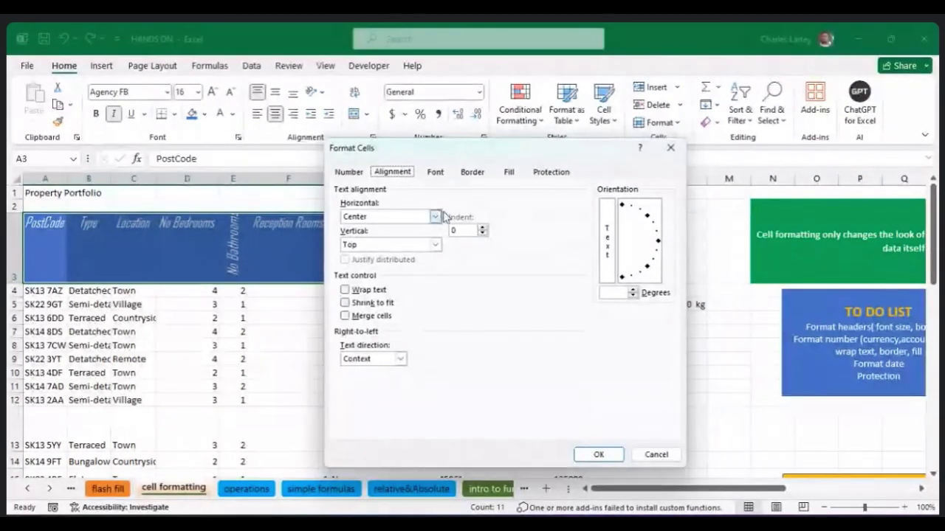
pyautogui.click(435, 217)
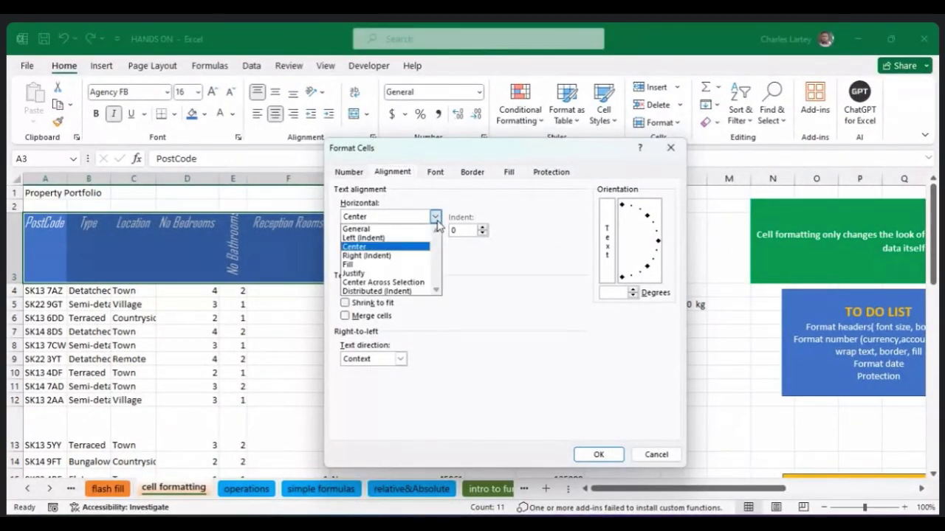
pyautogui.click(435, 218)
pyautogui.click(435, 245)
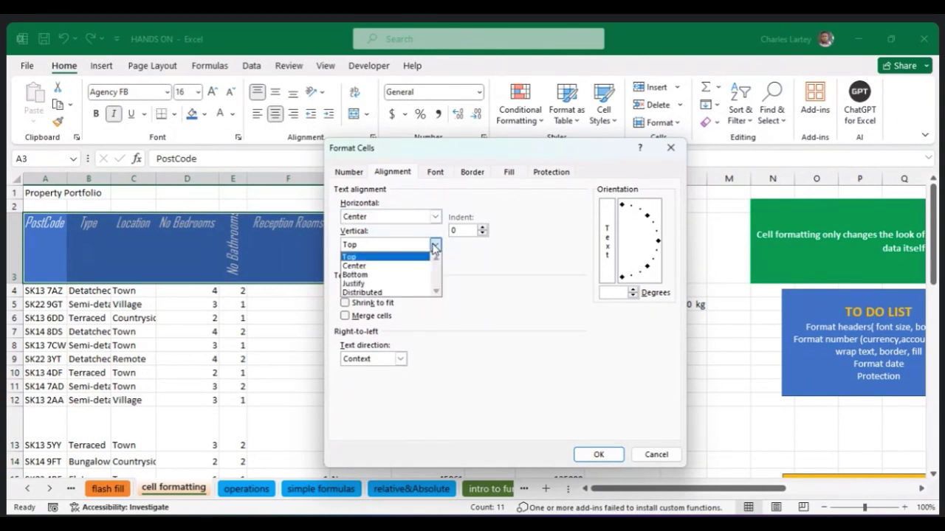
pyautogui.click(585, 161)
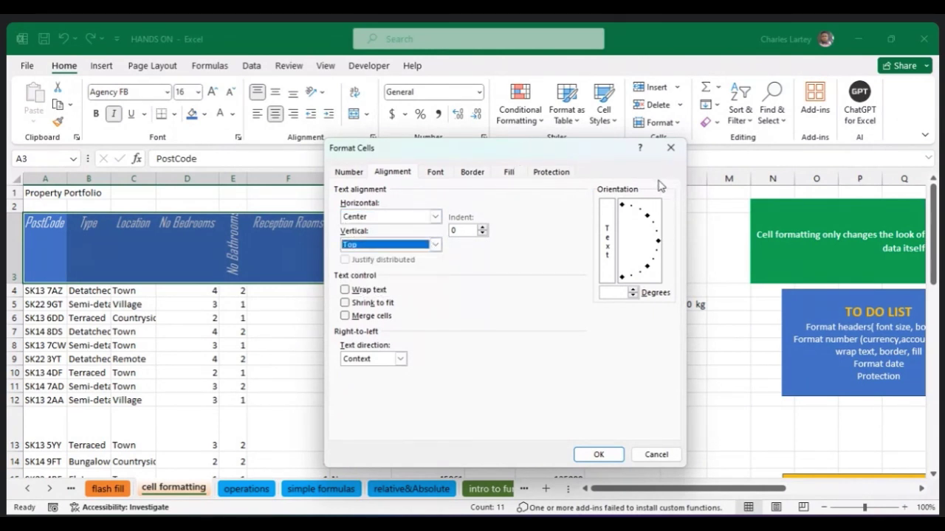
pyautogui.moveTo(464, 151); pyautogui.dragTo(652, 152)
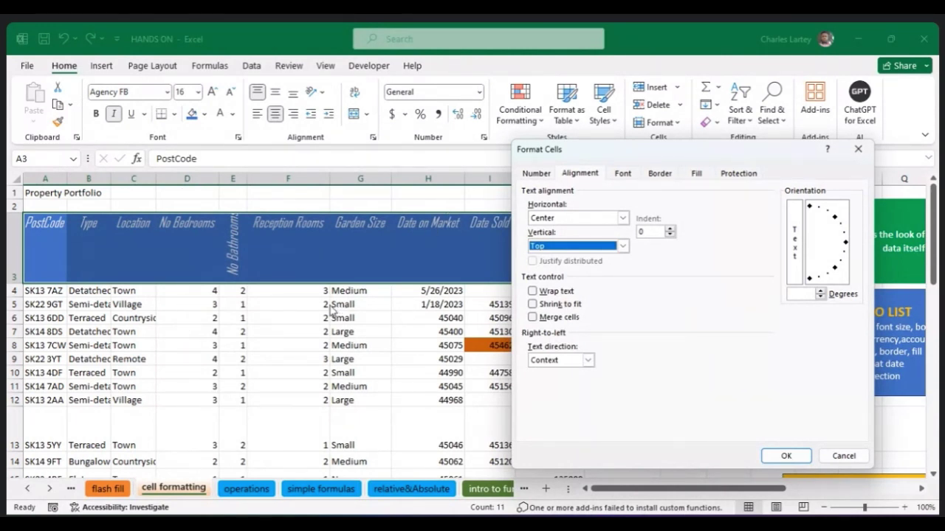
pyautogui.click(624, 221)
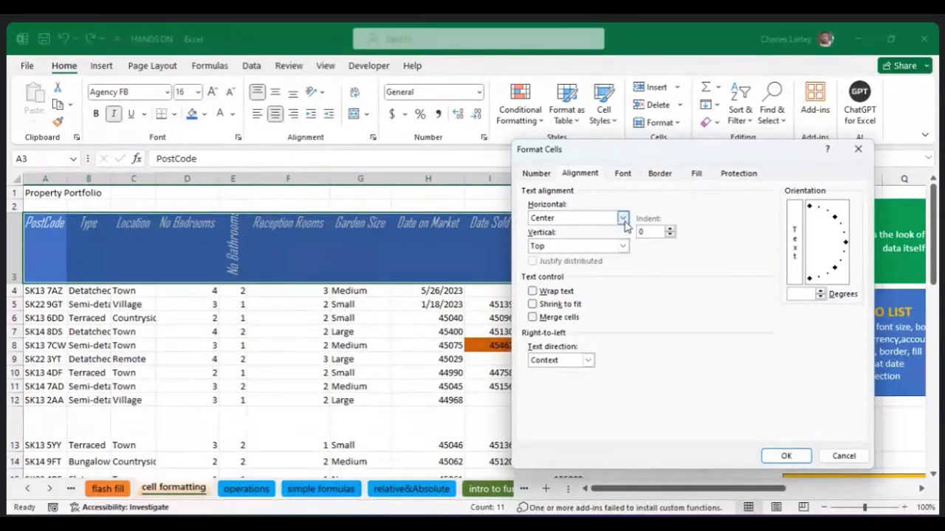
pyautogui.click(624, 219)
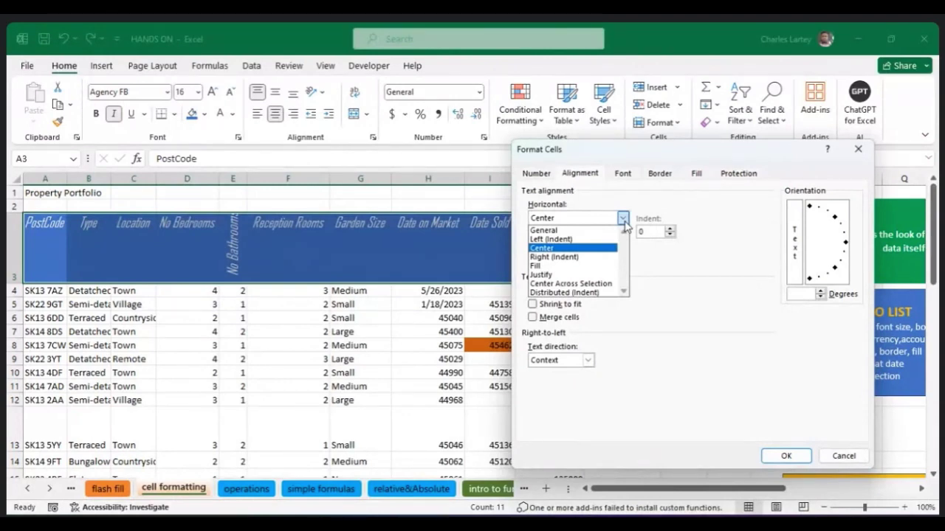
pyautogui.click(736, 147)
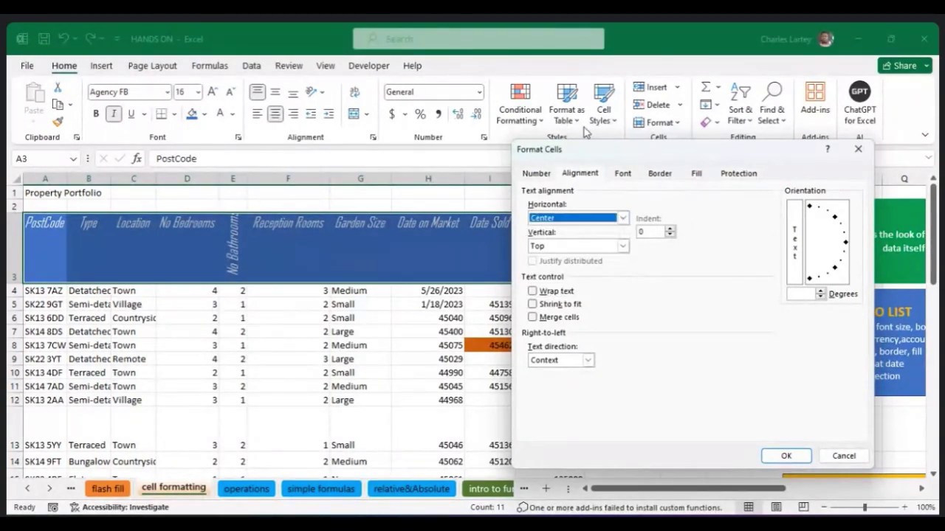
pyautogui.moveTo(650, 151); pyautogui.dragTo(363, 124)
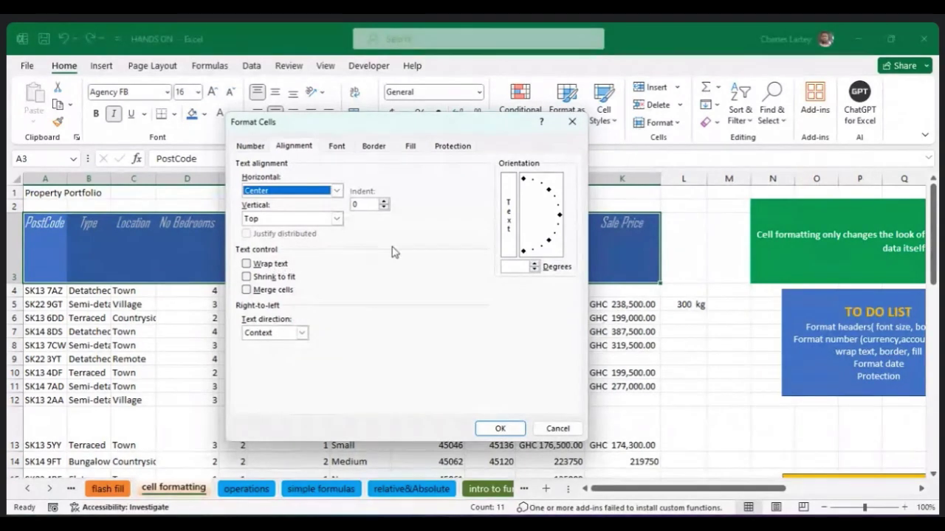
pyautogui.click(572, 122)
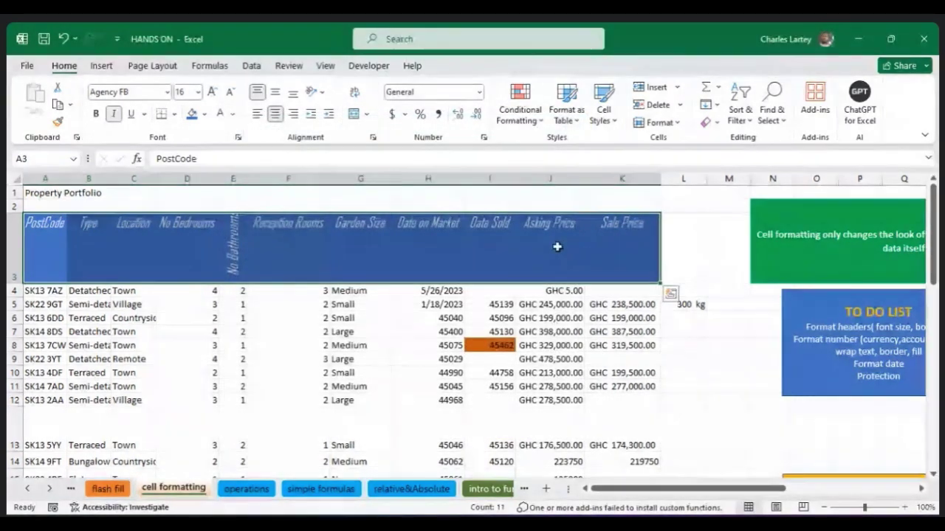
pyautogui.click(556, 245)
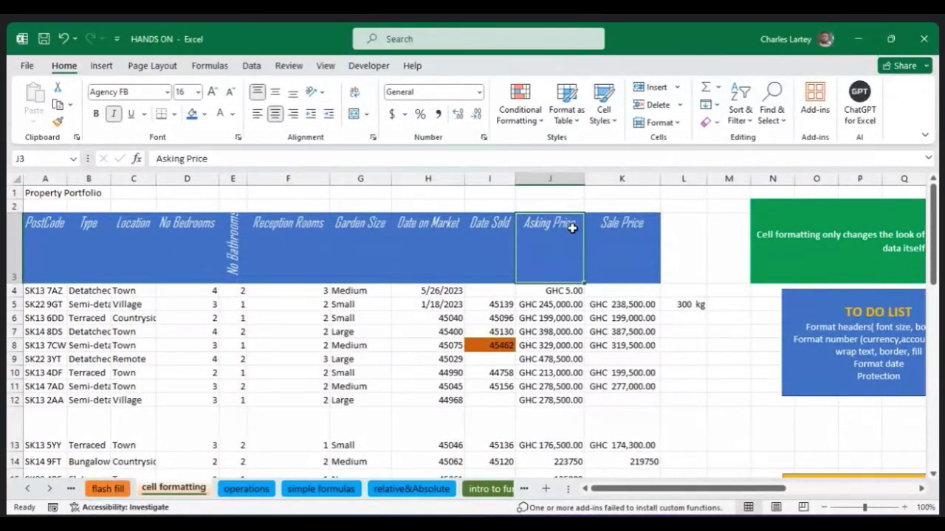
# Try wrapping the Garden Size header in G3 at different column widths, leave column G just wide enough for the header, and remove the wrap.
pyautogui.click(360, 247)
pyautogui.moveTo(391, 178); pyautogui.dragTo(351, 182)
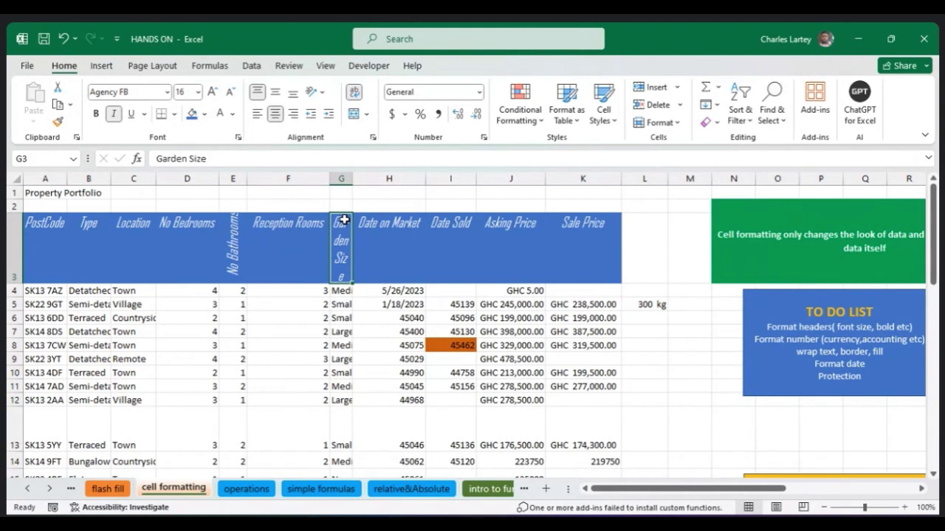
pyautogui.moveTo(353, 179); pyautogui.dragTo(379, 183)
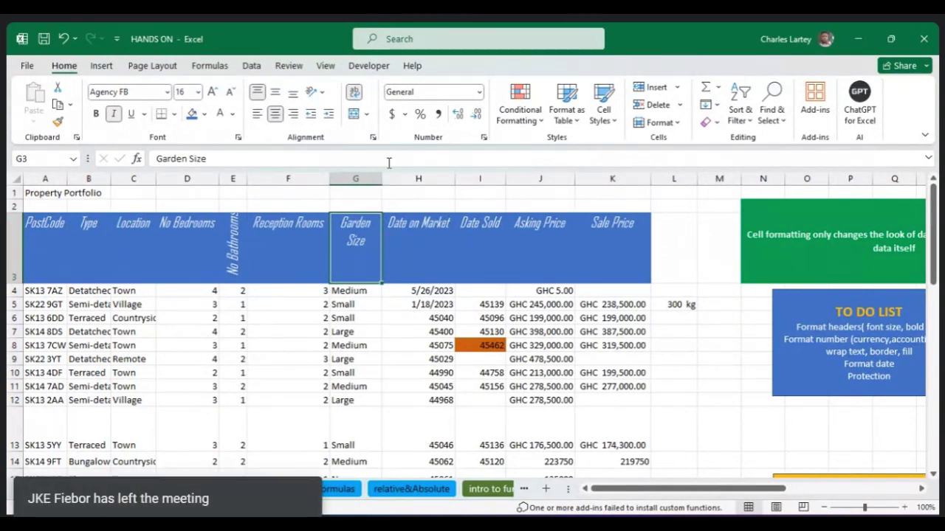
pyautogui.click(354, 93)
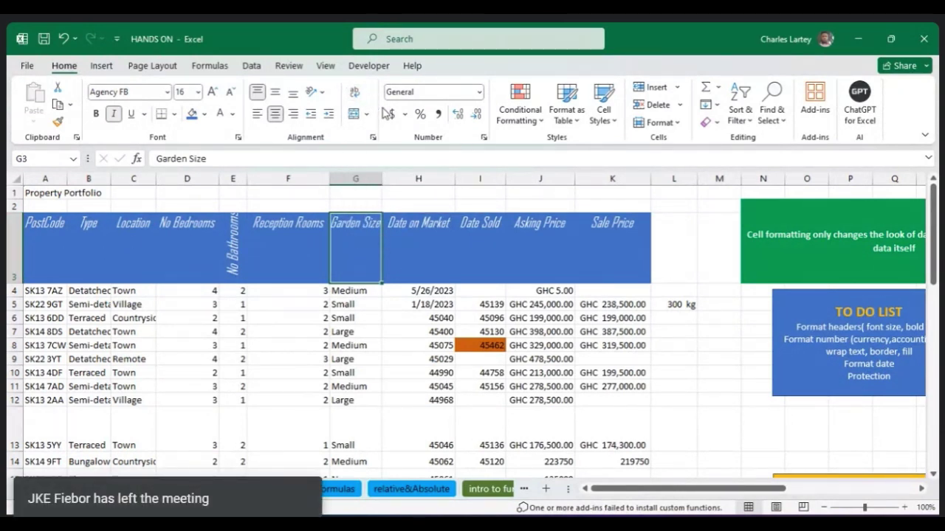
pyautogui.click(462, 249)
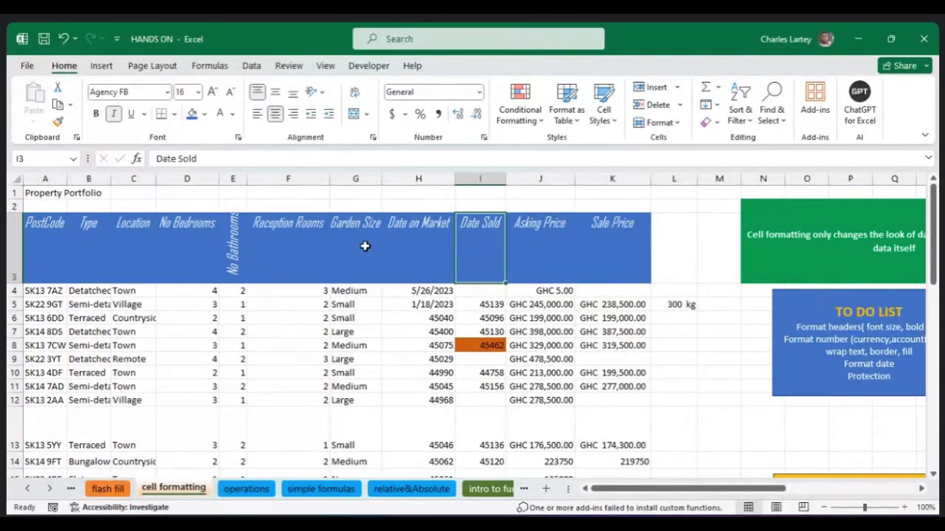
# Examine the Font and Border settings in Format Cells for the Garden Size header in G3, and leave them unchanged.
pyautogui.click(365, 246)
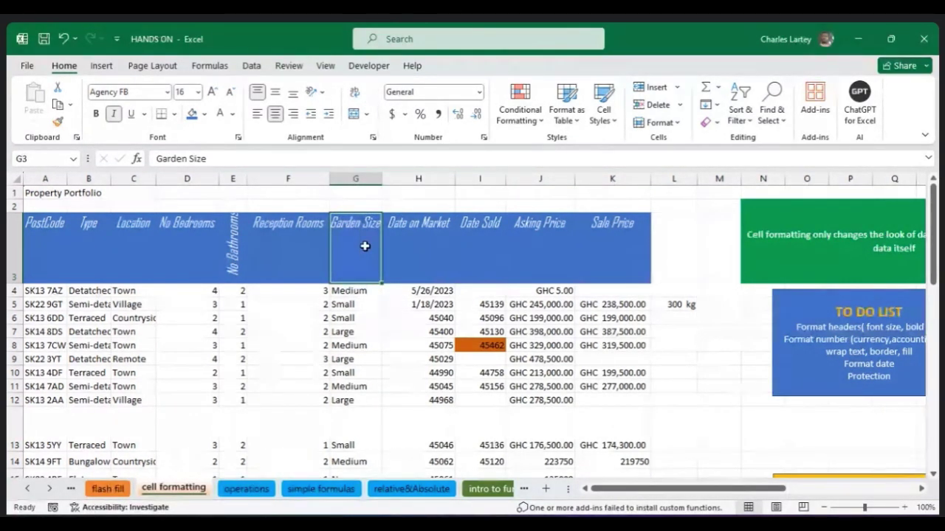
pyautogui.hotkey('ctrl', '1')
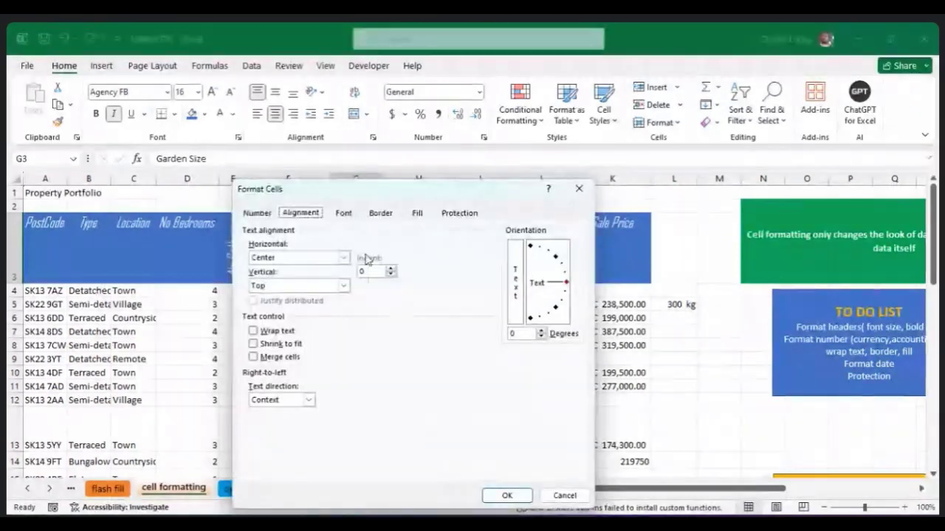
pyautogui.click(344, 215)
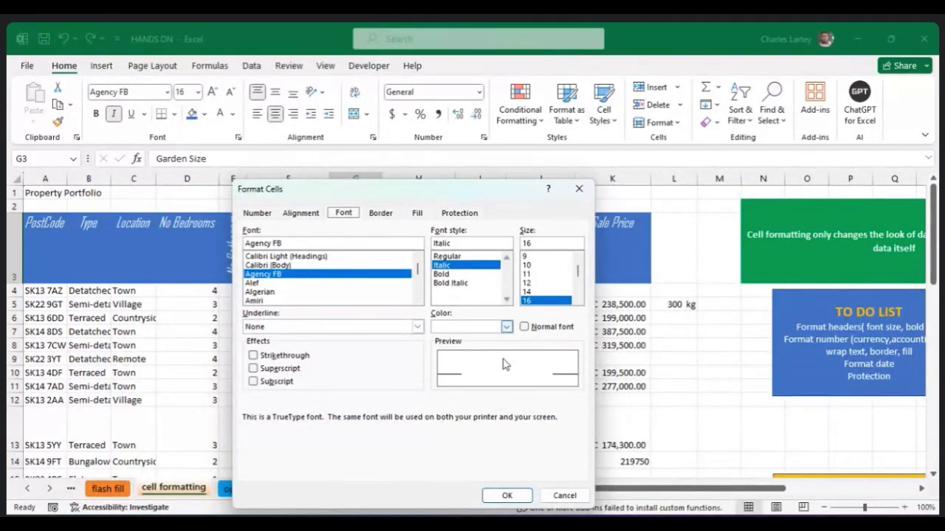
pyautogui.click(381, 214)
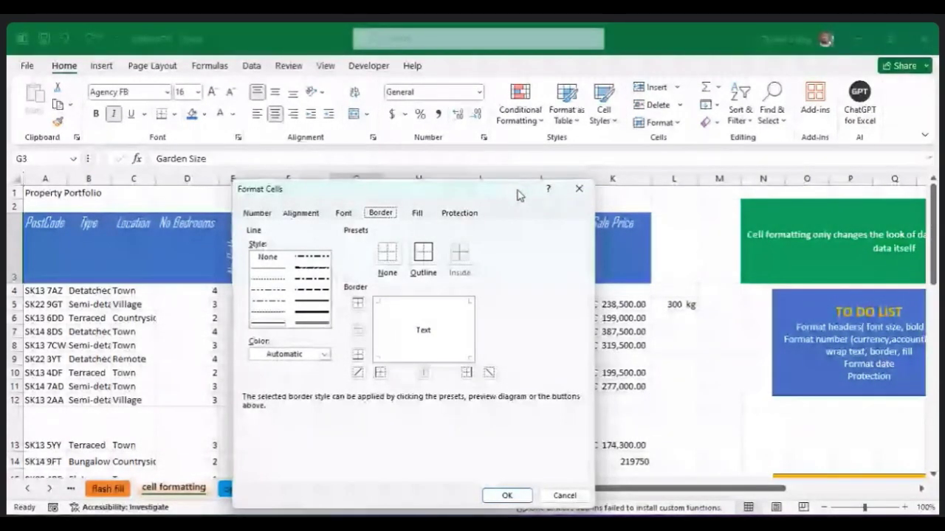
pyautogui.press('Escape')
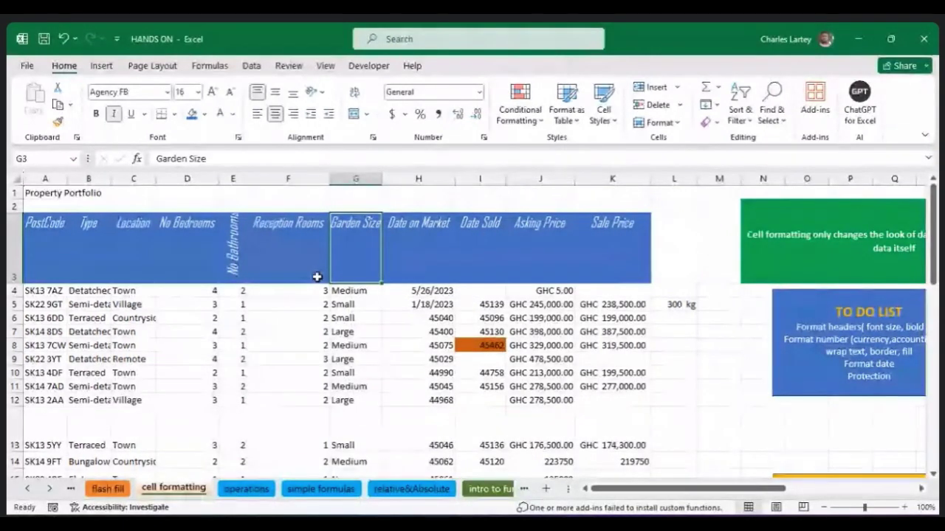
# Set the text orientation of the No Bathrooms header in E3 to 0 degrees.
pyautogui.click(223, 248)
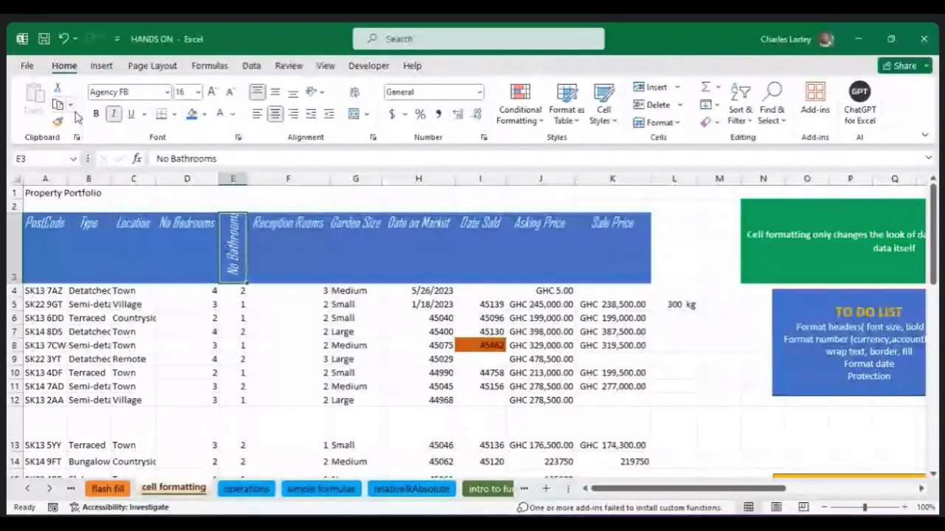
pyautogui.click(317, 93)
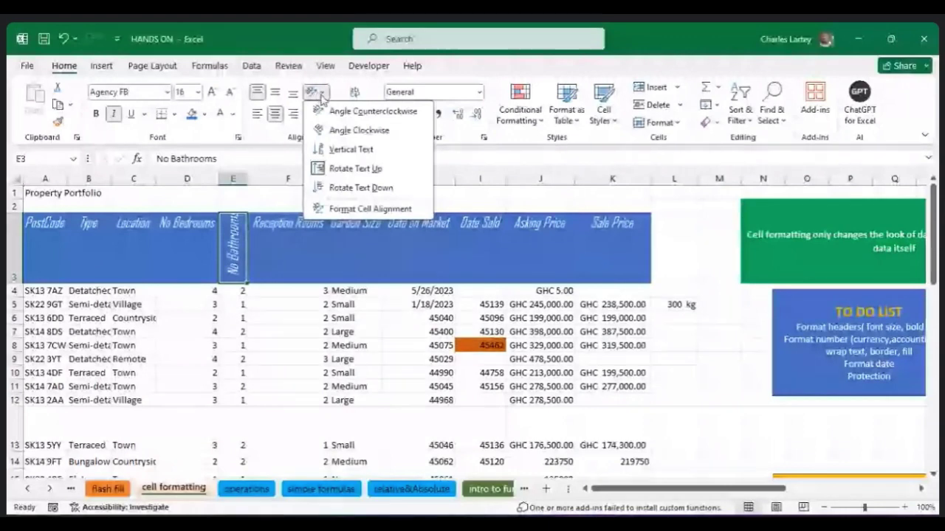
pyautogui.click(233, 251)
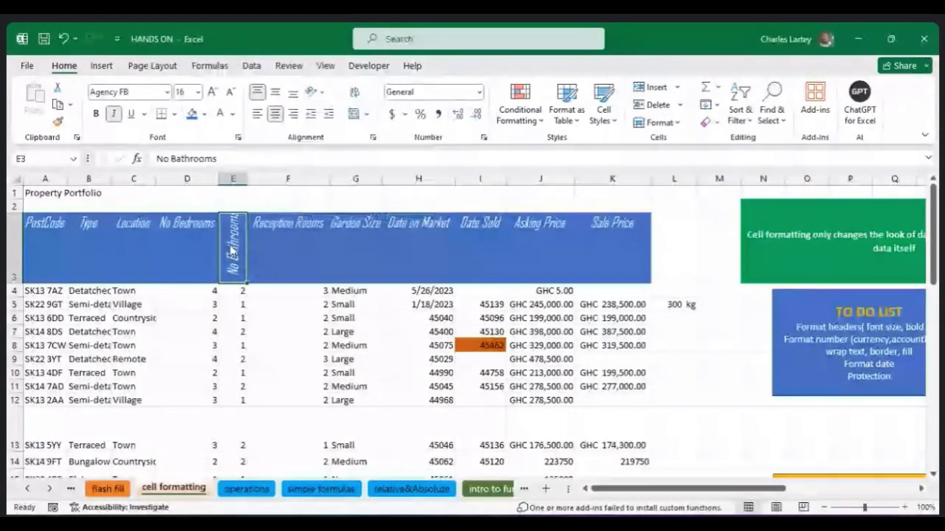
pyautogui.rightClick(233, 251)
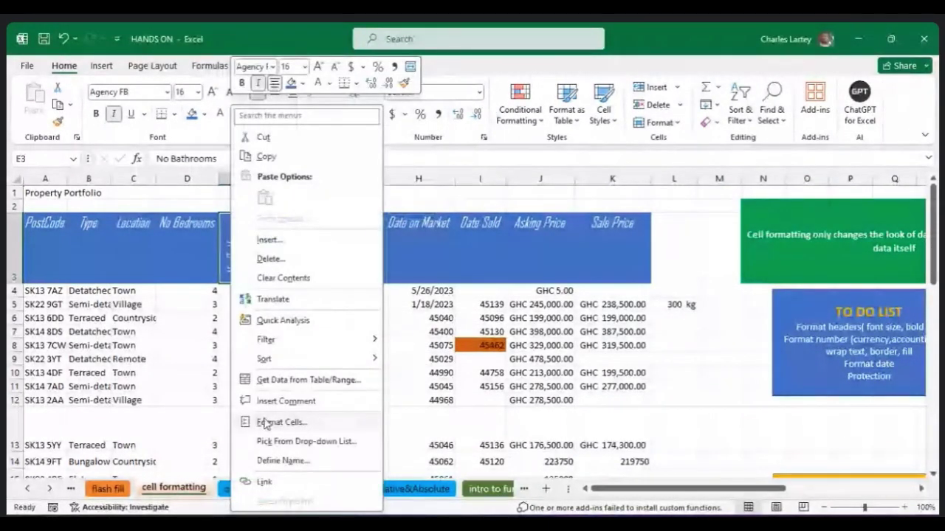
pyautogui.click(266, 422)
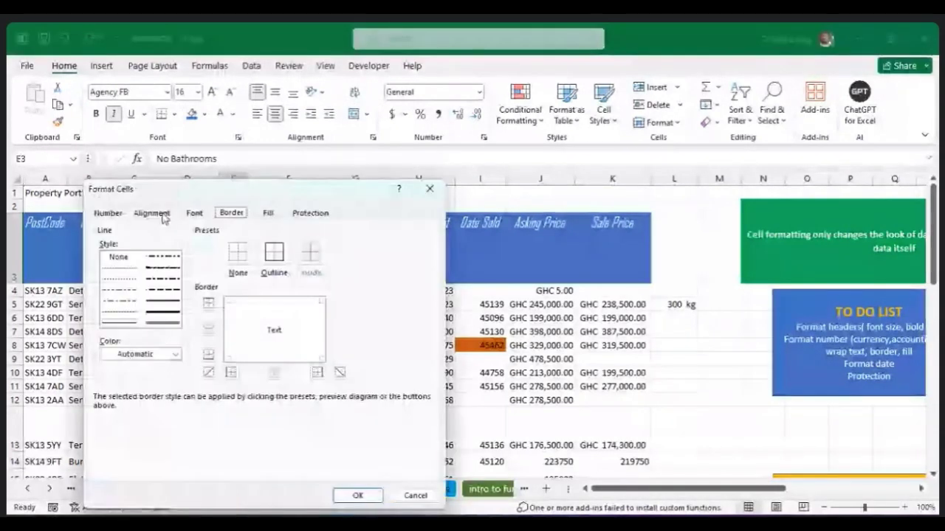
pyautogui.click(152, 214)
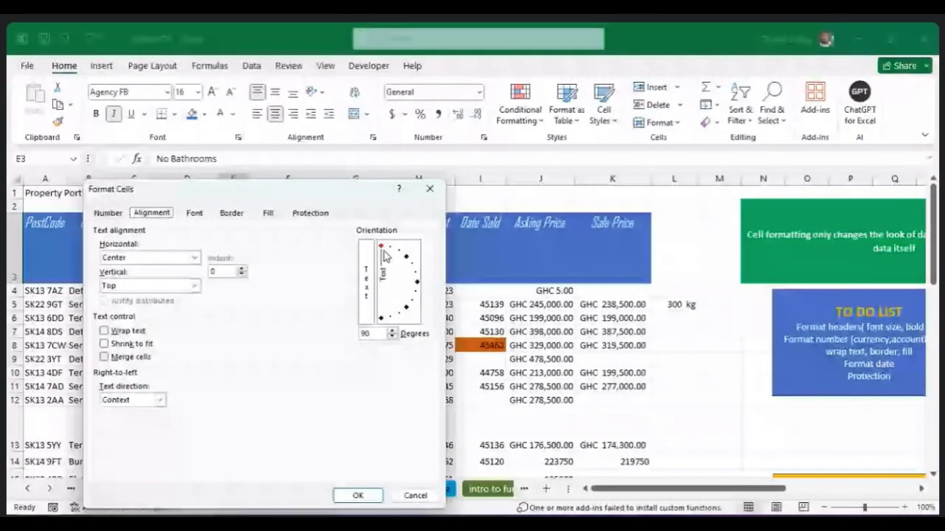
pyautogui.moveTo(384, 254); pyautogui.dragTo(417, 283)
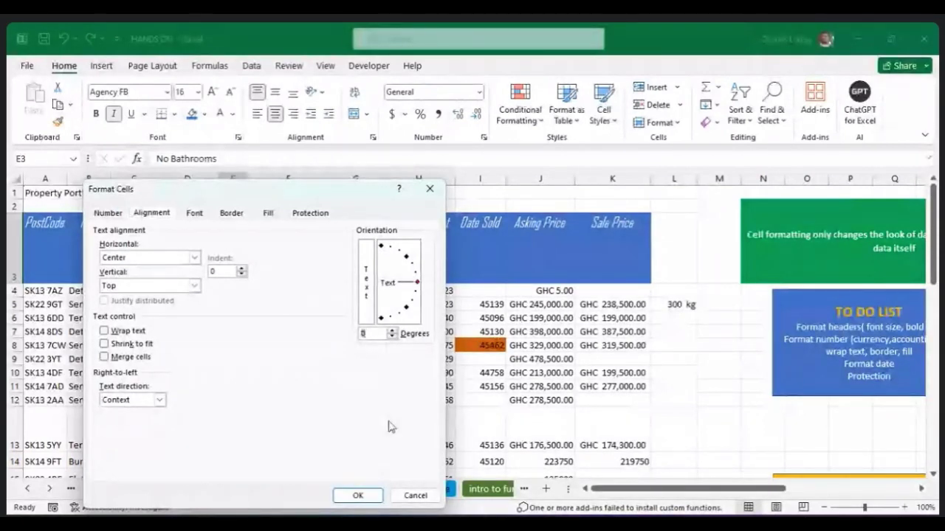
pyautogui.press('Return')
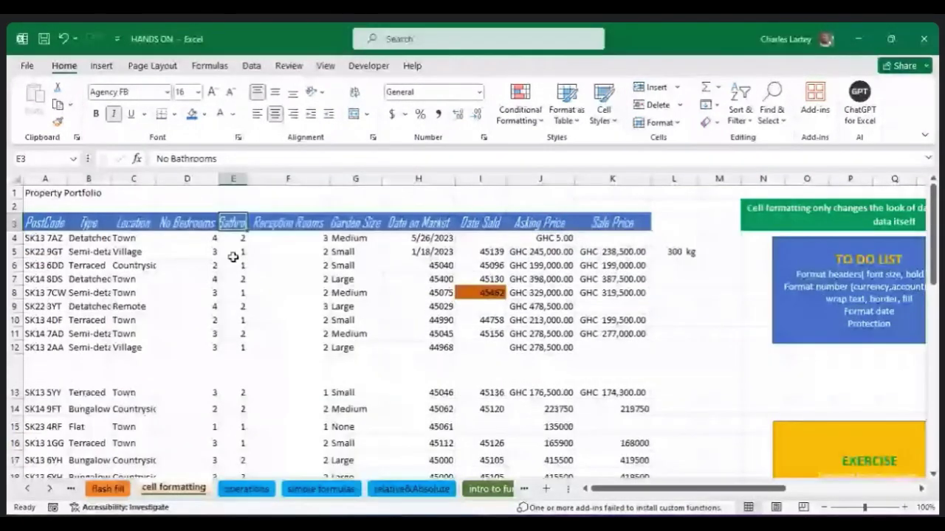
# Autofit the width of column E to the No Bathrooms header.
pyautogui.hotkey('ctrl', 'space')
pyautogui.hotkey('alt', 'h')
pyautogui.press('o')
pyautogui.press('i')
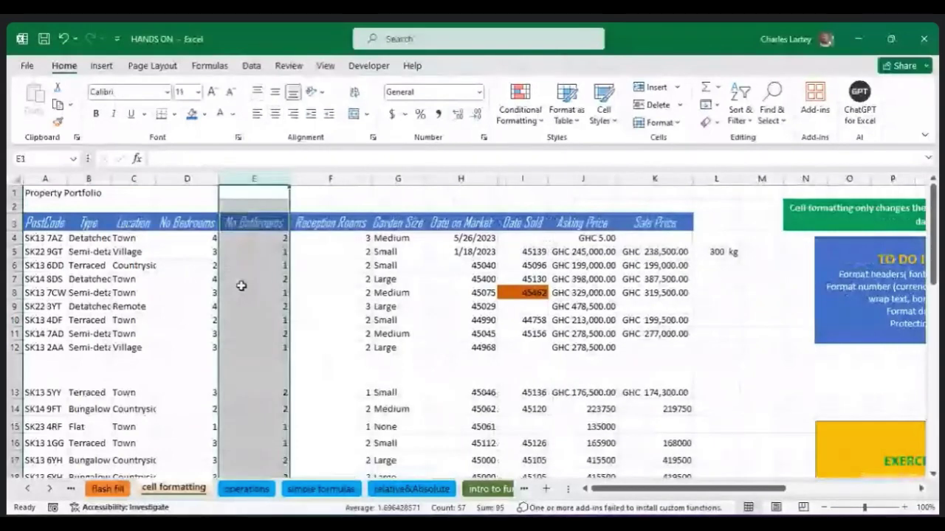
pyautogui.click(241, 286)
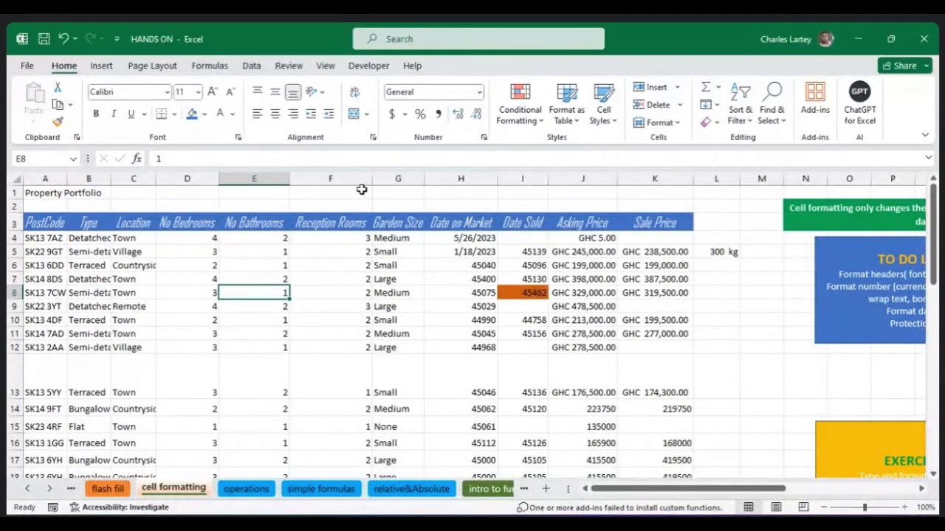
pyautogui.click(339, 318)
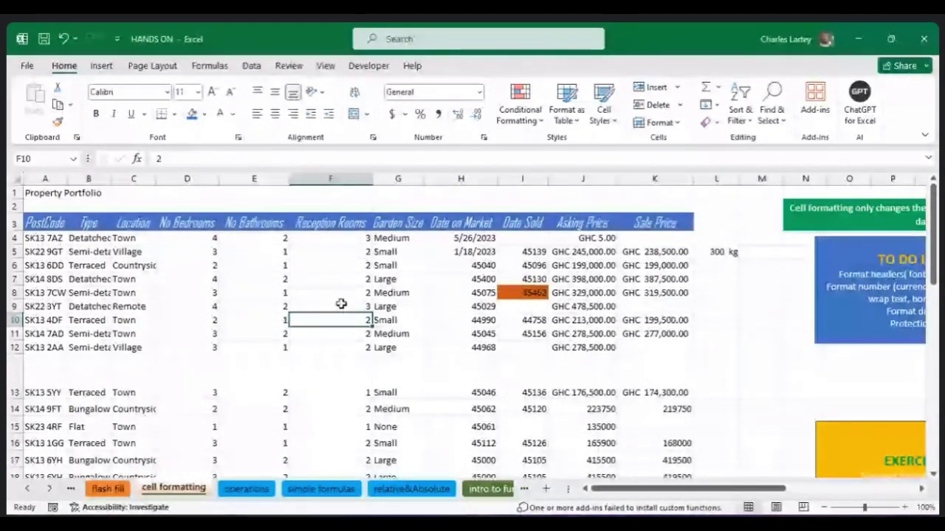
pyautogui.press('Up')
pyautogui.press('Up')
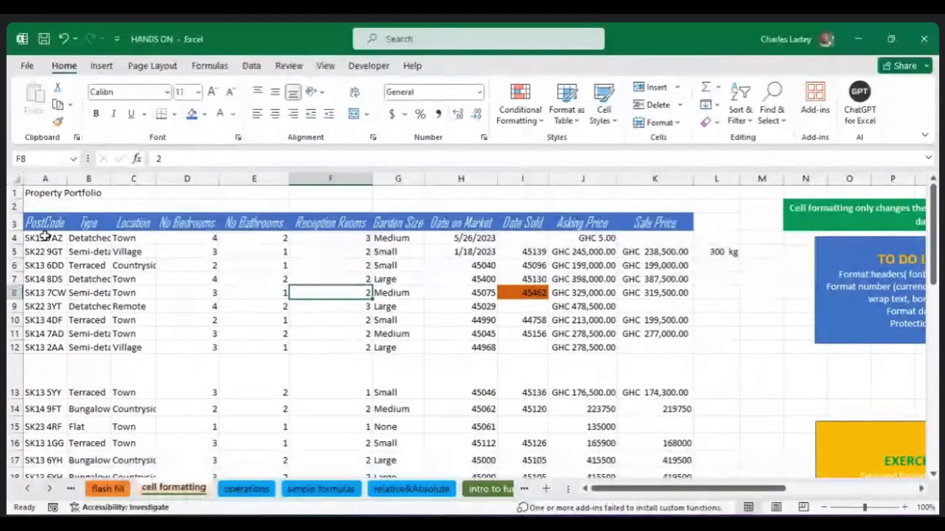
pyautogui.moveTo(44, 234); pyautogui.dragTo(632, 378)
pyautogui.click(330, 347)
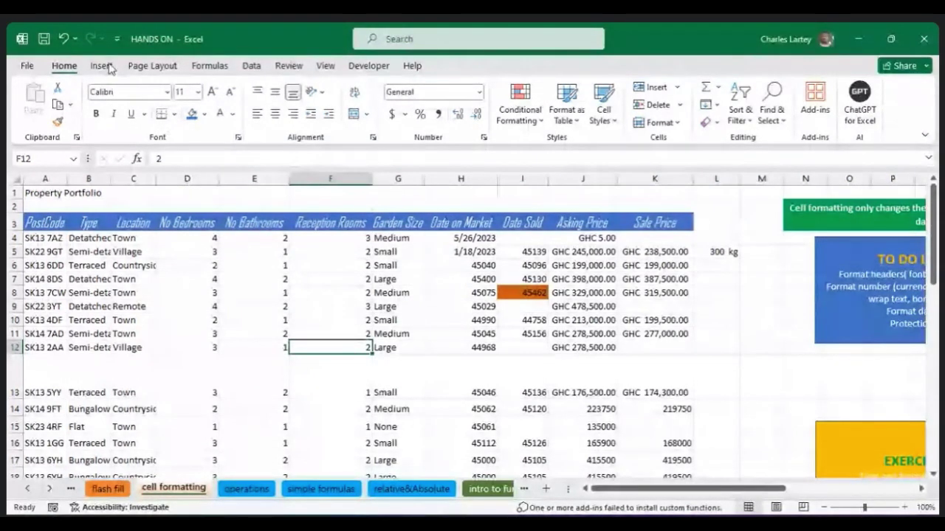
# Try a bottom border on the 300 kg cell in L5 and look through the other border options.
pyautogui.click(176, 115)
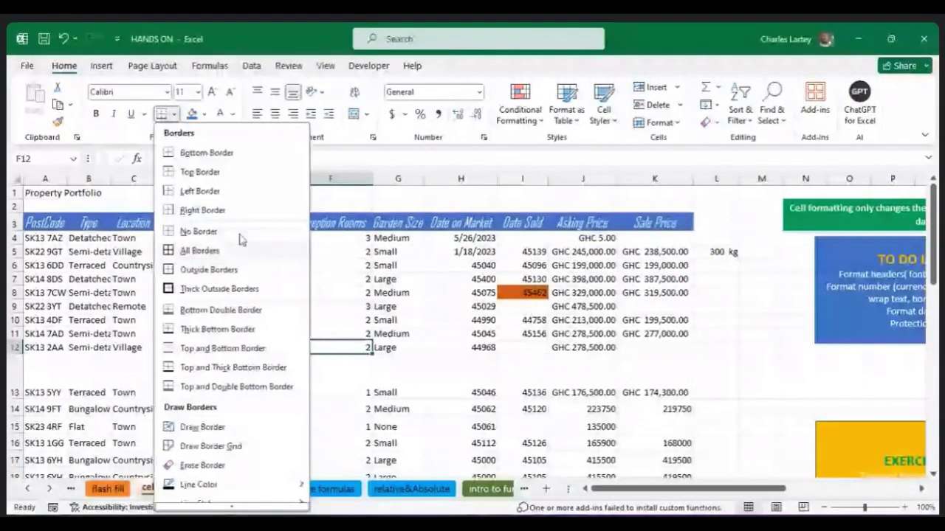
pyautogui.click(223, 181)
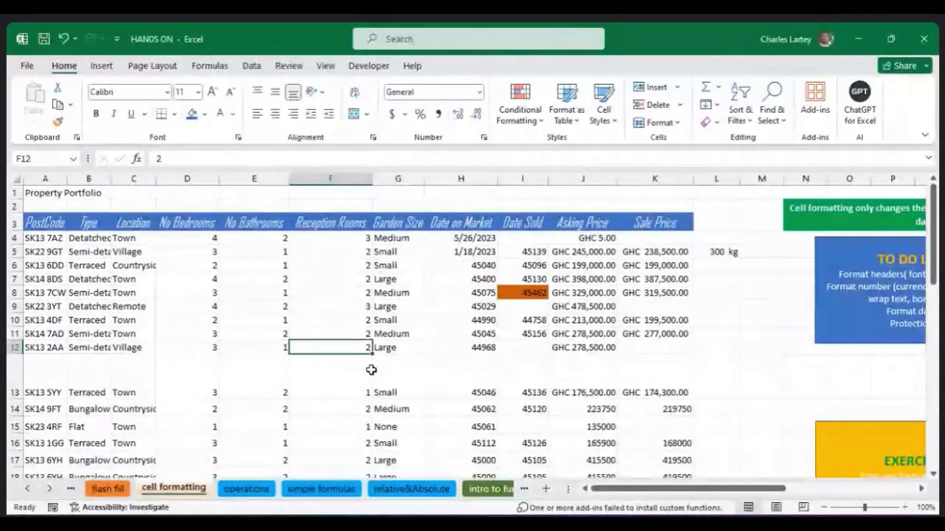
pyautogui.click(727, 252)
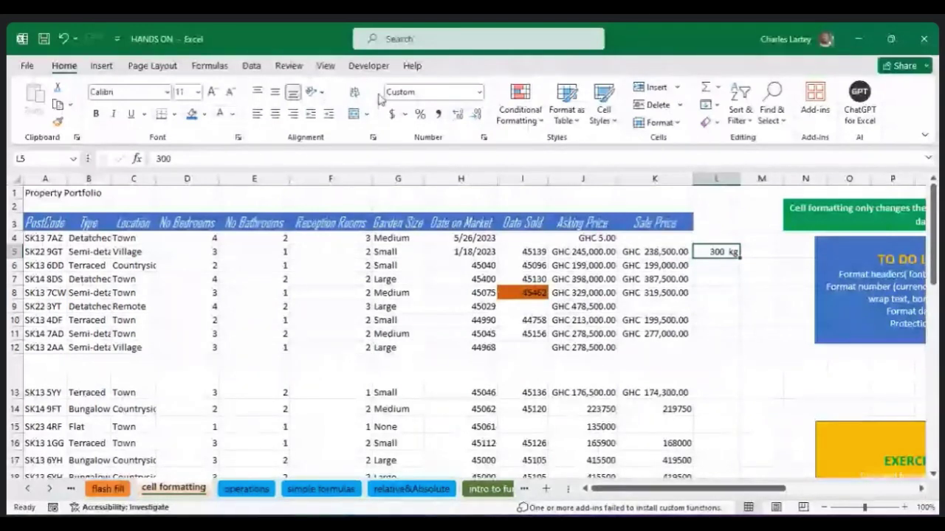
pyautogui.click(175, 114)
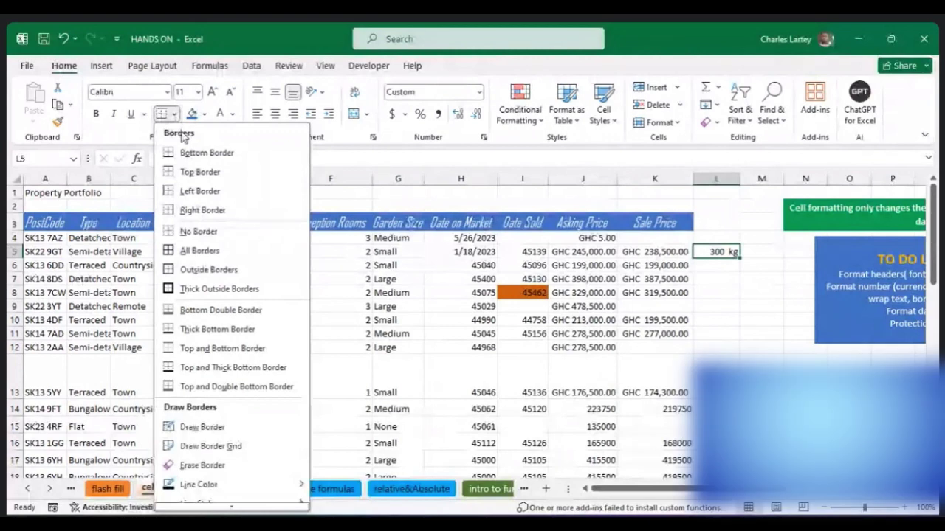
pyautogui.click(657, 279)
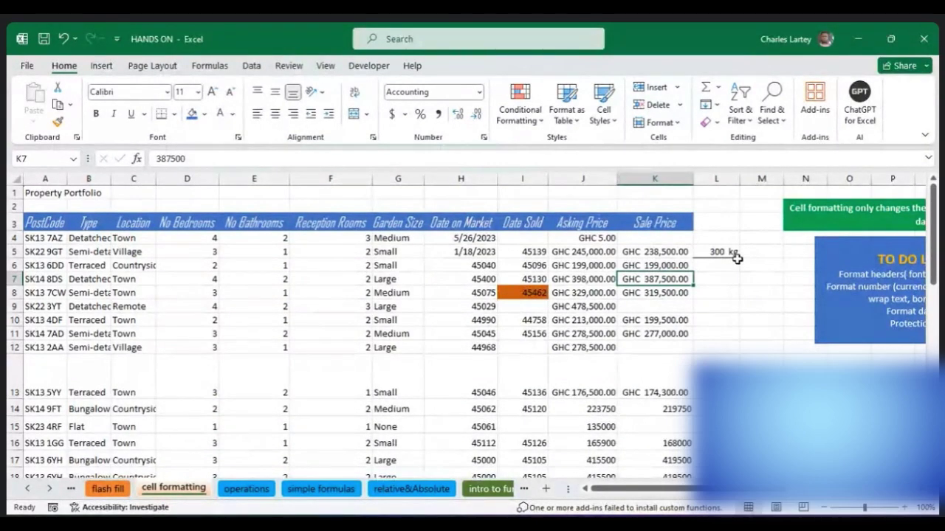
pyautogui.click(734, 254)
pyautogui.click(175, 114)
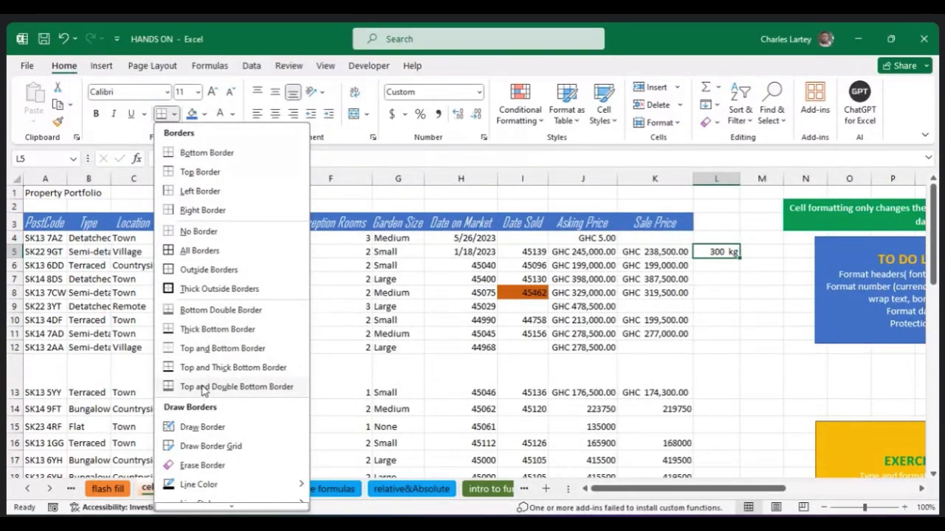
# Apply all borders to the empty range L6:M12.
pyautogui.click(722, 268)
pyautogui.click(719, 267)
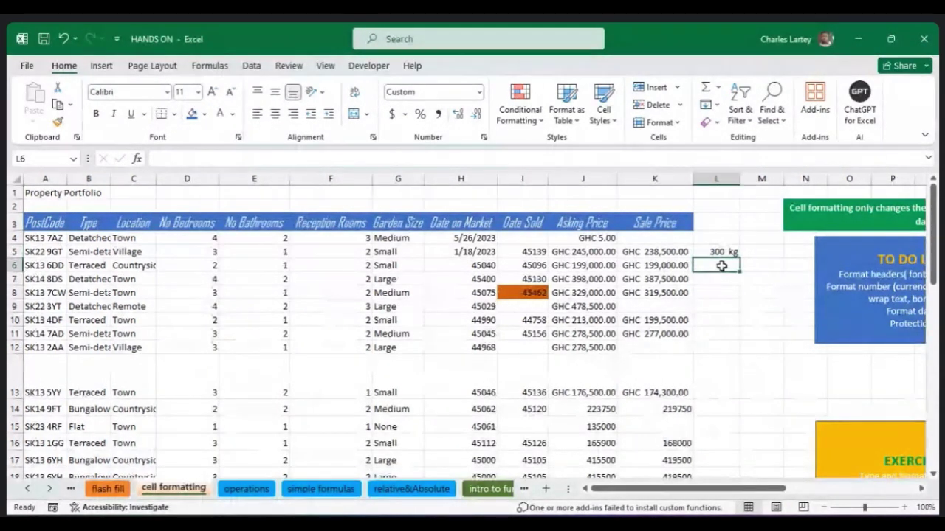
pyautogui.moveTo(718, 267); pyautogui.dragTo(777, 345)
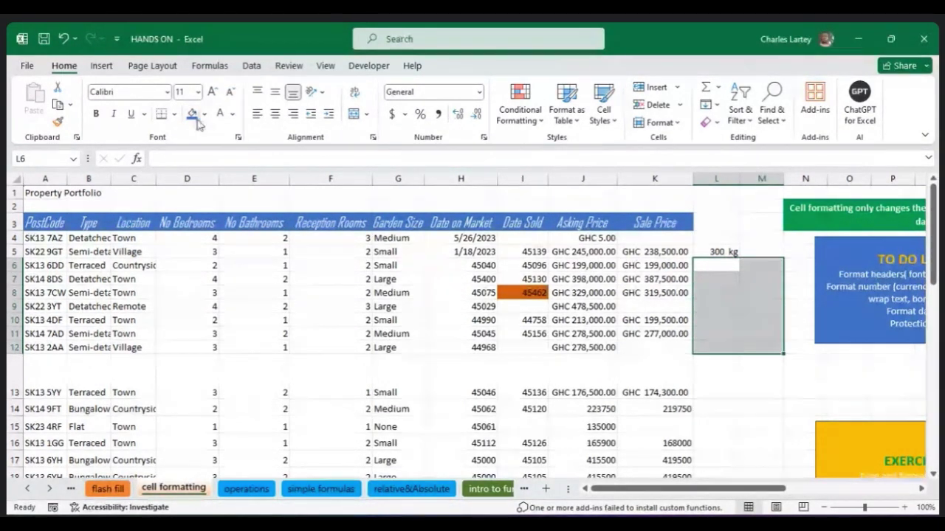
pyautogui.click(175, 116)
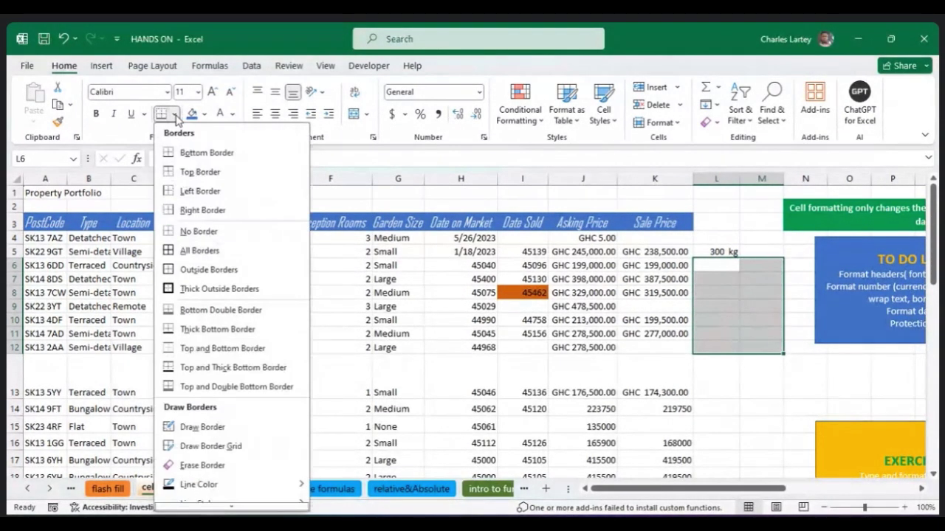
pyautogui.click(202, 251)
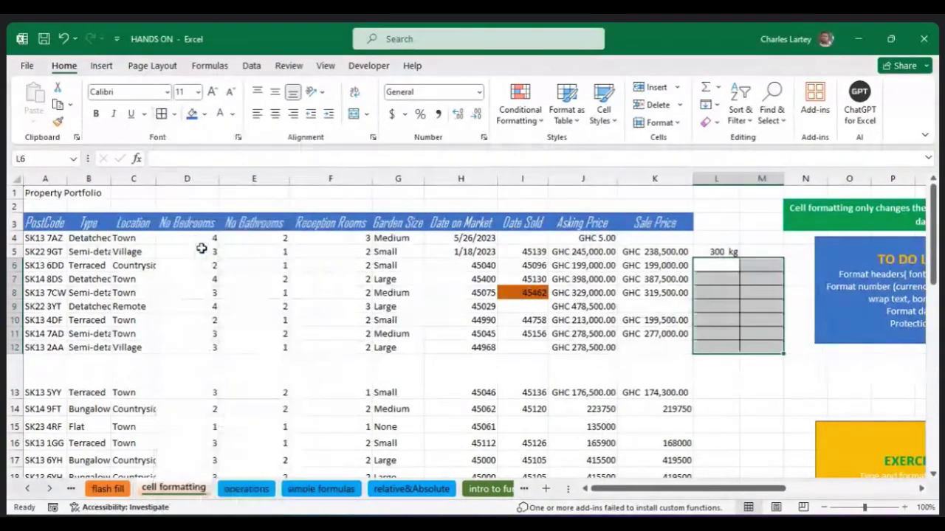
pyautogui.click(714, 359)
pyautogui.moveTo(713, 359); pyautogui.dragTo(671, 399)
pyautogui.click(665, 409)
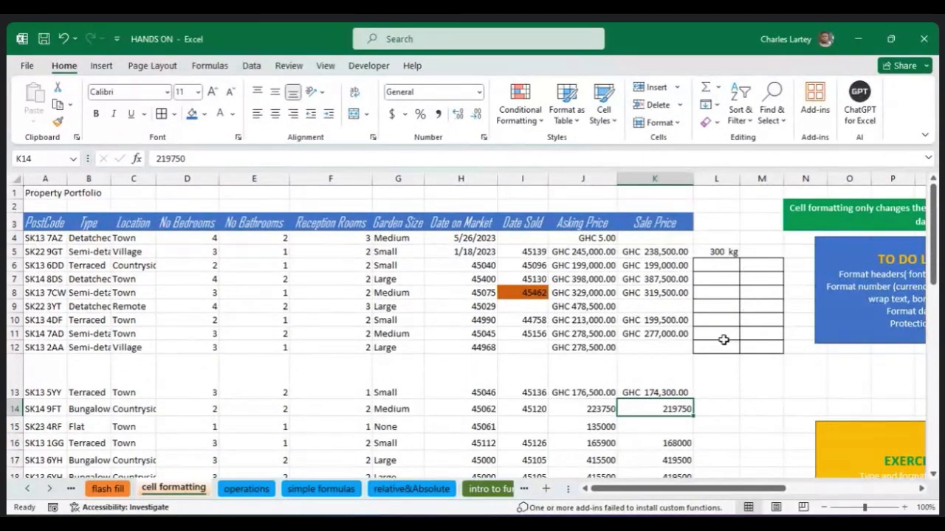
# Clear the borders from the range L6:M12.
pyautogui.click(714, 266)
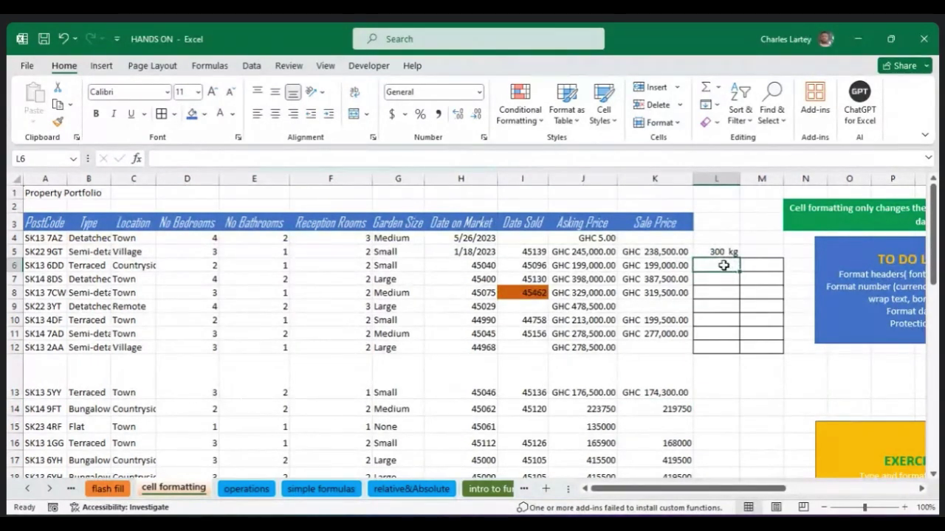
pyautogui.moveTo(723, 265); pyautogui.dragTo(761, 344)
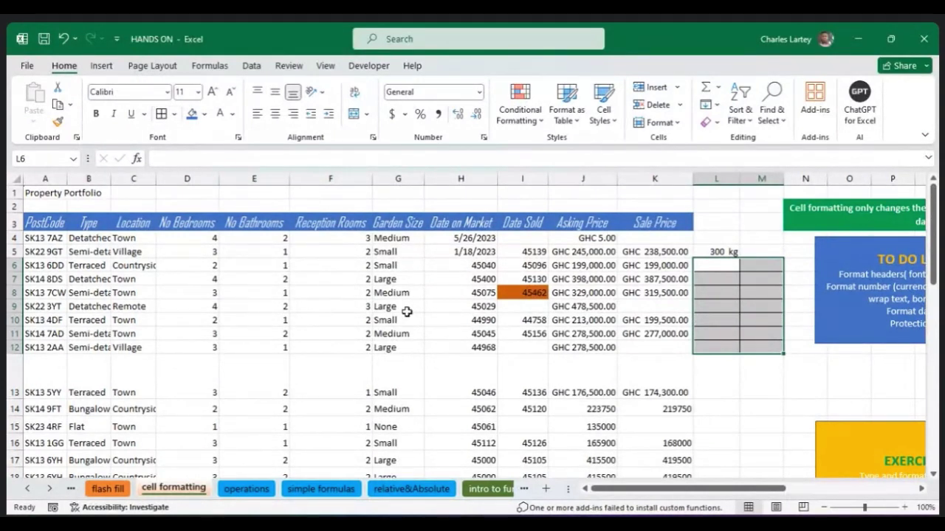
pyautogui.click(713, 122)
pyautogui.click(738, 141)
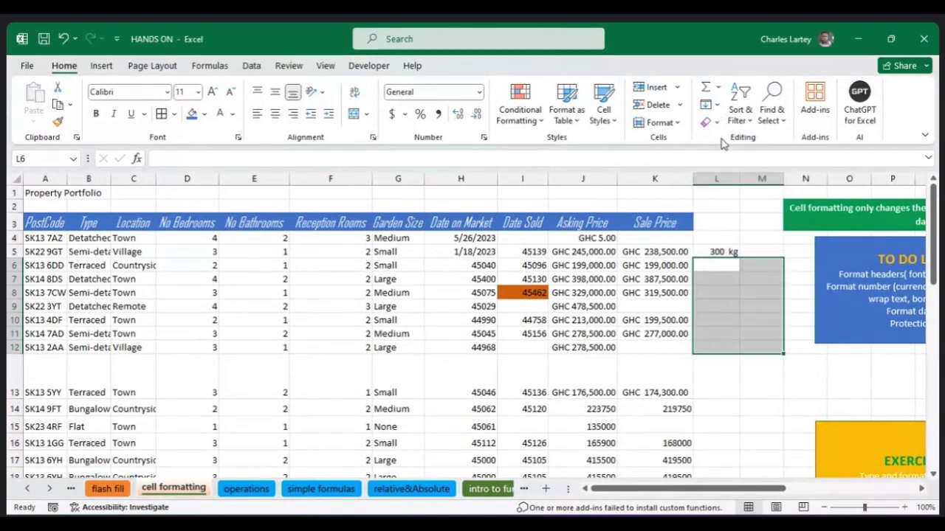
pyautogui.click(500, 267)
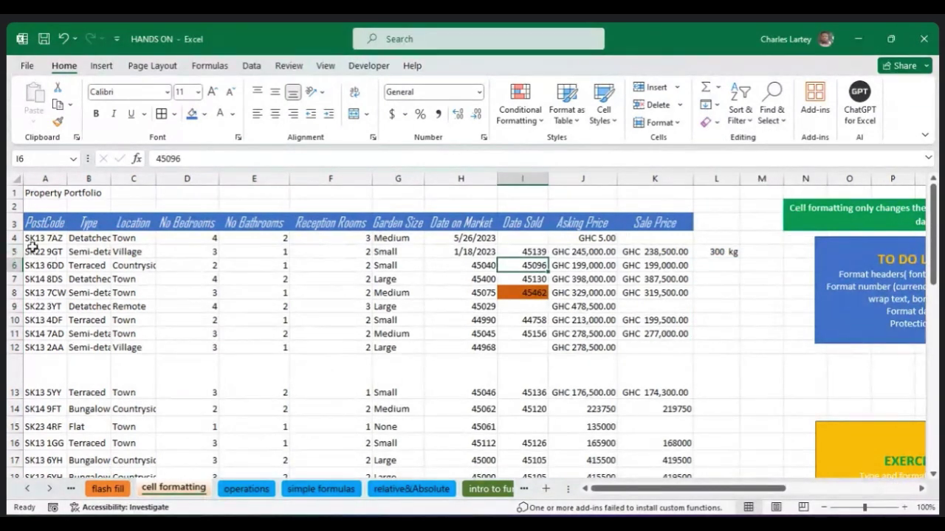
# Apply all borders to the property data rows below the headers, from A4 across to column K.
pyautogui.moveTo(37, 252); pyautogui.dragTo(210, 332)
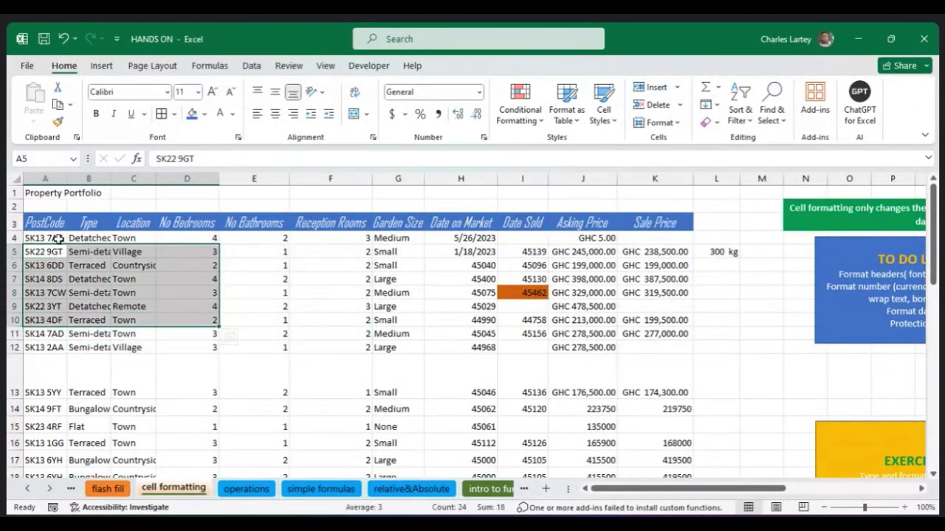
pyautogui.moveTo(48, 238); pyautogui.dragTo(200, 264)
pyautogui.moveTo(256, 288); pyautogui.dragTo(637, 300)
pyautogui.moveTo(932, 371); pyautogui.dragTo(930, 244)
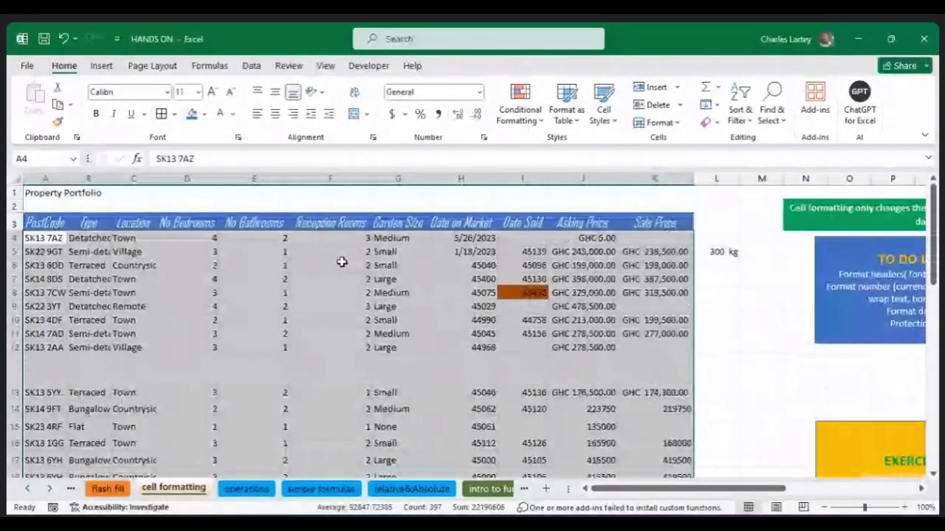
pyautogui.click(176, 115)
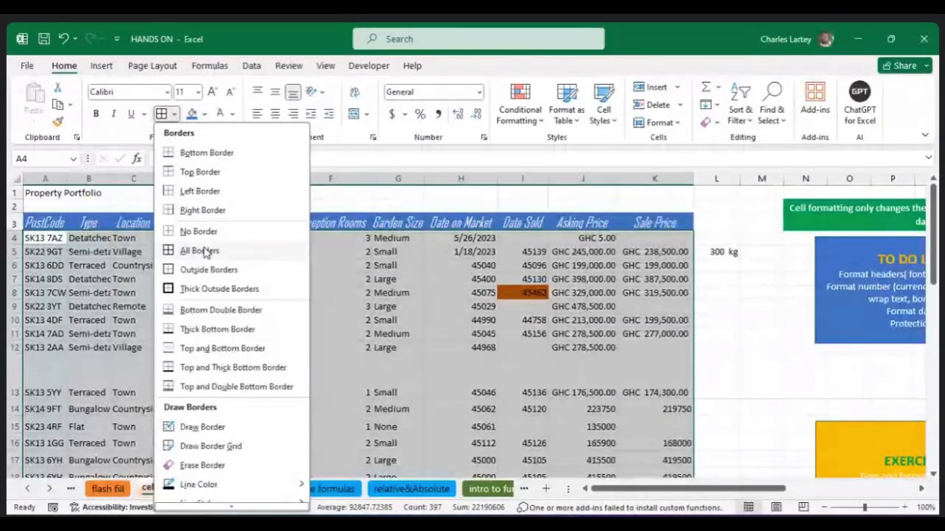
pyautogui.click(206, 252)
pyautogui.click(330, 306)
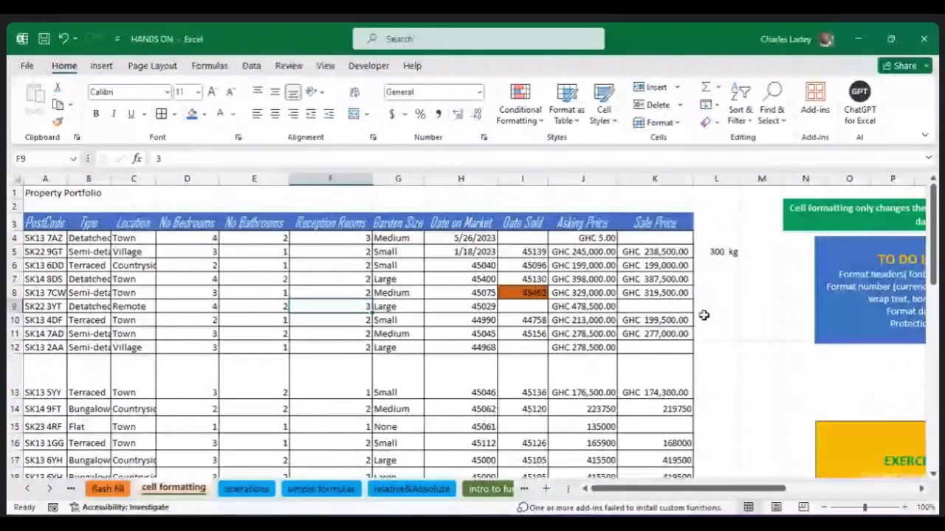
# Change the header row A3:K3 to the Times New Roman font and remove its italics.
pyautogui.click(45, 222)
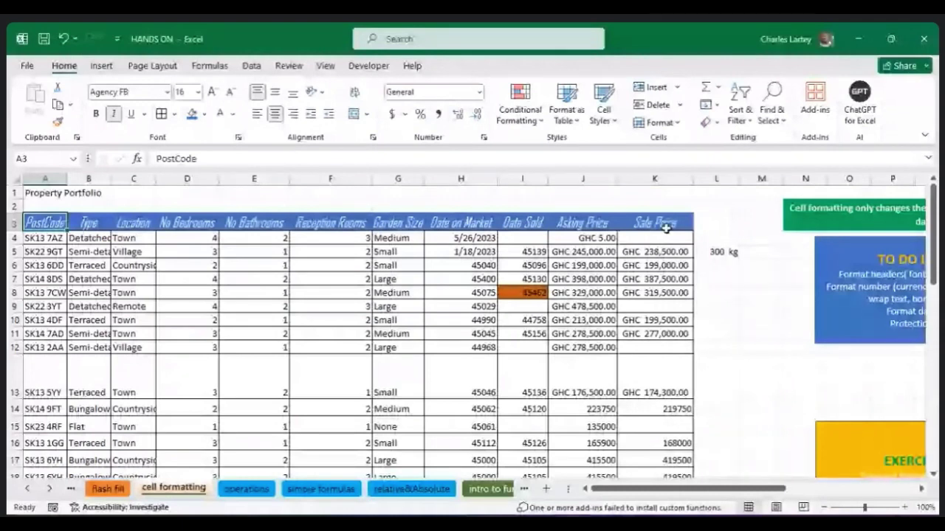
pyautogui.moveTo(666, 229); pyautogui.dragTo(41, 222)
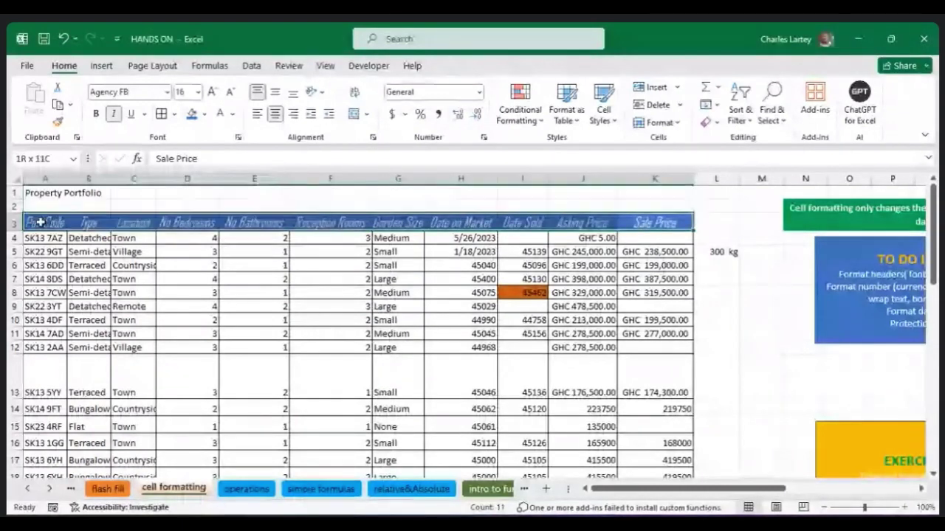
pyautogui.click(167, 92)
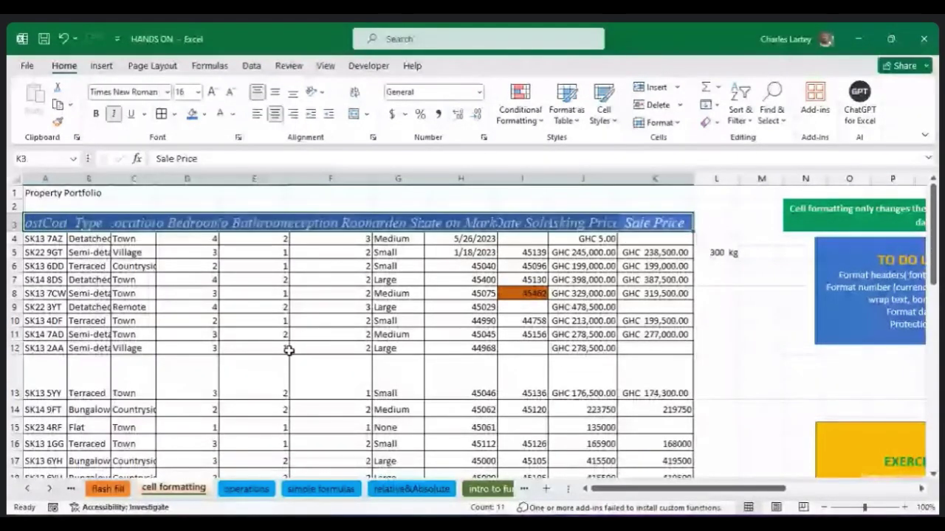
pyautogui.click(167, 92)
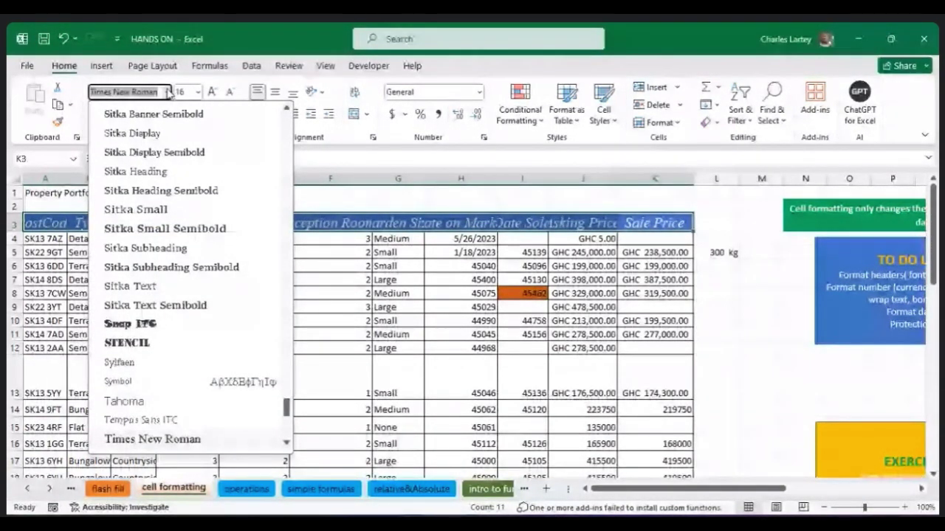
pyautogui.click(163, 442)
pyautogui.hotkey('ctrl', 'i')
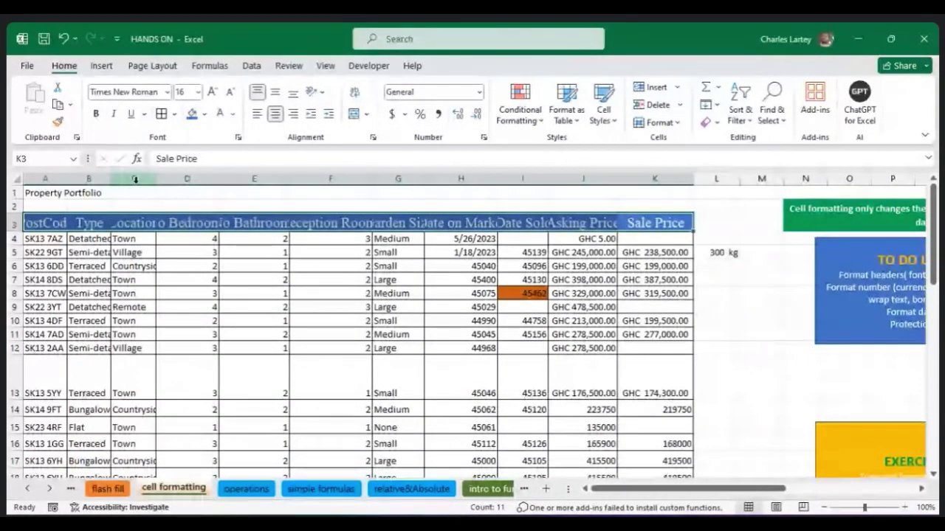
# Autofit column B and set the font size of the header row A3:K3 to 14.
pyautogui.doubleClick(111, 179)
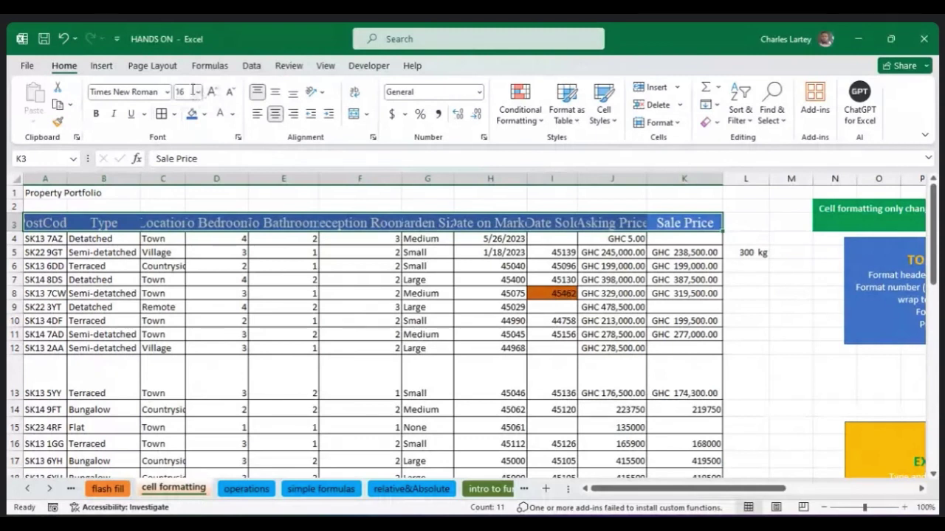
pyautogui.click(197, 91)
pyautogui.click(204, 185)
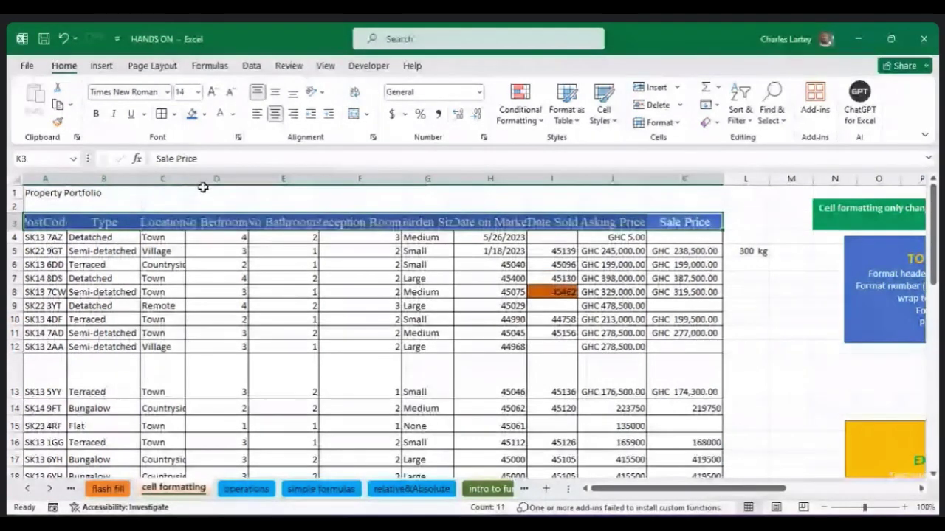
# Autofit the widths of columns E through J, from No Bathrooms to Asking Price.
pyautogui.doubleClick(318, 178)
pyautogui.doubleClick(414, 179)
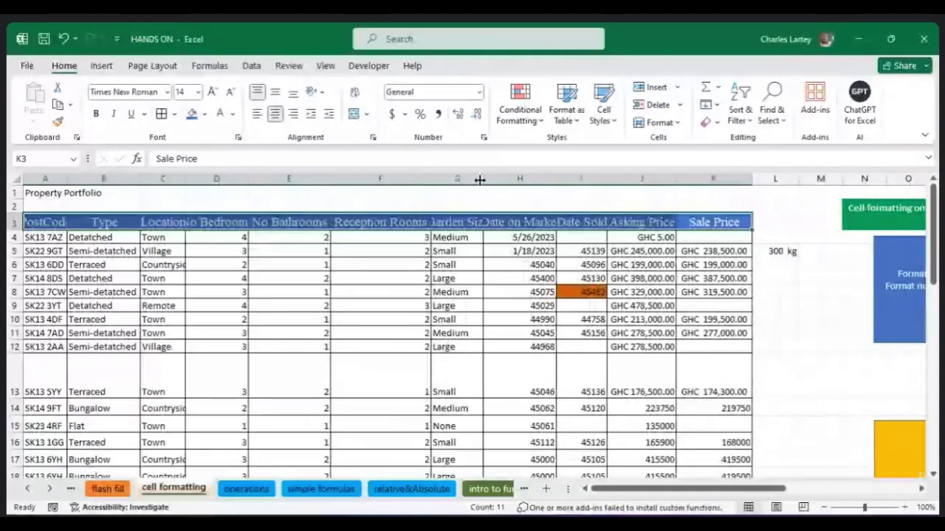
pyautogui.doubleClick(481, 180)
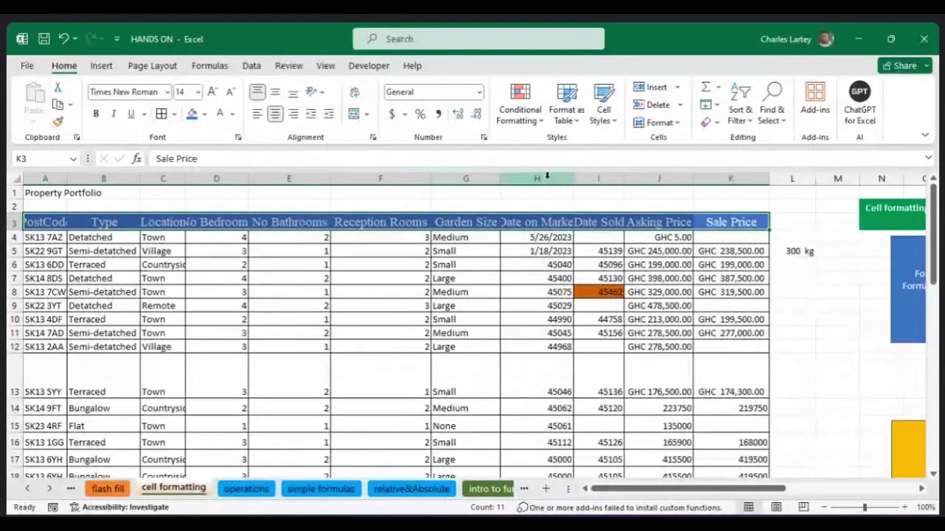
pyautogui.doubleClick(573, 178)
pyautogui.doubleClick(641, 180)
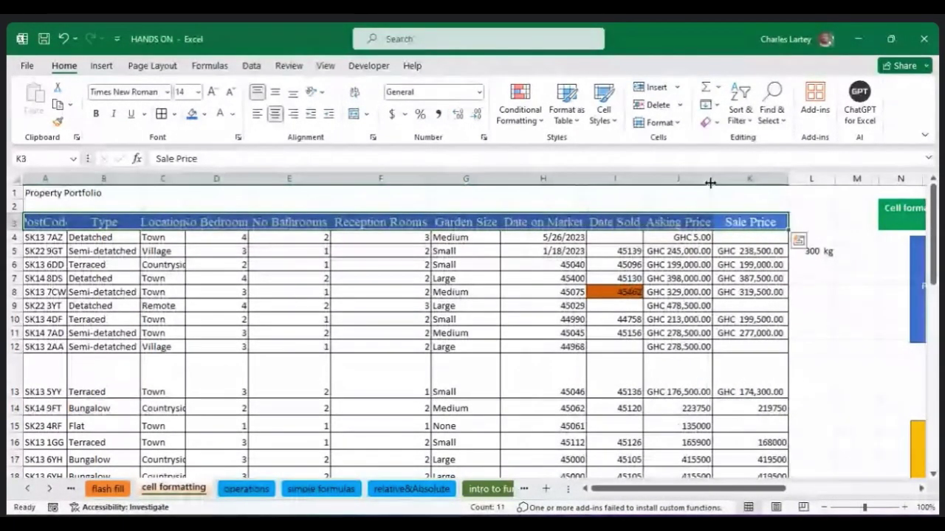
pyautogui.doubleClick(713, 179)
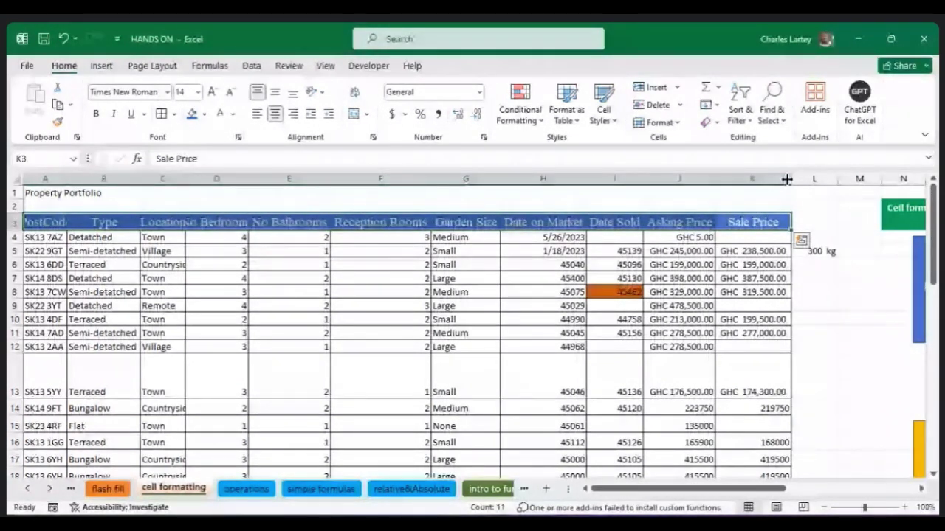
pyautogui.click(542, 264)
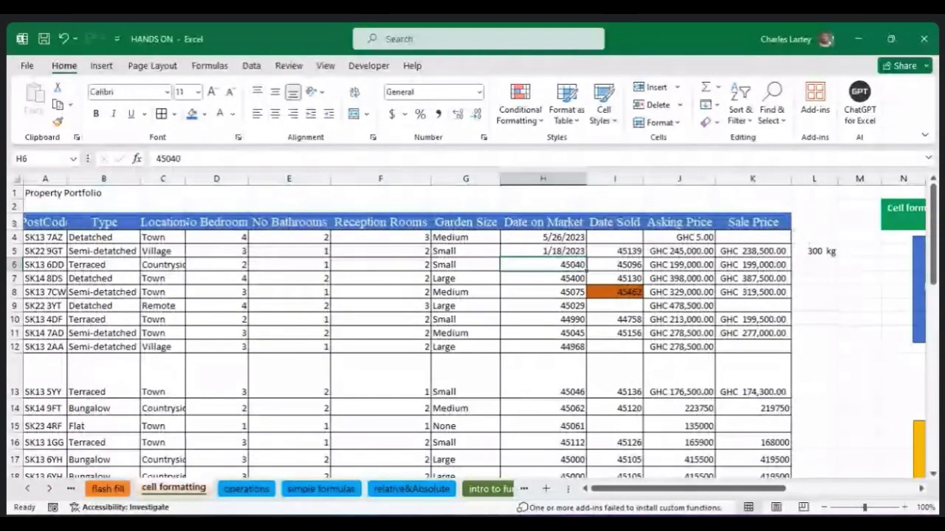
# Autofit the widths of the PostCode, Location and No Bedrooms columns (A, C and D).
pyautogui.hscroll(-2, 220, 196)
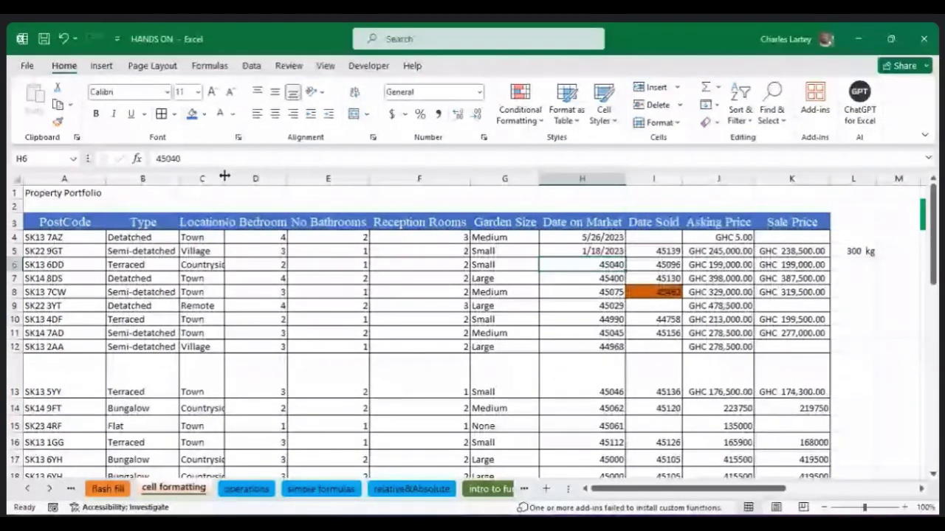
pyautogui.doubleClick(225, 178)
pyautogui.doubleClick(299, 176)
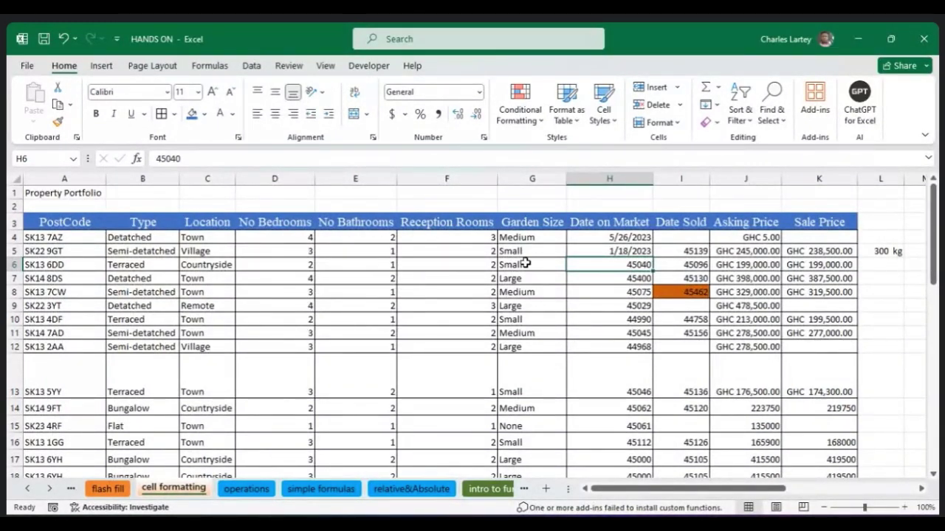
# Try removing the left and right borders of cell F11 in the Format Cells border settings.
pyautogui.click(487, 332)
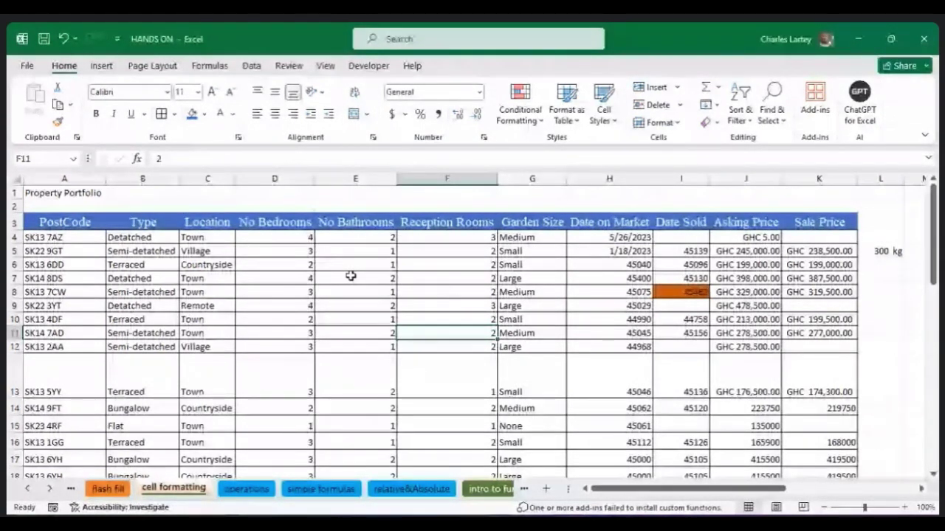
pyautogui.click(238, 138)
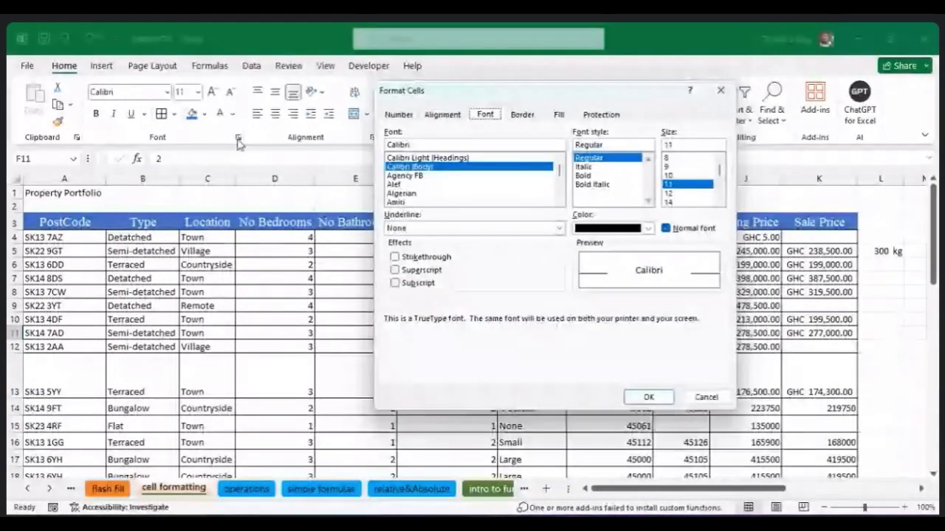
pyautogui.click(522, 114)
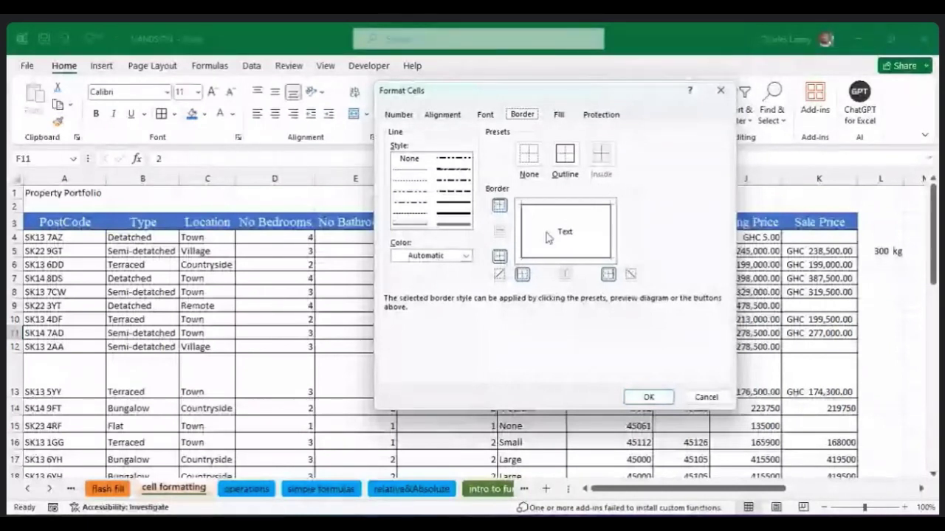
pyautogui.click(614, 241)
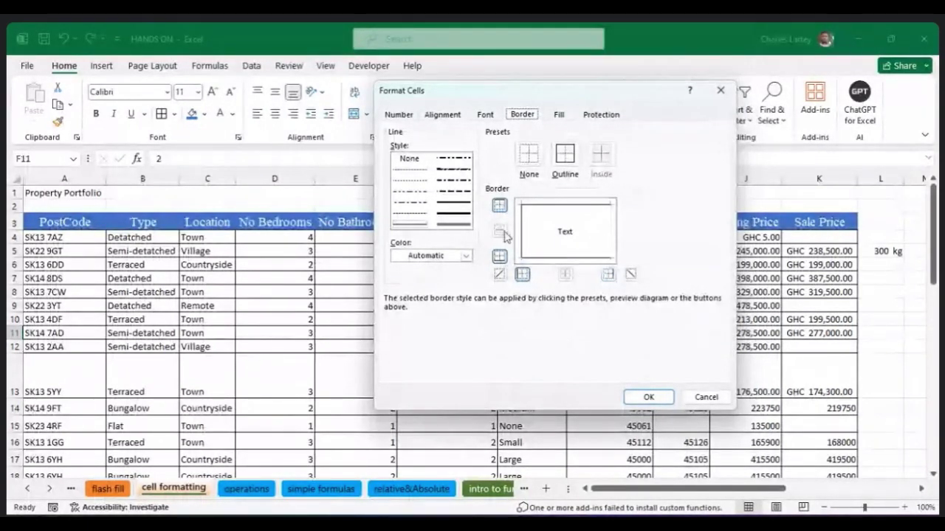
pyautogui.click(524, 236)
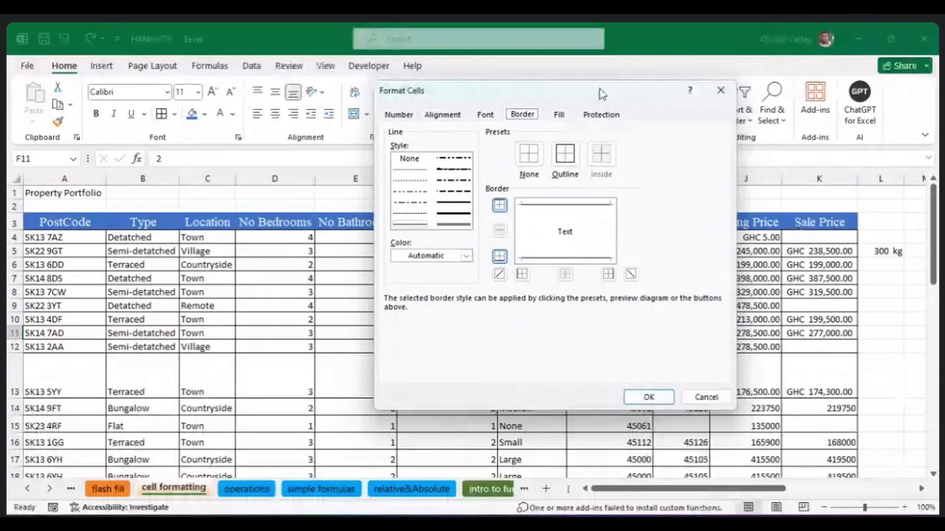
pyautogui.moveTo(599, 93); pyautogui.dragTo(292, 127)
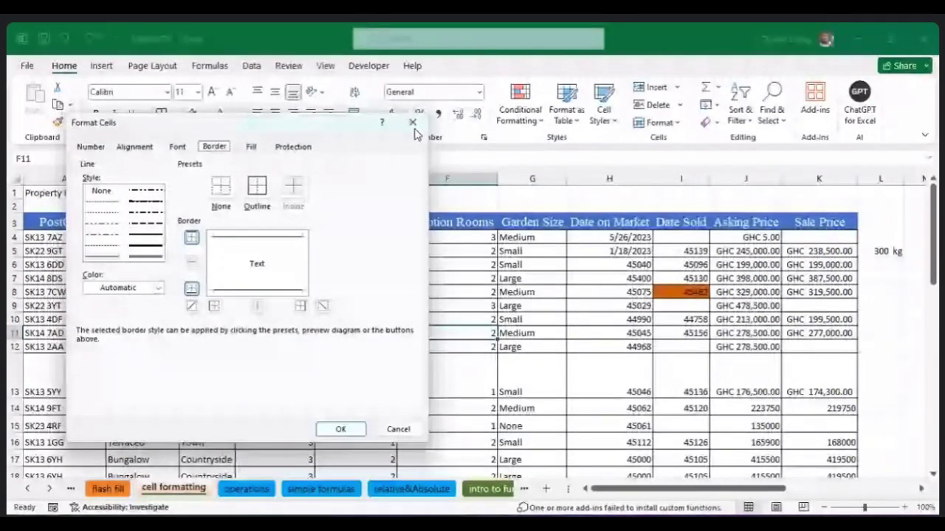
pyautogui.click(413, 125)
# Remove the top and inner horizontal borders from the range F8:I14 using the Format Cells border settings.
pyautogui.moveTo(447, 291); pyautogui.dragTo(681, 408)
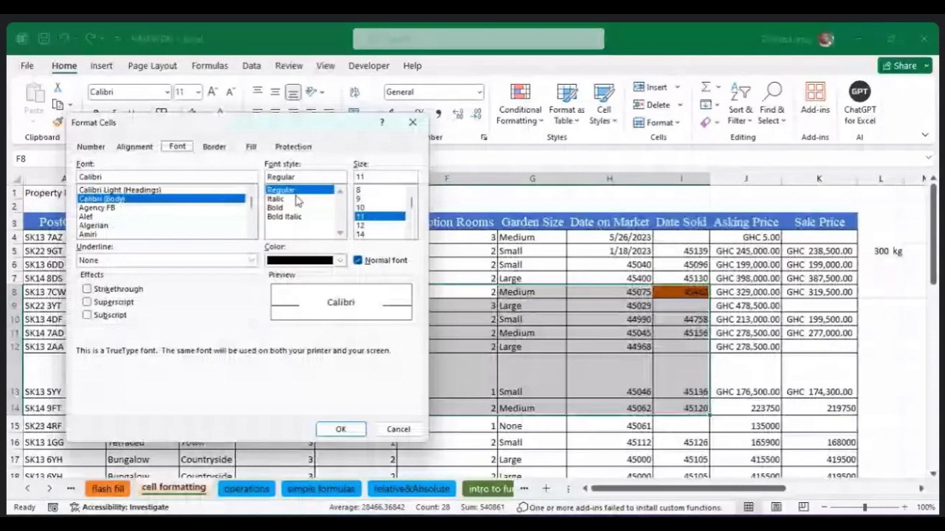
pyautogui.click(212, 147)
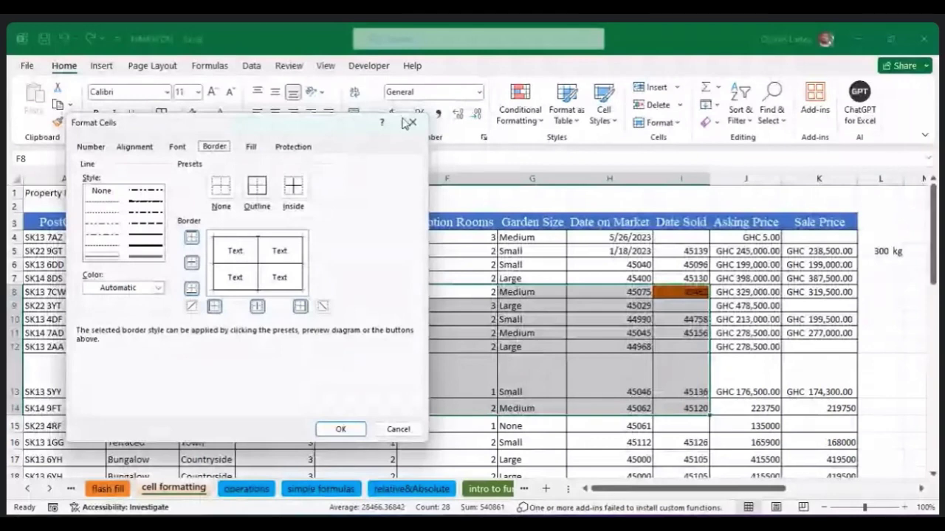
pyautogui.moveTo(403, 120); pyautogui.dragTo(899, 153)
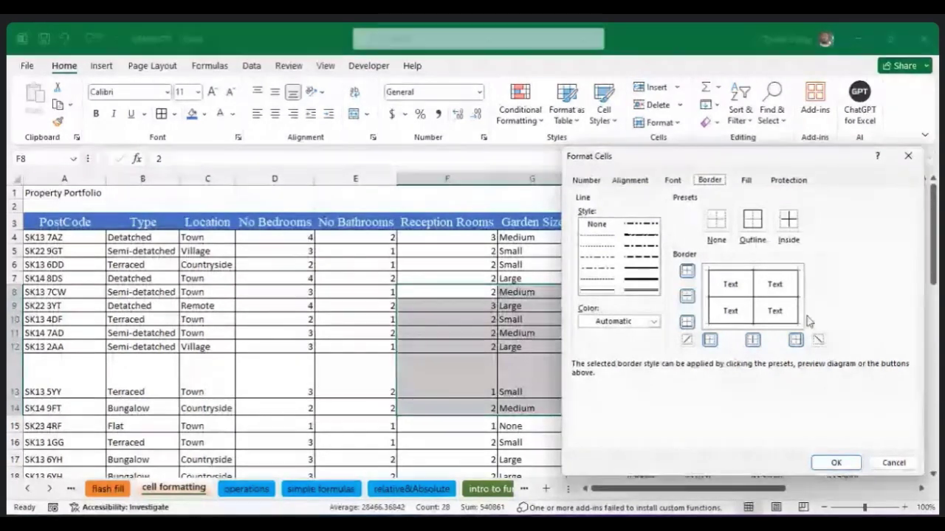
pyautogui.click(785, 271)
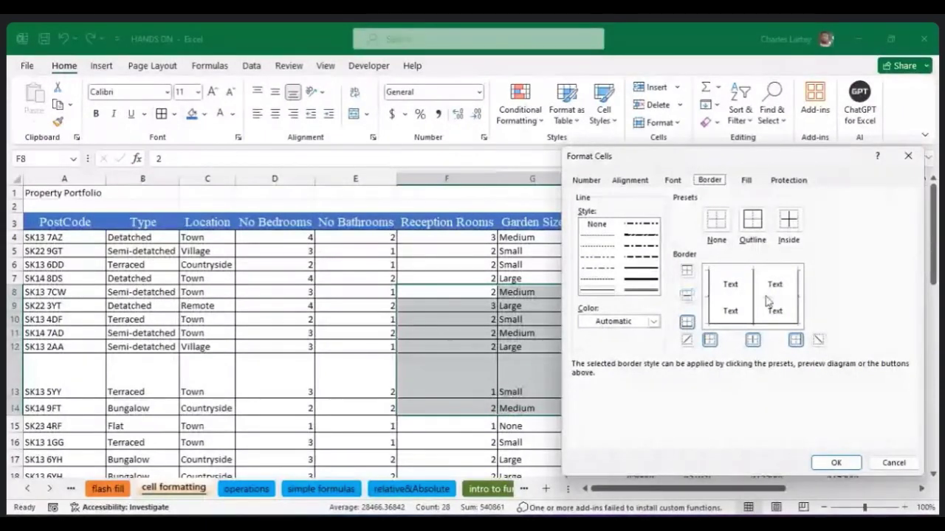
pyautogui.click(722, 298)
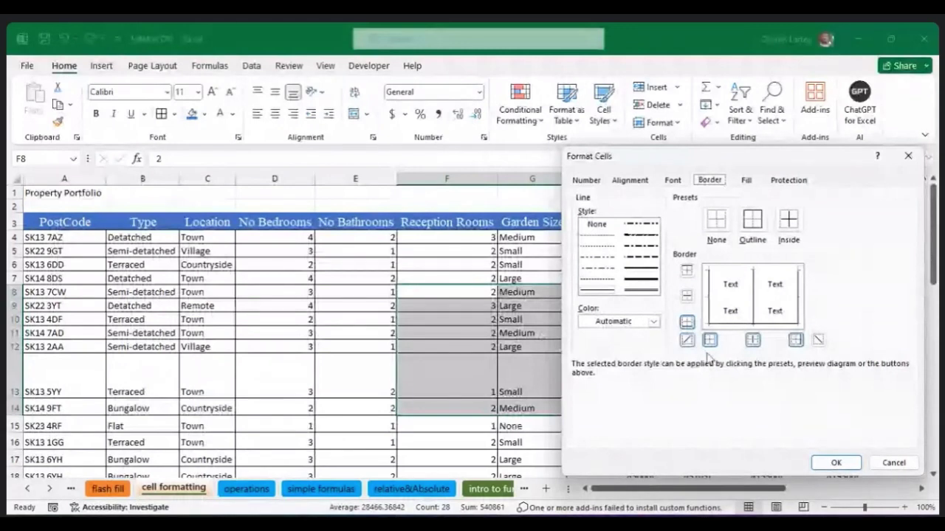
pyautogui.click(827, 463)
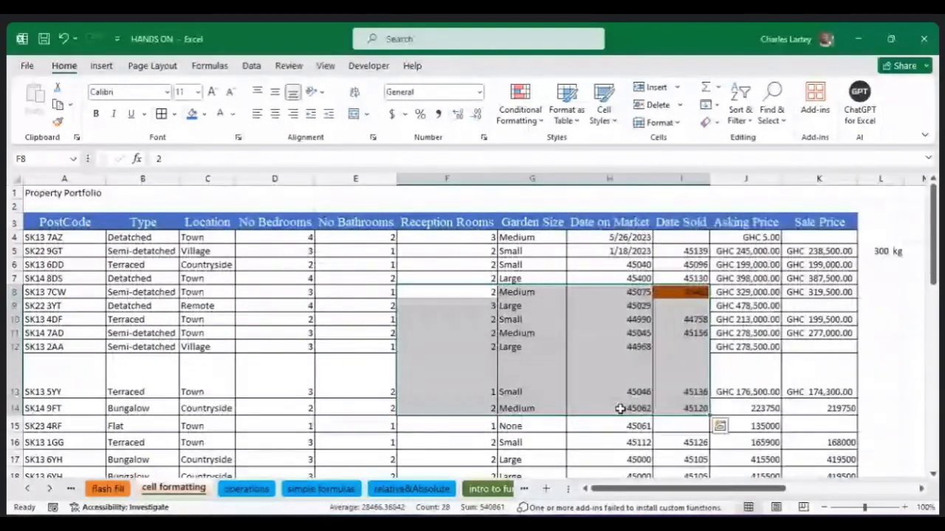
pyautogui.click(597, 407)
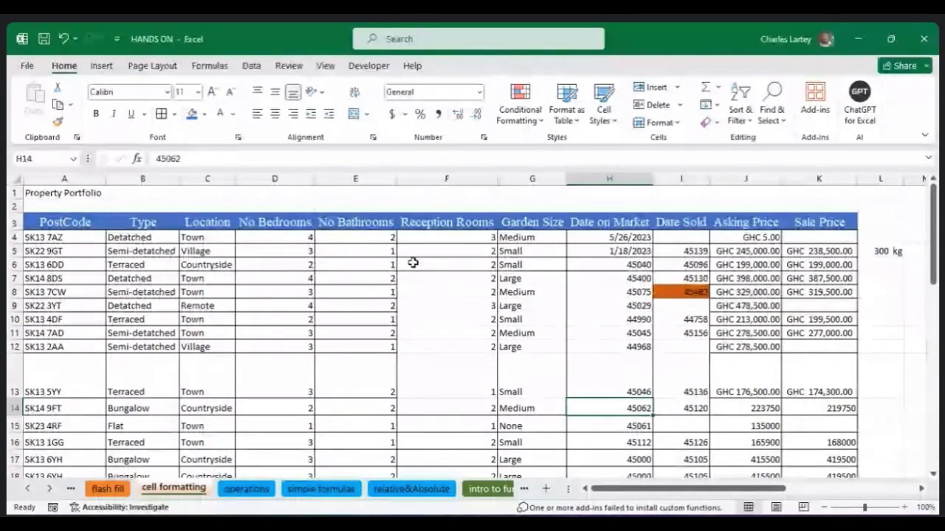
# Examine the background color, pattern color and pattern style options in the Format Cells fill settings for cell F6.
pyautogui.rightClick(413, 264)
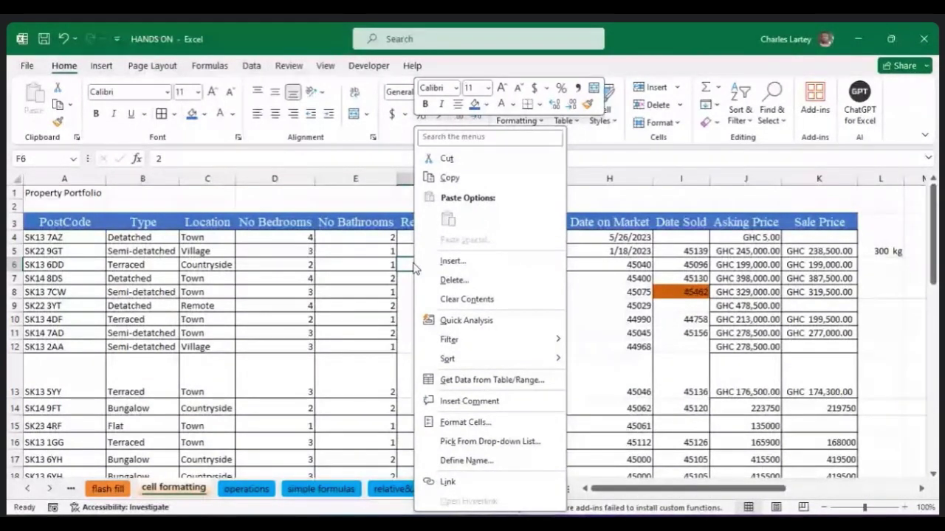
pyautogui.click(465, 422)
pyautogui.click(472, 213)
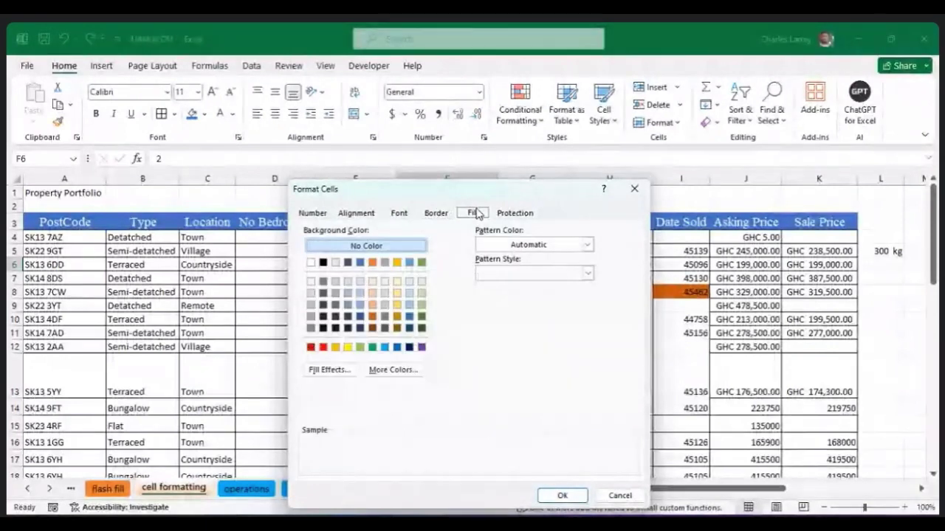
pyautogui.moveTo(544, 200); pyautogui.dragTo(255, 251)
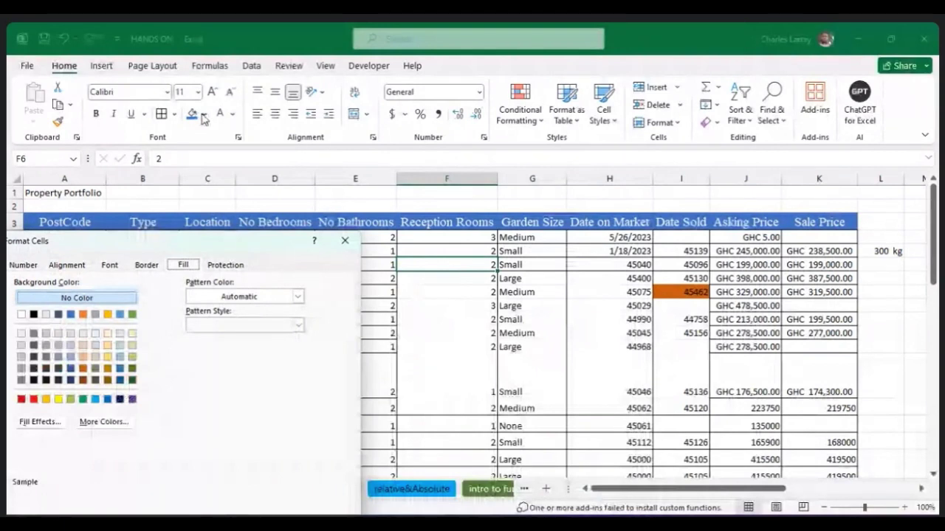
pyautogui.moveTo(282, 246); pyautogui.dragTo(519, 158)
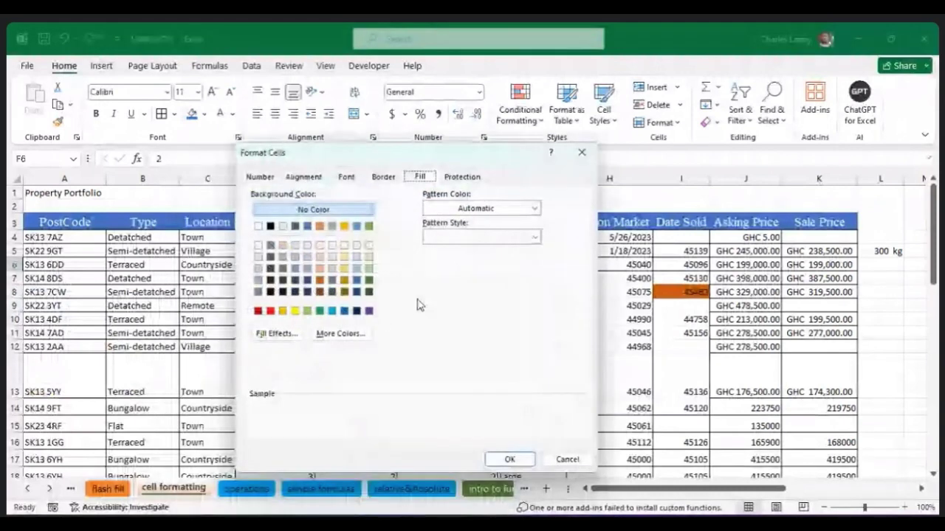
pyautogui.click(535, 210)
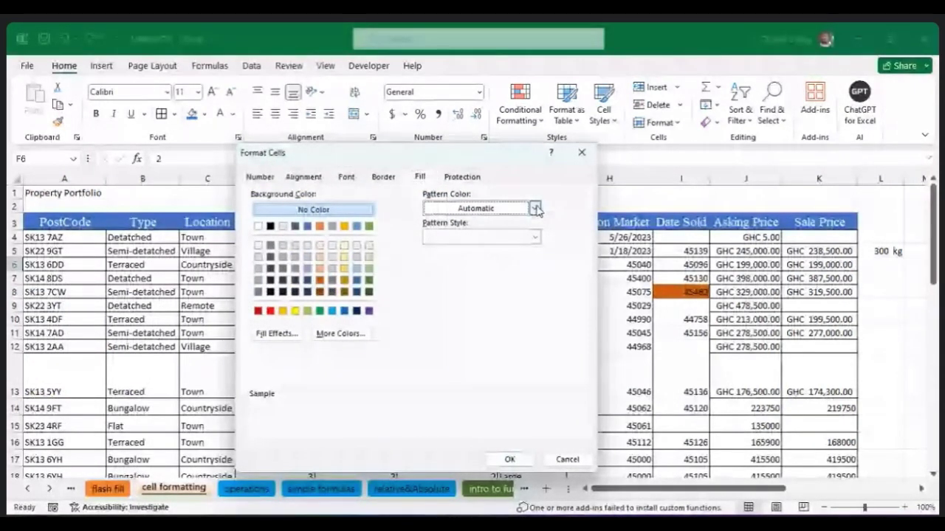
pyautogui.click(534, 236)
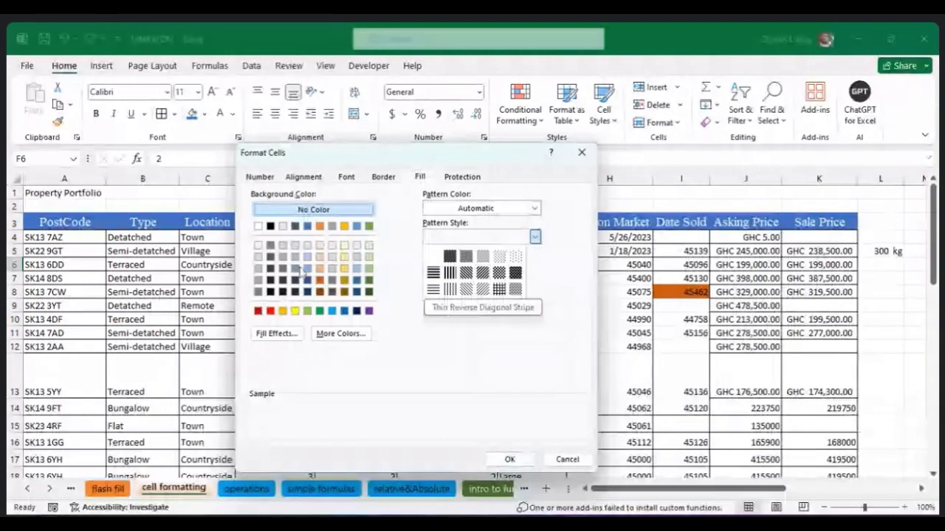
pyautogui.click(561, 460)
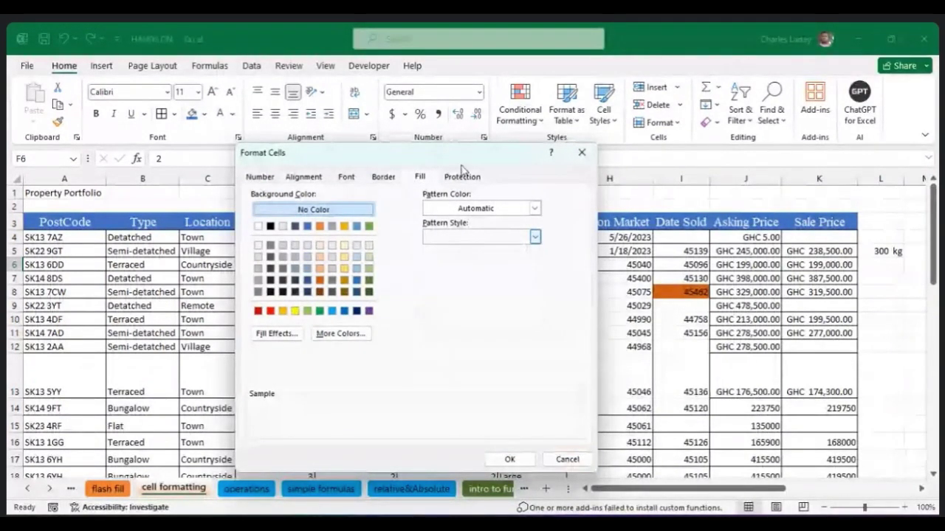
# Try clearing the Locked option for cell F6 in the Format Cells protection settings.
pyautogui.moveTo(462, 164); pyautogui.dragTo(512, 157)
pyautogui.click(513, 170)
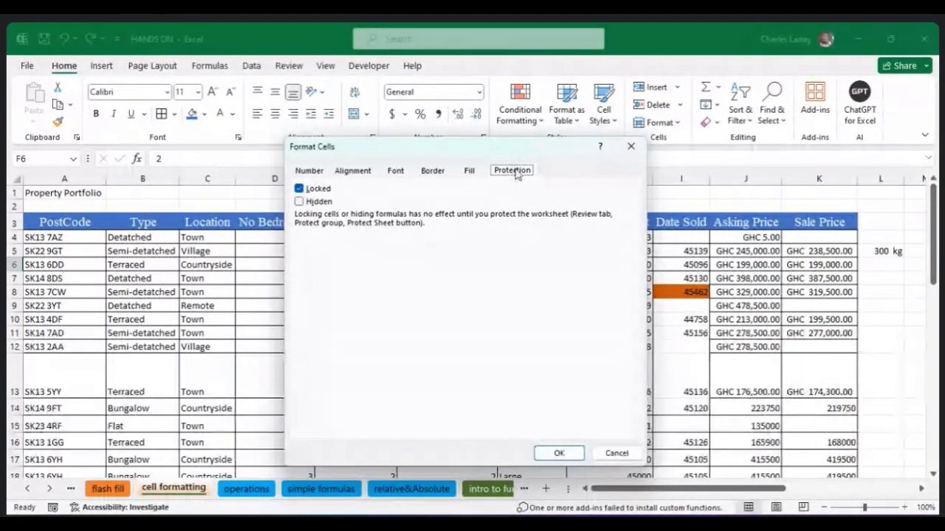
pyautogui.moveTo(513, 150); pyautogui.dragTo(452, 148)
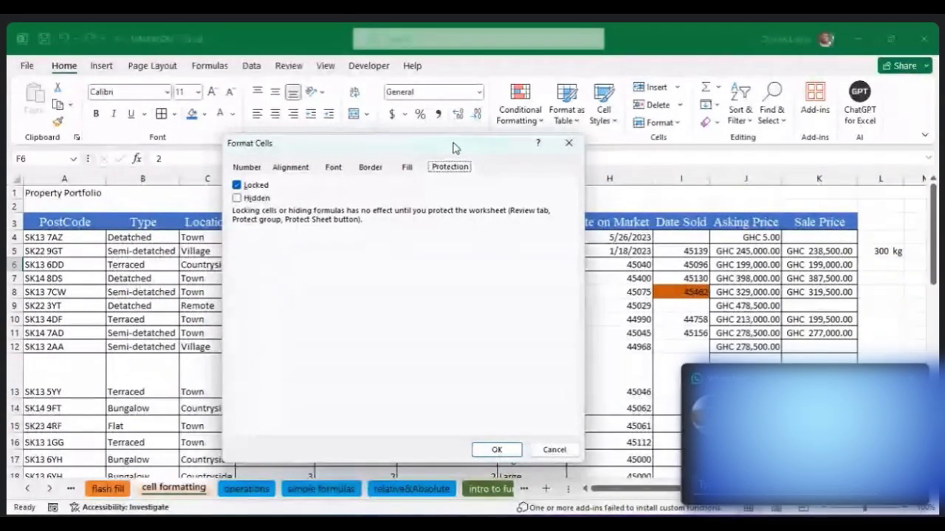
pyautogui.moveTo(452, 147); pyautogui.dragTo(690, 69)
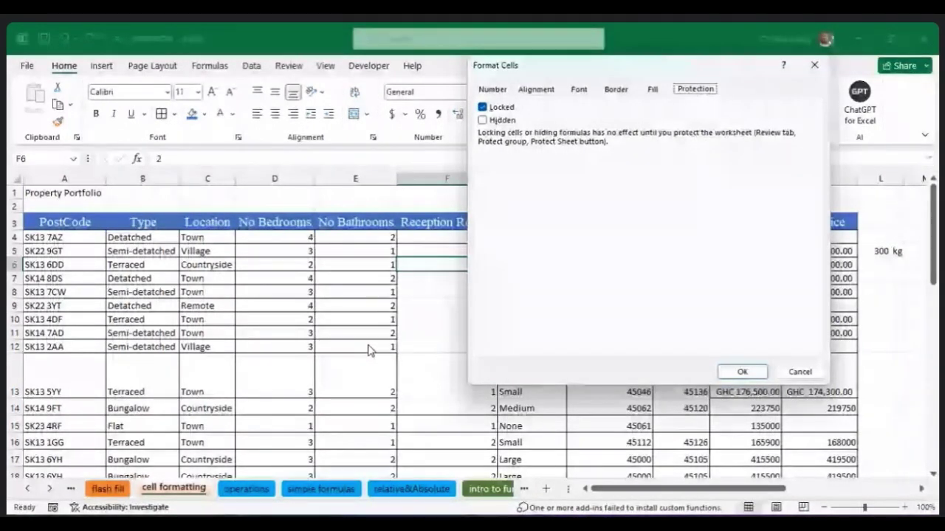
pyautogui.click(483, 108)
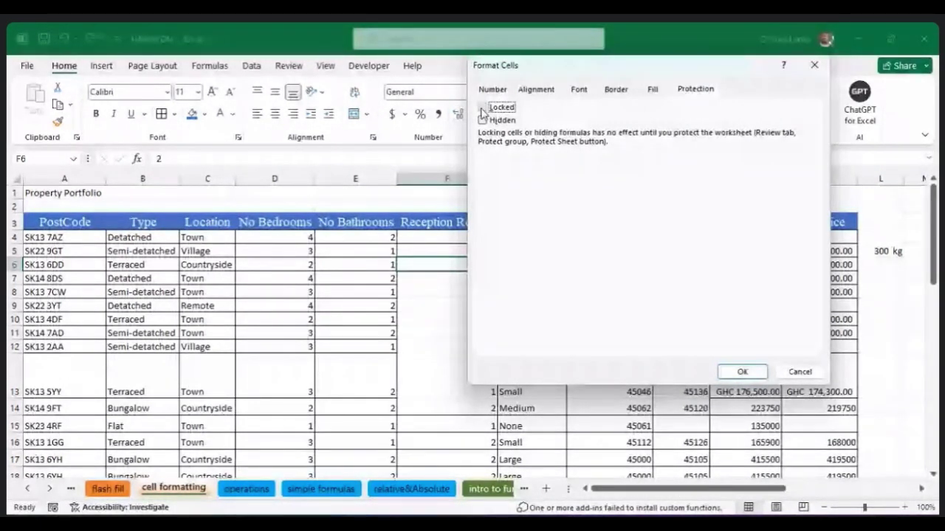
pyautogui.click(482, 109)
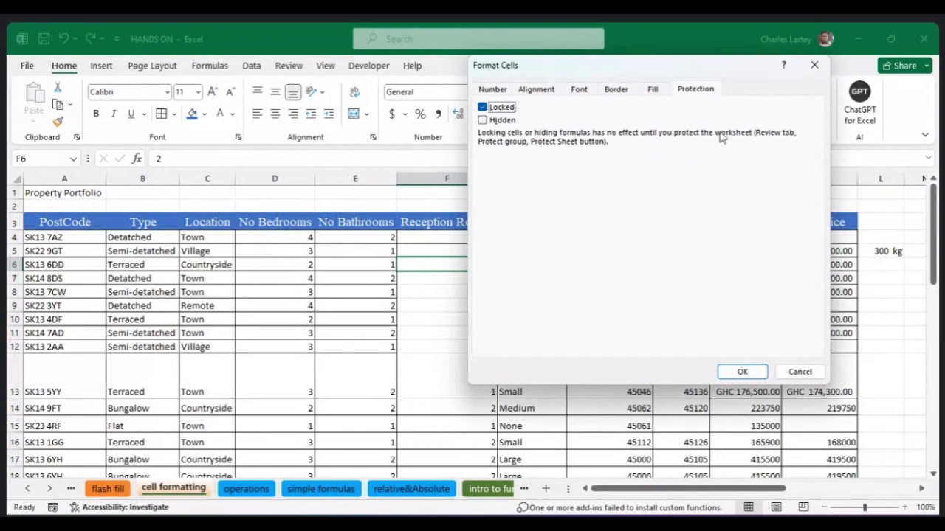
pyautogui.click(483, 108)
pyautogui.click(815, 65)
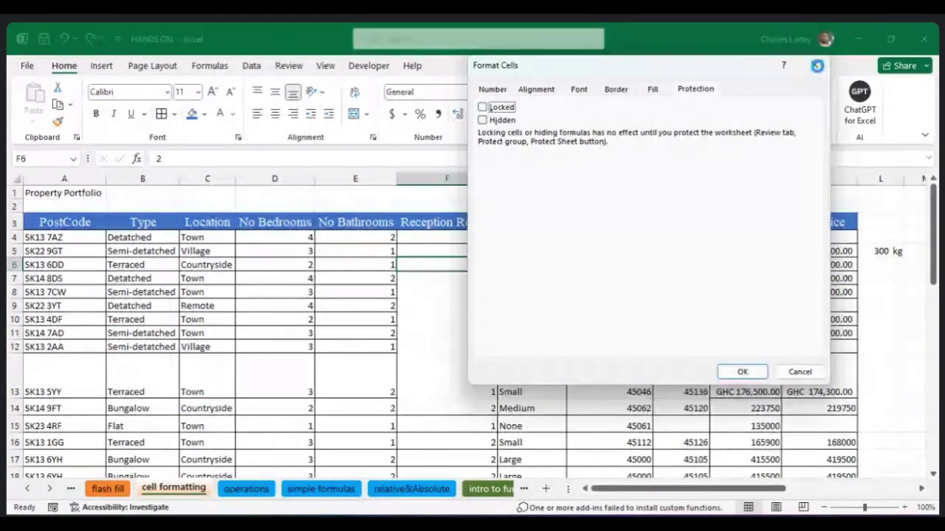
pyautogui.click(447, 341)
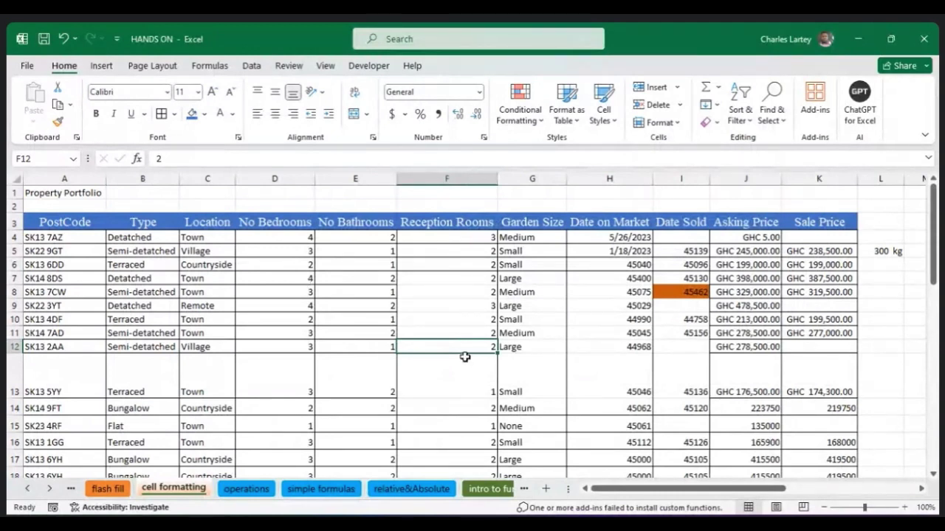
pyautogui.click(466, 279)
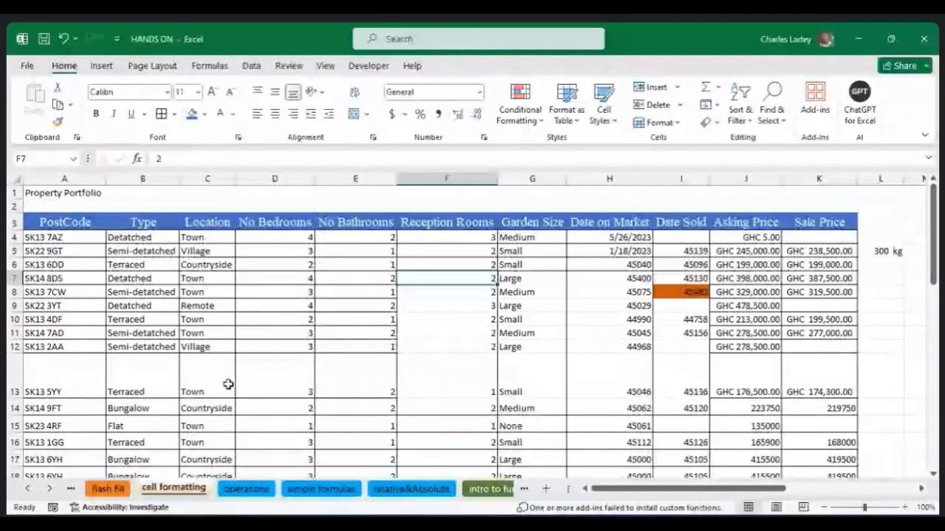
# Switch to the operations worksheet and enter the text kfiae in cell B2.
pyautogui.hotkey('ctrl', 'pagedown')
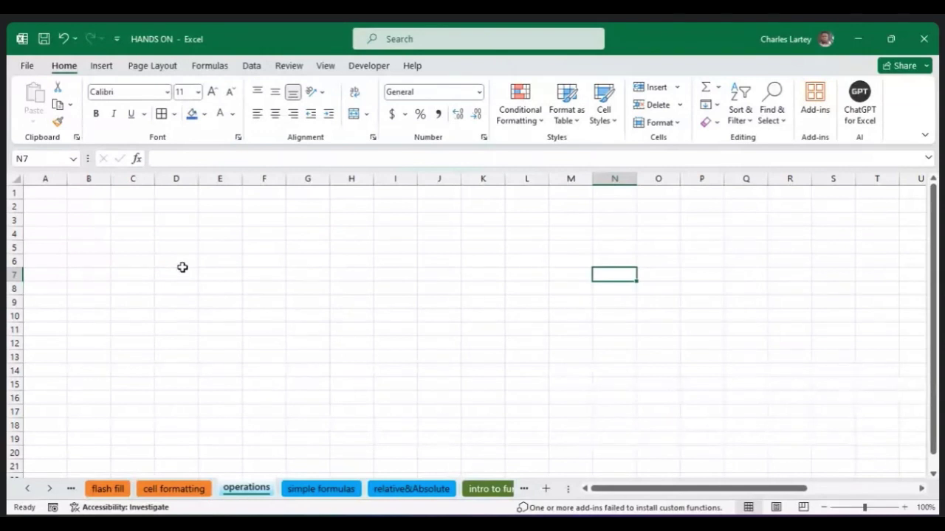
pyautogui.click(171, 216)
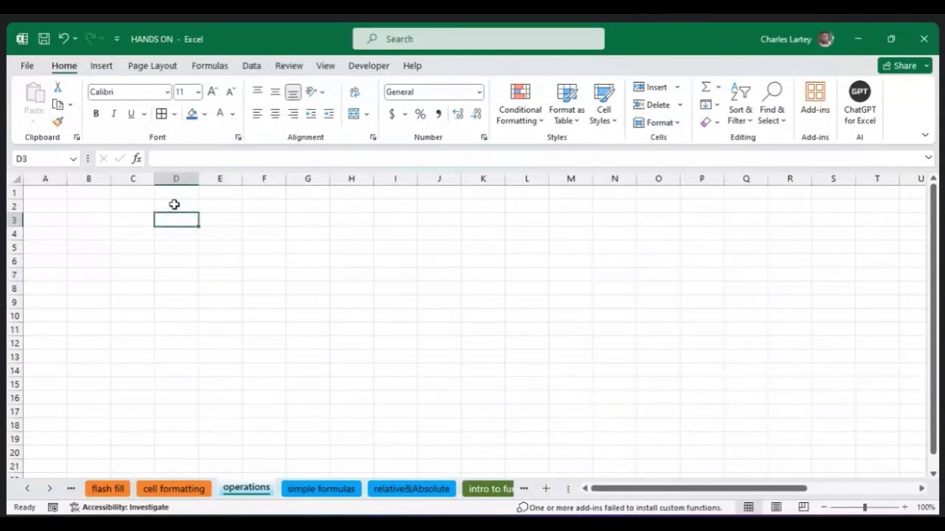
pyautogui.click(174, 205)
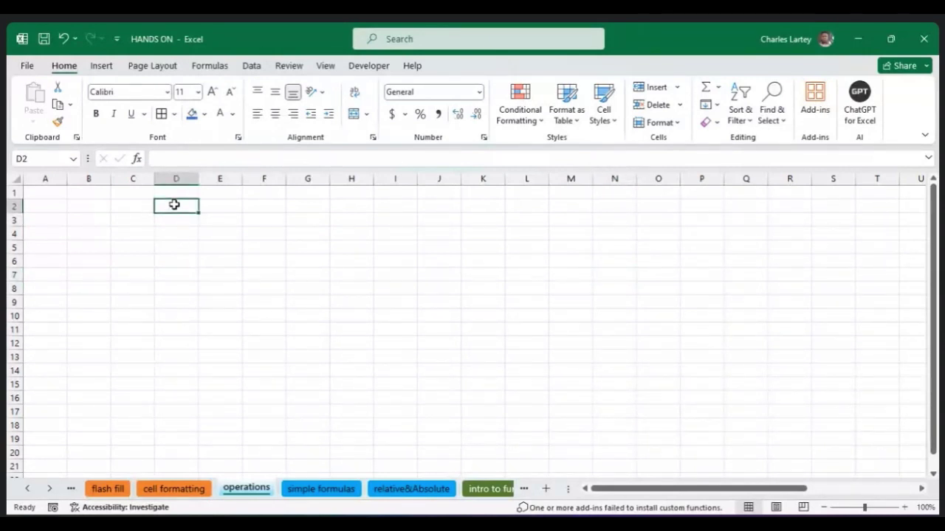
pyautogui.click(89, 209)
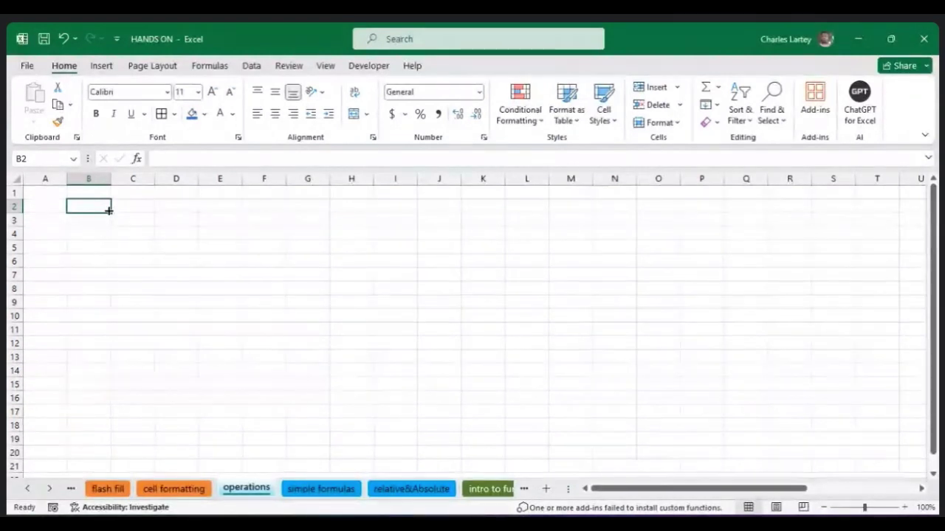
pyautogui.write('kfiae')
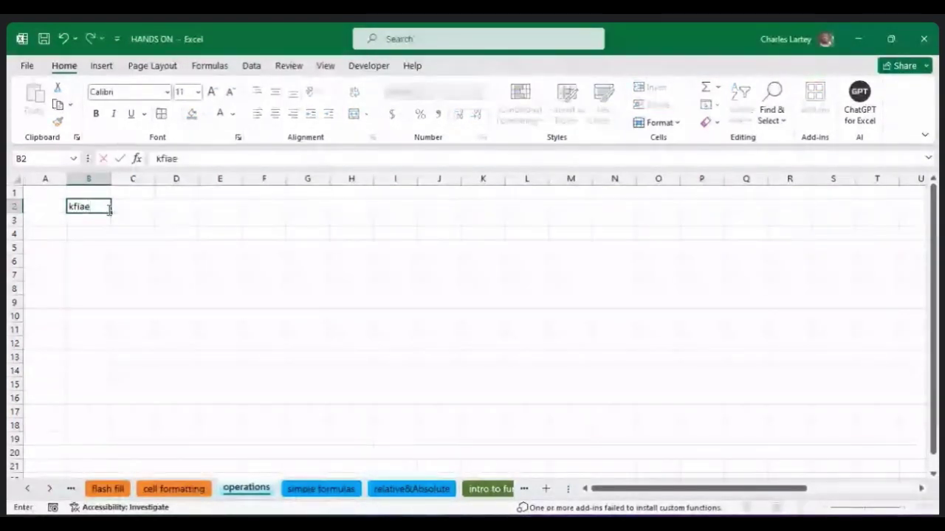
pyautogui.press('Return')
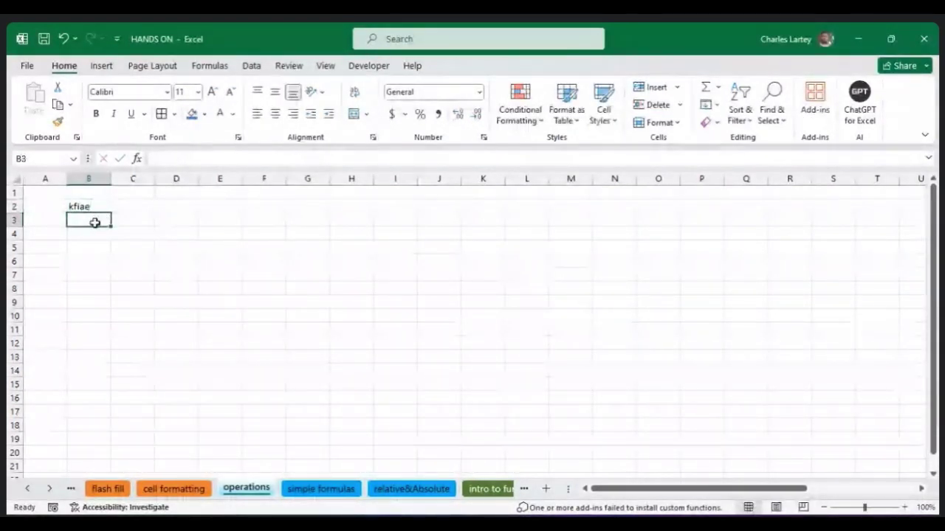
# Enter the addition formula =4+5 in cell B3 and select the cell to review its formula.
pyautogui.write('=')
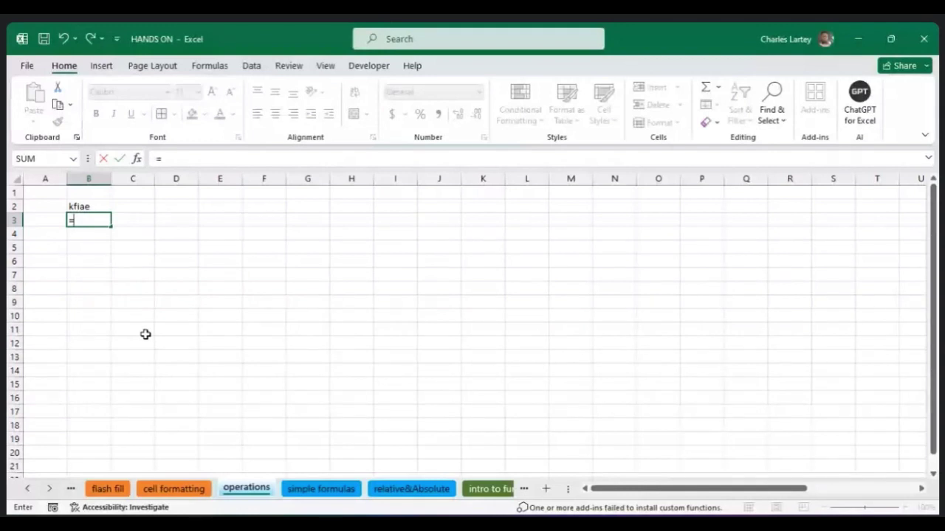
pyautogui.write('4')
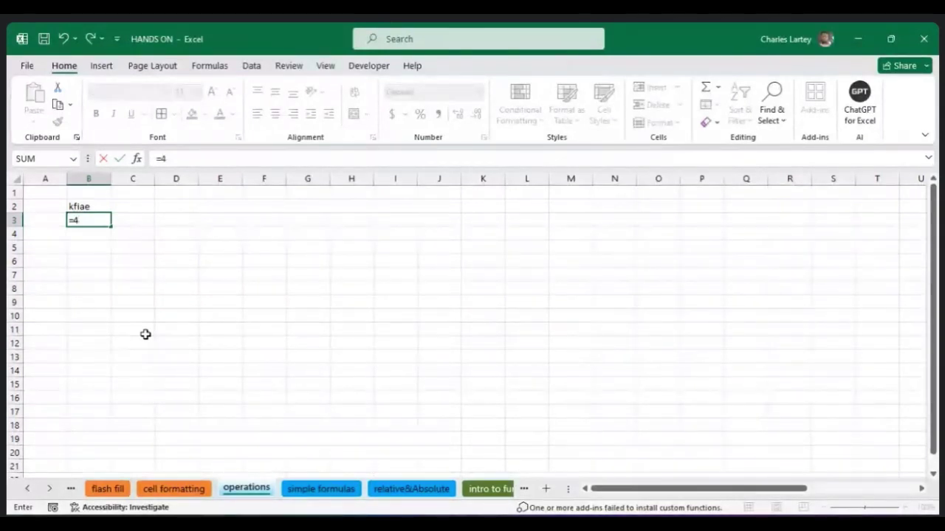
pyautogui.write('+')
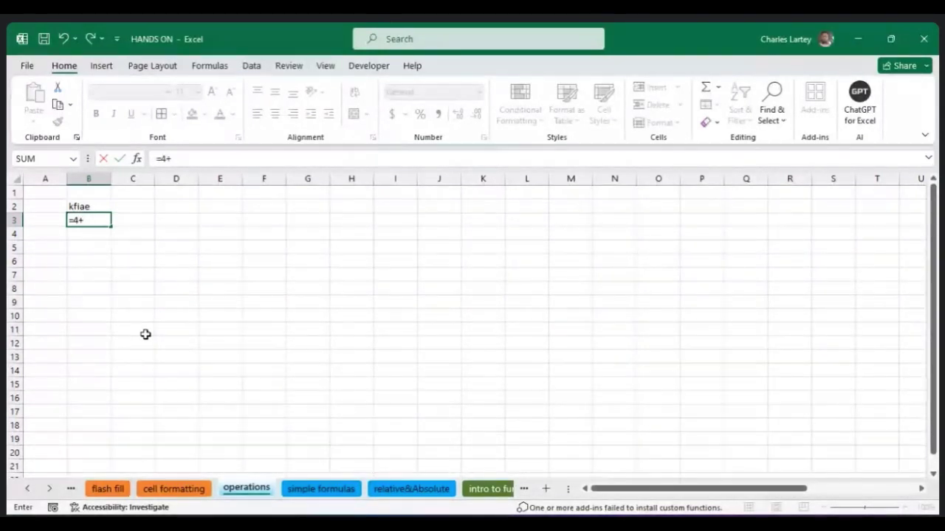
pyautogui.write('5')
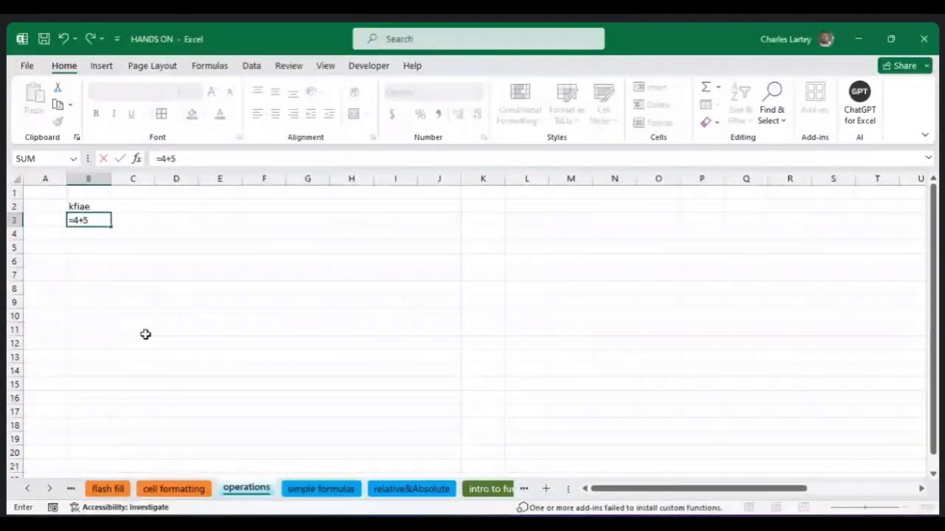
pyautogui.press('Return')
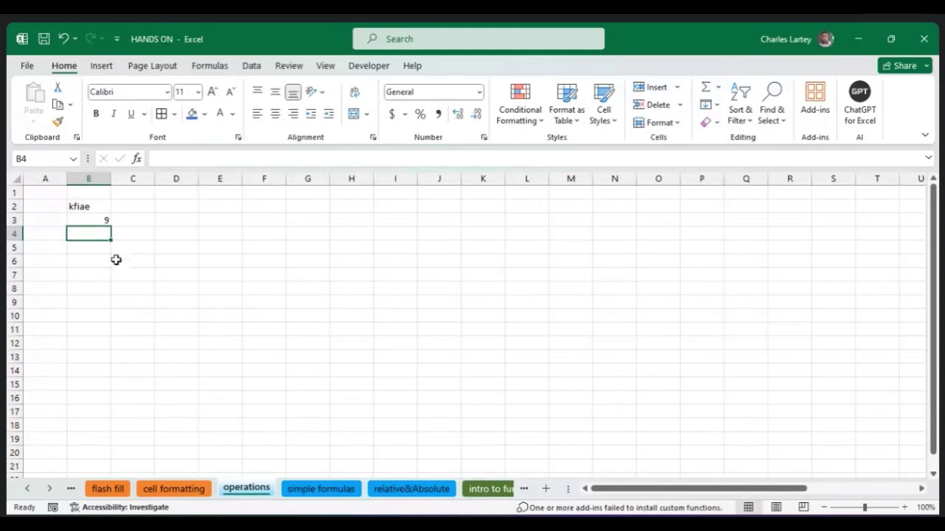
pyautogui.click(101, 220)
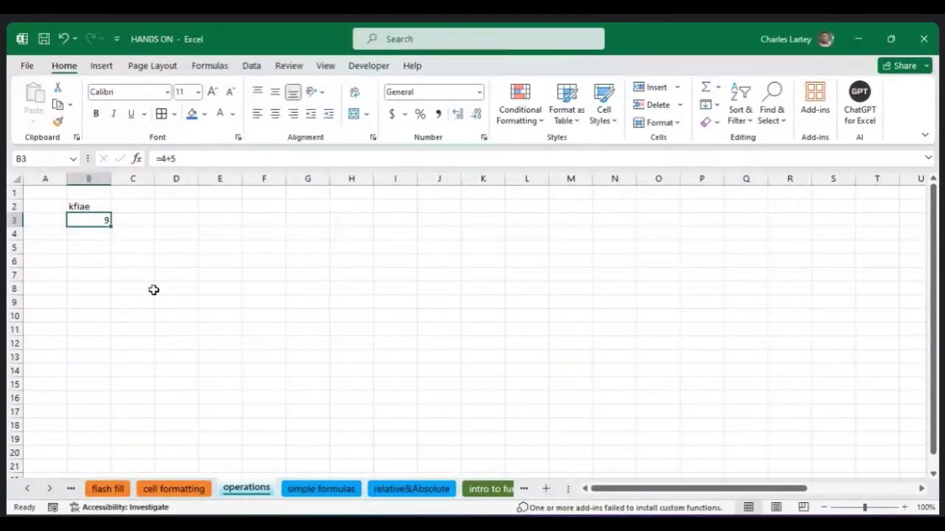
# Enter the subtraction formula =9-8 in cell B4, directly below the addition result.
pyautogui.click(93, 235)
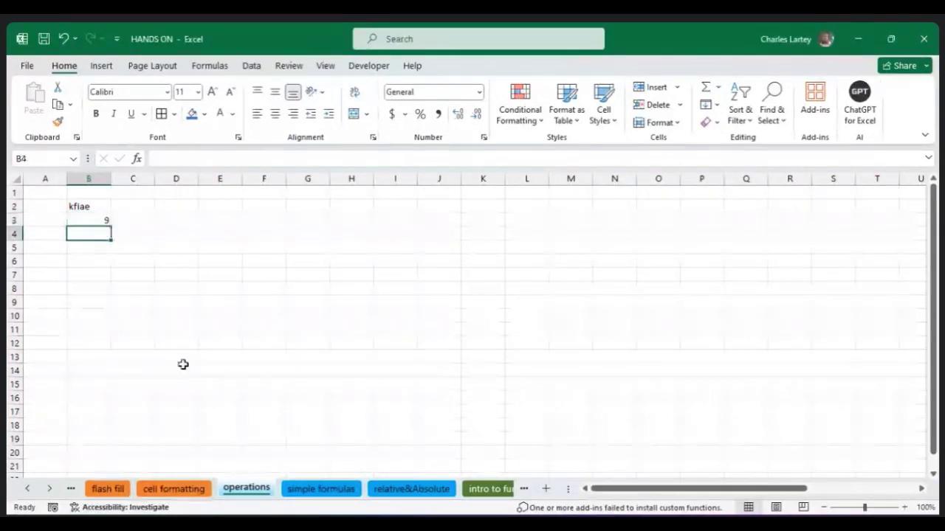
pyautogui.write('=')
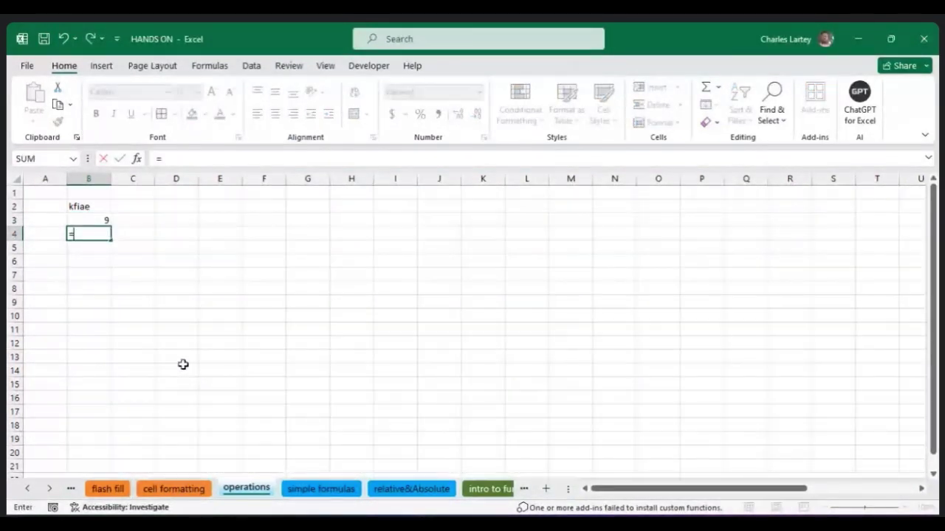
pyautogui.write('9')
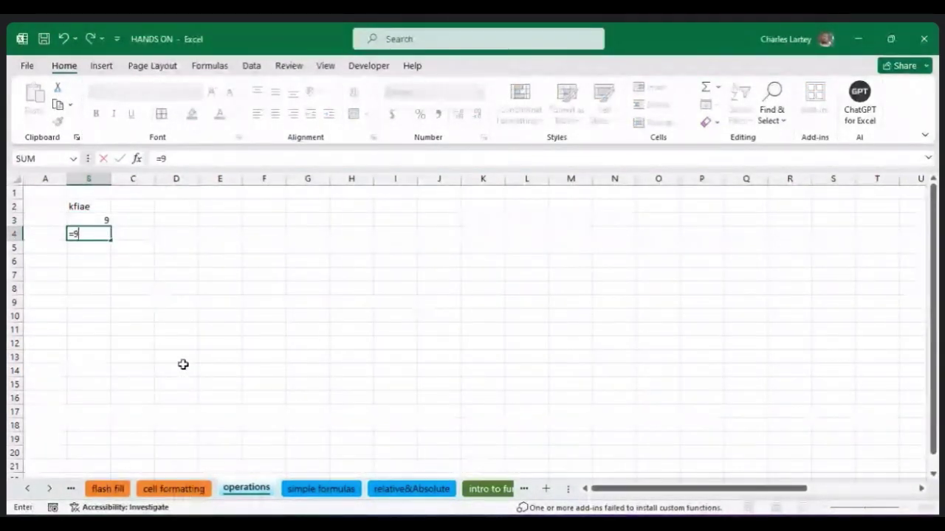
pyautogui.write('-8')
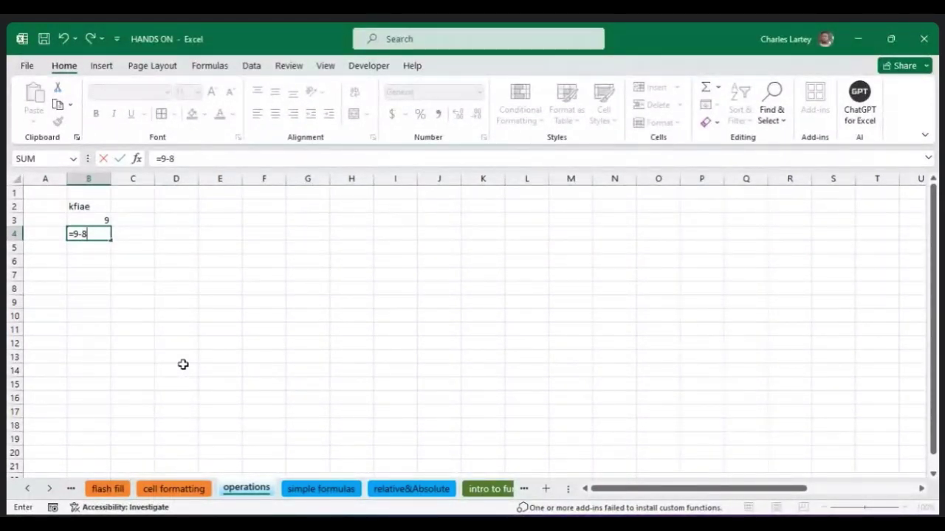
pyautogui.press('Return')
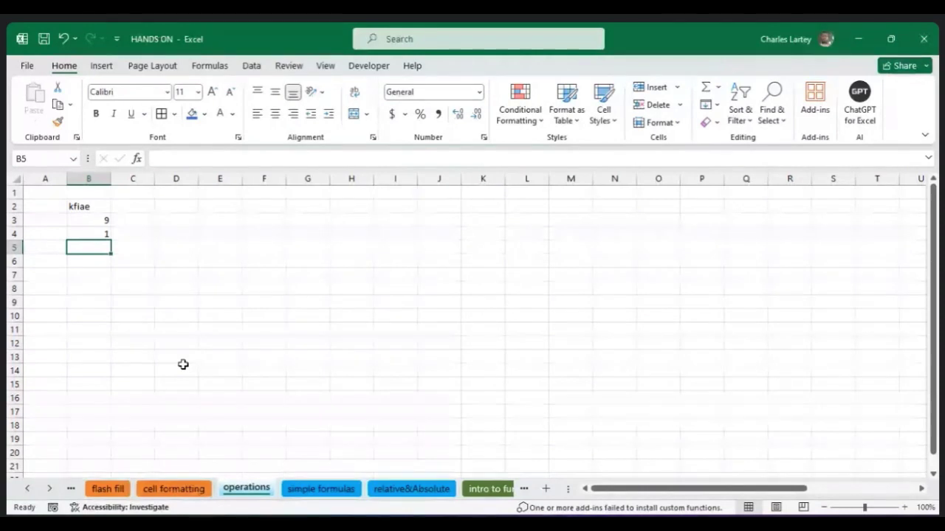
pyautogui.click(116, 232)
# Enter the division formula =9/3 in cell B5 and select the cell to review its formula.
pyautogui.click(97, 251)
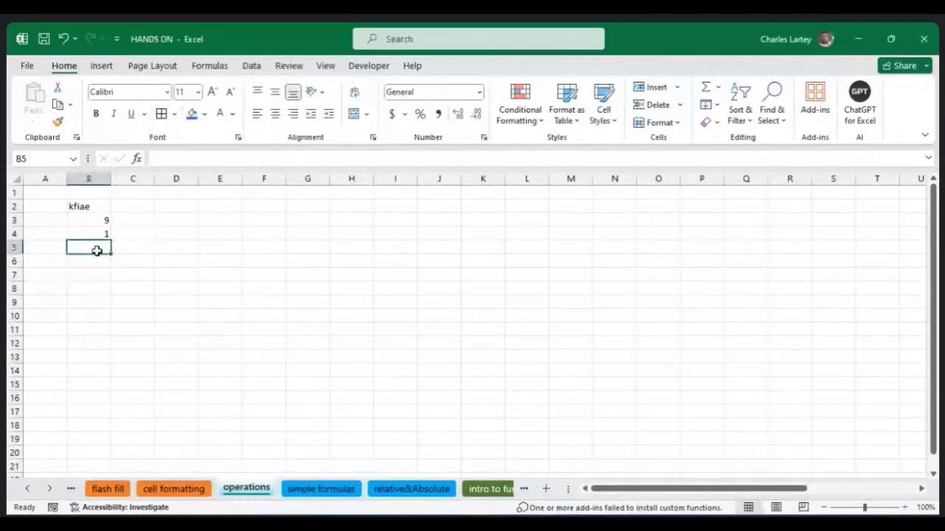
pyautogui.write('9')
pyautogui.press('BackSpace')
pyautogui.write('=')
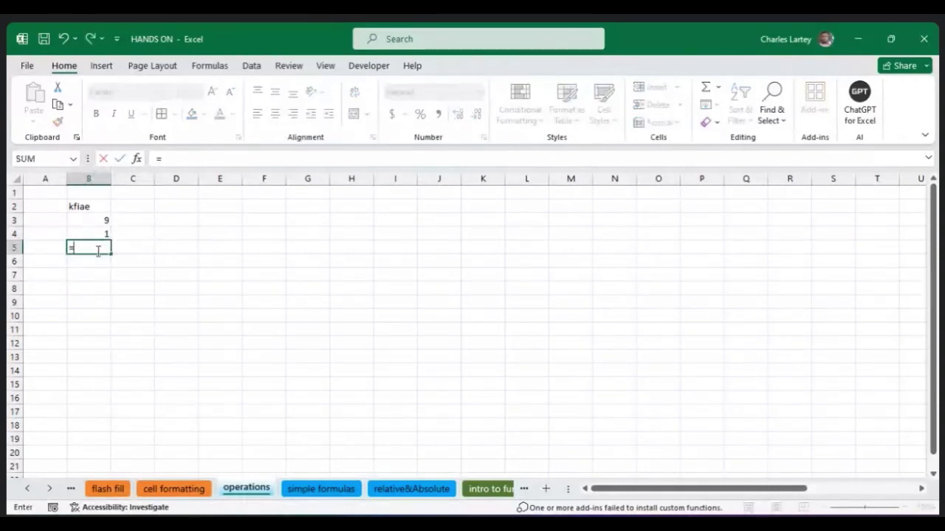
pyautogui.write('9/3')
pyautogui.press('Return')
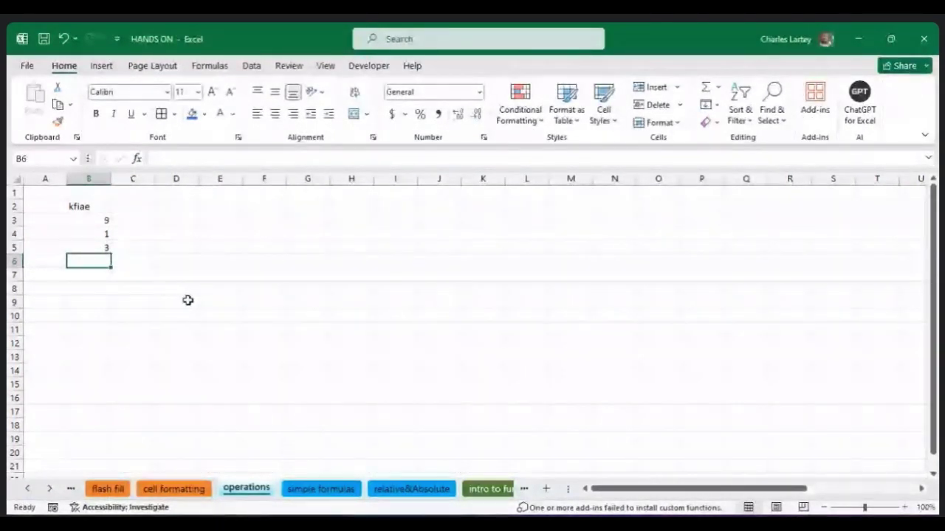
pyautogui.click(101, 245)
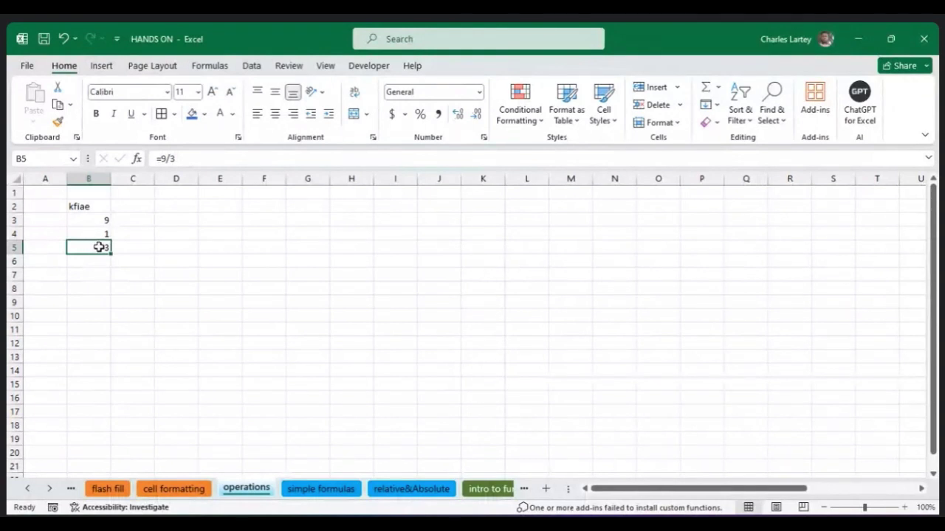
# Replace the formula in cell B5 with the multiplication =12*5.
pyautogui.click(204, 158)
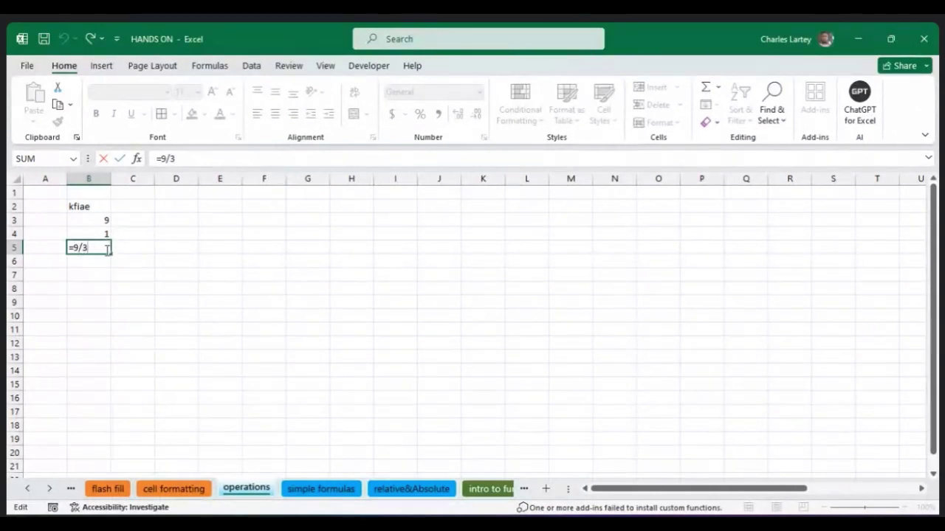
pyautogui.click(216, 156)
pyautogui.press('BackSpace')
pyautogui.press('BackSpace')
pyautogui.press('BackSpace')
pyautogui.press('BackSpace')
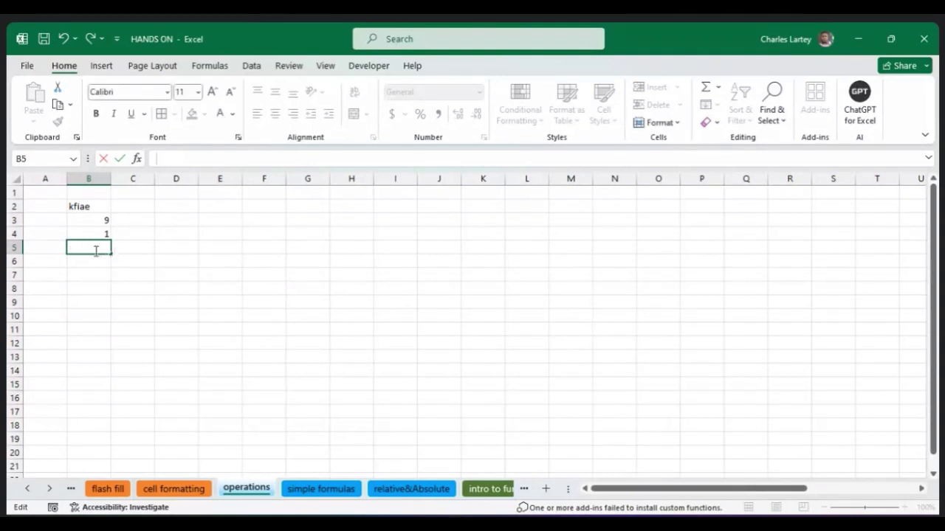
pyautogui.write('=')
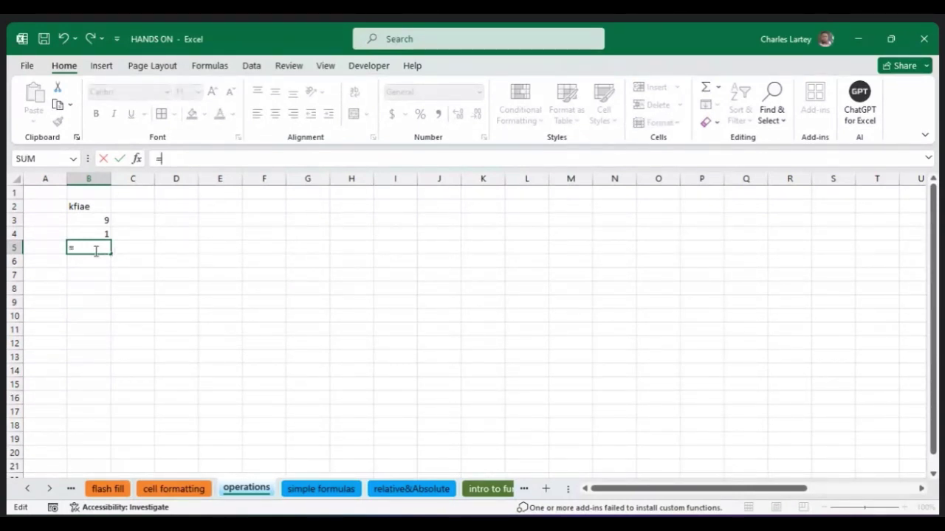
pyautogui.write('9')
pyautogui.press('BackSpace')
pyautogui.write('12*5')
pyautogui.press('Return')
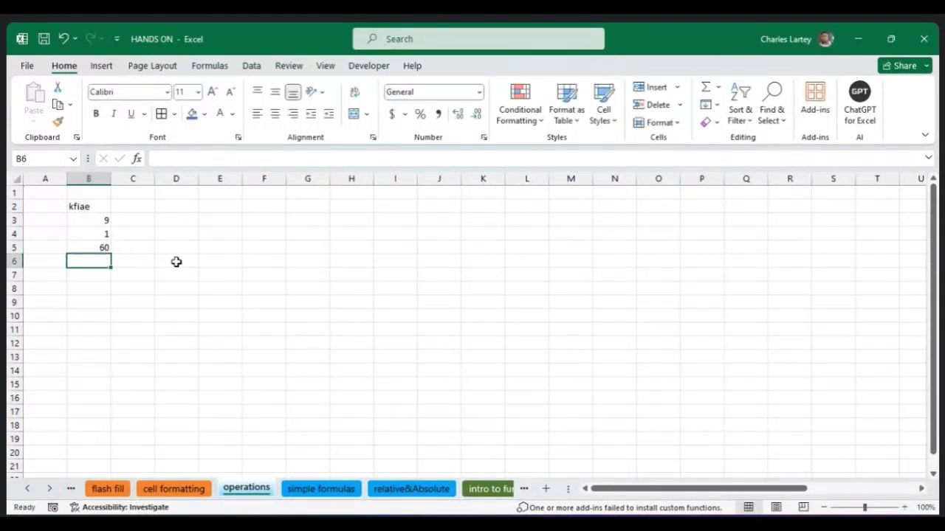
# Try to enter the list of arithmetic operators +,-,/,*,^ in cell D2.
pyautogui.click(163, 208)
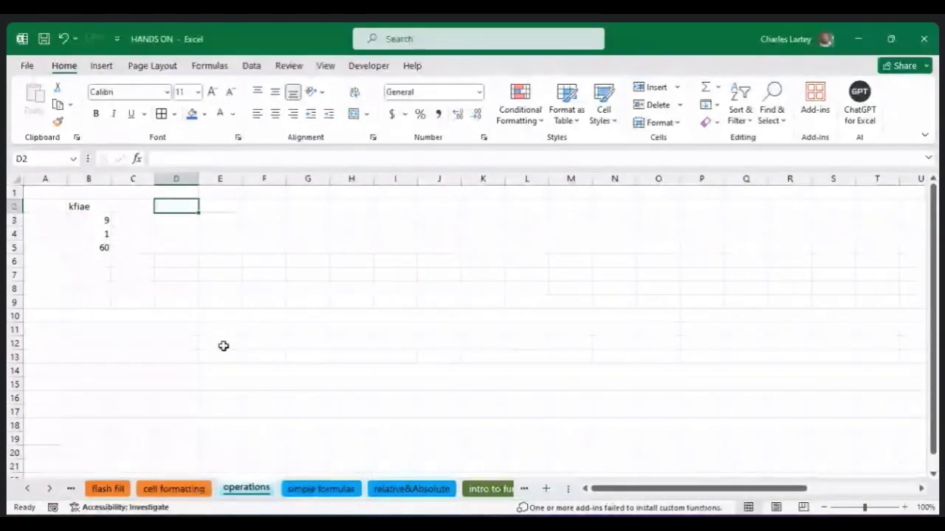
pyautogui.write('+')
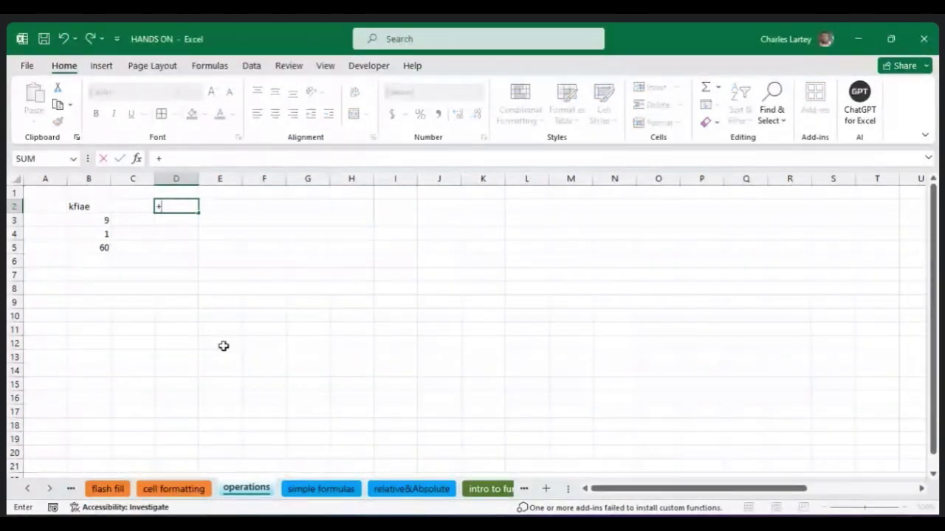
pyautogui.write(',-,/')
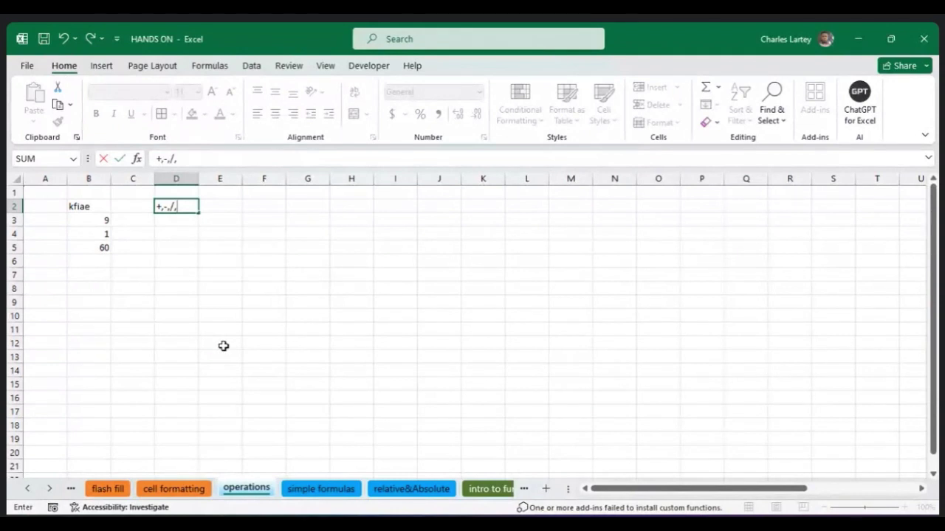
pyautogui.write(',')
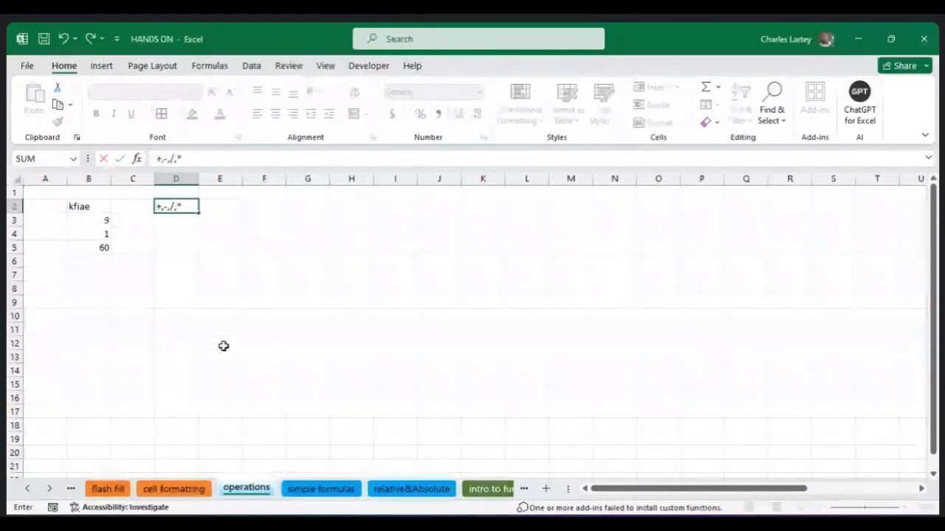
pyautogui.write('*,^')
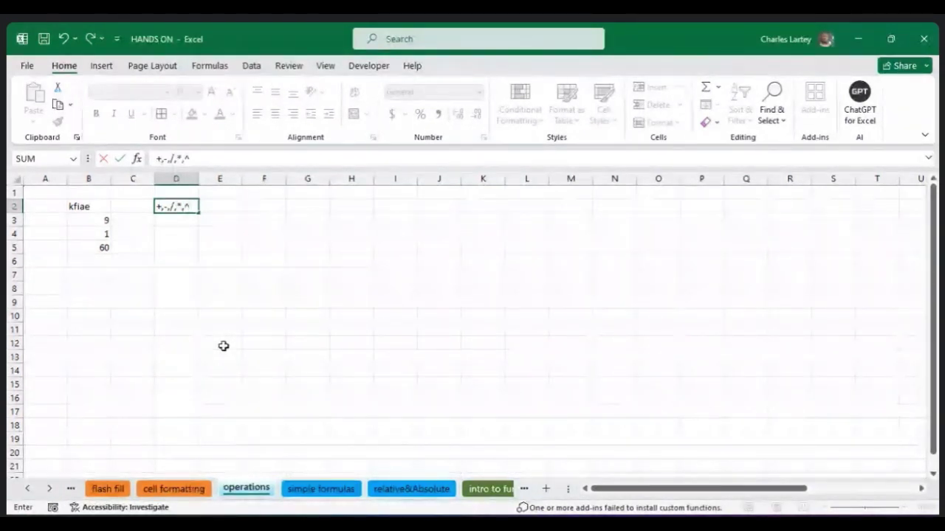
pyautogui.press('Return')
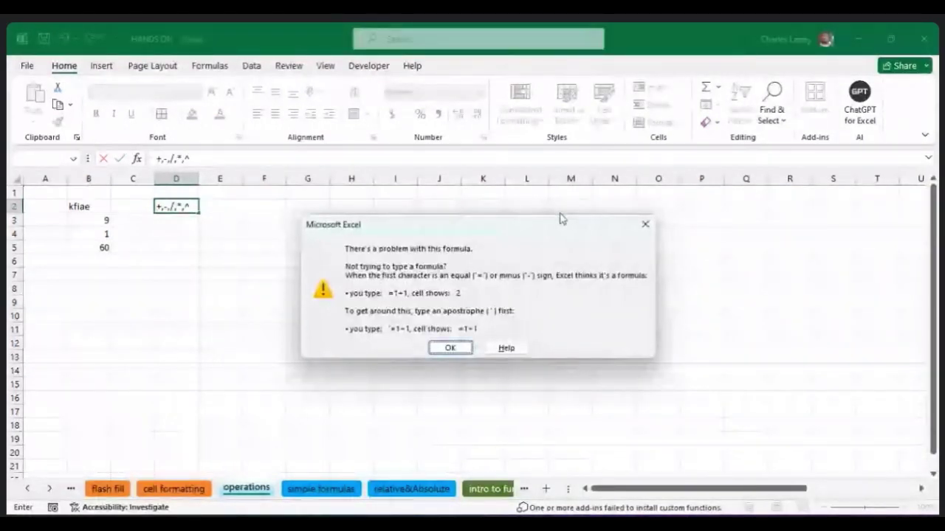
pyautogui.click(645, 227)
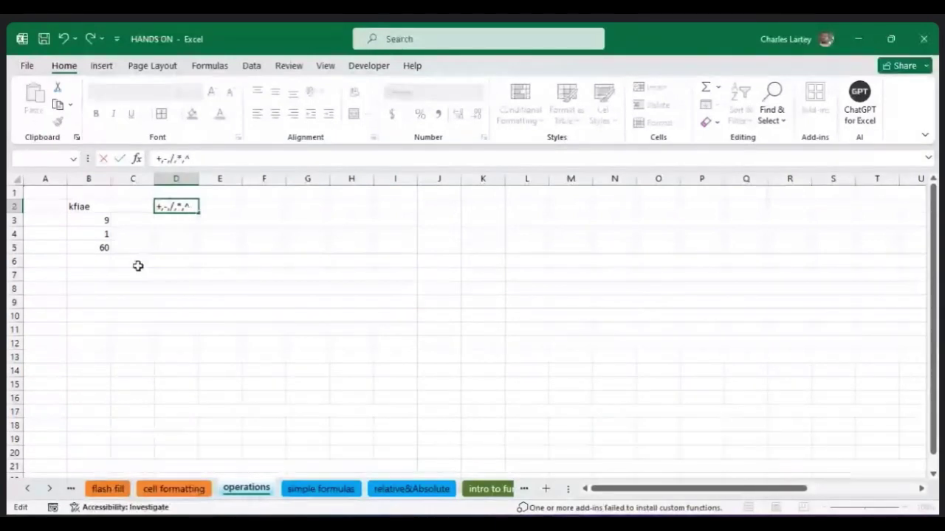
pyautogui.press('Return')
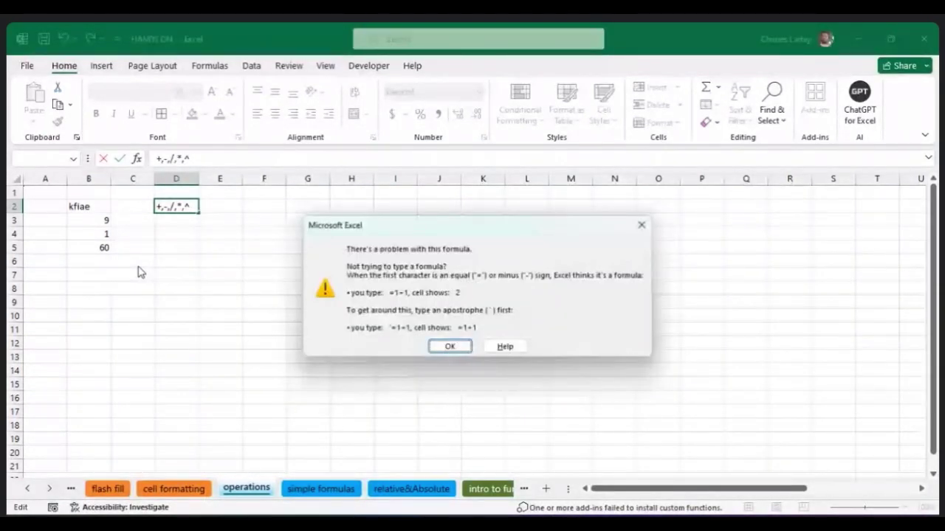
pyautogui.press('Return')
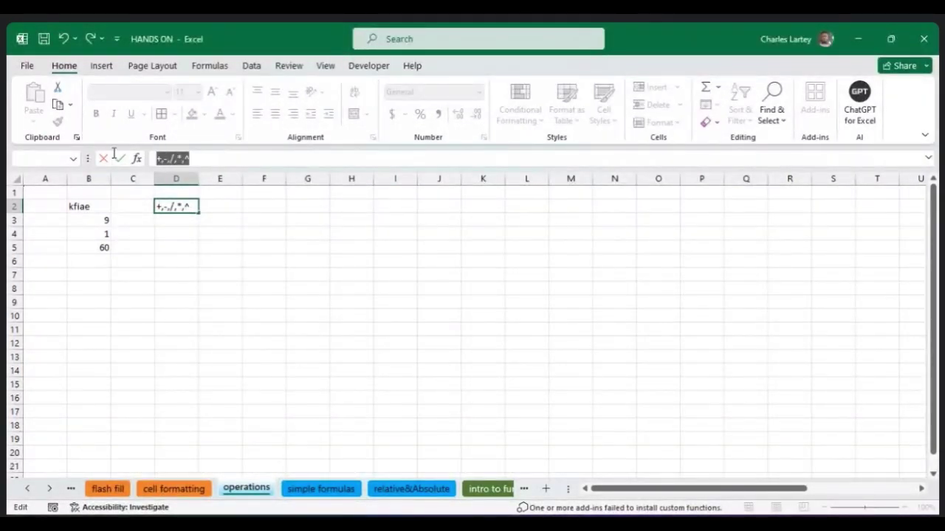
pyautogui.press('Escape')
# Enter the exponent formula =6^3 in cell D3 and inspect the caret operator in it.
pyautogui.click(169, 232)
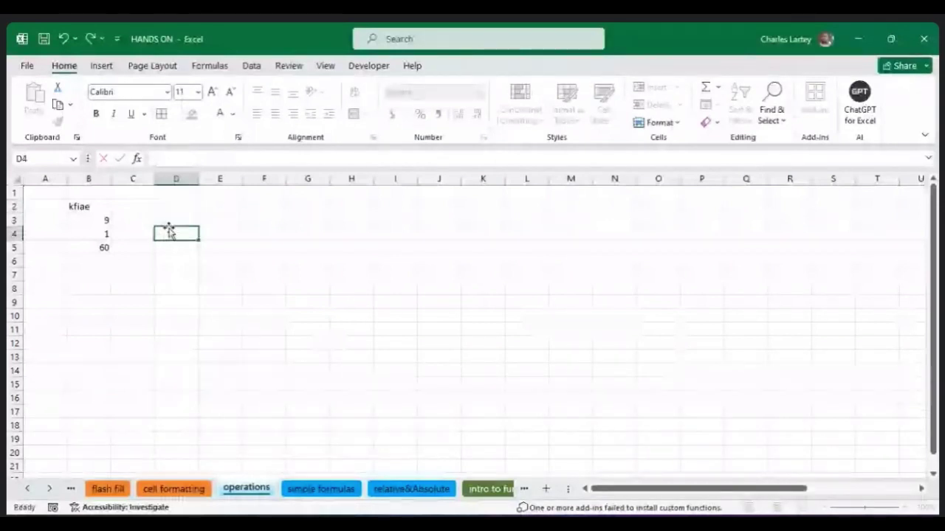
pyautogui.click(174, 218)
pyautogui.write('=')
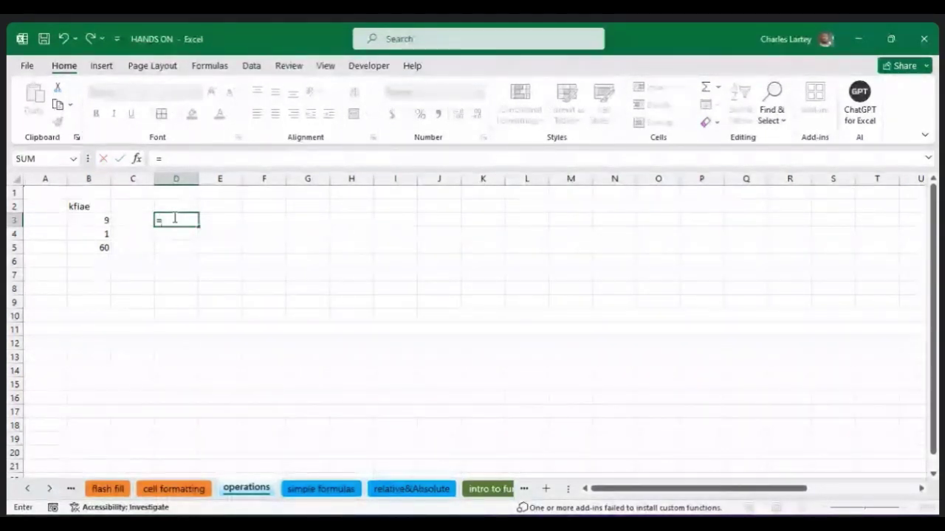
pyautogui.write('6')
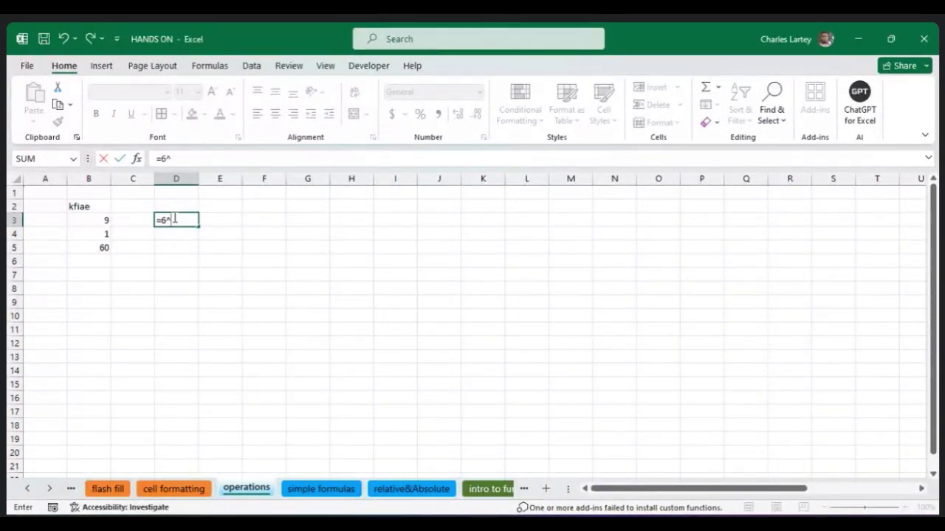
pyautogui.write('^3')
pyautogui.press('Return')
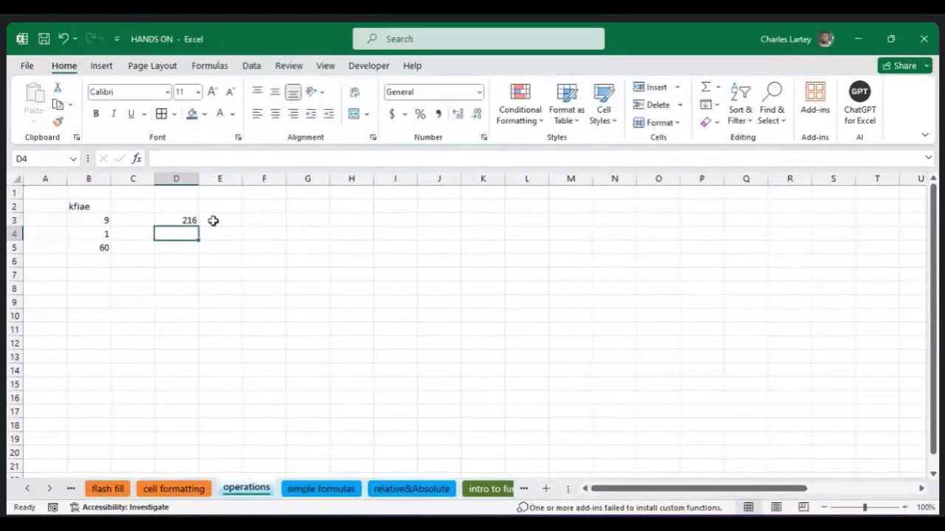
pyautogui.click(186, 222)
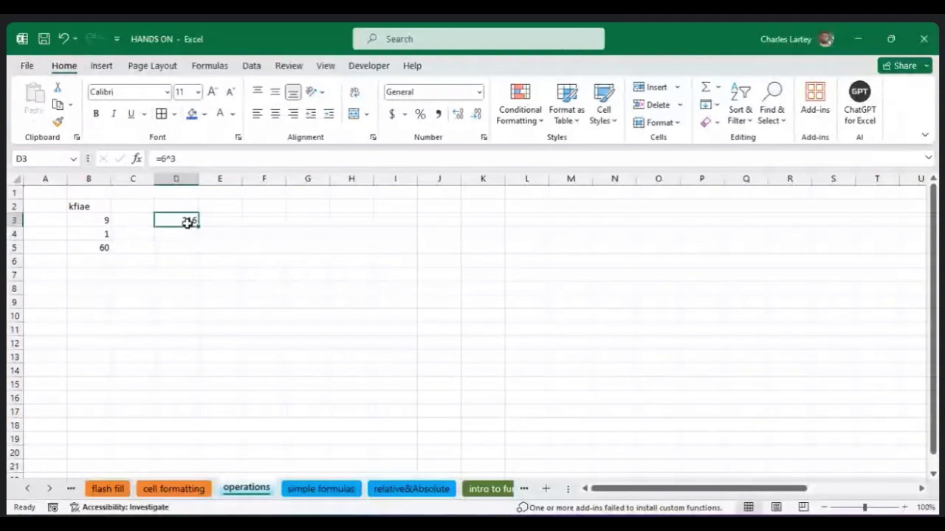
pyautogui.click(173, 158)
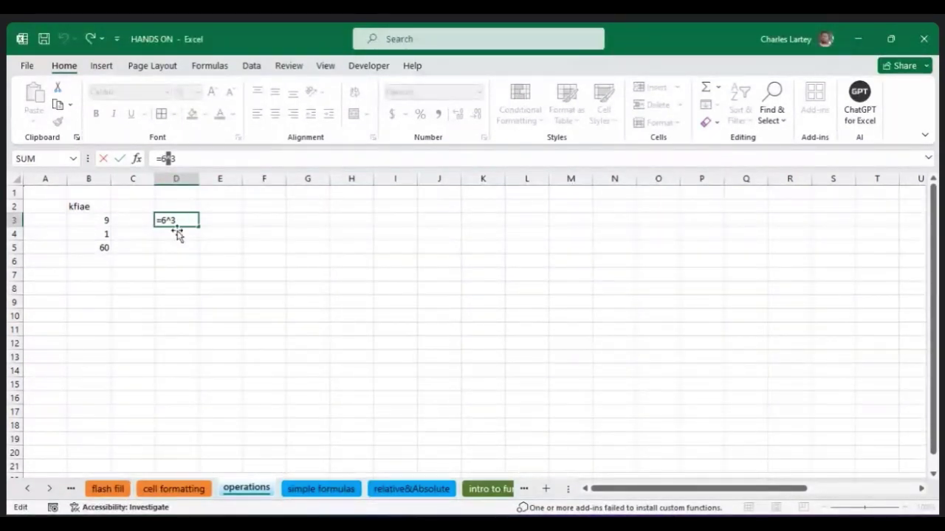
pyautogui.press('Return')
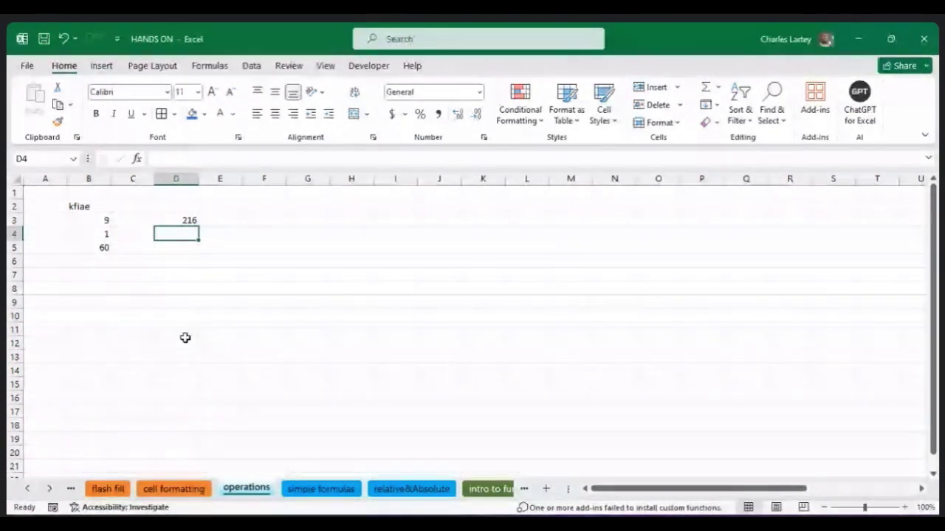
pyautogui.write('=7')
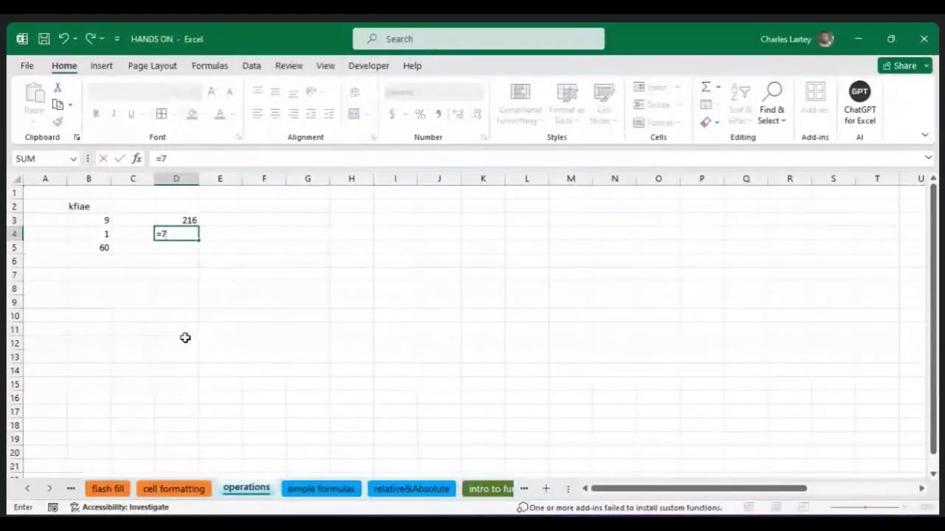
pyautogui.press('BackSpace')
pyautogui.press('BackSpace')
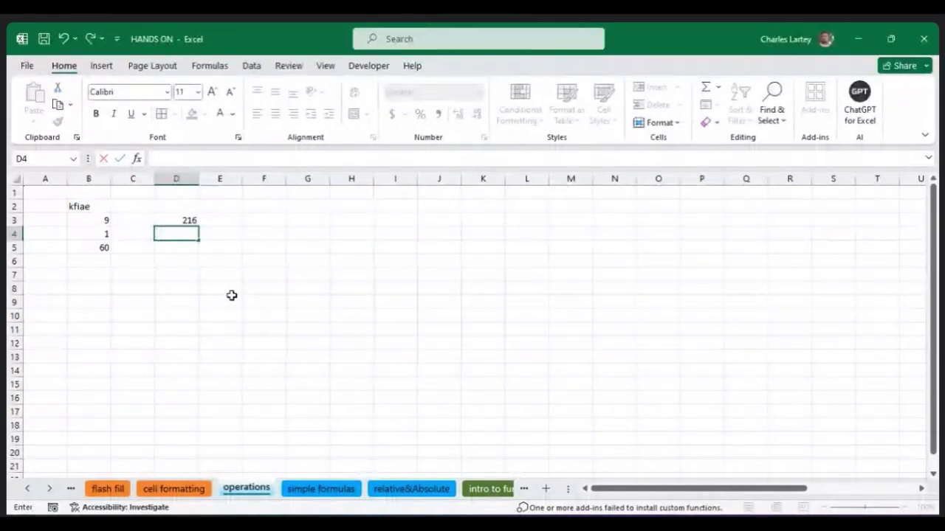
# Enter the value 45 in cell F3 and 54 in cell G3.
pyautogui.click(261, 220)
pyautogui.write('45')
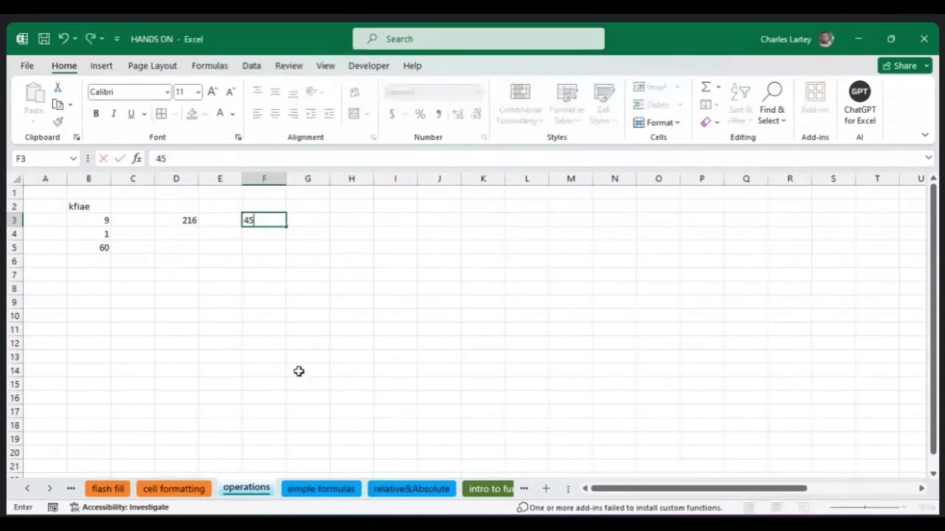
pyautogui.press('Return')
pyautogui.click(324, 219)
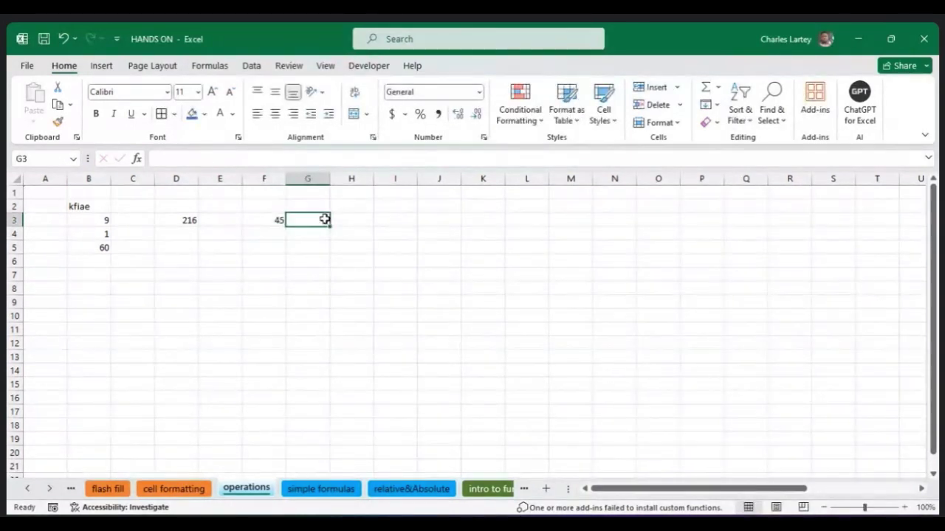
pyautogui.write('54')
pyautogui.press('Return')
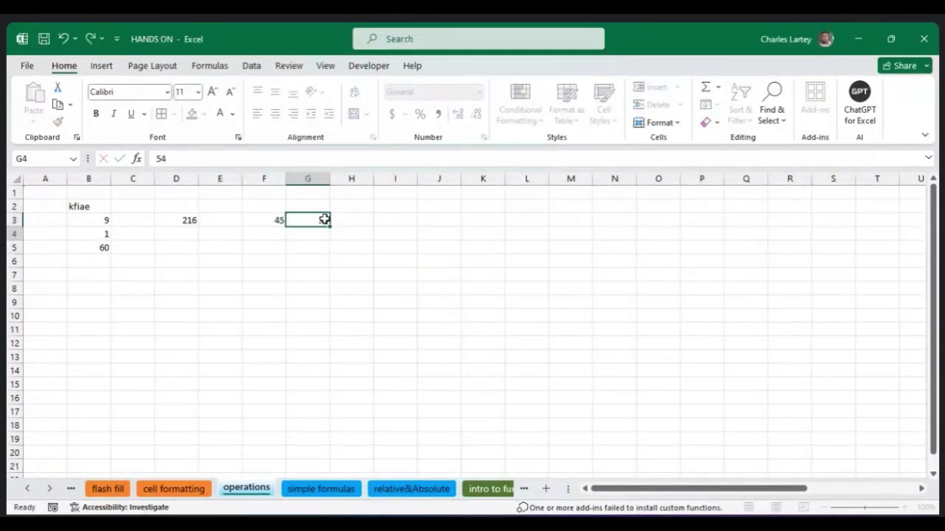
# Add the two numbers by cell reference with =F3+G3 in cell H3 and review the resulting formula.
pyautogui.click(351, 220)
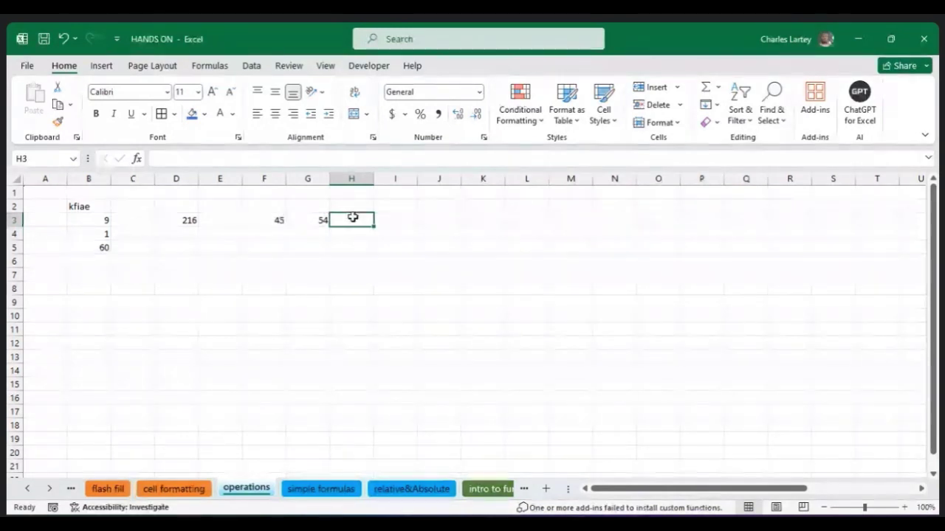
pyautogui.write('=')
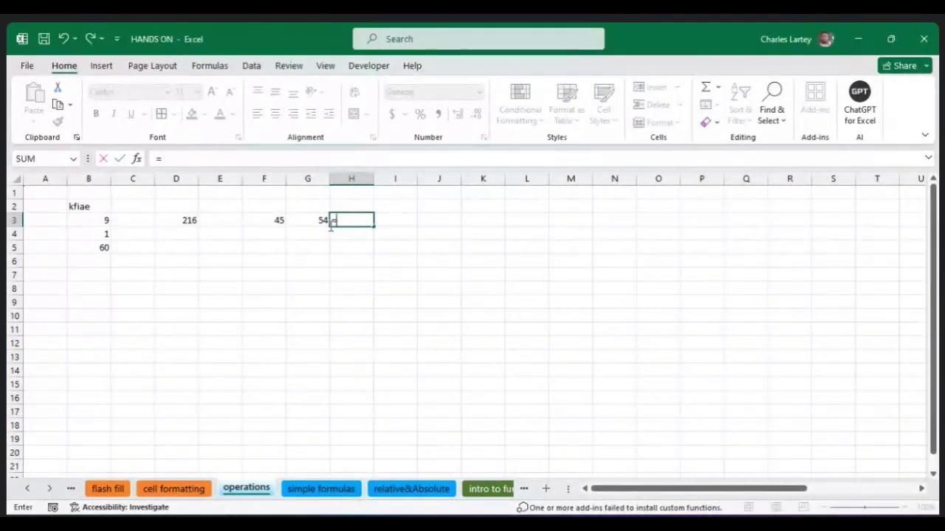
pyautogui.click(272, 220)
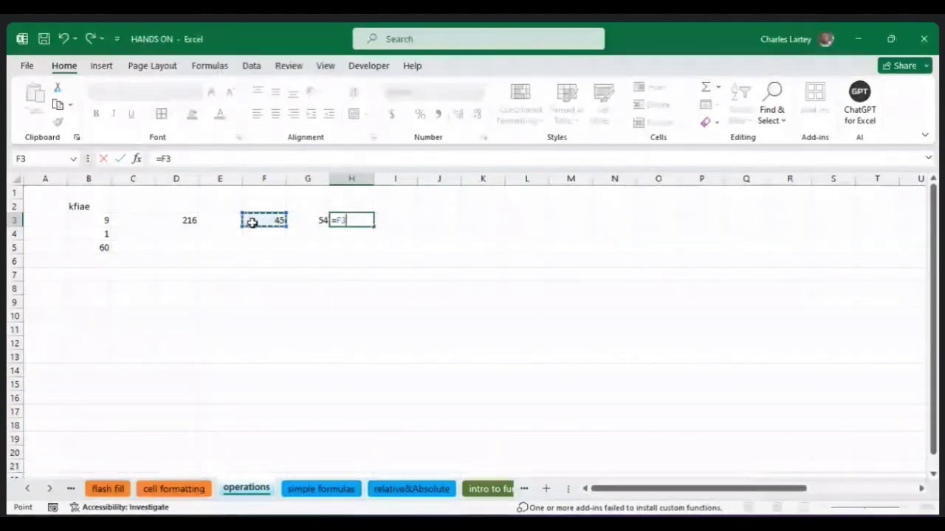
pyautogui.write('+')
pyautogui.click(302, 223)
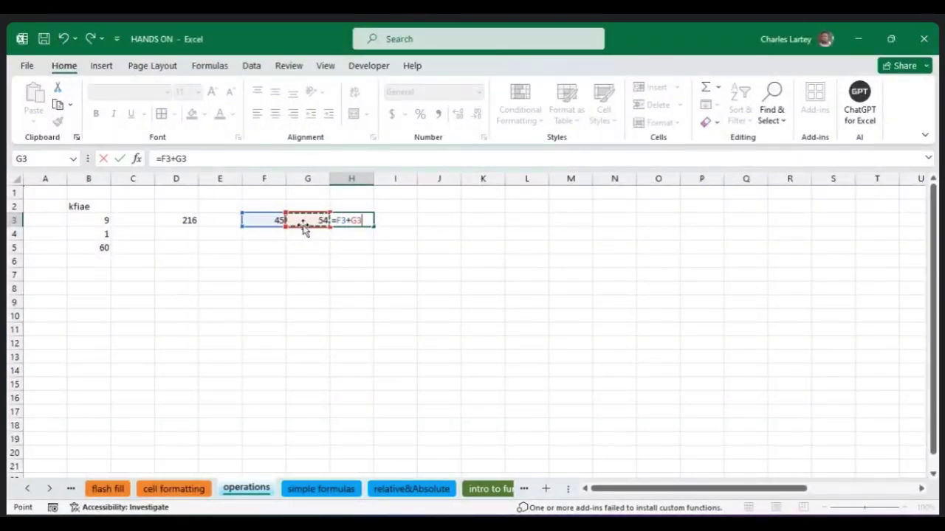
pyautogui.press('Return')
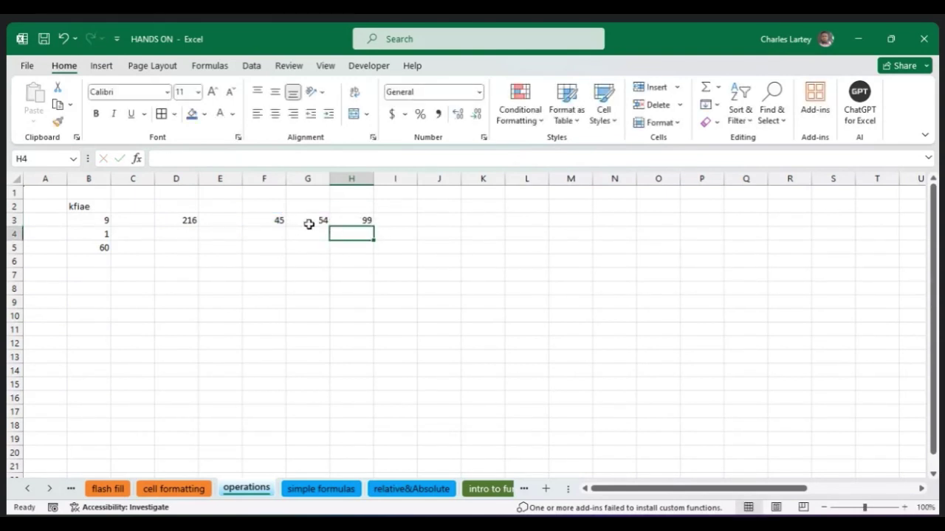
pyautogui.click(353, 220)
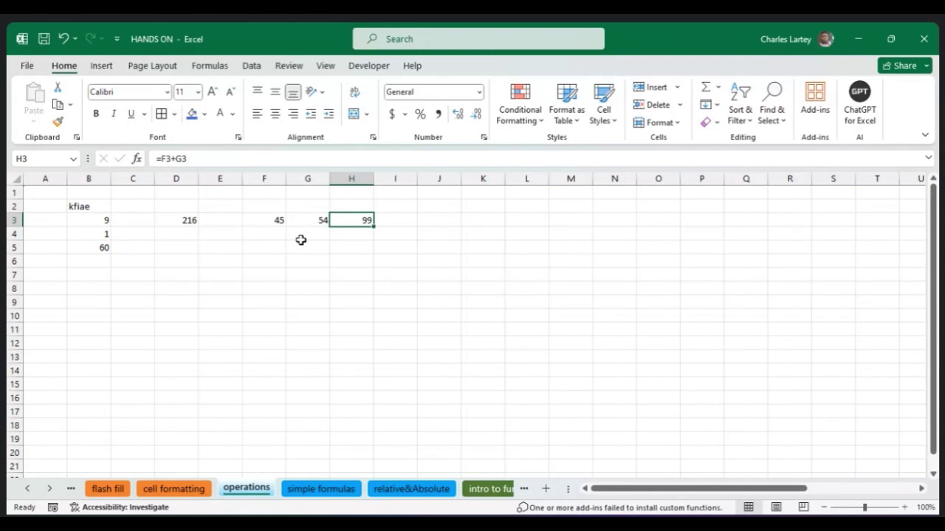
# Extend the number columns with 43 and 12 in F4:F5 and 23 and 14 in G4:G5.
pyautogui.click(273, 221)
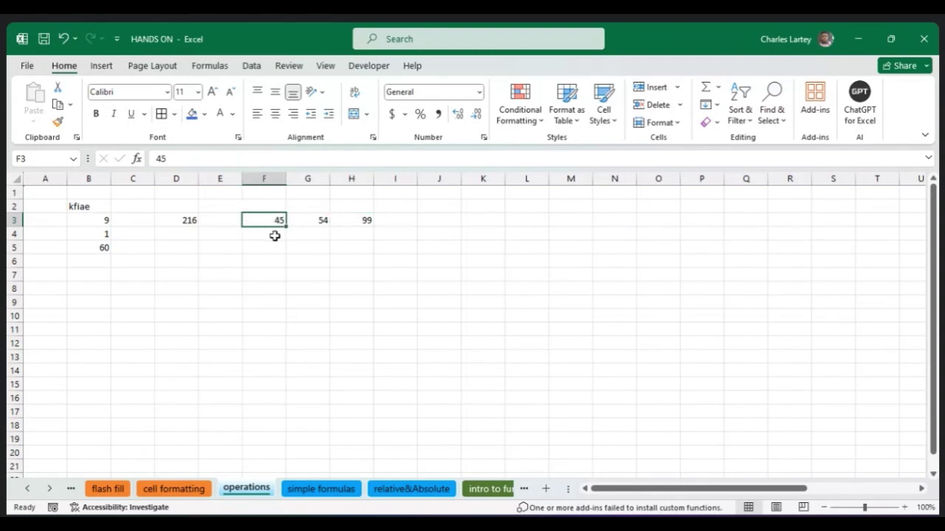
pyautogui.click(274, 235)
pyautogui.write('43')
pyautogui.press('Return')
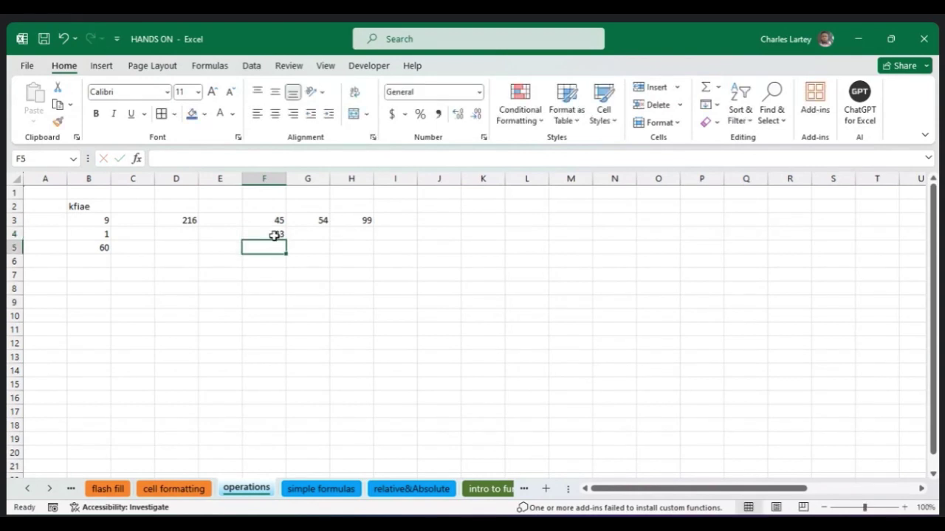
pyautogui.write('12')
pyautogui.press('Return')
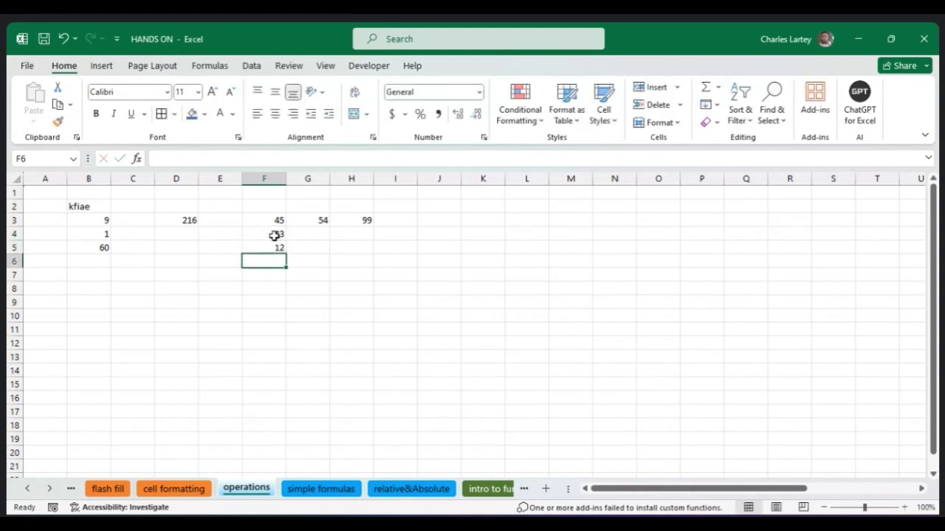
pyautogui.click(300, 235)
pyautogui.write('23')
pyautogui.press('Return')
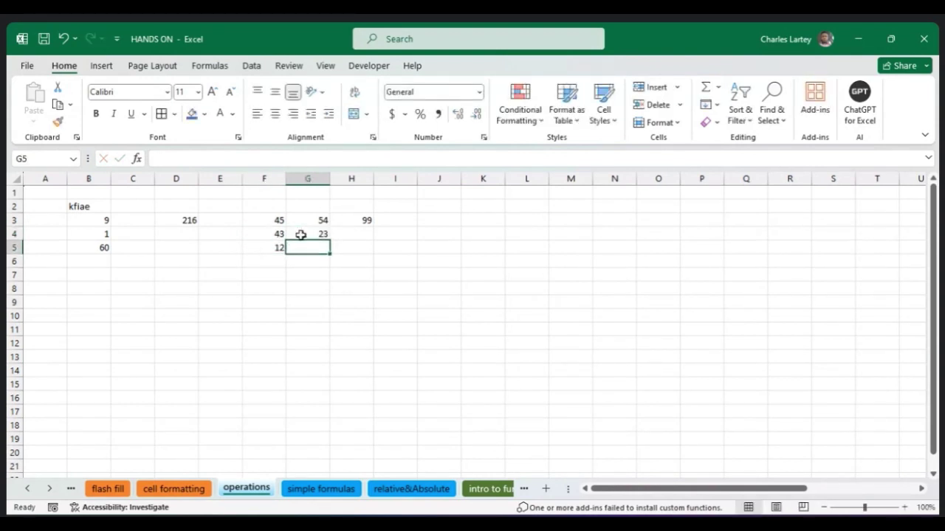
pyautogui.write('14')
pyautogui.press('Return')
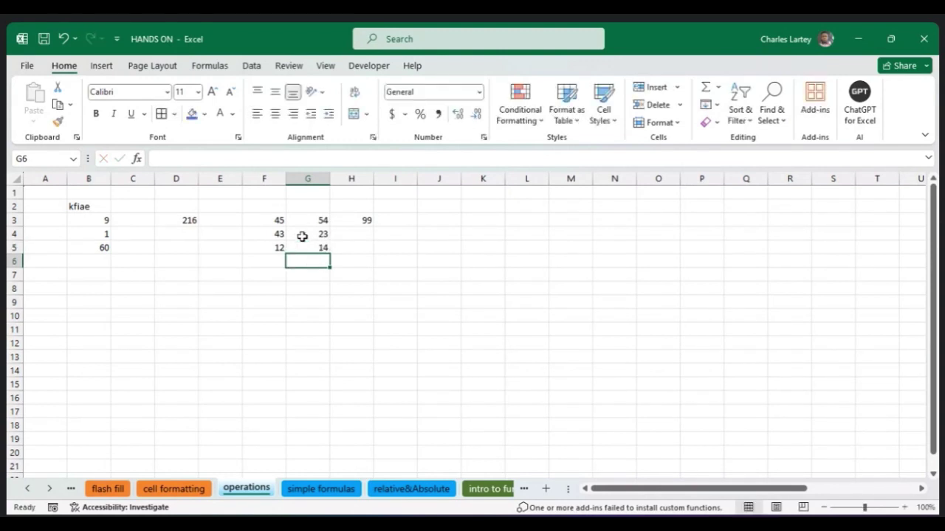
# Copy the sum formula from cell H3 down through H5.
pyautogui.moveTo(277, 264); pyautogui.dragTo(372, 237)
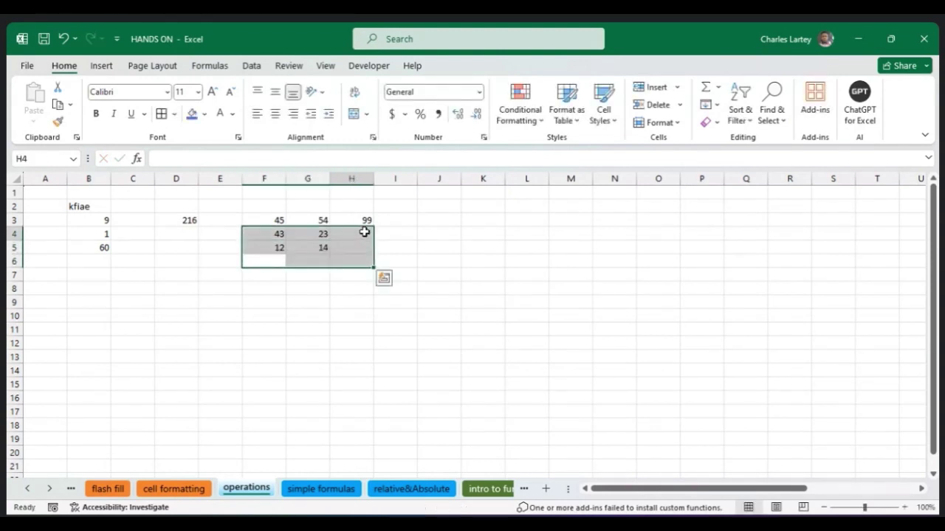
pyautogui.click(369, 232)
pyautogui.click(365, 220)
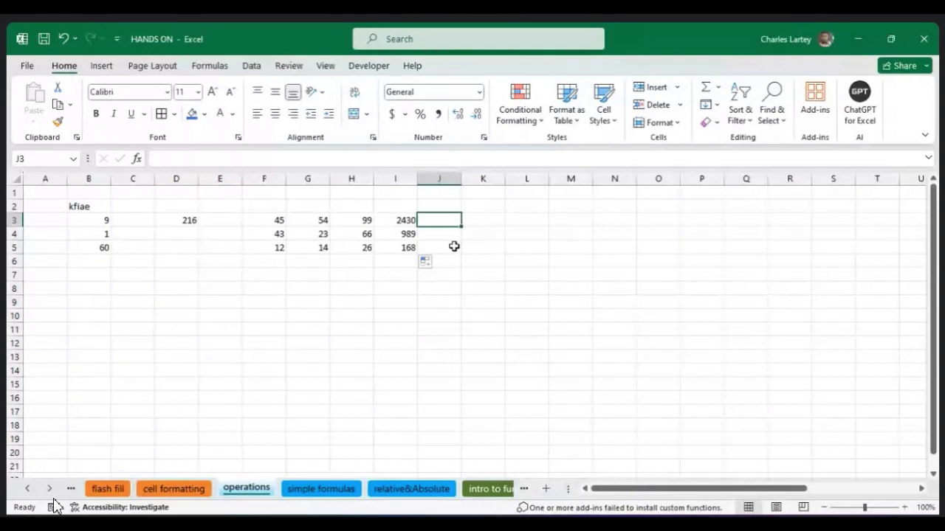
# On the simple formulas sheet, multiply units by unit price with =AS2*AT2 in the first Amount to pay cell, AW2.
pyautogui.click(330, 489)
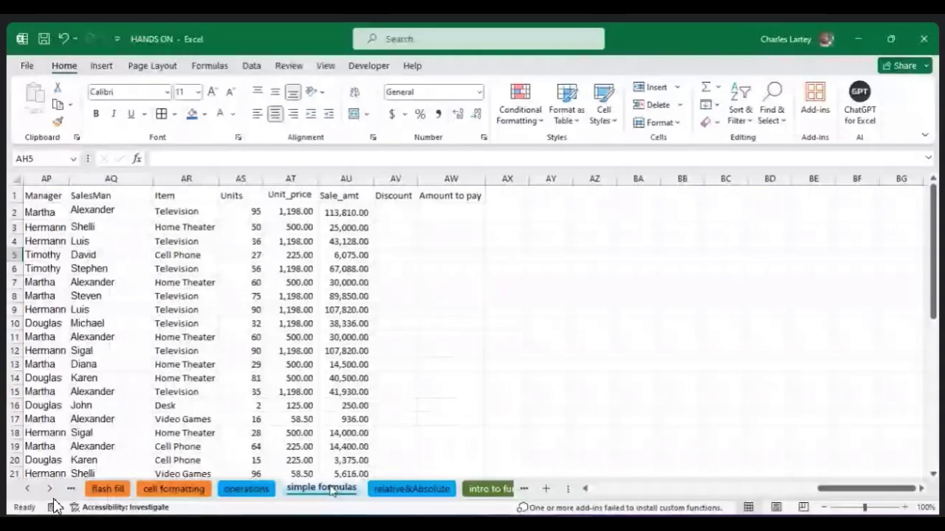
pyautogui.click(404, 211)
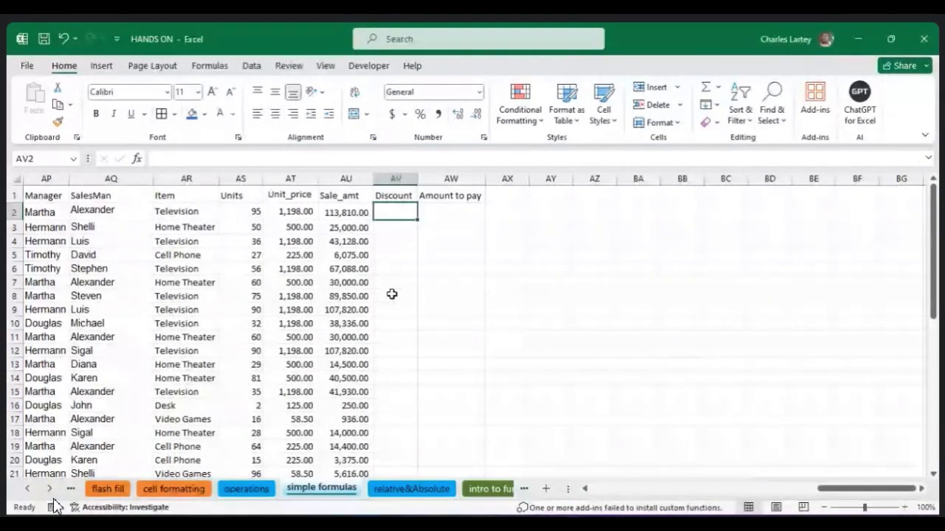
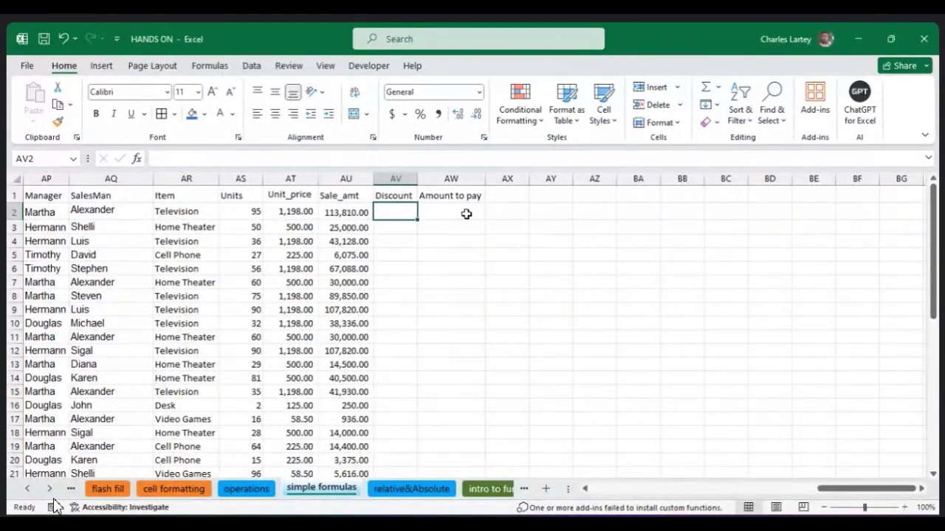
pyautogui.click(467, 214)
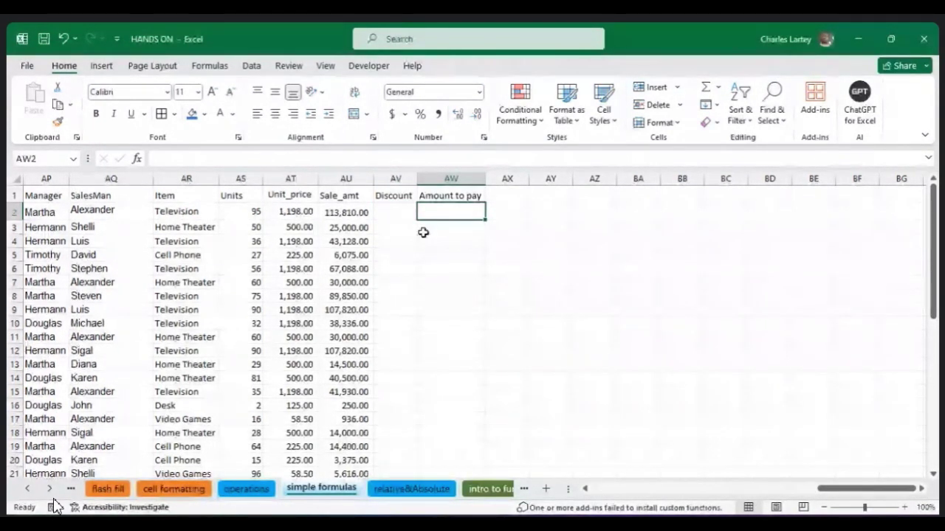
pyautogui.write('=')
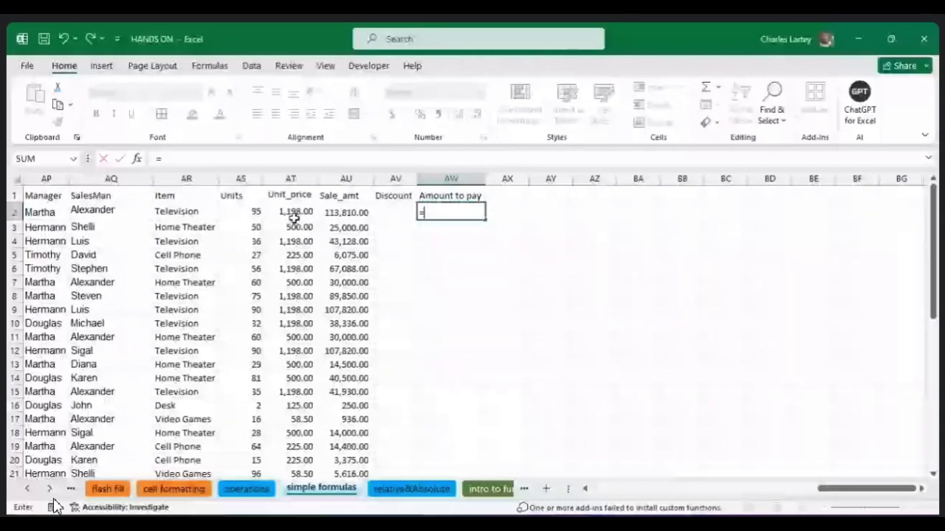
pyautogui.click(255, 212)
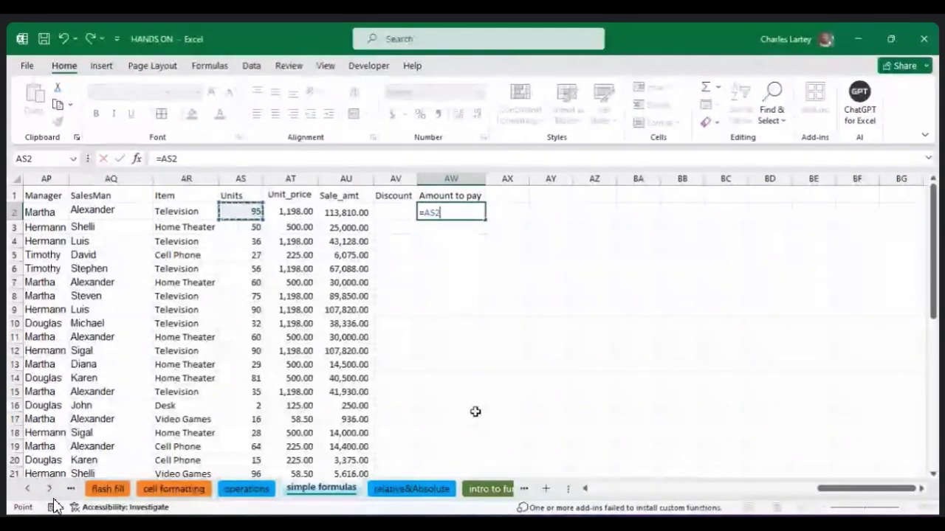
pyautogui.click(846, 491)
pyautogui.moveTo(845, 495); pyautogui.dragTo(798, 496)
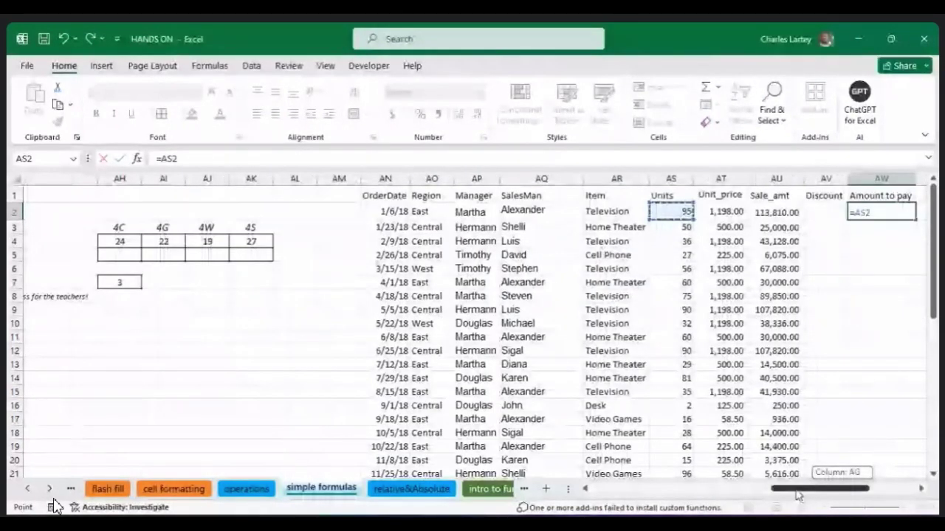
pyautogui.moveTo(797, 496); pyautogui.dragTo(839, 495)
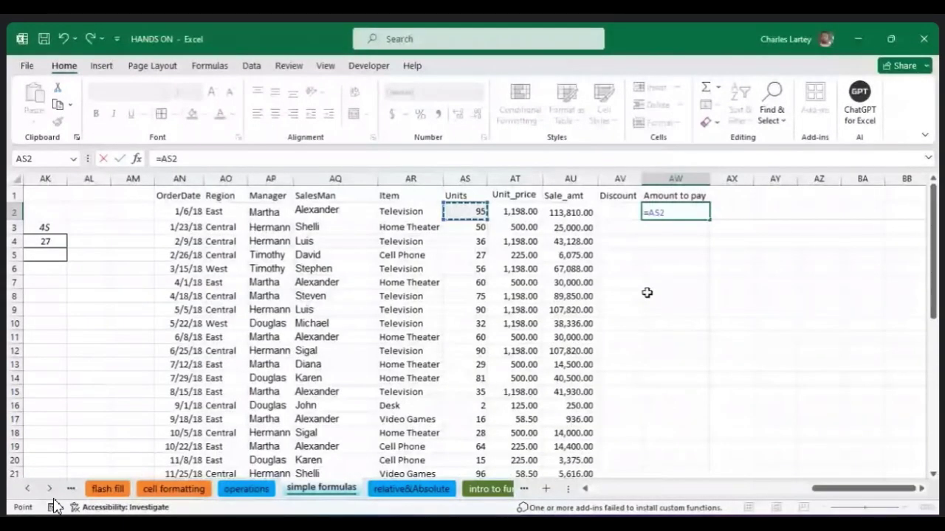
pyautogui.write('*')
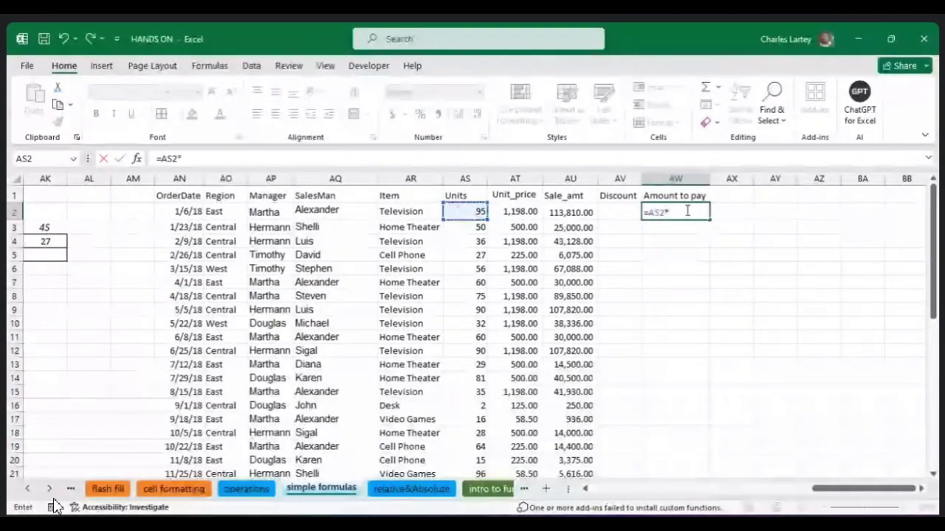
pyautogui.click(521, 210)
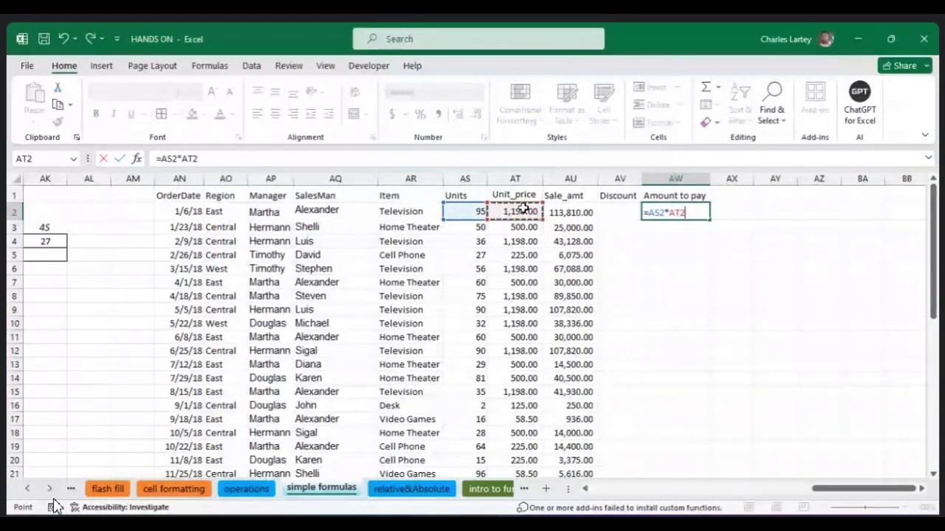
pyautogui.press('Return')
pyautogui.press('Return')
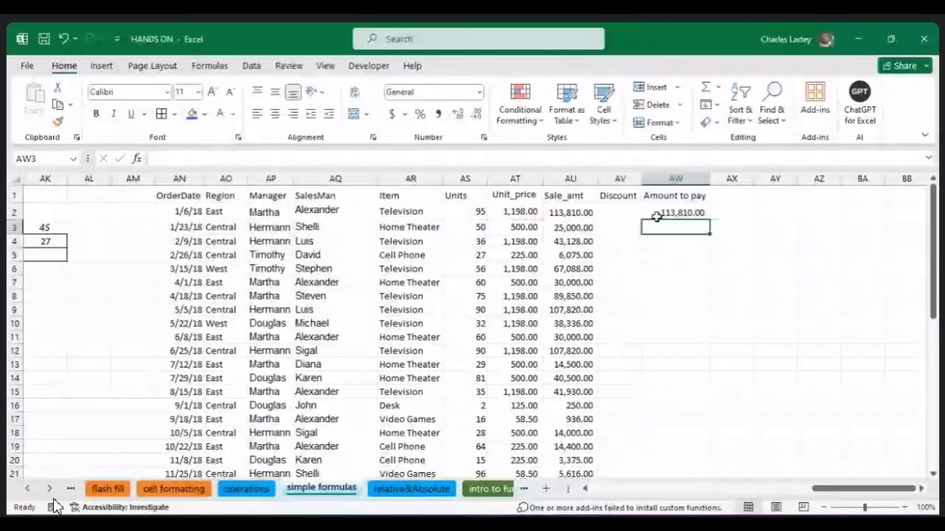
# Fill the Amount to pay formula from AW2 down to AW17 and deselect the range.
pyautogui.click(676, 212)
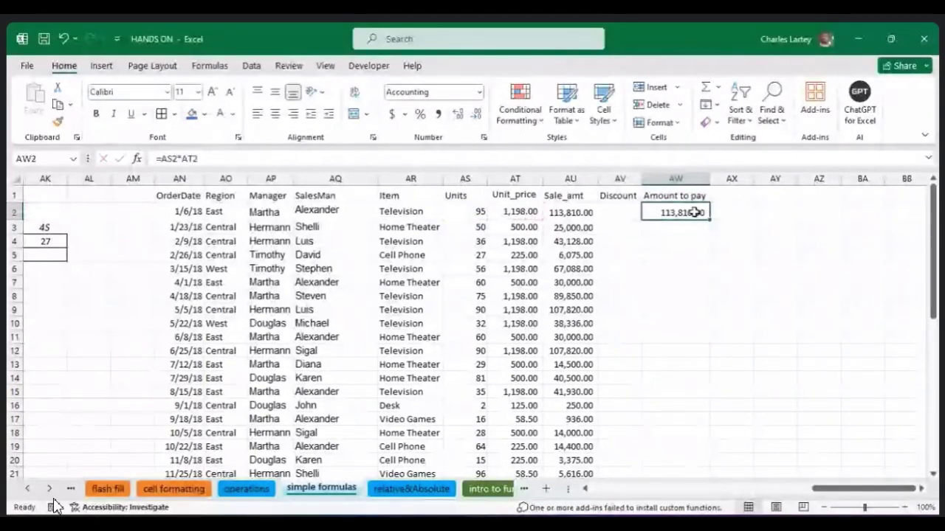
pyautogui.moveTo(709, 220); pyautogui.dragTo(722, 389)
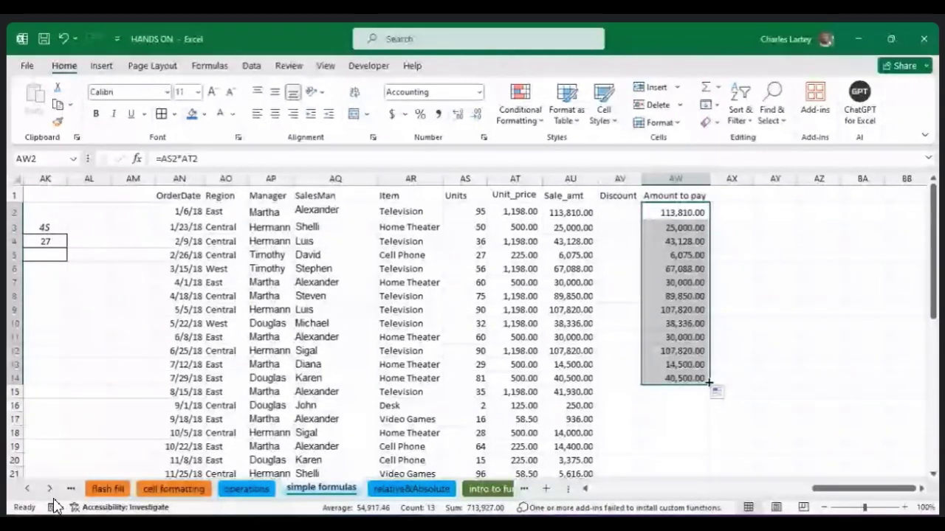
pyautogui.moveTo(709, 382); pyautogui.dragTo(713, 422)
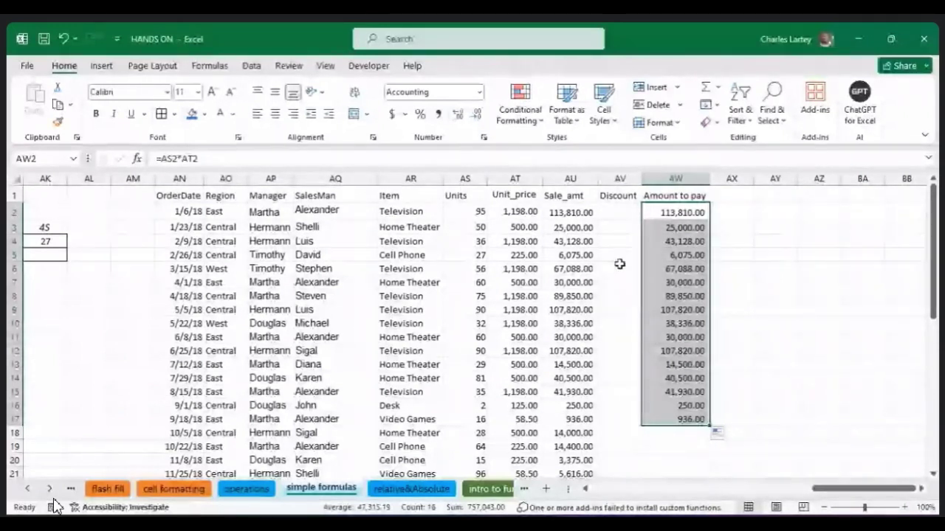
pyautogui.hscroll(-2, 651, 267)
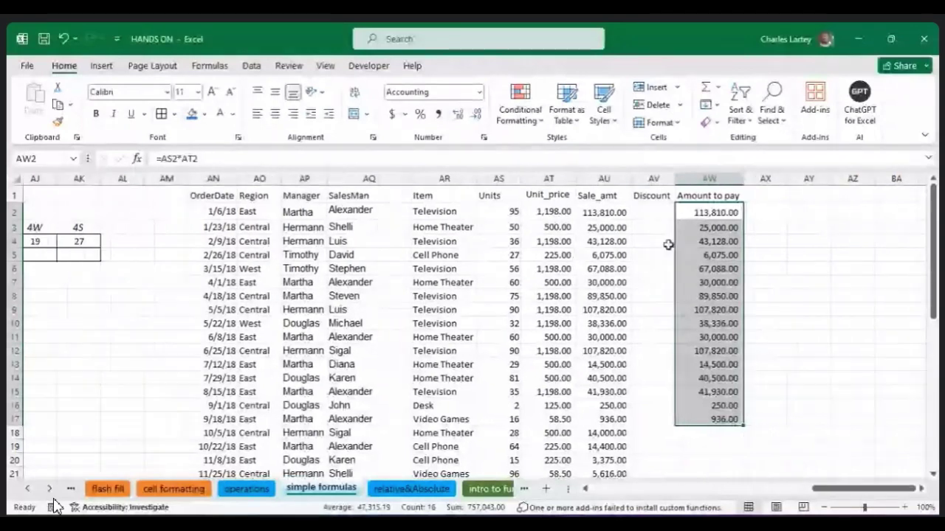
pyautogui.hscroll(2, 668, 245)
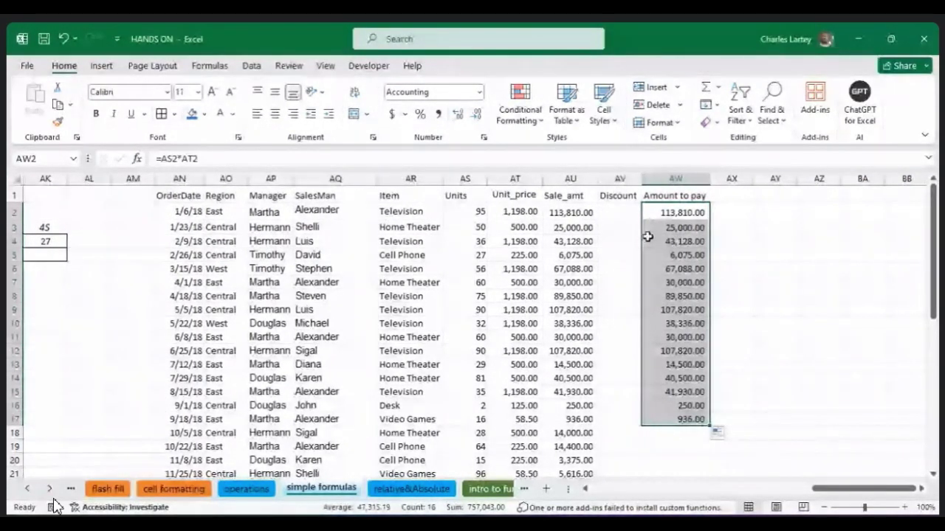
pyautogui.click(730, 206)
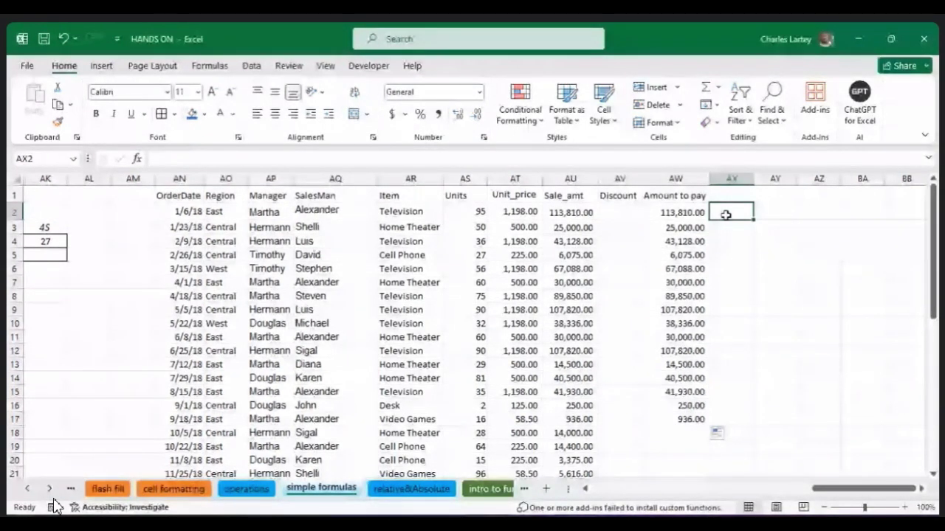
pyautogui.click(677, 212)
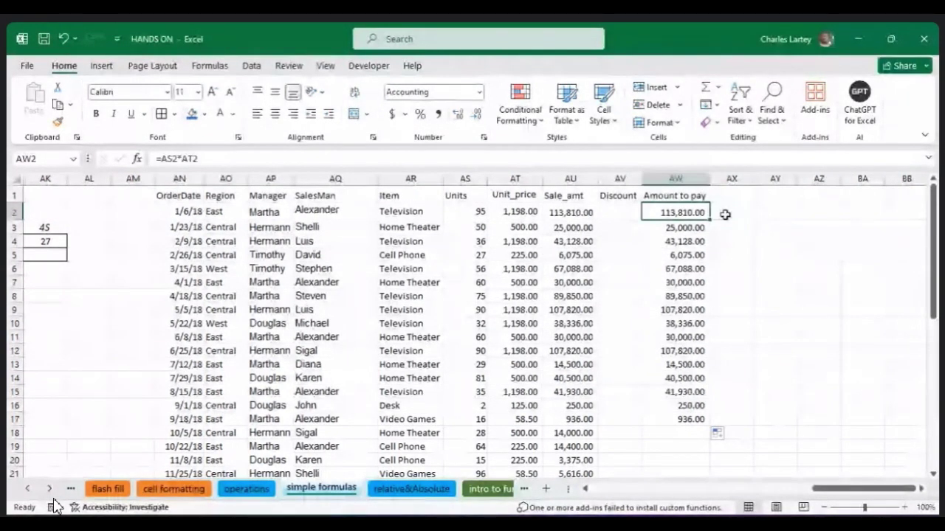
pyautogui.click(727, 213)
pyautogui.write('=')
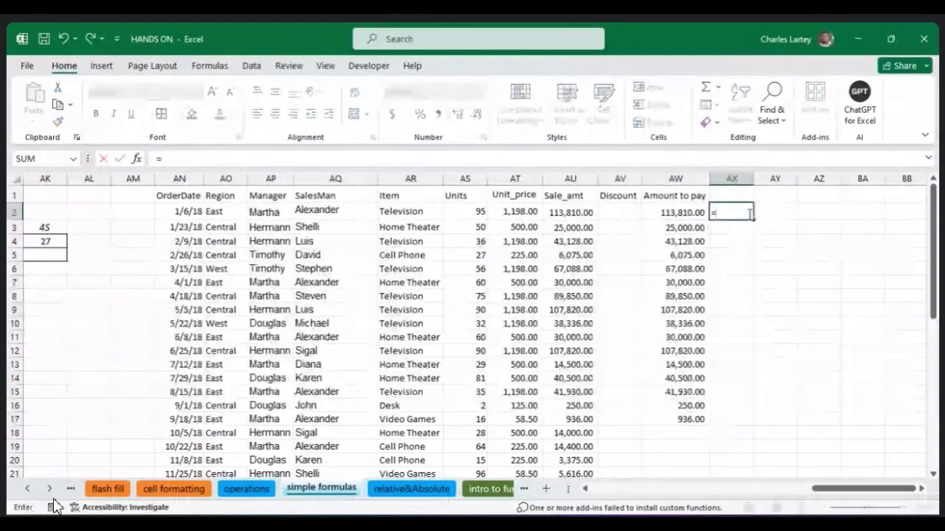
pyautogui.click(683, 214)
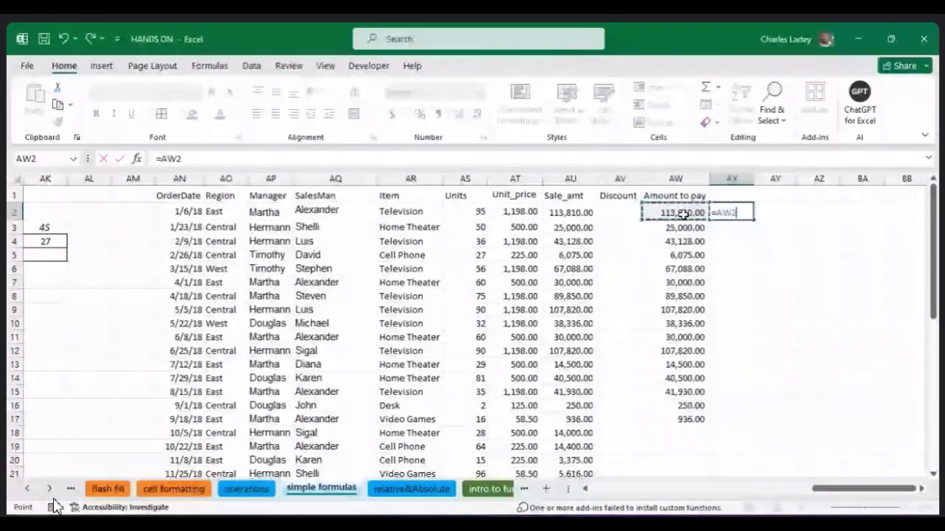
pyautogui.write('*')
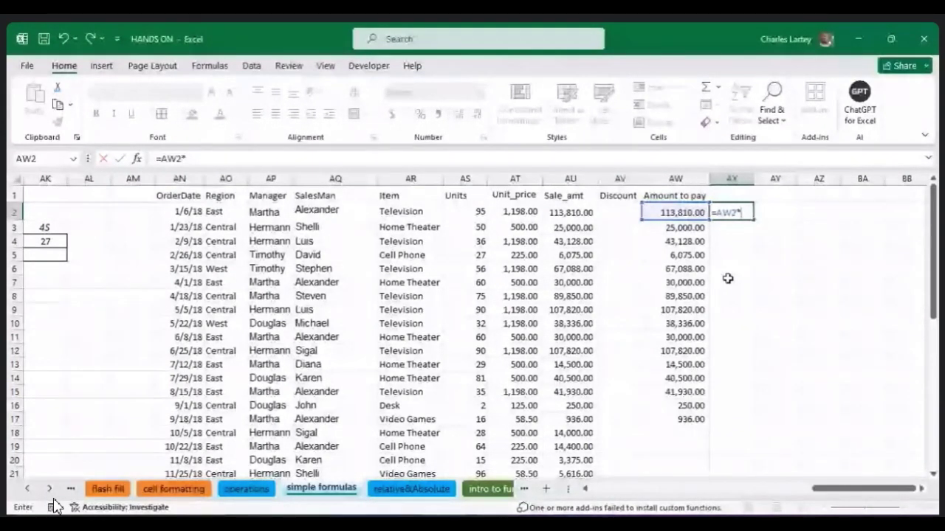
pyautogui.press('Escape')
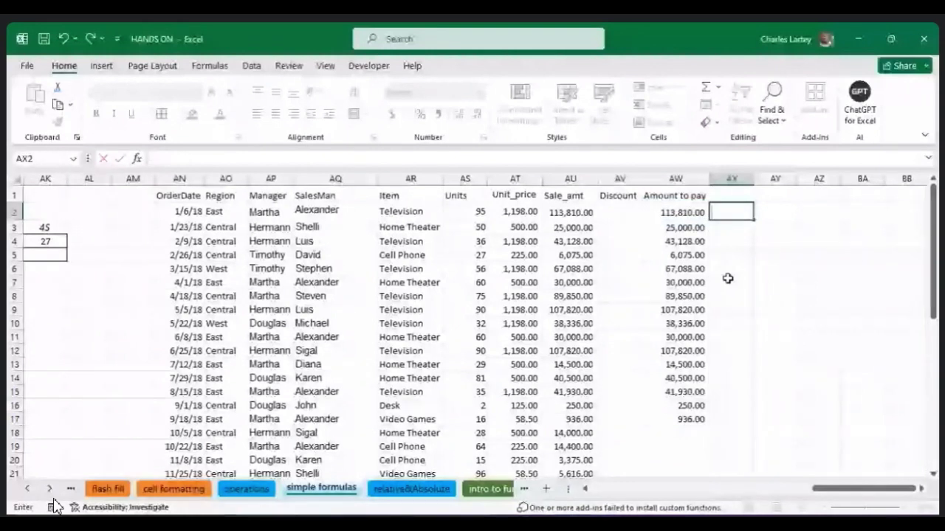
pyautogui.press('Return')
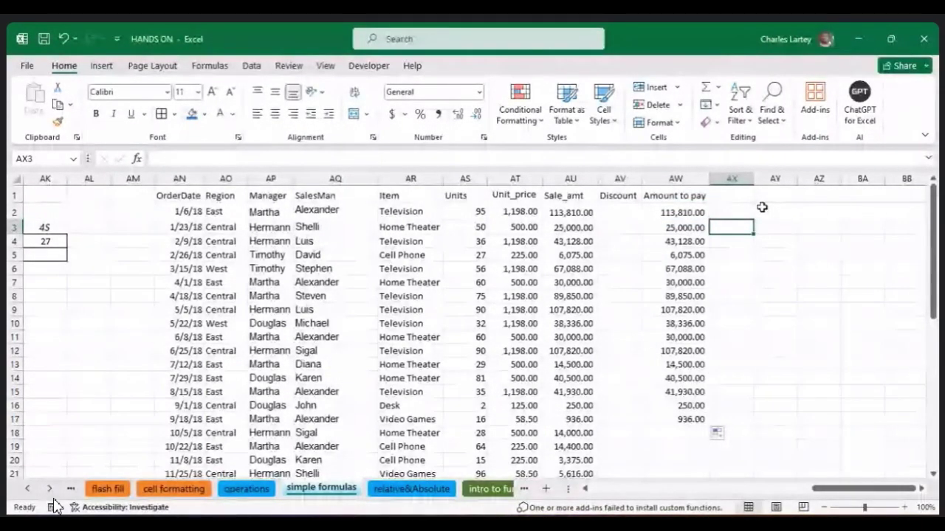
pyautogui.click(481, 92)
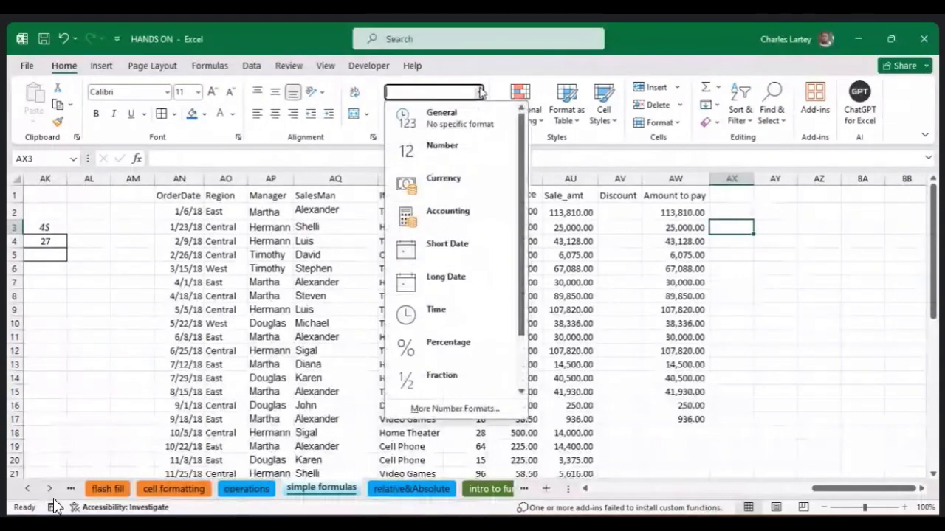
pyautogui.click(592, 134)
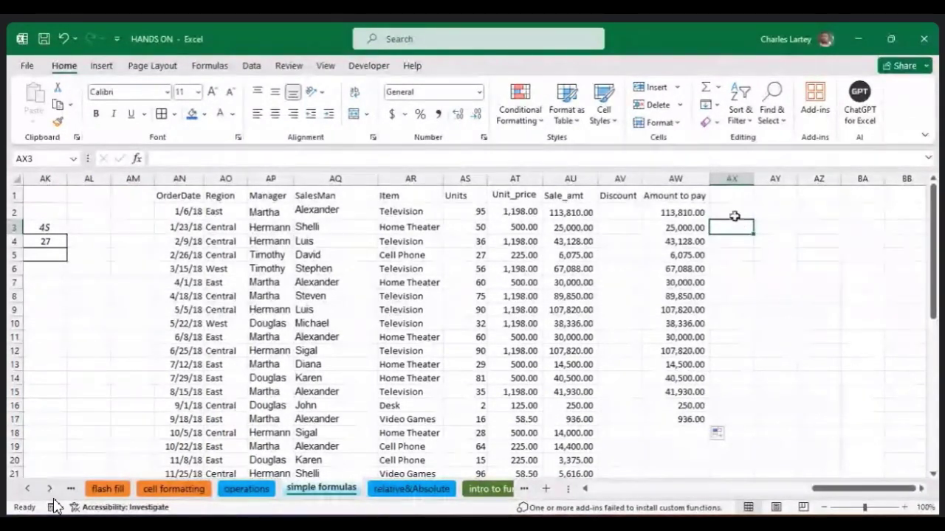
# Enter =AW2*0.8 in AX2 beside the Amount to pay column and fill the formula down to AX17.
pyautogui.click(731, 211)
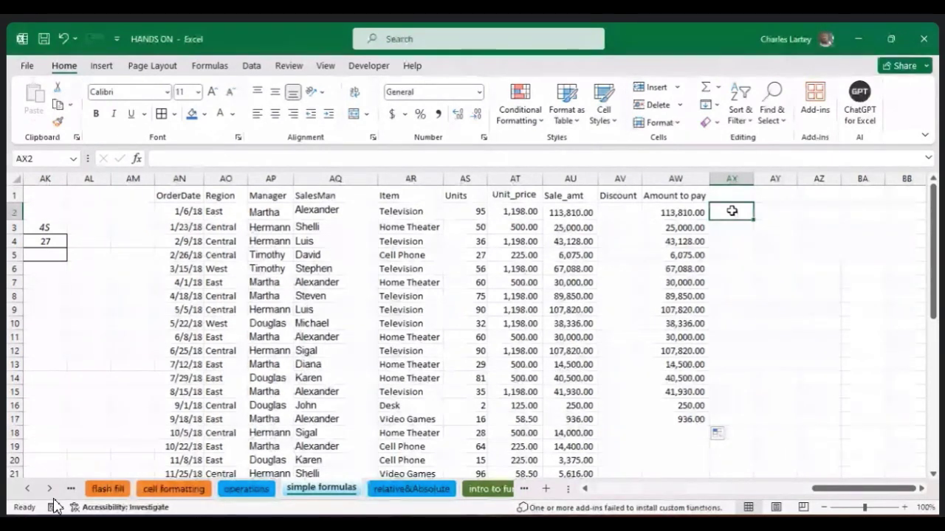
pyautogui.write('=')
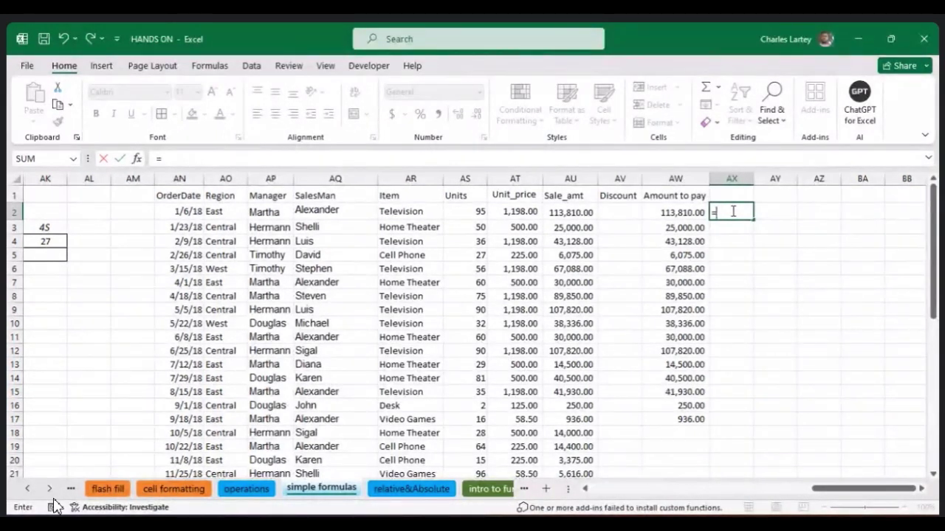
pyautogui.click(683, 214)
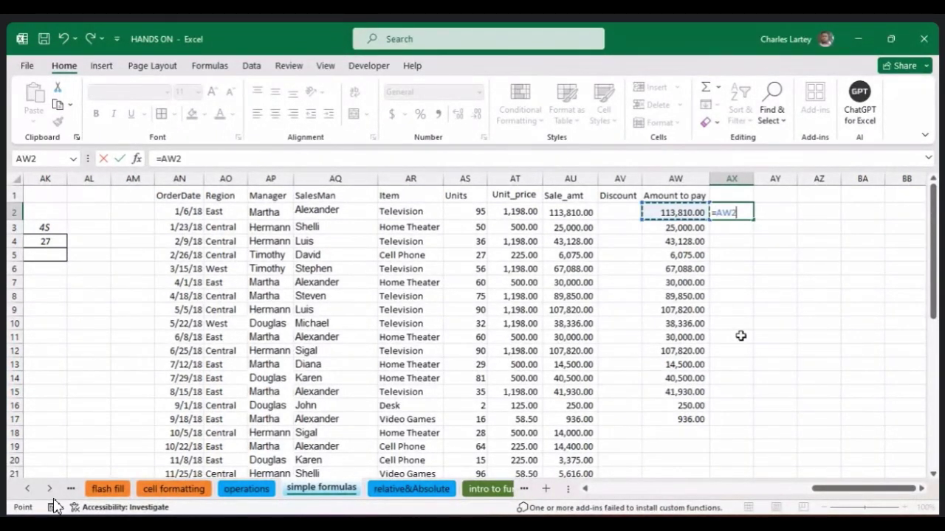
pyautogui.write('*')
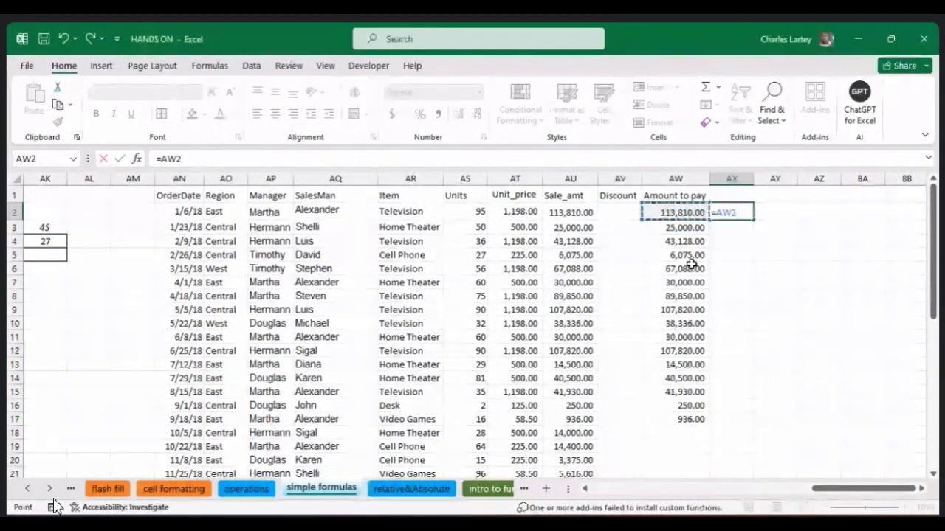
pyautogui.write('0.8')
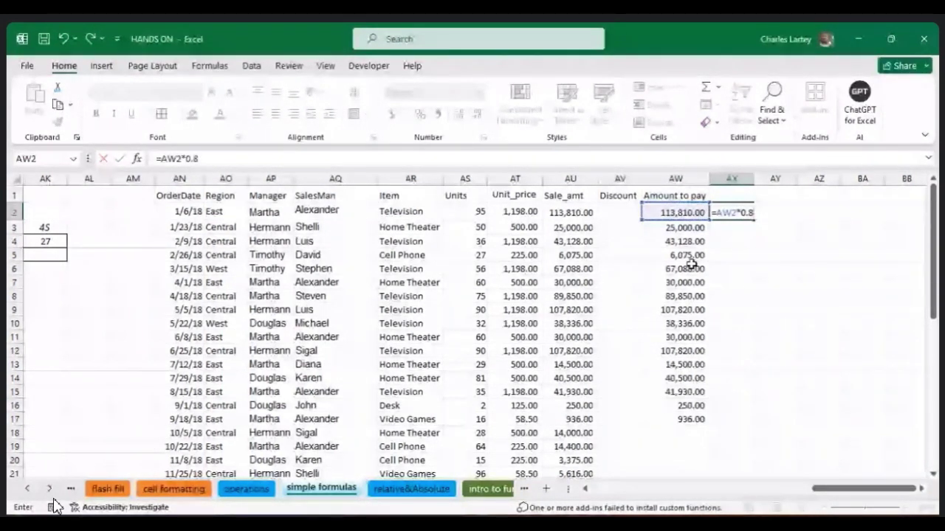
pyautogui.press('Return')
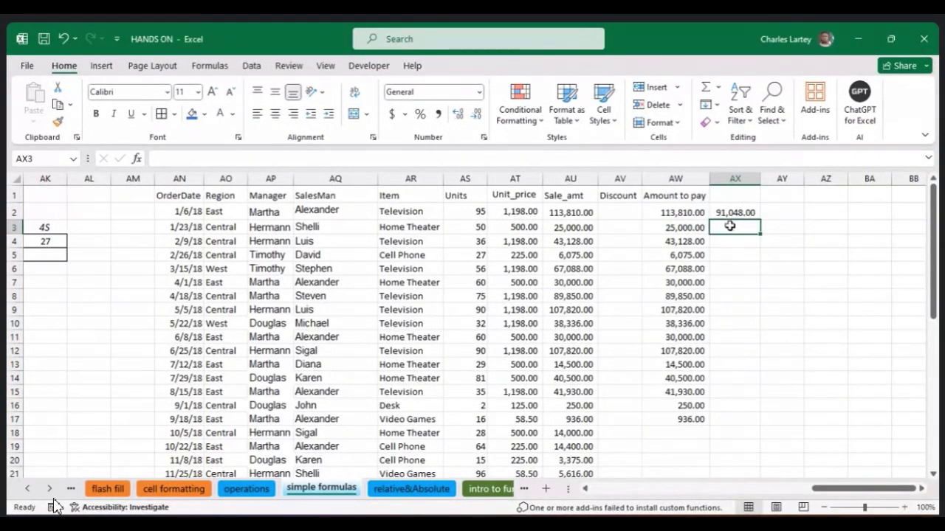
pyautogui.click(750, 213)
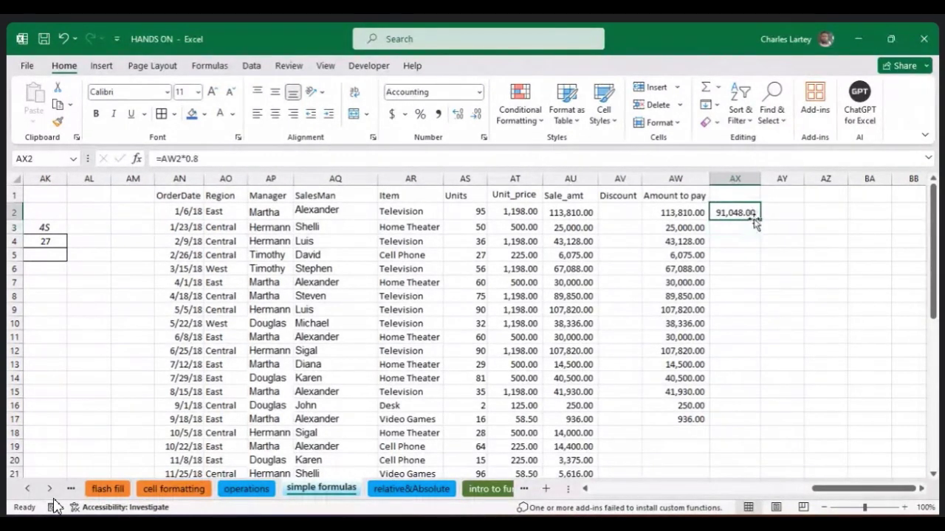
pyautogui.moveTo(759, 220); pyautogui.dragTo(733, 428)
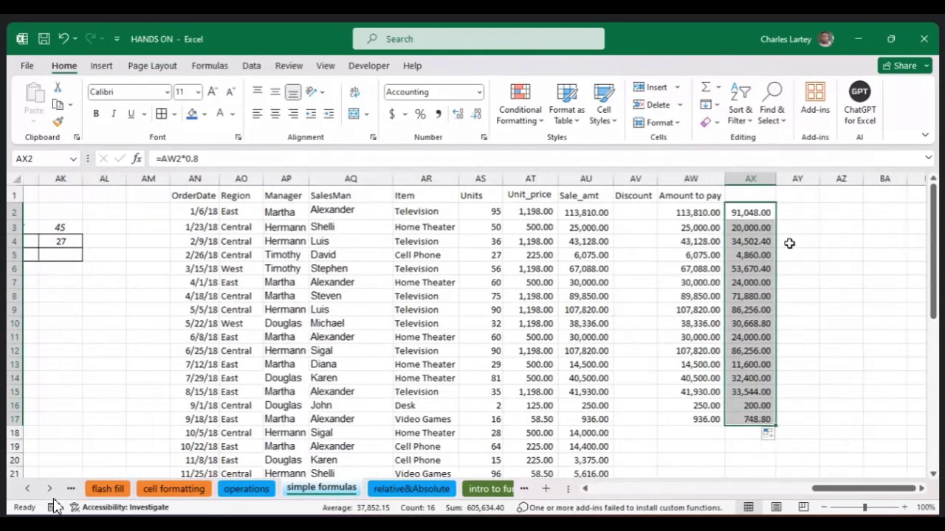
# Go to the Cake Friday Stats table and confirm muting the call participant for everyone.
pyautogui.hscroll(-5, 789, 244)
pyautogui.hscroll(-4, 790, 243)
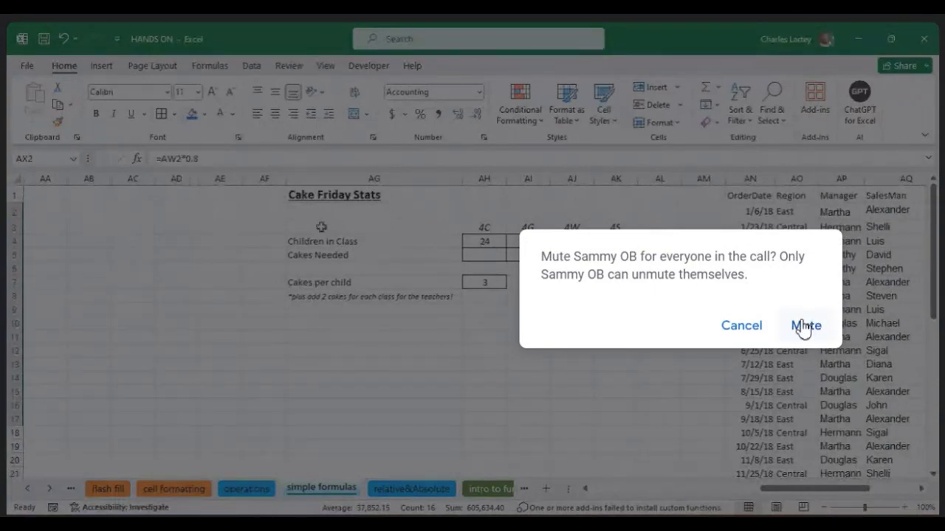
pyautogui.click(803, 324)
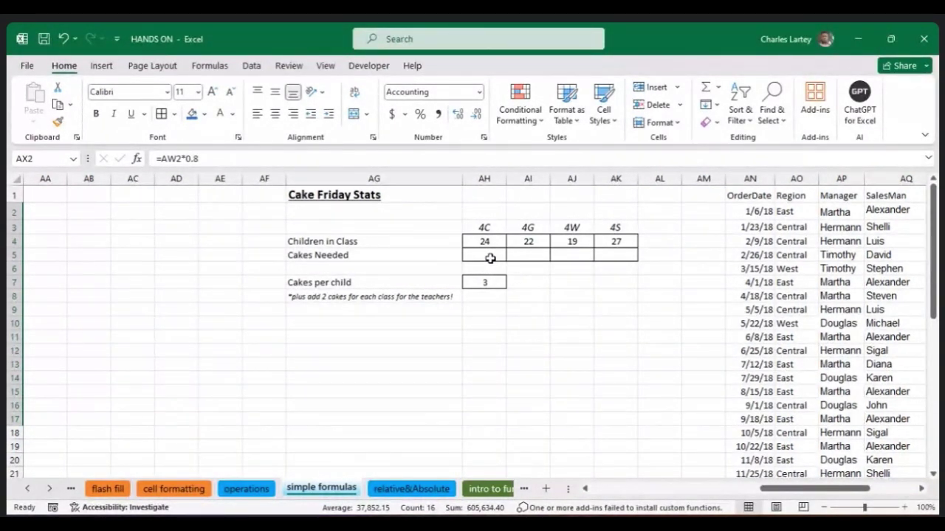
# Begin the Cakes Needed formula for class 4C in AH5 with a reference to the cakes-per-child cell AH7.
pyautogui.click(484, 256)
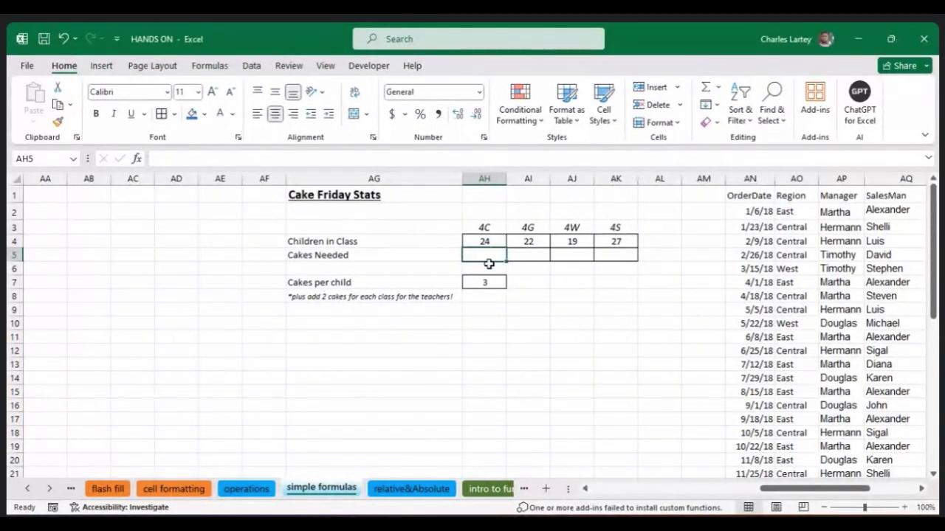
pyautogui.hscroll(-1, 515, 291)
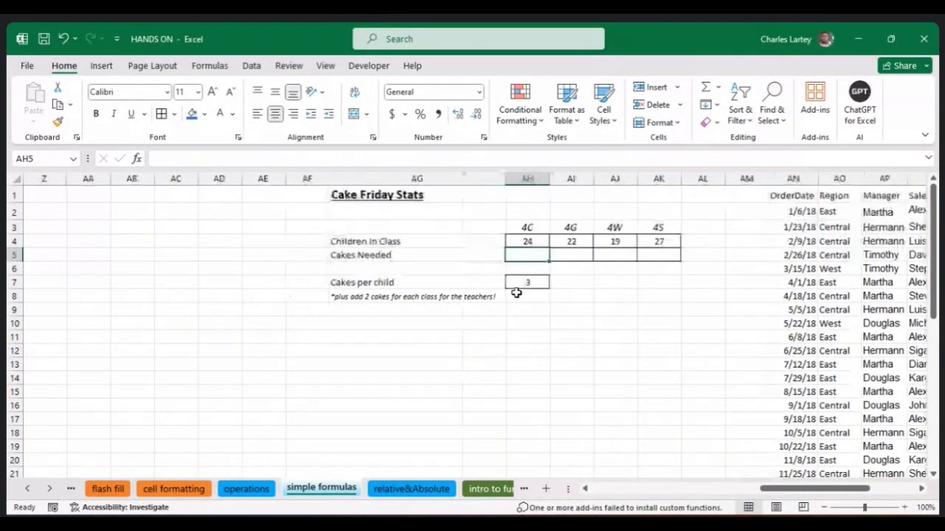
pyautogui.hscroll(2, 516, 293)
pyautogui.hscroll(2, 516, 293)
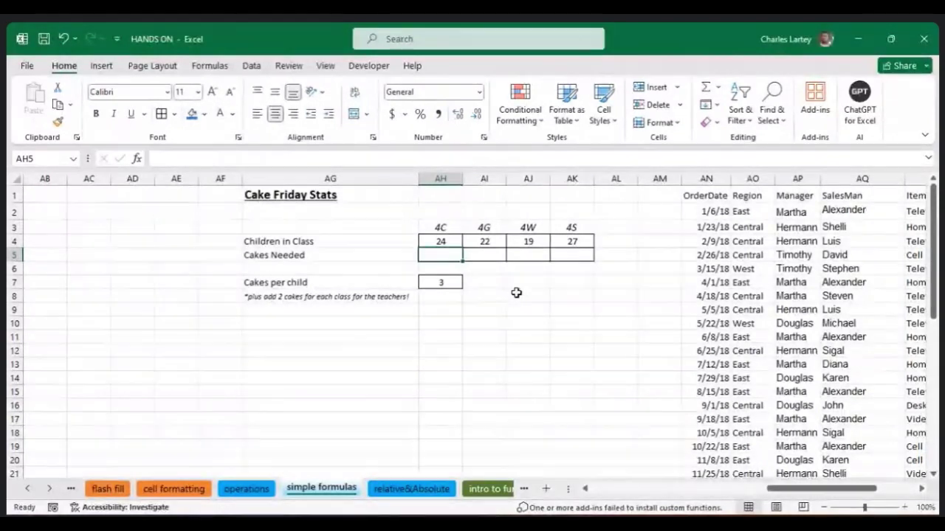
pyautogui.write('=')
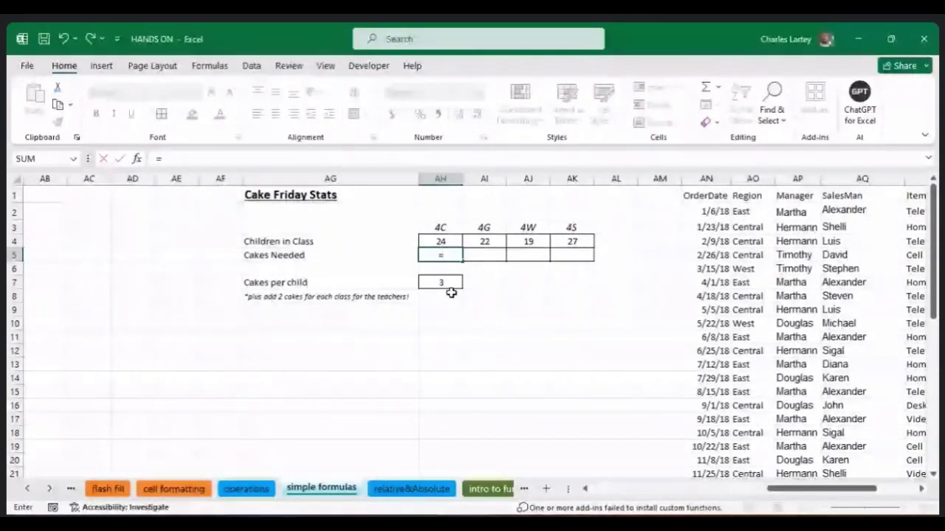
pyautogui.click(448, 287)
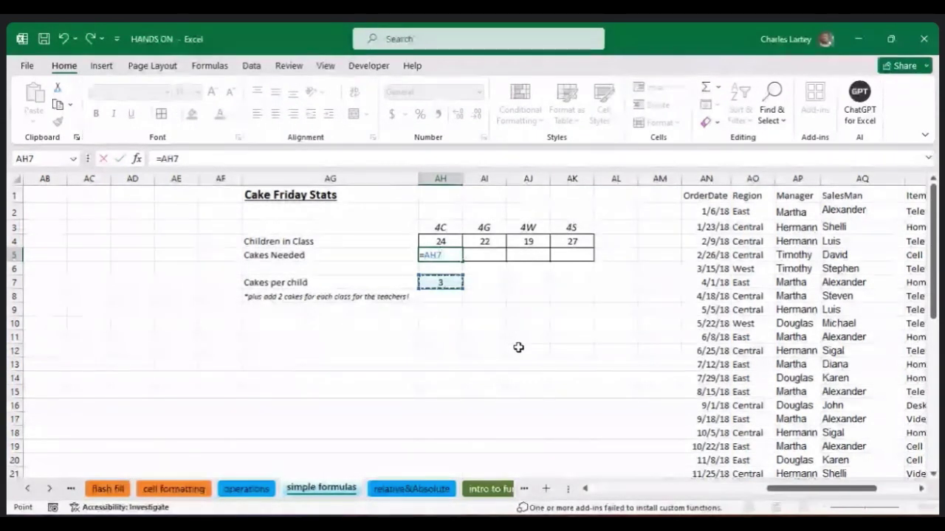
pyautogui.write('+')
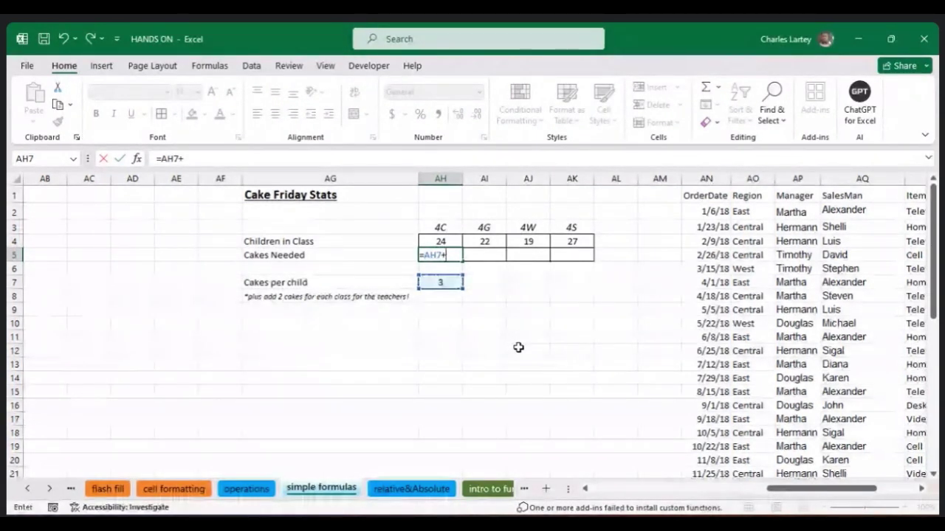
pyautogui.write('2')
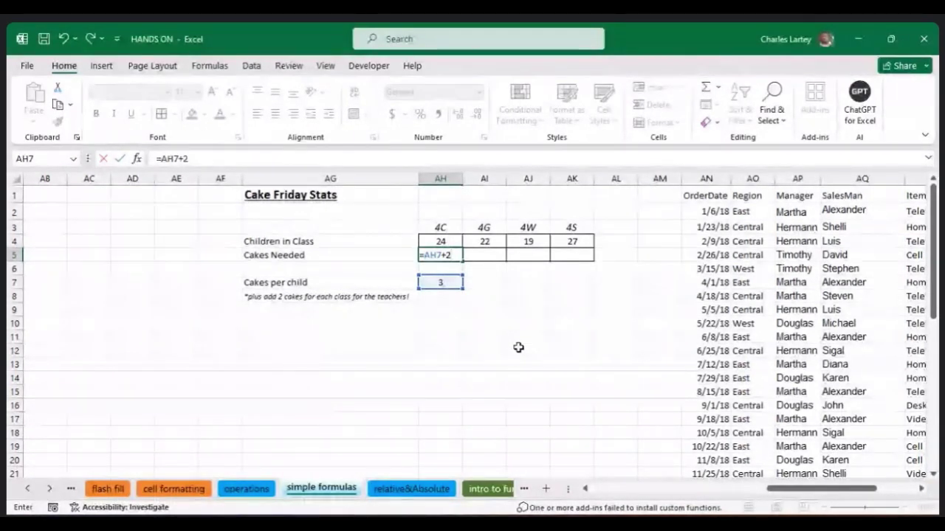
pyautogui.press('BackSpace')
pyautogui.press('BackSpace')
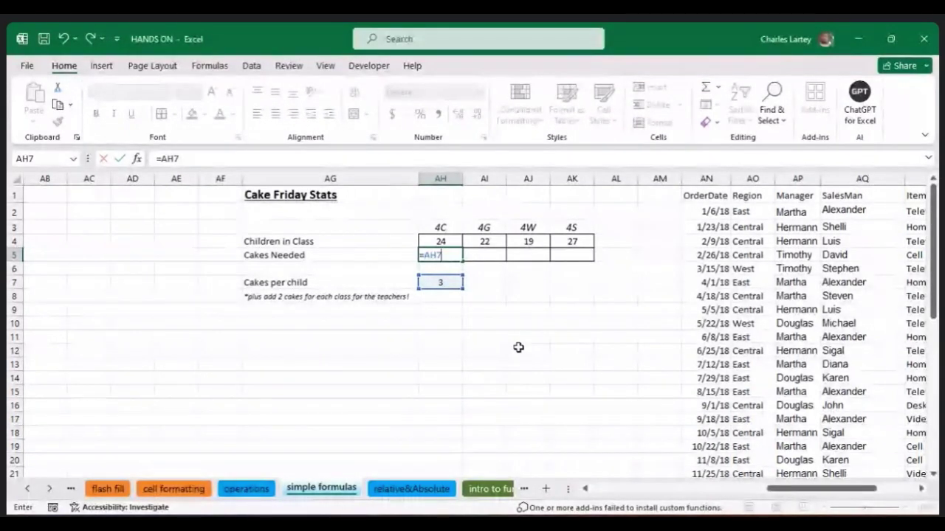
# Complete the Cakes Needed formula for class 4C in AH5 as =(AH7*24)+2.
pyautogui.write('*')
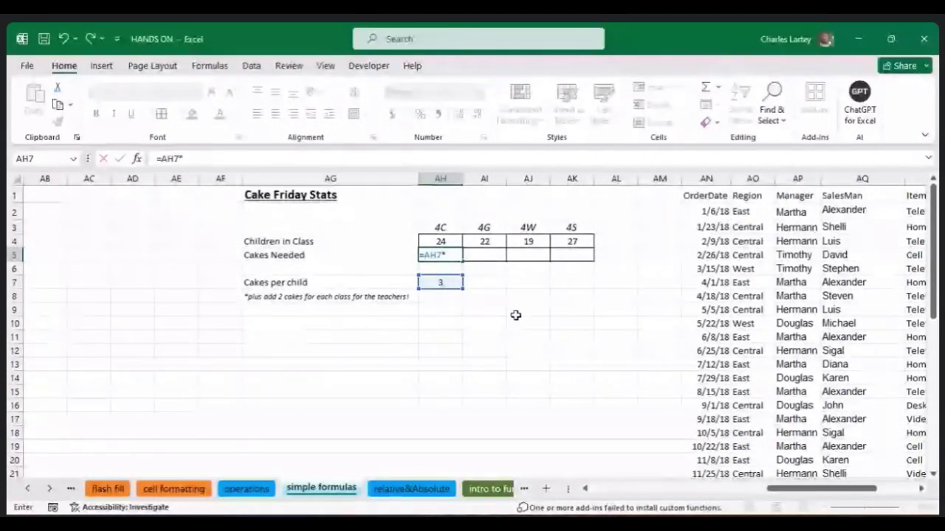
pyautogui.write('24')
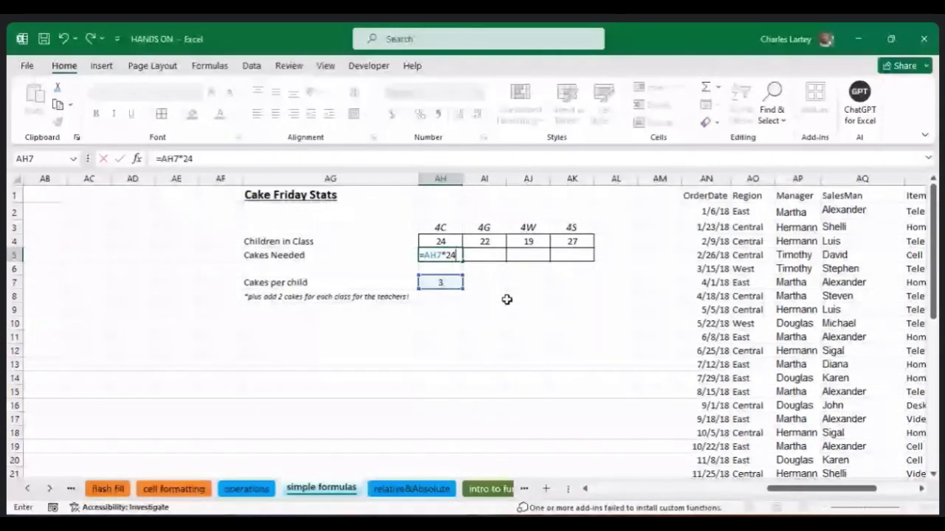
pyautogui.click(161, 158)
pyautogui.write('(')
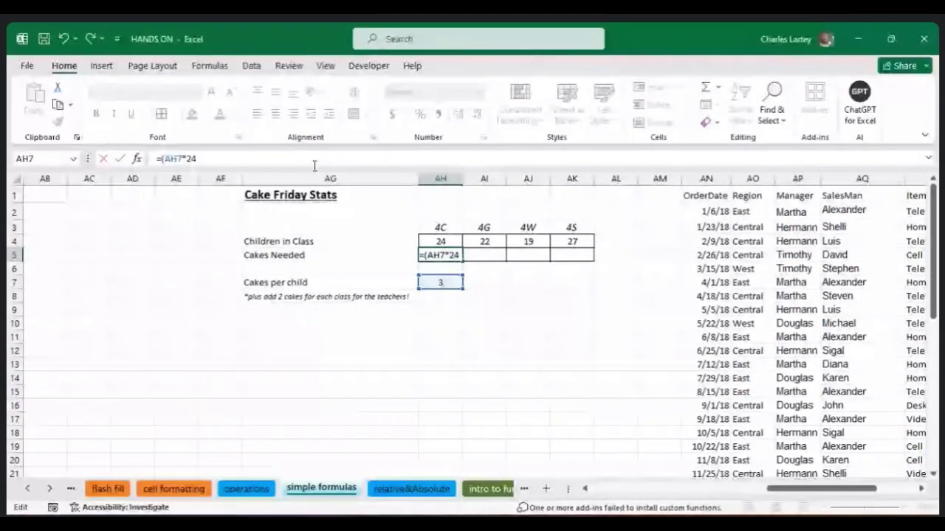
pyautogui.click(201, 158)
pyautogui.write(')')
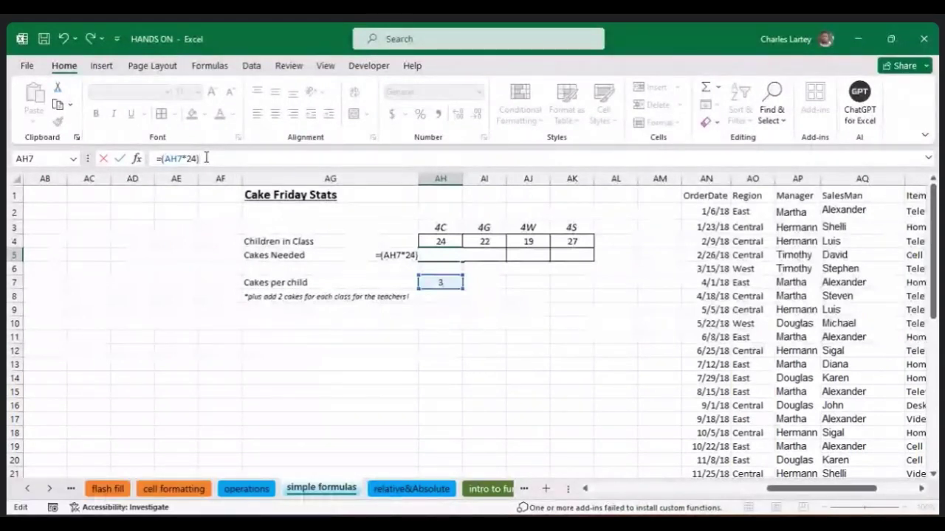
pyautogui.write('+2')
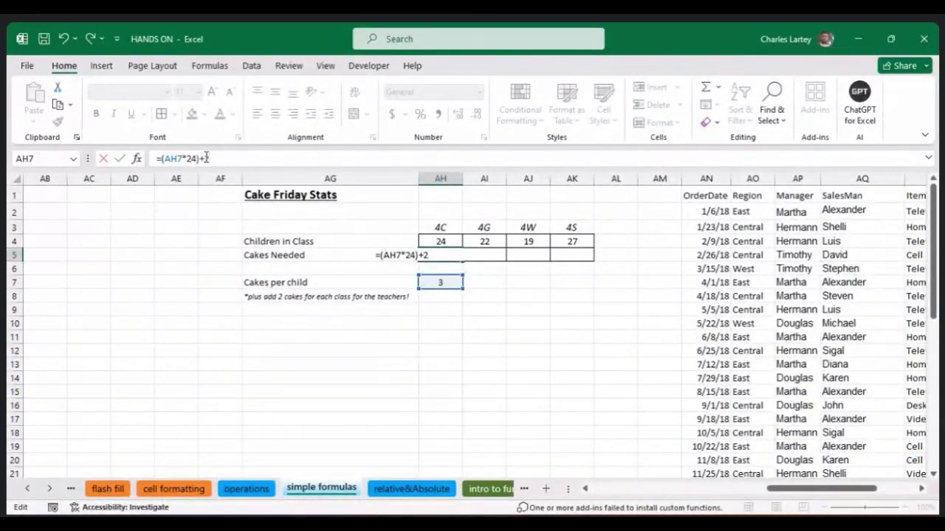
pyautogui.press('Return')
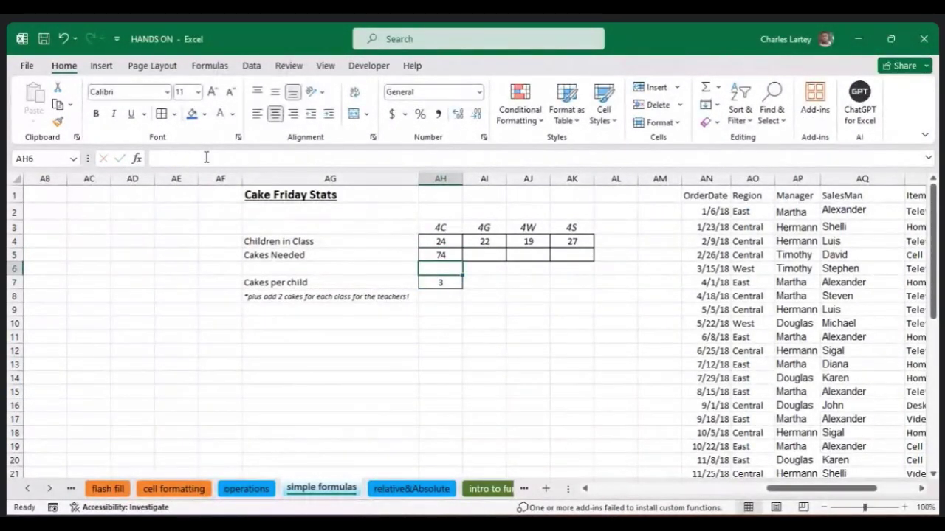
# Enter =(AH7*24)+2 in AI5 as the Cakes Needed formula for class 4G.
pyautogui.click(492, 308)
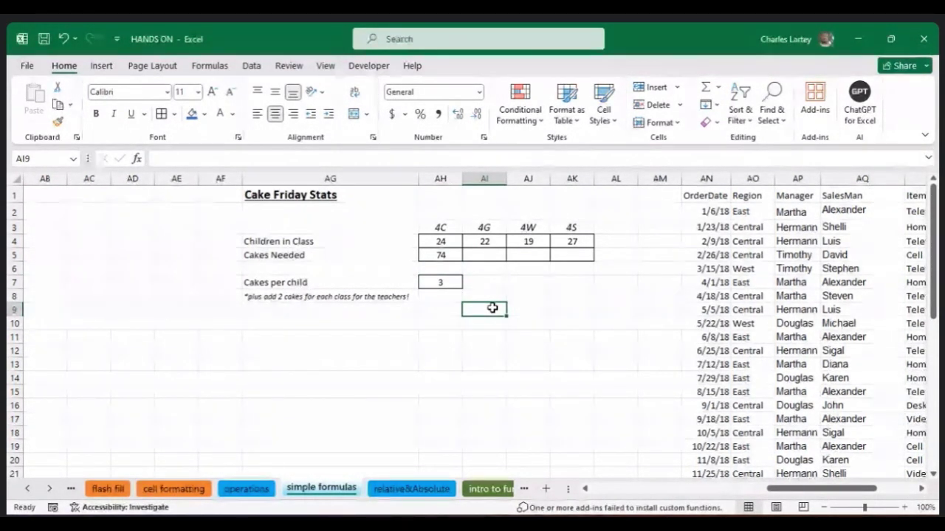
pyautogui.click(452, 259)
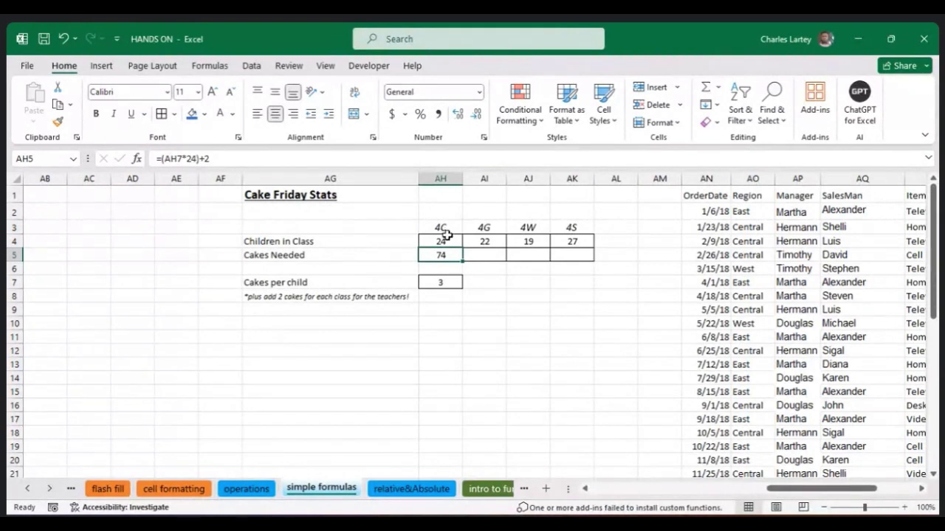
pyautogui.click(480, 254)
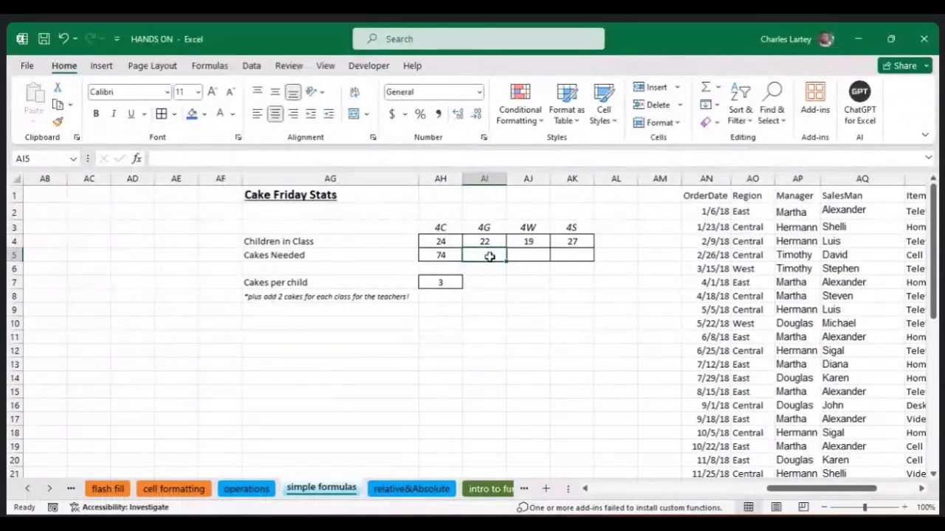
pyautogui.write('=')
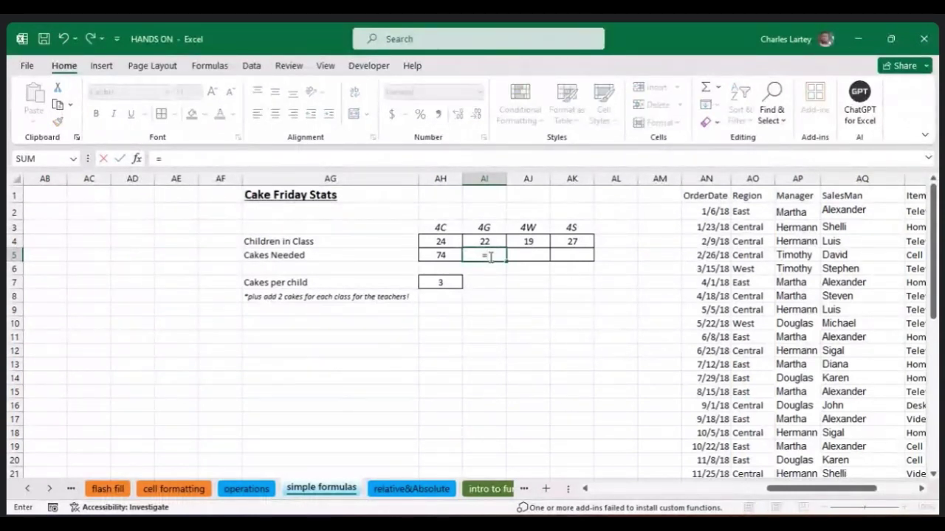
pyautogui.click(438, 283)
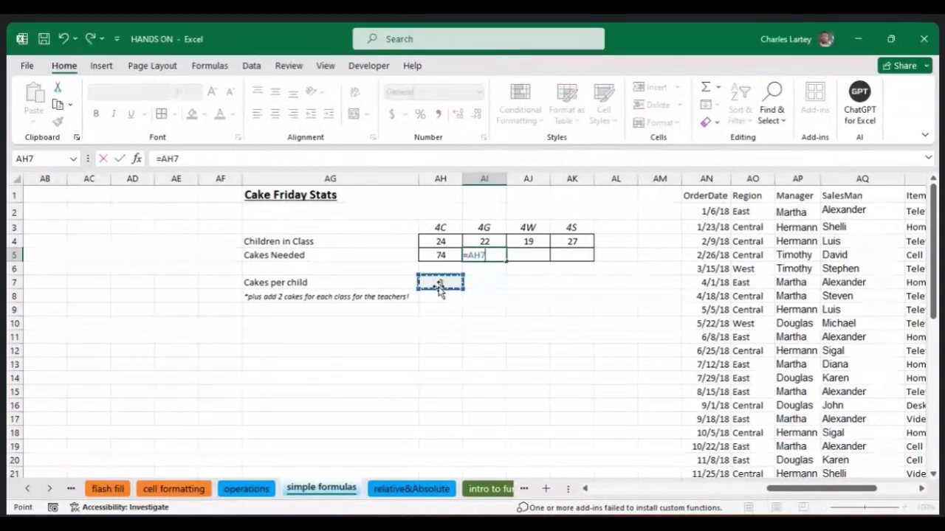
pyautogui.write('*2')
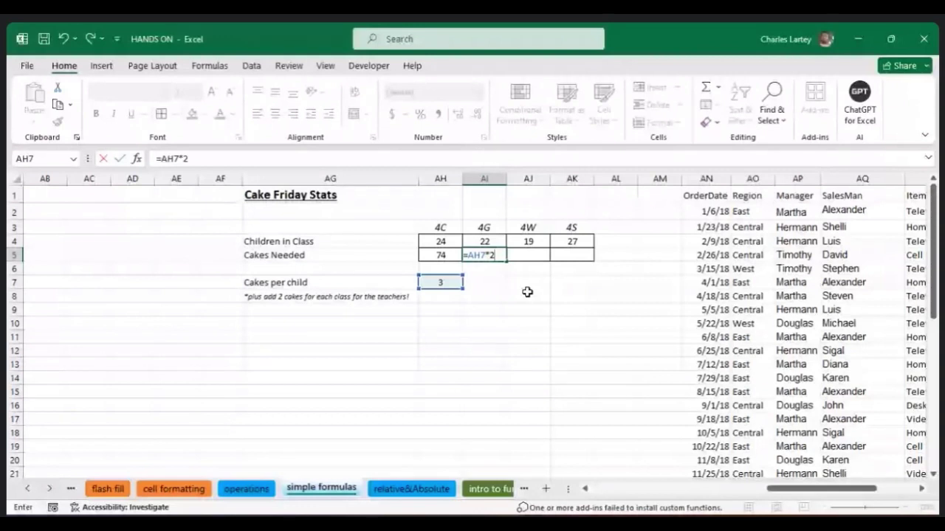
pyautogui.write('4)')
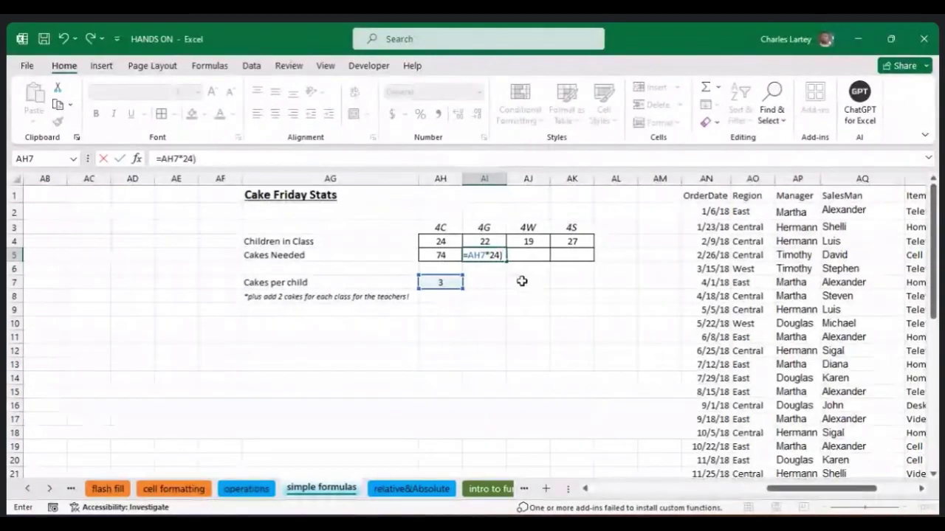
pyautogui.click(160, 159)
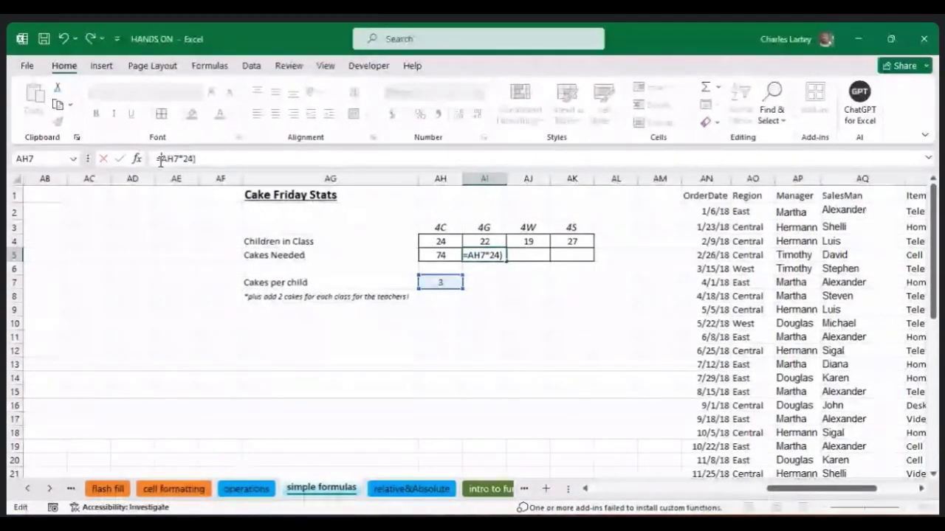
pyautogui.write('(')
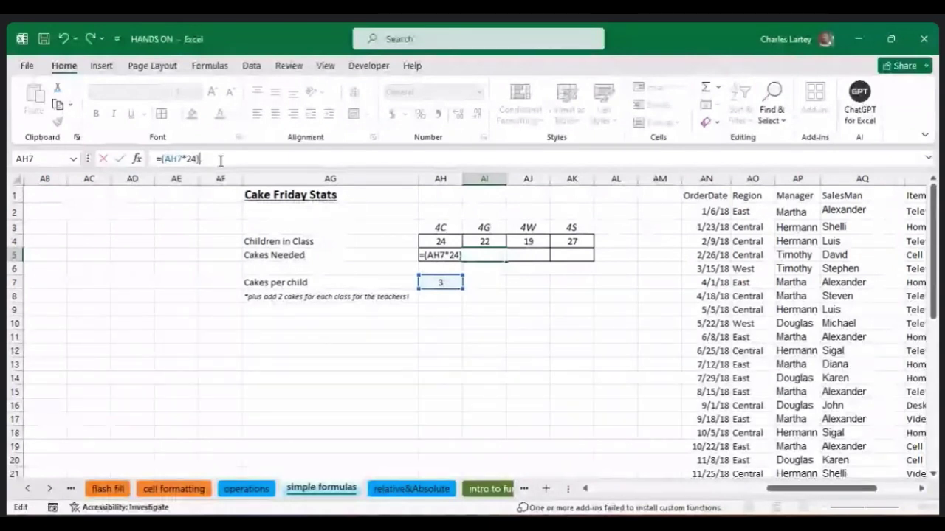
pyautogui.click(220, 161)
pyautogui.write('+2')
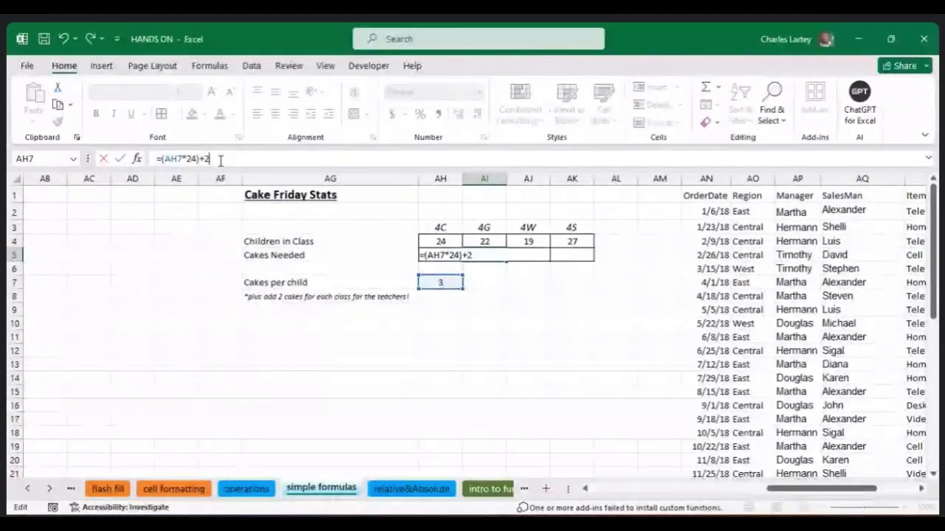
pyautogui.press('Return')
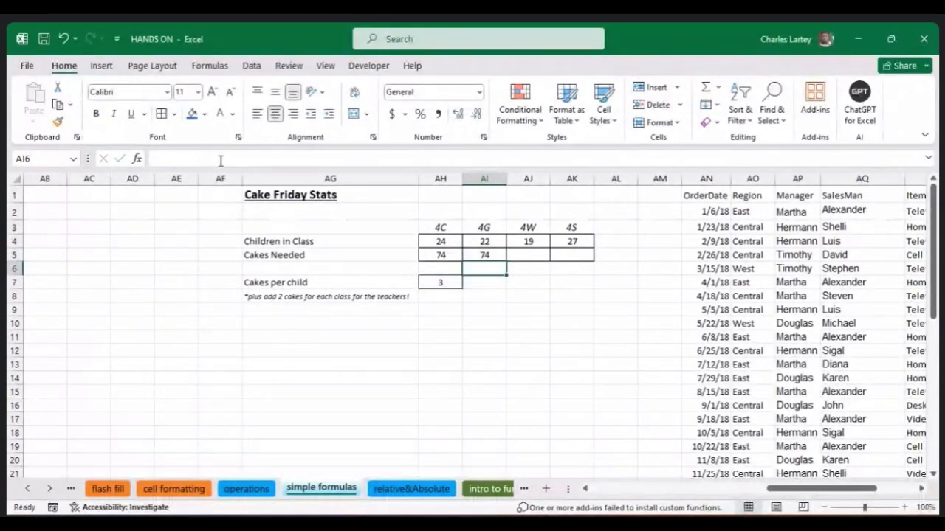
# Change the multiplier in the class 4G formula in AI5 to 22, giving =(AH7*22)+2.
pyautogui.click(498, 255)
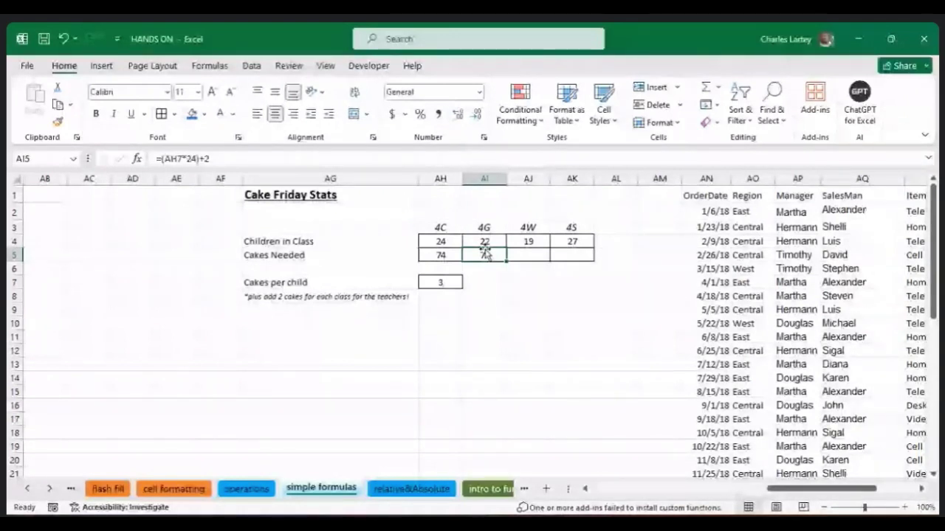
pyautogui.click(195, 159)
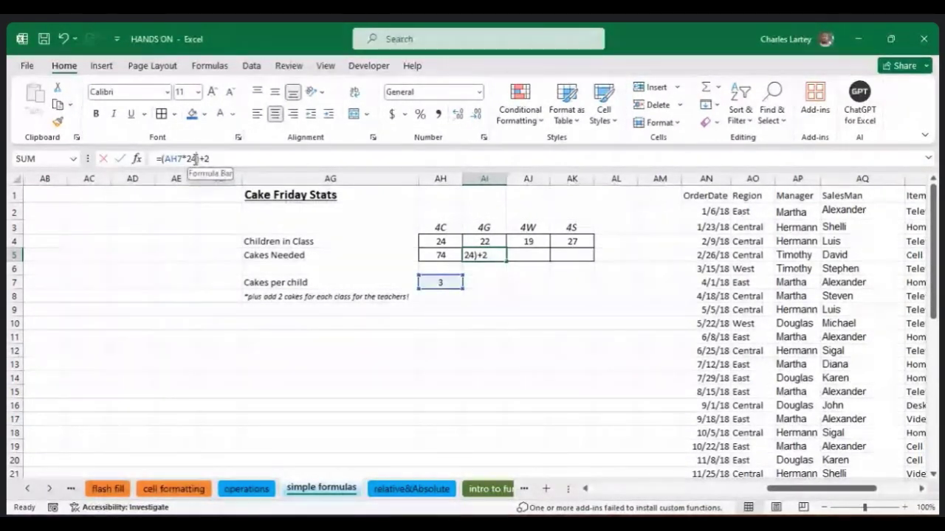
pyautogui.press('BackSpace')
pyautogui.press('Return')
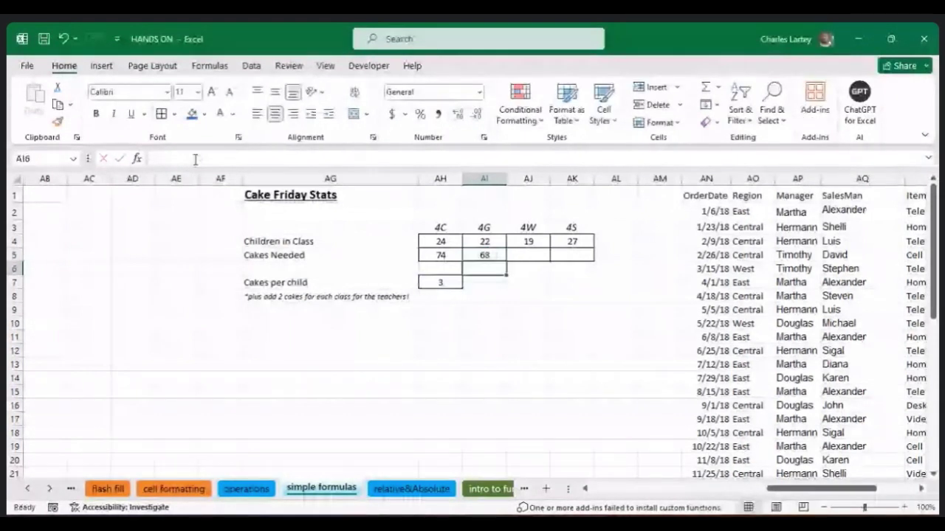
pyautogui.click(485, 257)
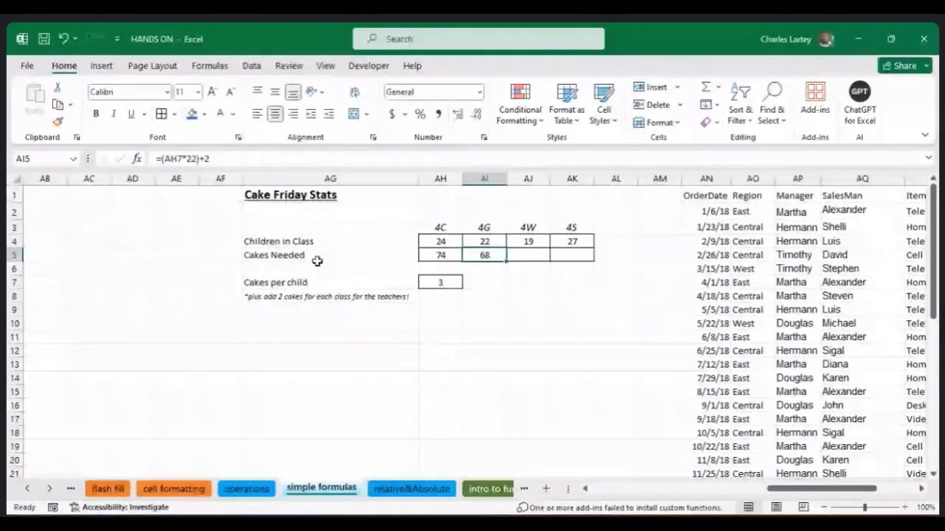
# Replace the class 4G formula in AI5 with =AH7*AI4+2, referencing the cakes-per-child and children-in-class cells.
pyautogui.doubleClick(194, 158)
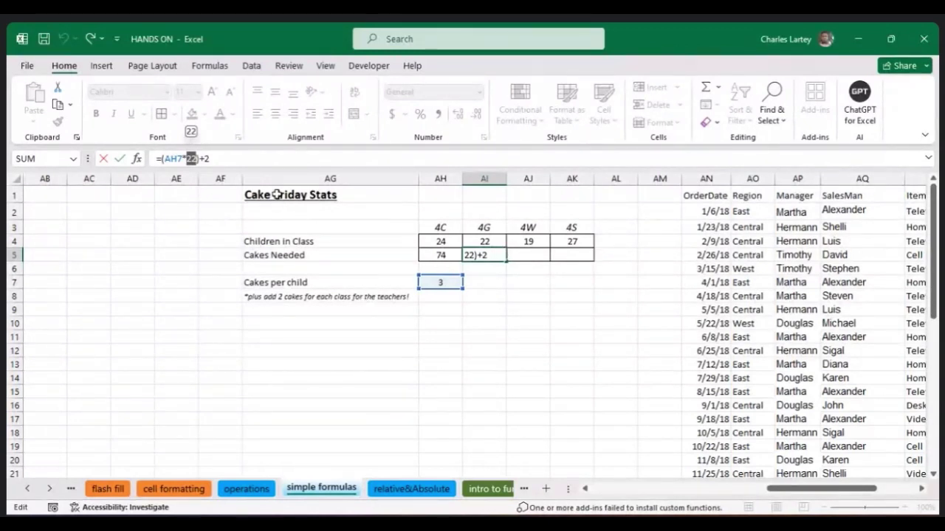
pyautogui.moveTo(250, 154); pyautogui.dragTo(51, 162)
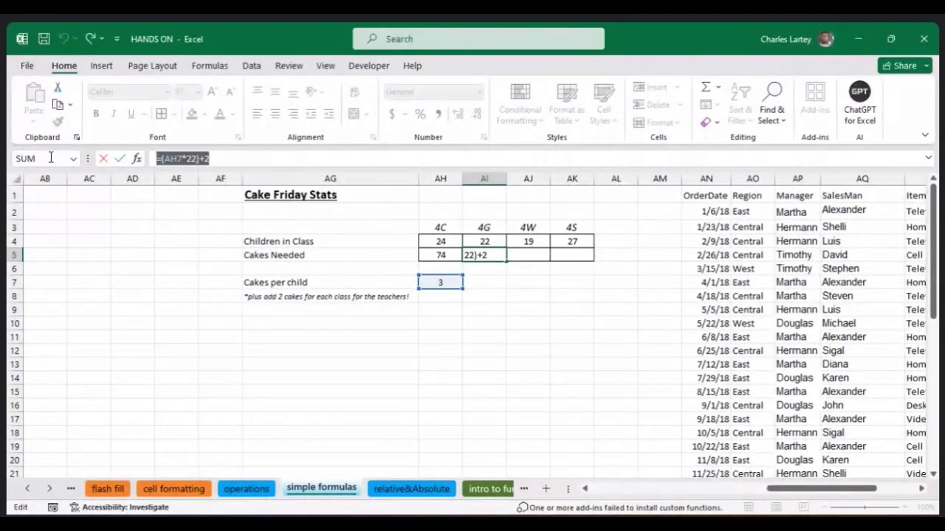
pyautogui.press('BackSpace')
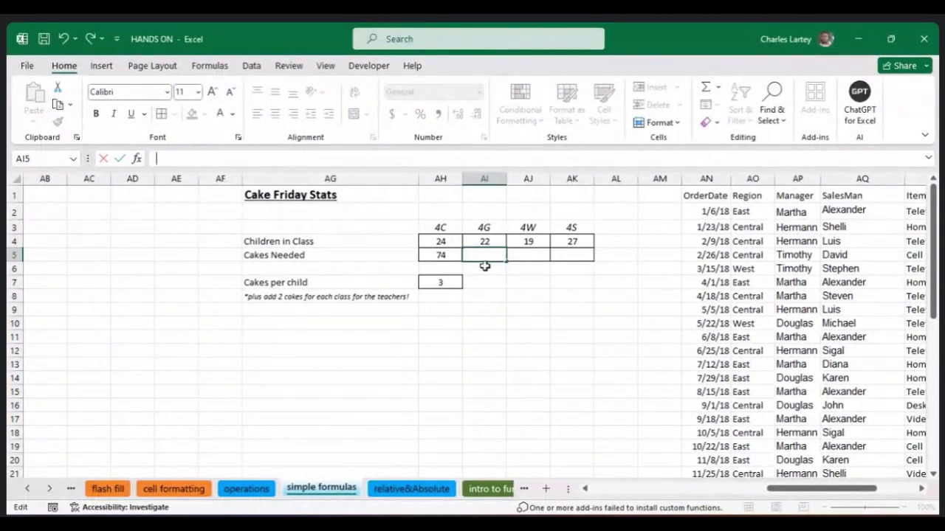
pyautogui.write('=')
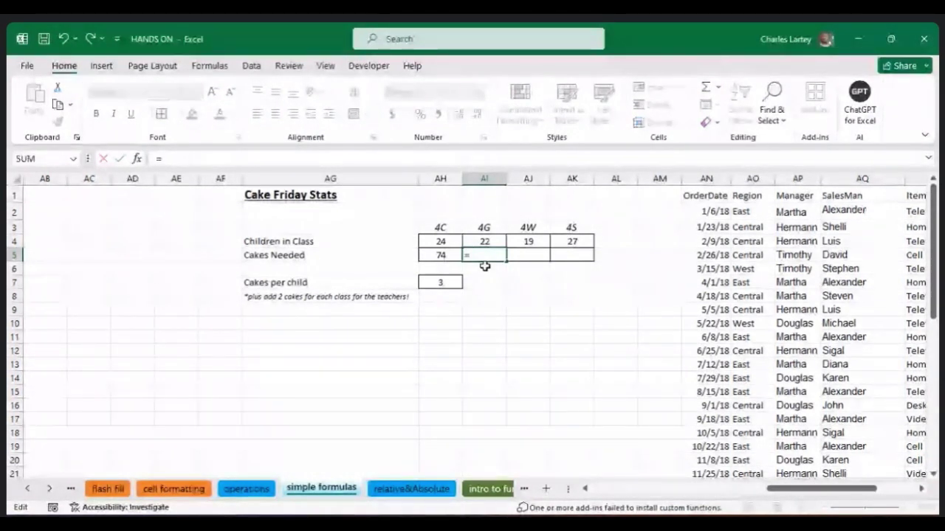
pyautogui.click(447, 282)
pyautogui.write('*')
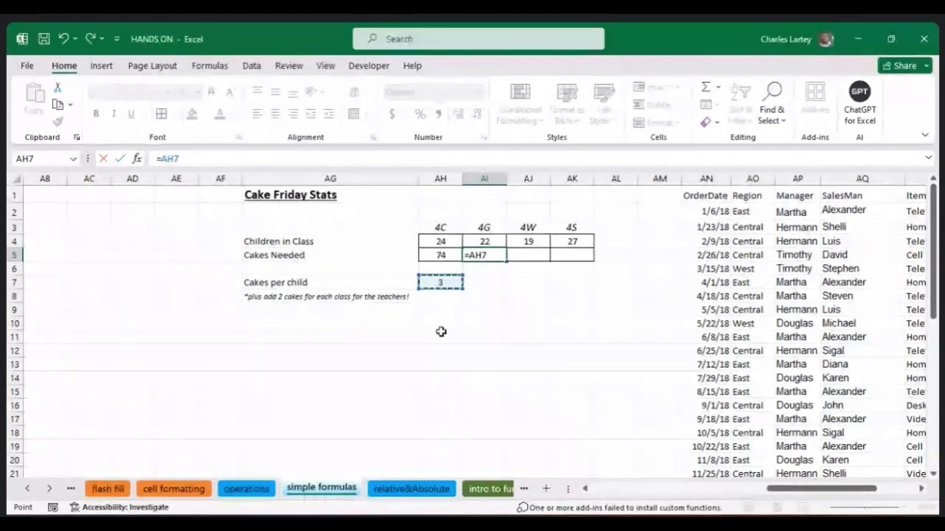
pyautogui.click(488, 241)
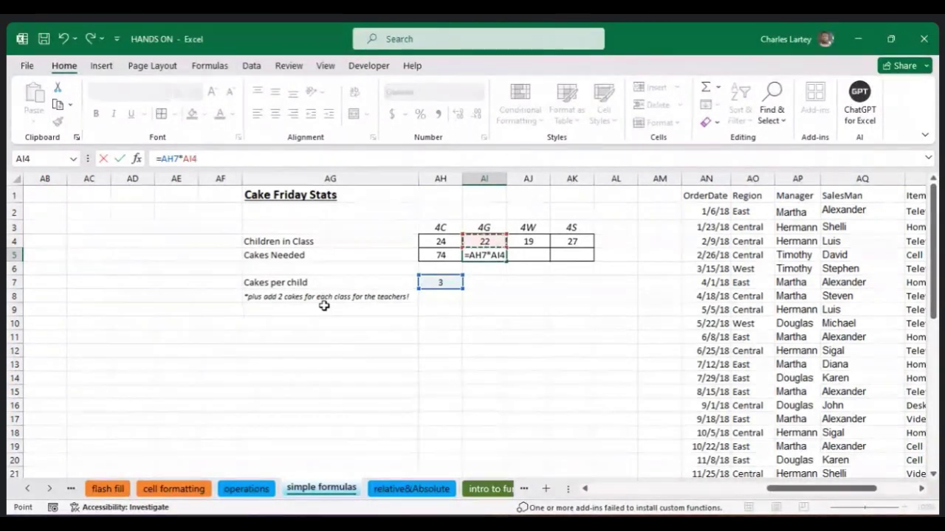
pyautogui.write('+')
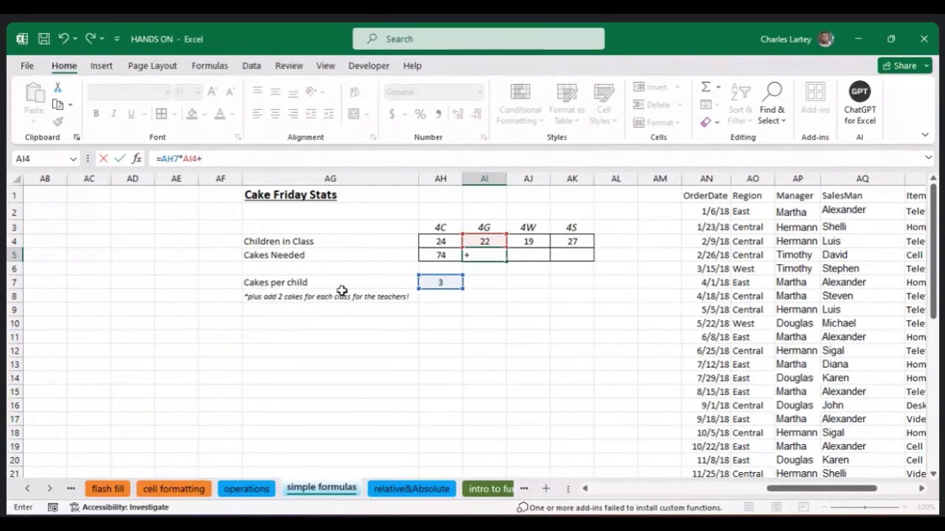
pyautogui.write('2')
pyautogui.press('Return')
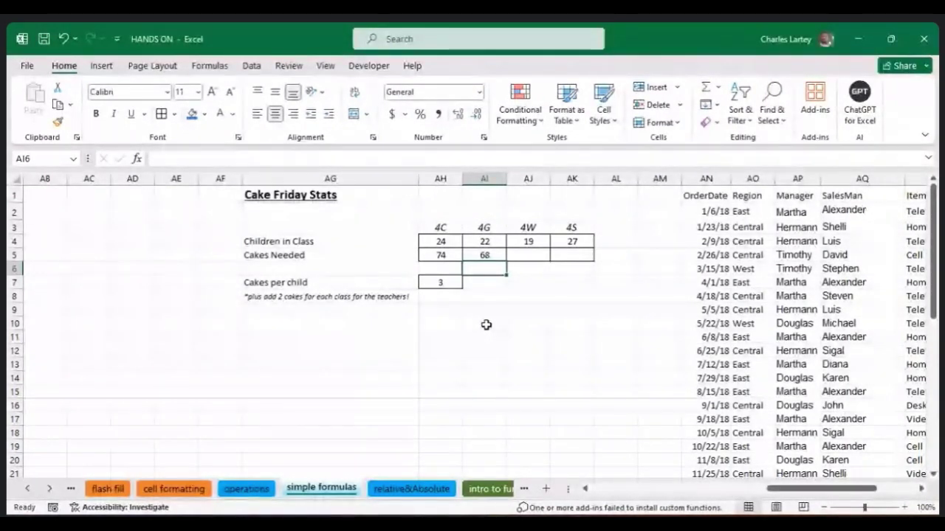
# Enter the order-of-operations example =6-7+4*3 in AI10, highlighting its multiplication and subtraction parts before committing it.
pyautogui.click(485, 324)
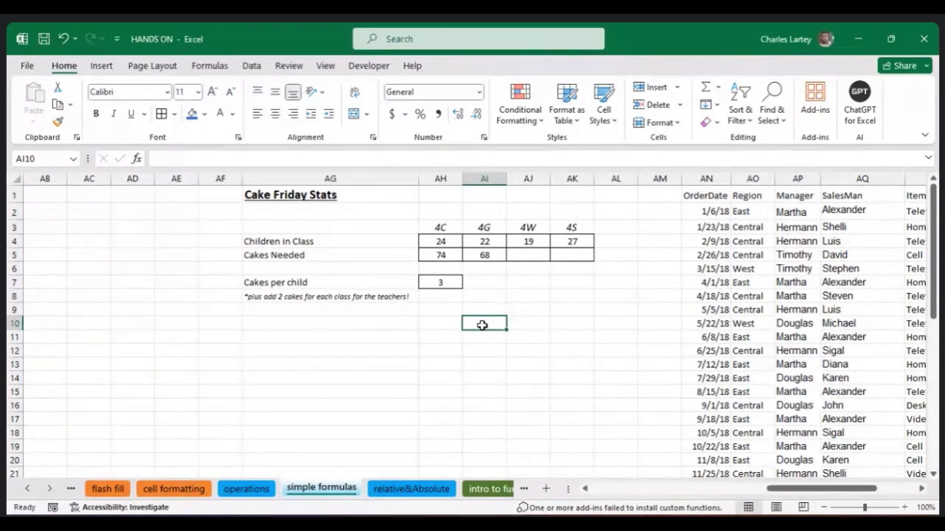
pyautogui.write('=')
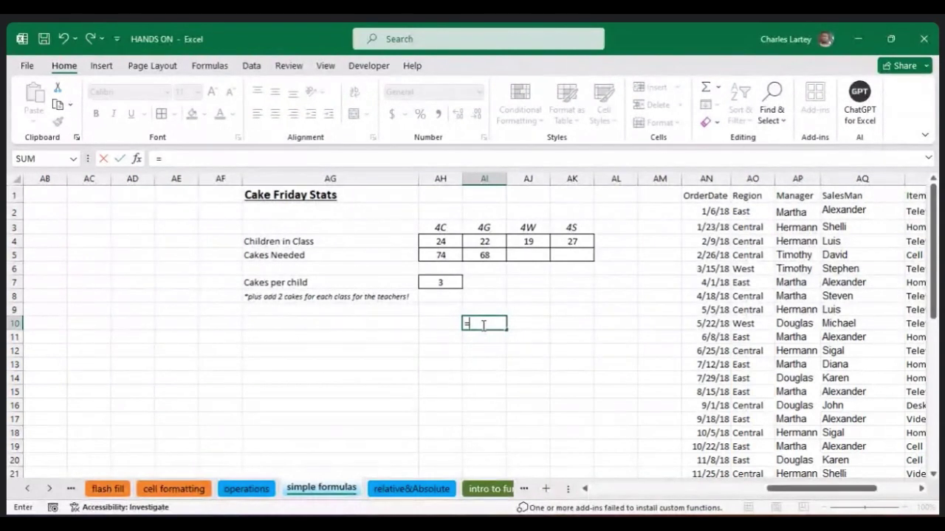
pyautogui.write('6-7+4*')
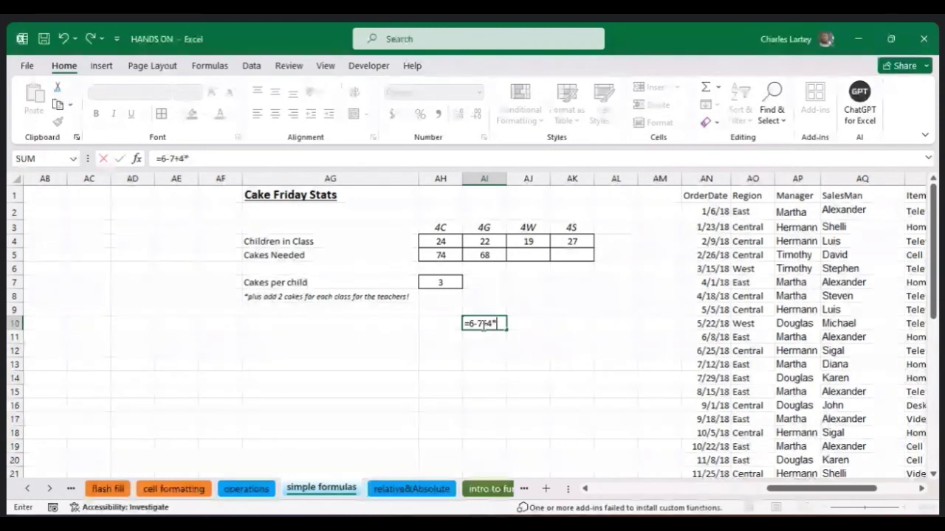
pyautogui.write('3')
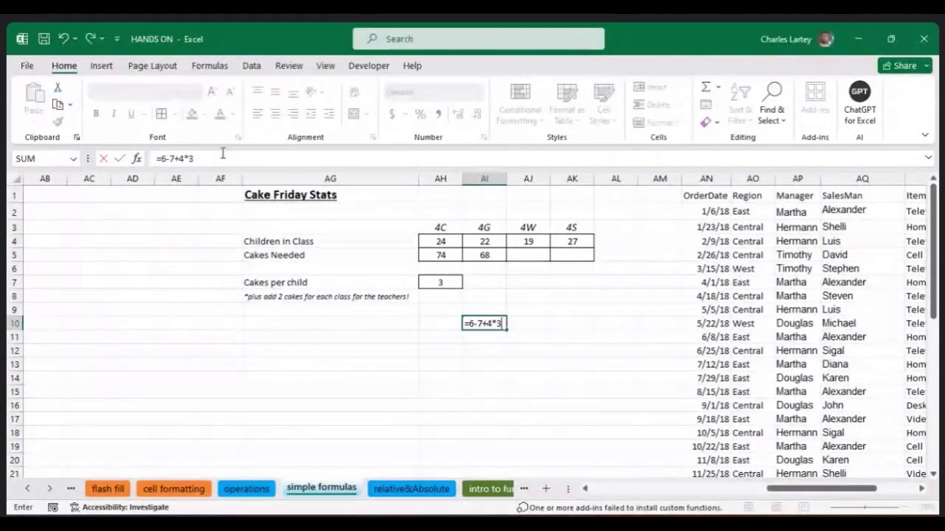
pyautogui.click(173, 158)
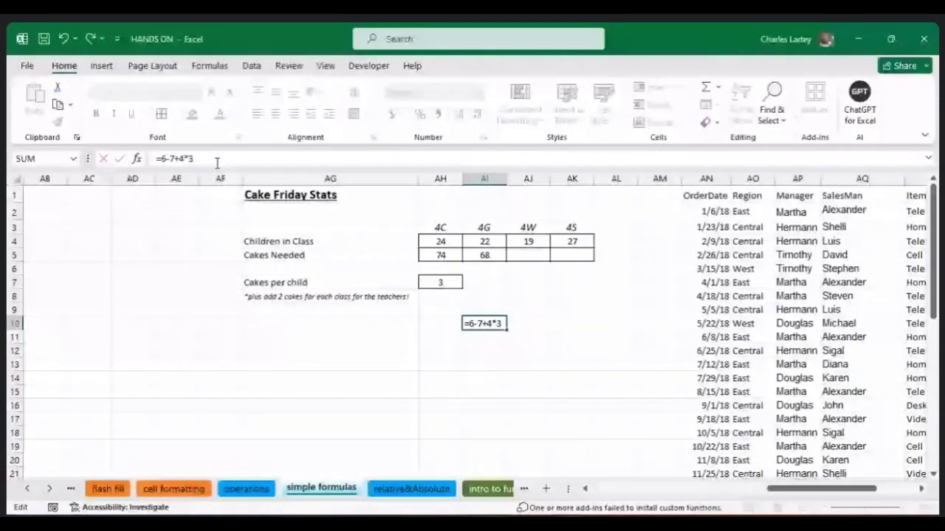
pyautogui.moveTo(195, 158); pyautogui.dragTo(179, 158)
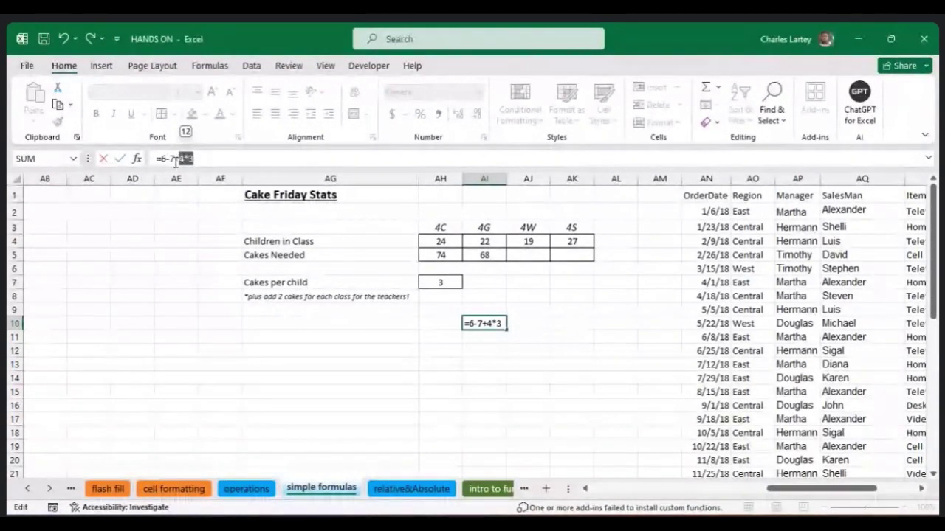
pyautogui.moveTo(175, 159); pyautogui.dragTo(161, 159)
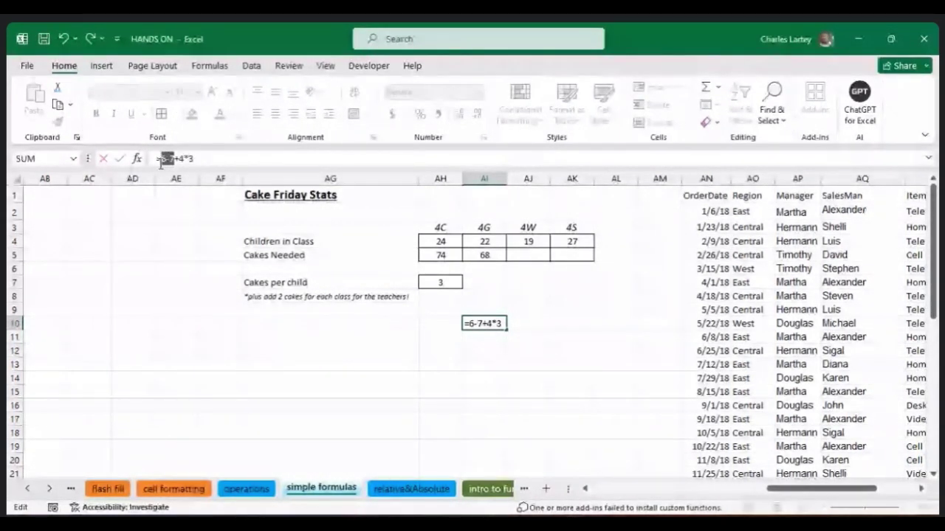
pyautogui.moveTo(173, 159); pyautogui.dragTo(196, 159)
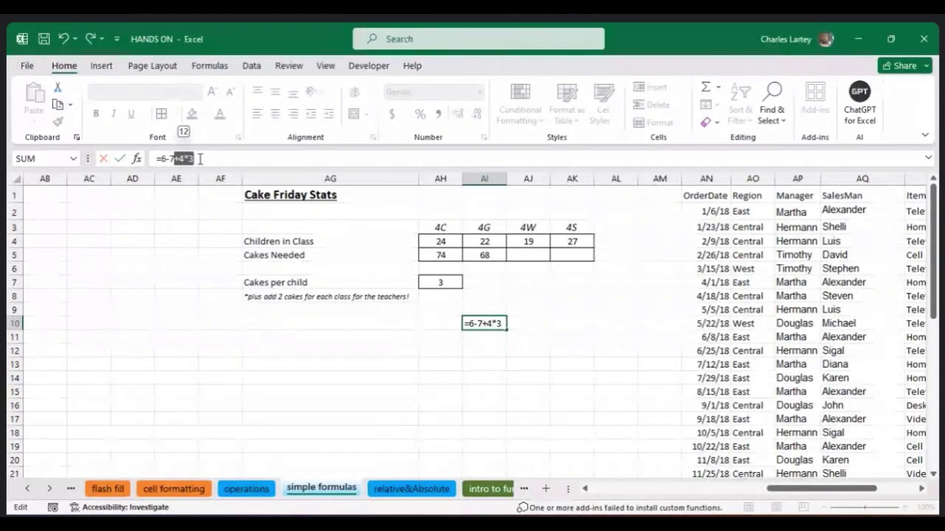
pyautogui.press('Return')
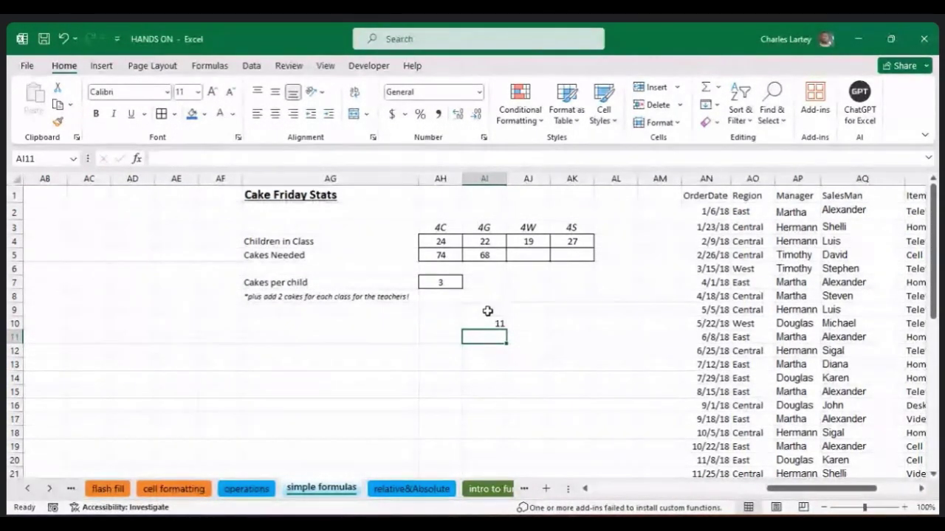
# Add parentheses to the order-of-operations example in AI10 so the formula reads =(6-7+4)*3.
pyautogui.click(495, 325)
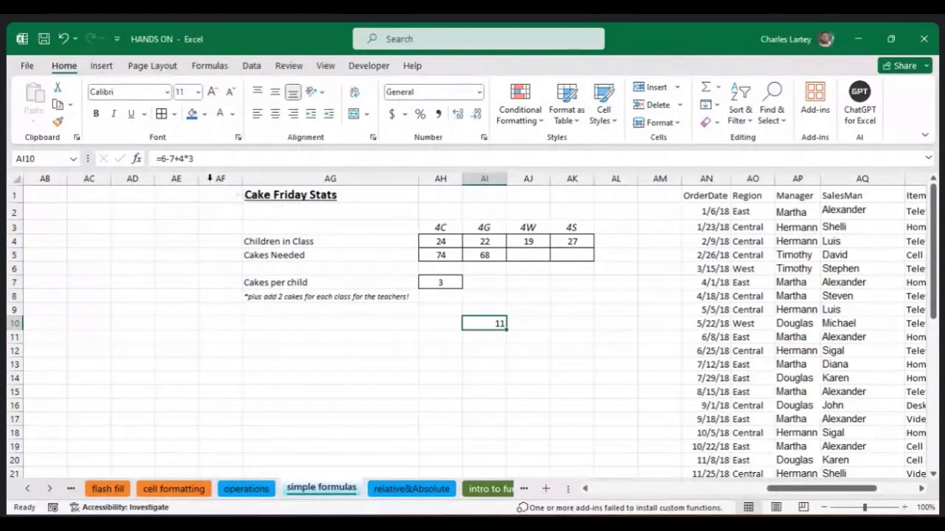
pyautogui.click(186, 157)
pyautogui.moveTo(190, 158); pyautogui.dragTo(174, 158)
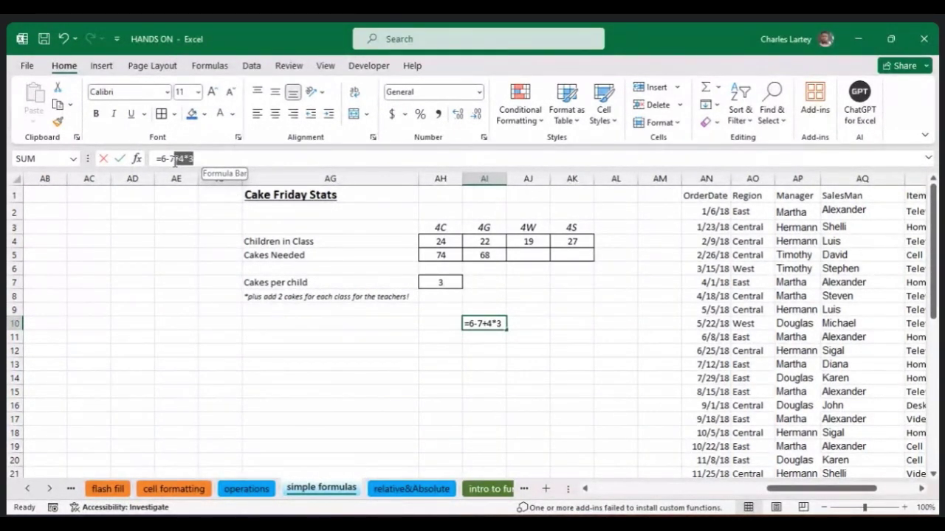
pyautogui.click(215, 160)
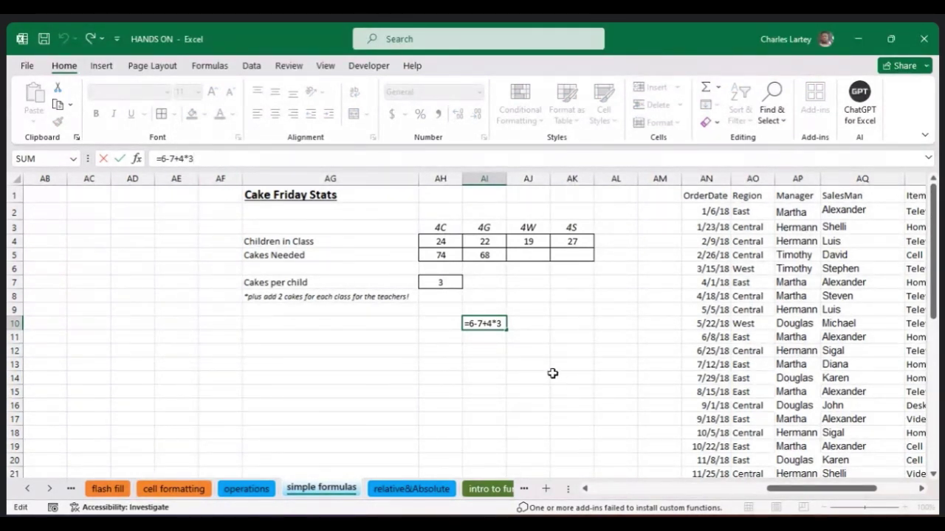
pyautogui.click(186, 160)
pyautogui.write(')')
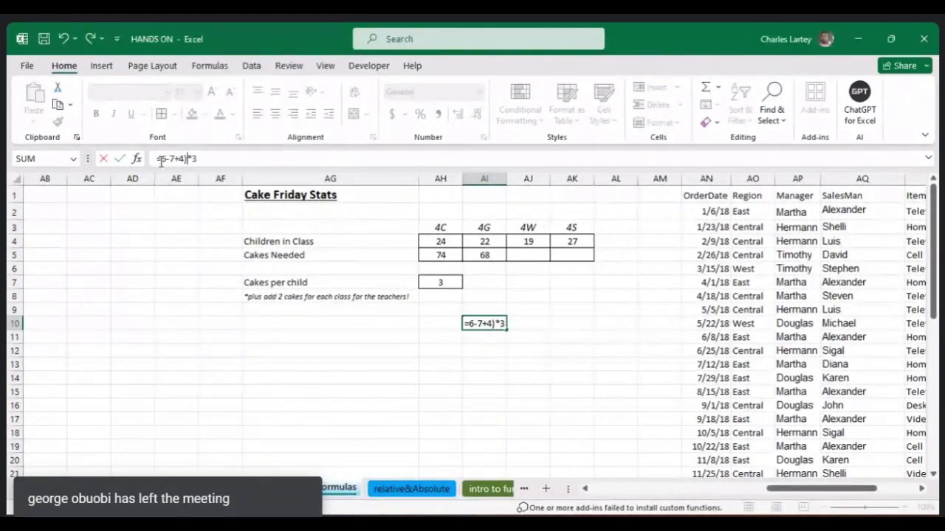
pyautogui.click(161, 159)
pyautogui.write('(')
pyautogui.moveTo(192, 159); pyautogui.dragTo(158, 161)
pyautogui.click(200, 159)
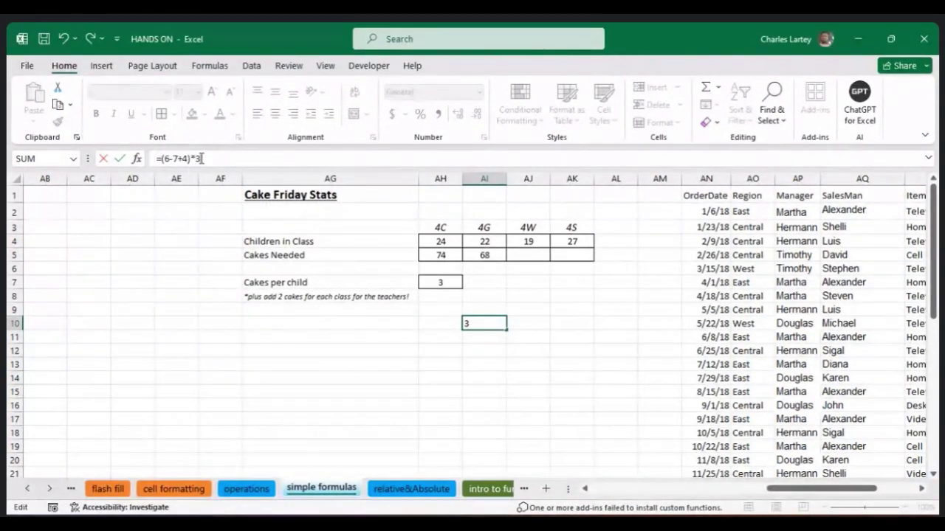
pyautogui.press('Return')
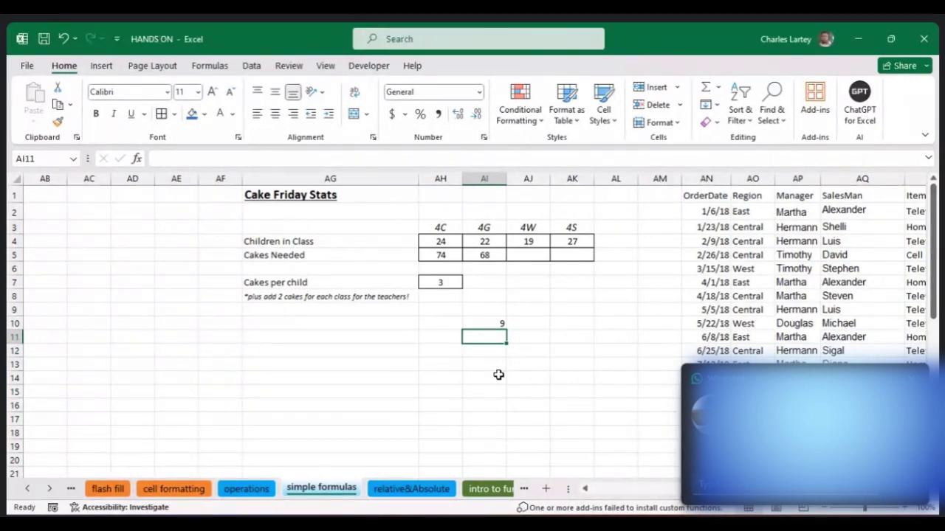
# Clear the order-of-operations example from AI10.
pyautogui.click(502, 323)
pyautogui.press('Delete')
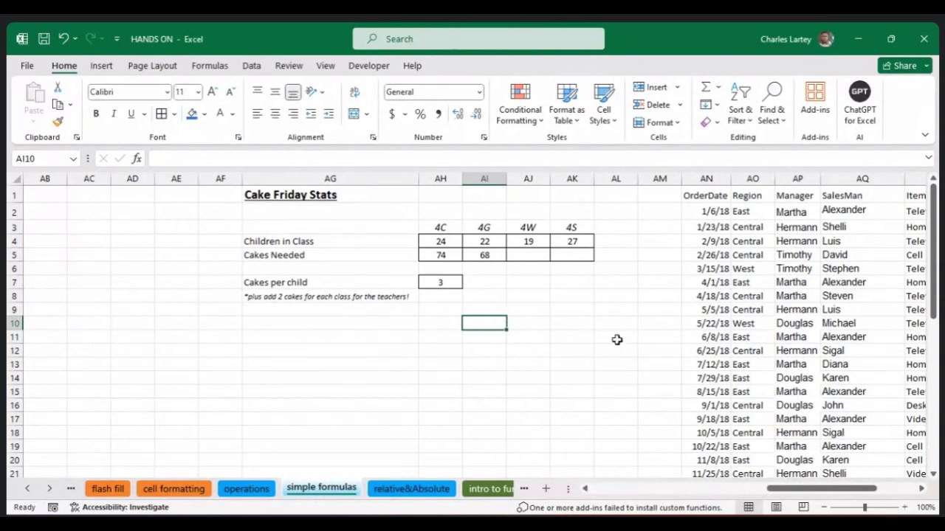
pyautogui.hscroll(4, 617, 339)
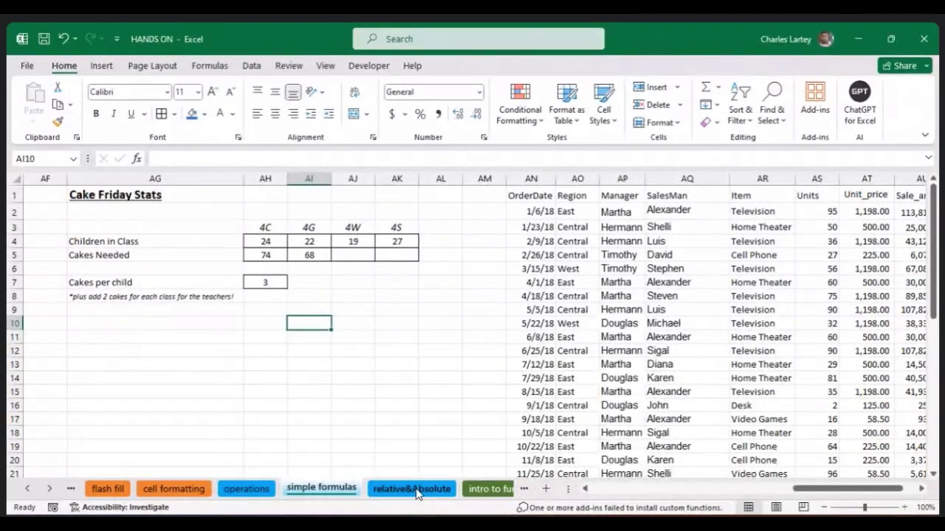
# Fill the class 4C Cakes Needed formula from AH5 across AI5:AK5 and reselect AH5 to check its formula.
pyautogui.click(274, 254)
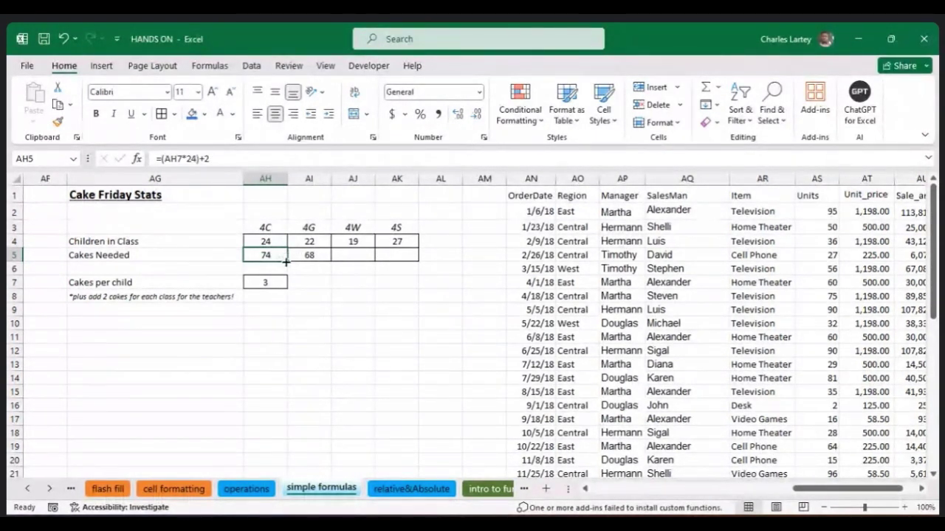
pyautogui.moveTo(288, 259); pyautogui.dragTo(423, 261)
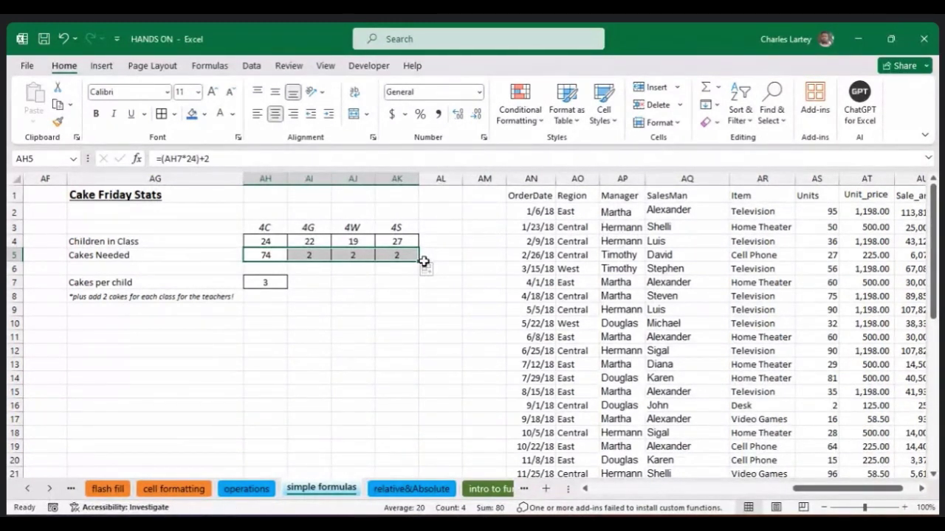
pyautogui.moveTo(319, 252); pyautogui.dragTo(401, 264)
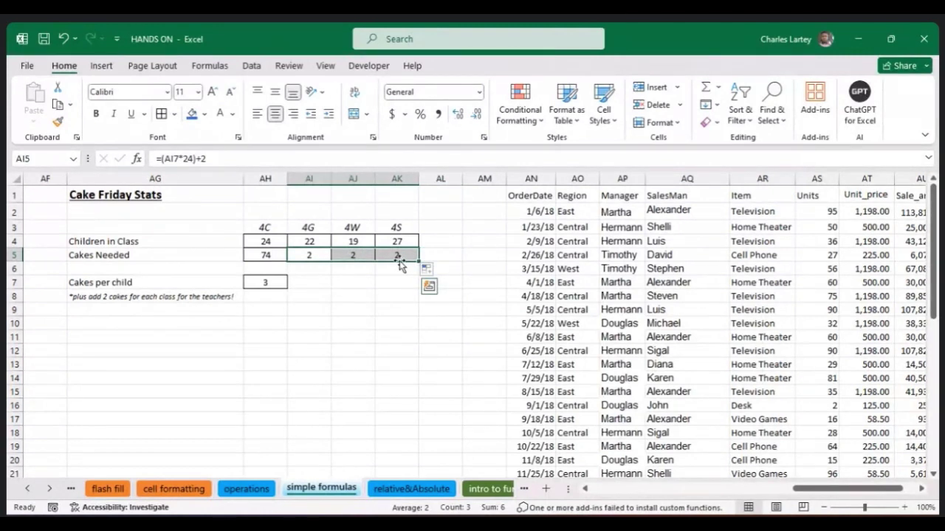
pyautogui.click(276, 256)
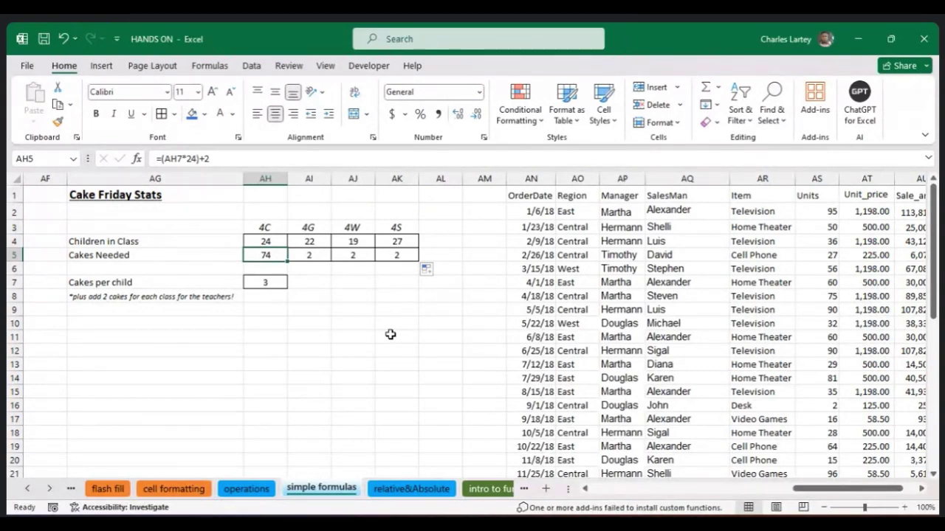
# Switch to the relative&Absolute sheet and show the number block in A1:D4.
pyautogui.click(411, 489)
pyautogui.hscroll(-5, 364, 382)
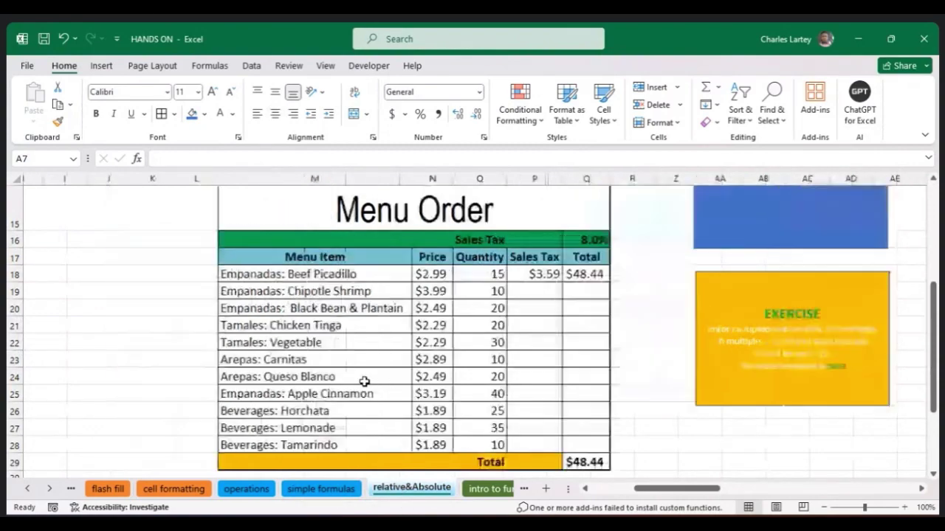
pyautogui.scroll(5, 364, 381)
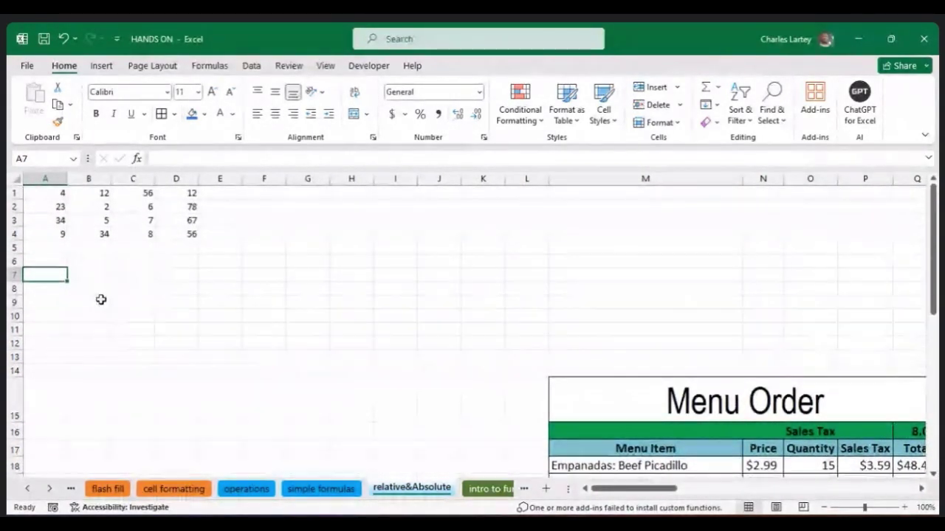
# Enter the relative reference =A1 in A6, below the number block.
pyautogui.click(59, 258)
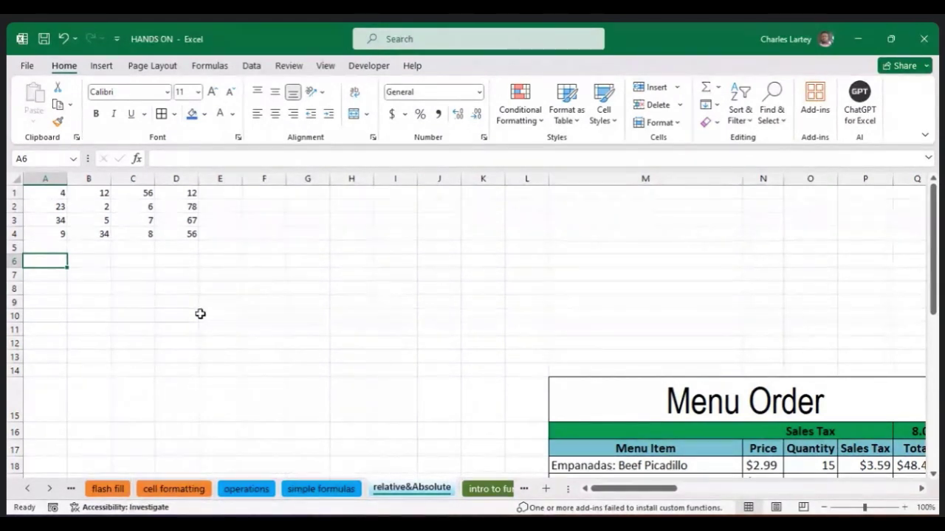
pyautogui.write('=')
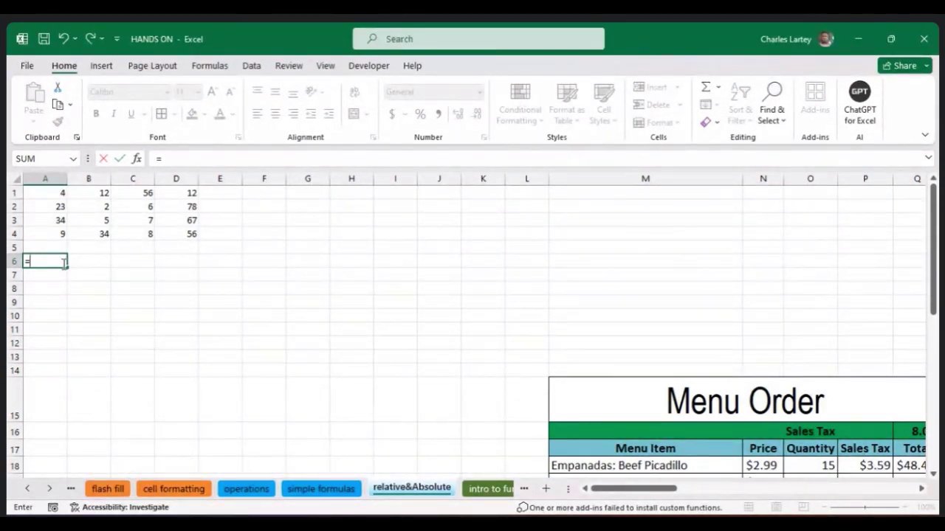
pyautogui.click(60, 193)
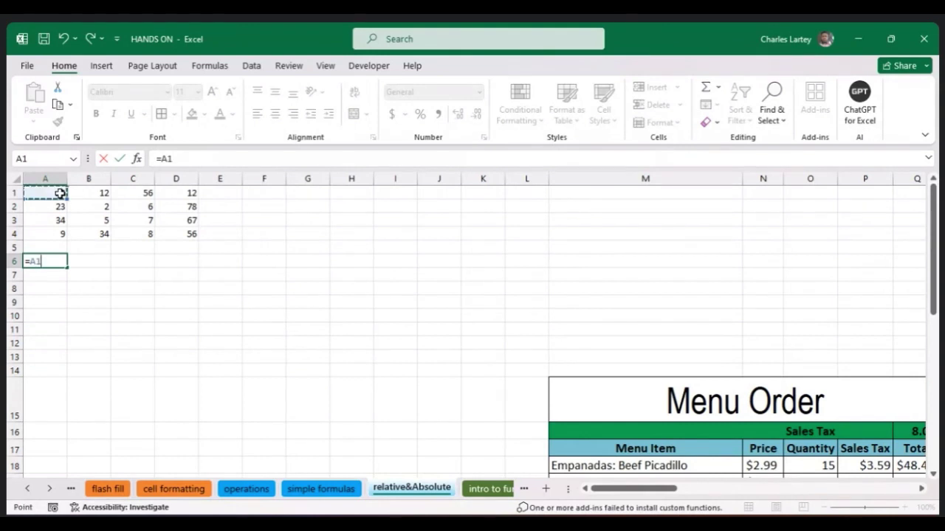
pyautogui.press('Return')
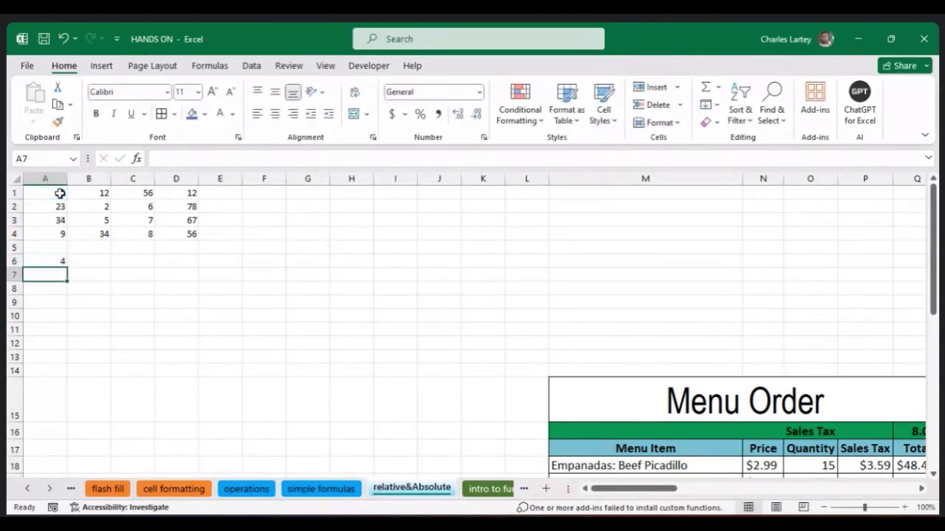
# Fill the A6 formula across to D6 and inspect the cell references in A6, B6 and C6.
pyautogui.click(61, 262)
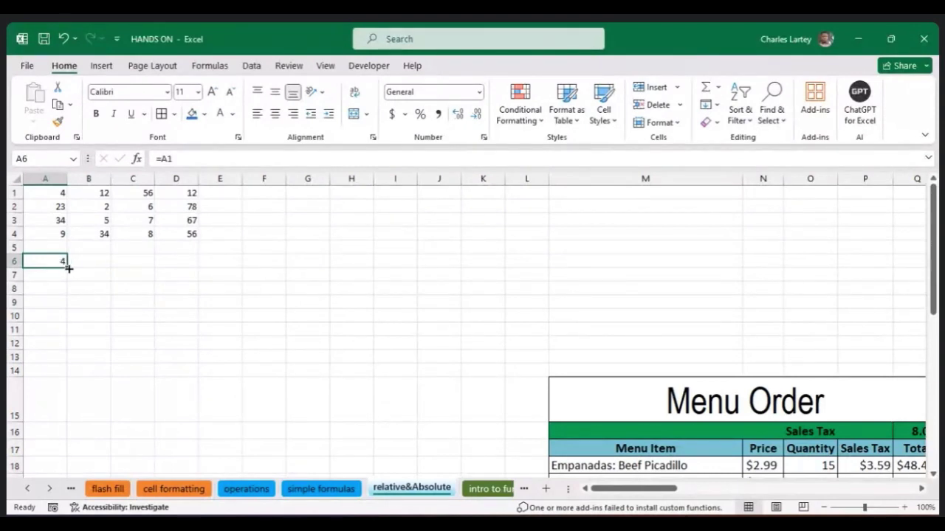
pyautogui.moveTo(68, 268); pyautogui.dragTo(198, 270)
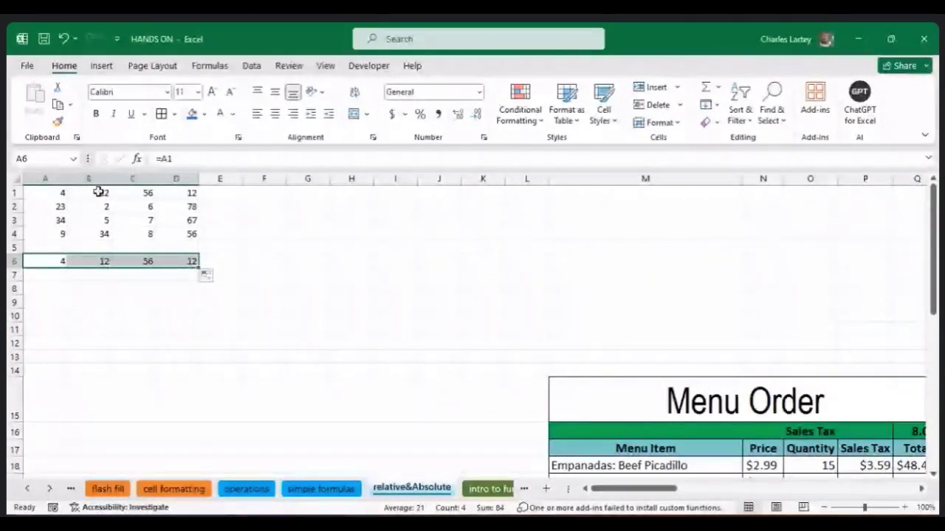
pyautogui.click(59, 260)
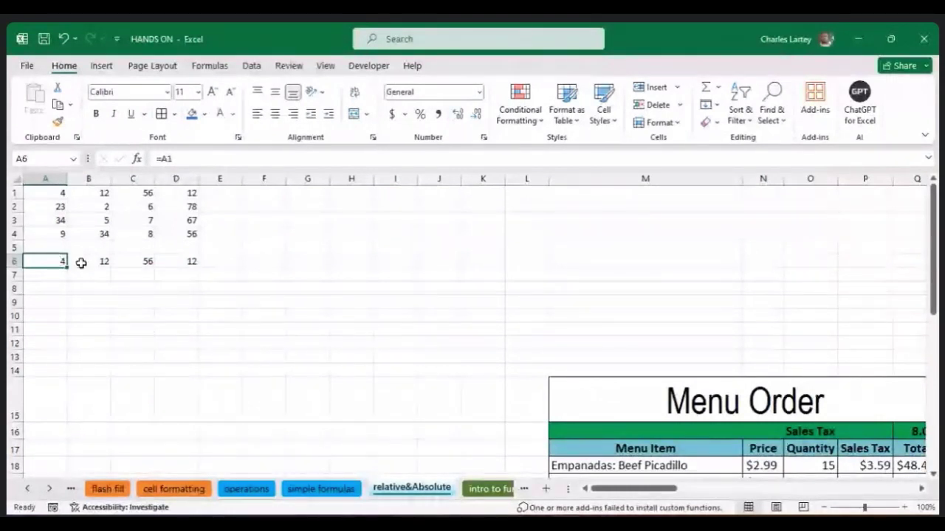
pyautogui.click(79, 262)
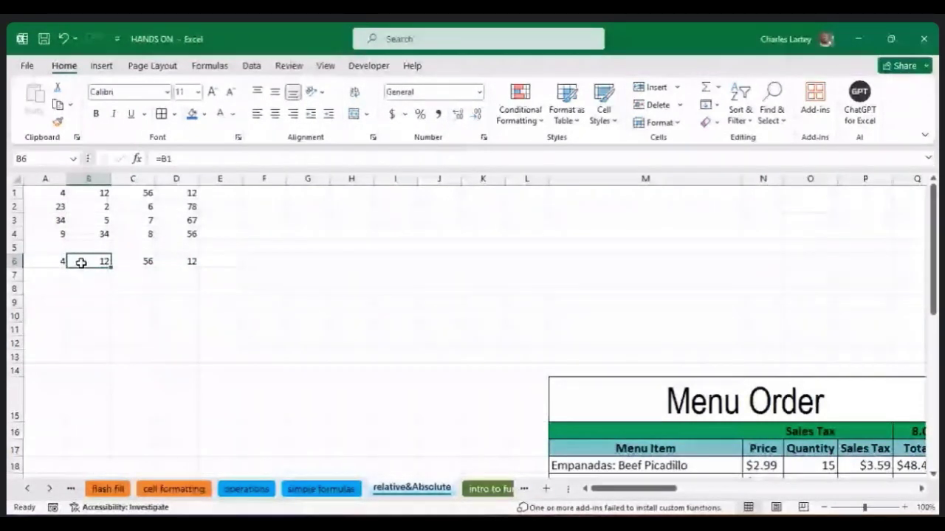
pyautogui.click(128, 264)
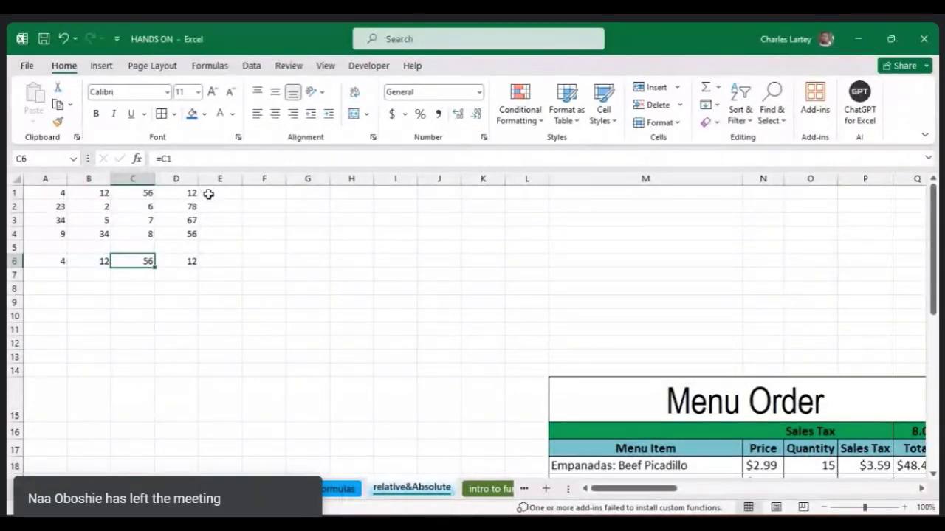
# Fill the A6 formula down to A9 and across to column D, and clear the whole range A6:D9.
pyautogui.click(66, 262)
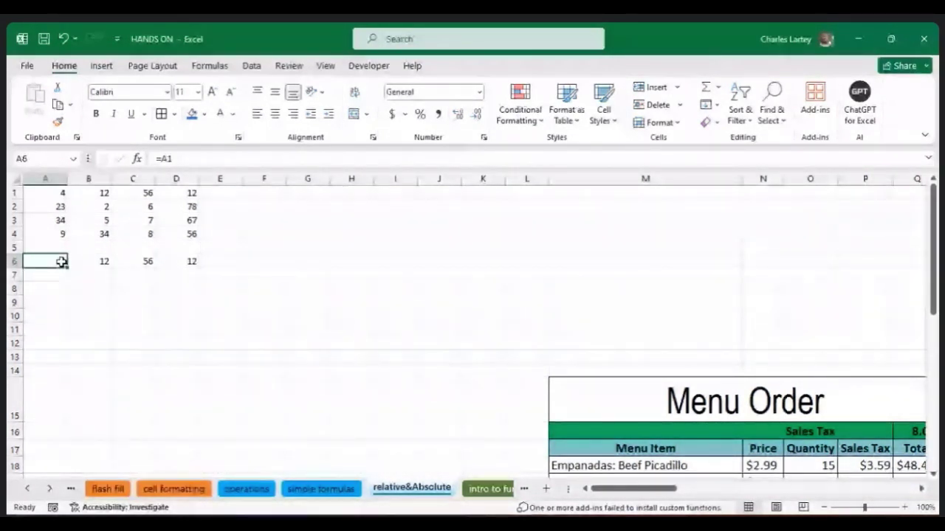
pyautogui.moveTo(64, 266); pyautogui.dragTo(66, 309)
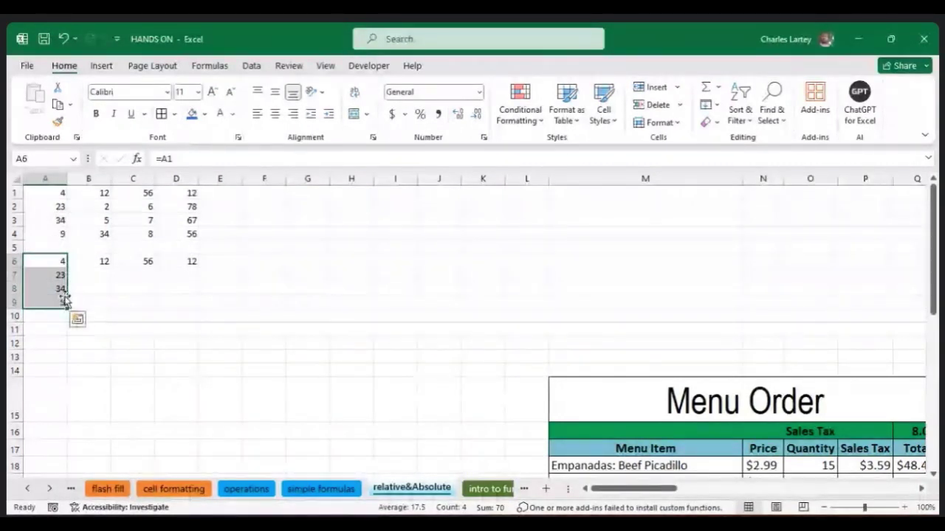
pyautogui.moveTo(67, 308); pyautogui.dragTo(199, 307)
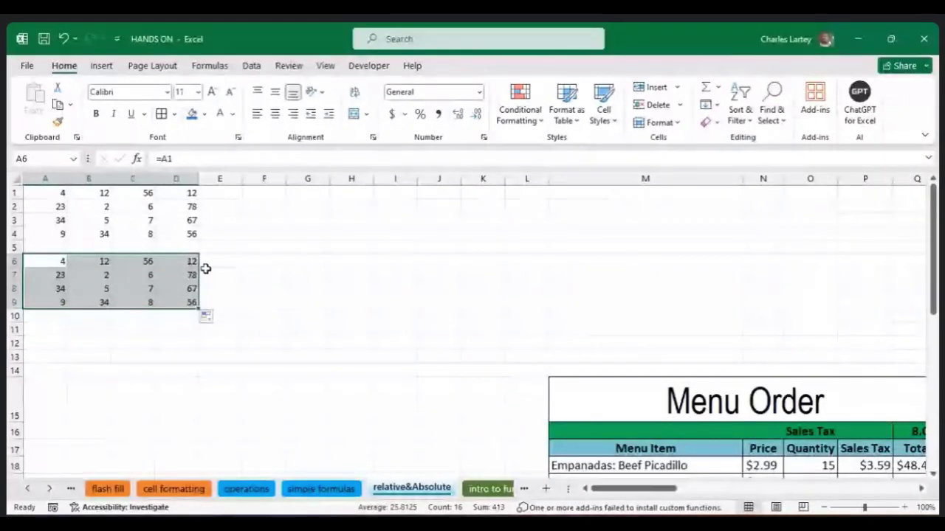
pyautogui.press('Delete')
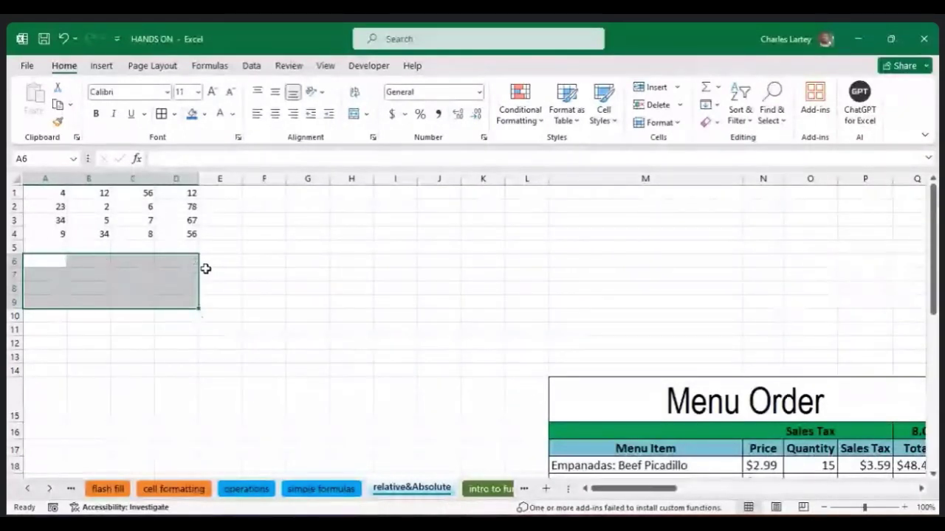
# Enter =A1+B1 in A6 to add the first two numbers of row 1.
pyautogui.click(39, 261)
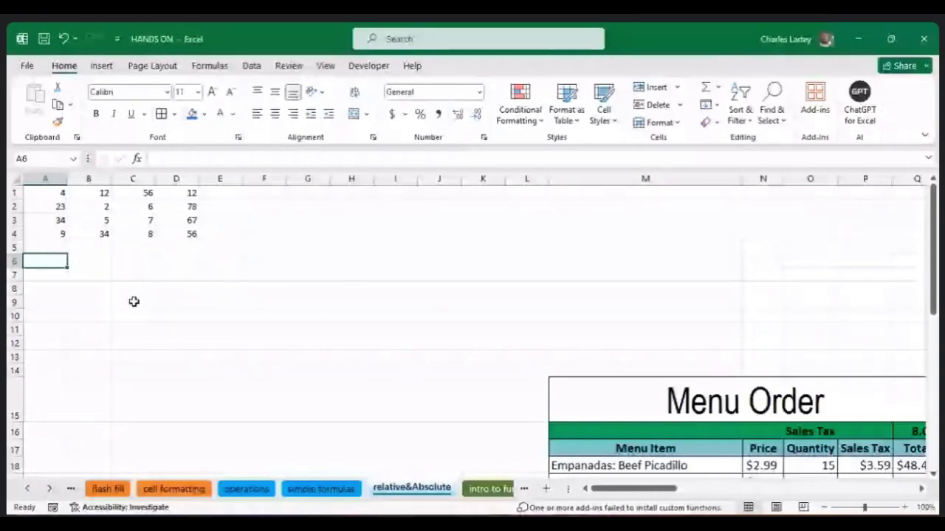
pyautogui.write('=')
pyautogui.click(62, 193)
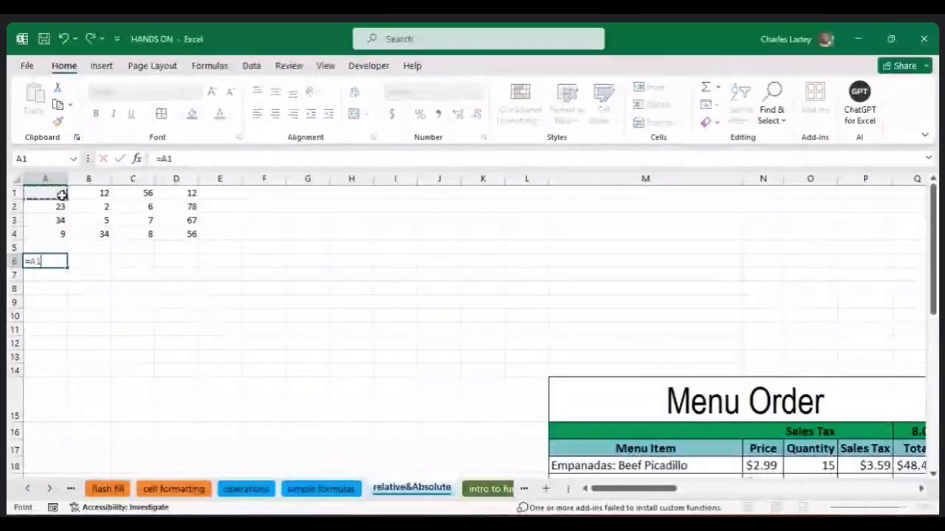
pyautogui.write('+')
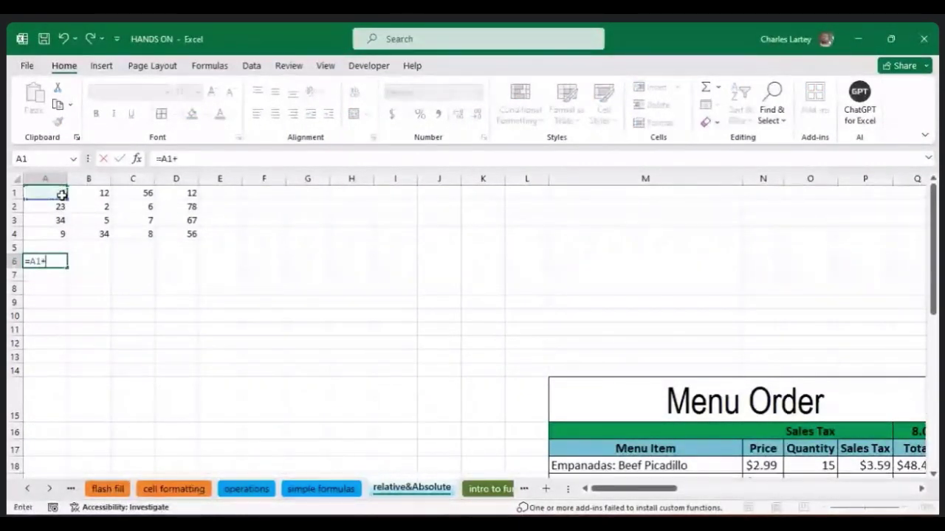
pyautogui.click(97, 194)
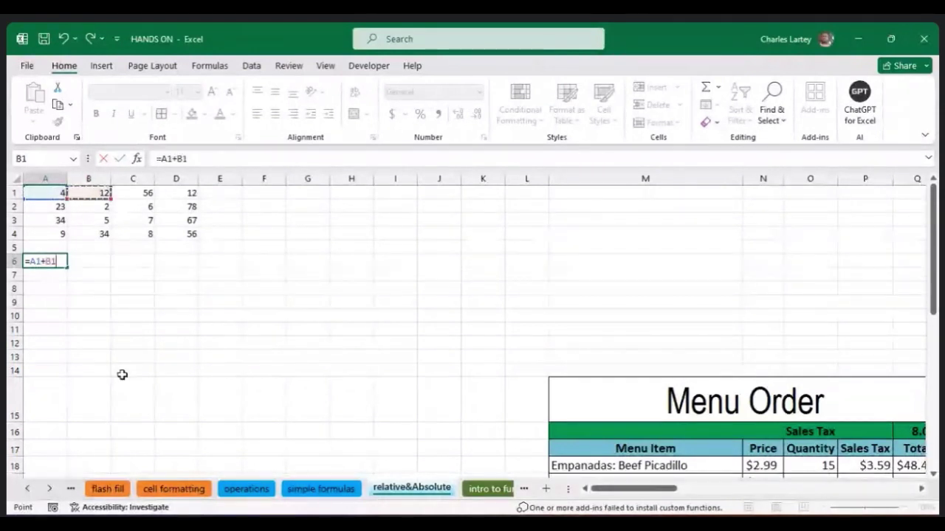
pyautogui.press('Return')
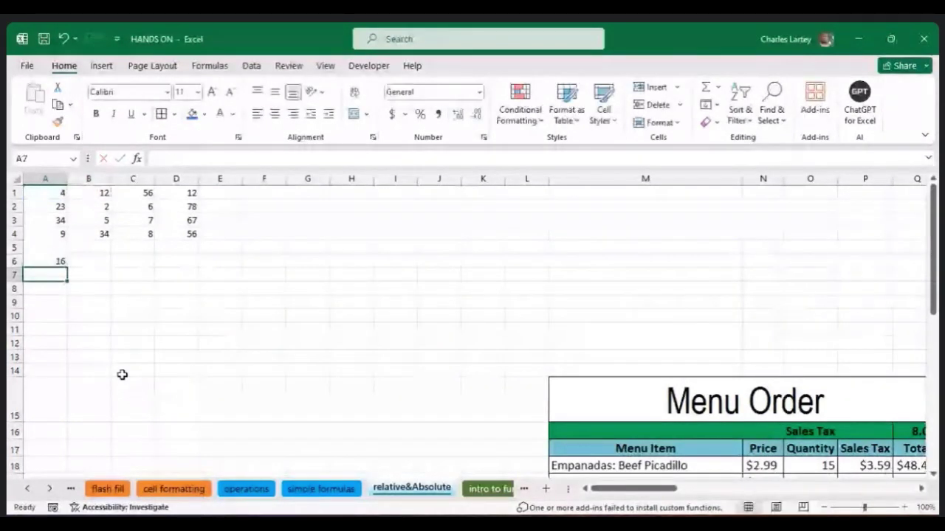
# Copy the addition formula from A6 and paste it into E6.
pyautogui.click(55, 262)
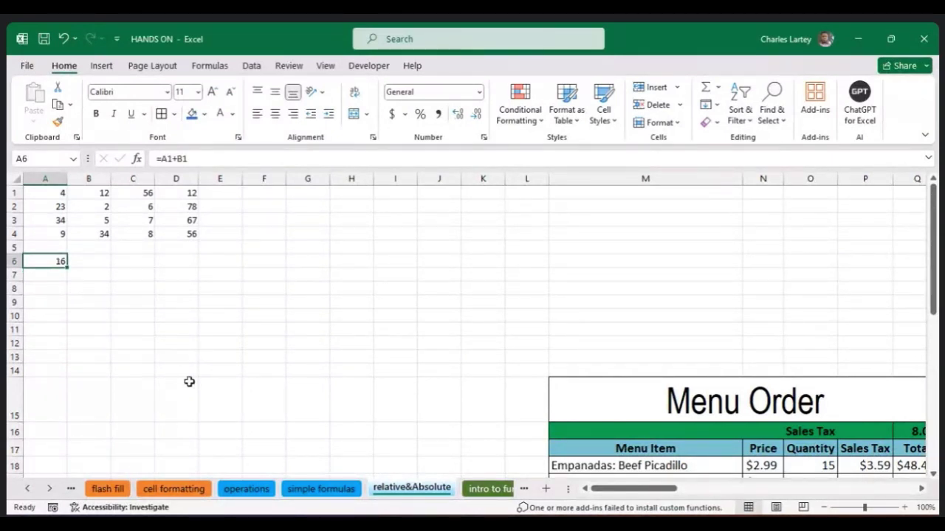
pyautogui.hotkey('ctrl', 'c')
pyautogui.click(228, 262)
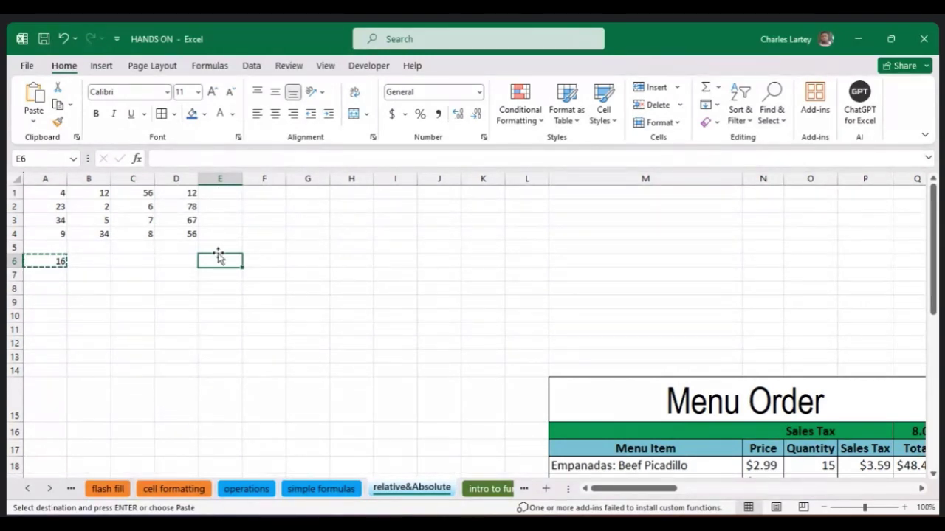
pyautogui.hotkey('ctrl', 'v')
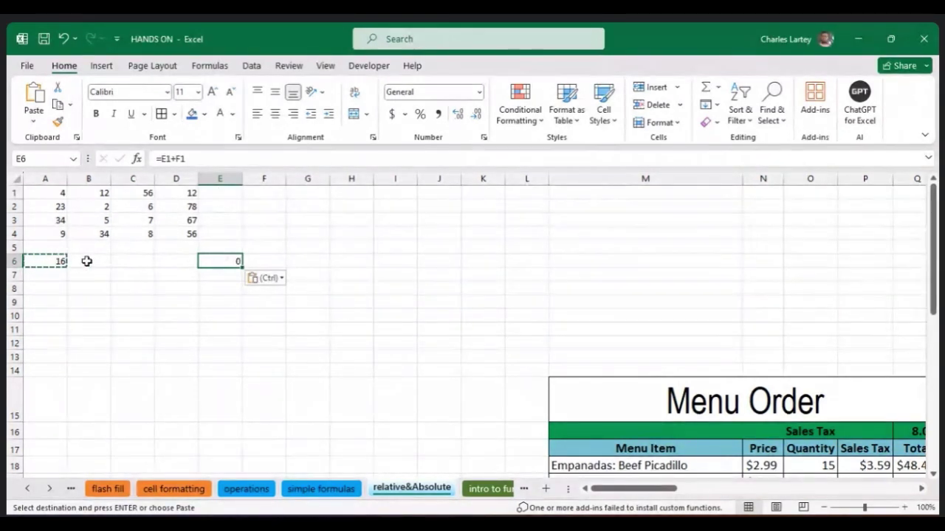
# Compare the pasted formula in E6 with the original in A6, checking the cells E1 and F1 that it references.
pyautogui.press('Escape')
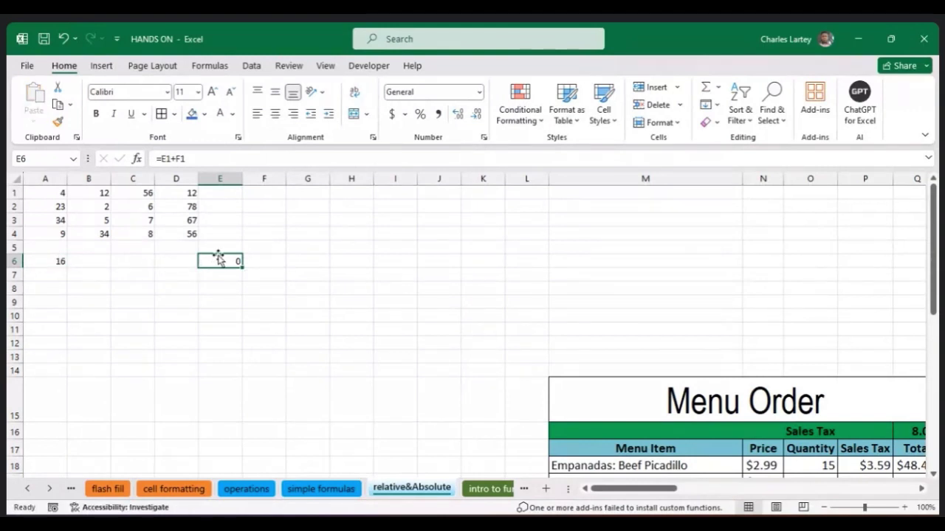
pyautogui.click(219, 193)
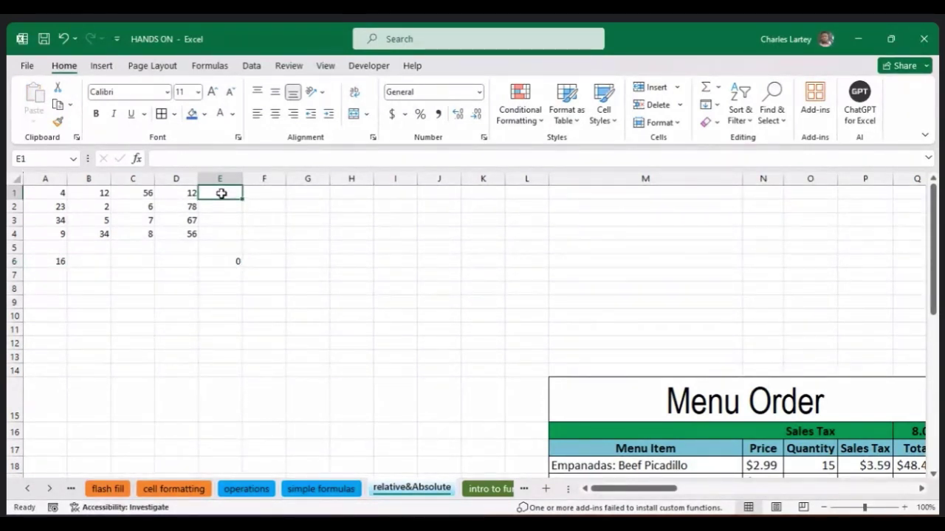
pyautogui.click(259, 195)
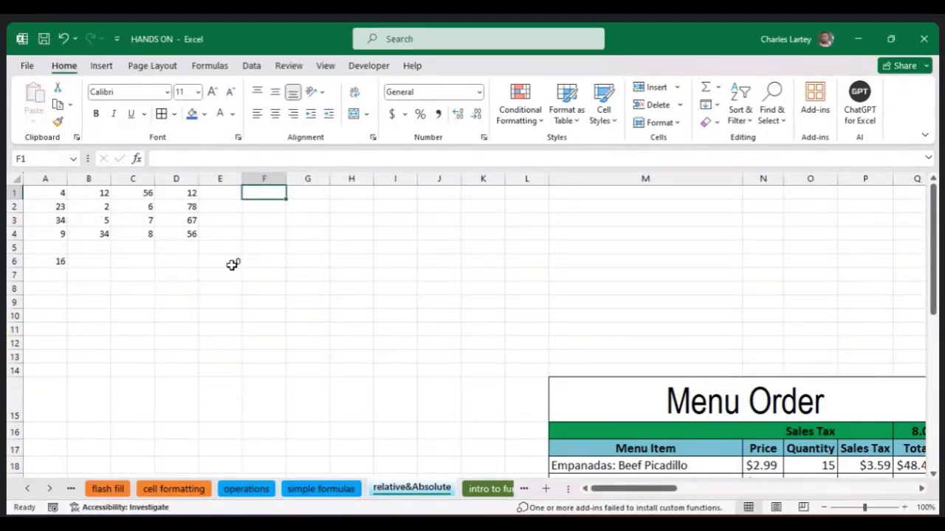
pyautogui.click(225, 264)
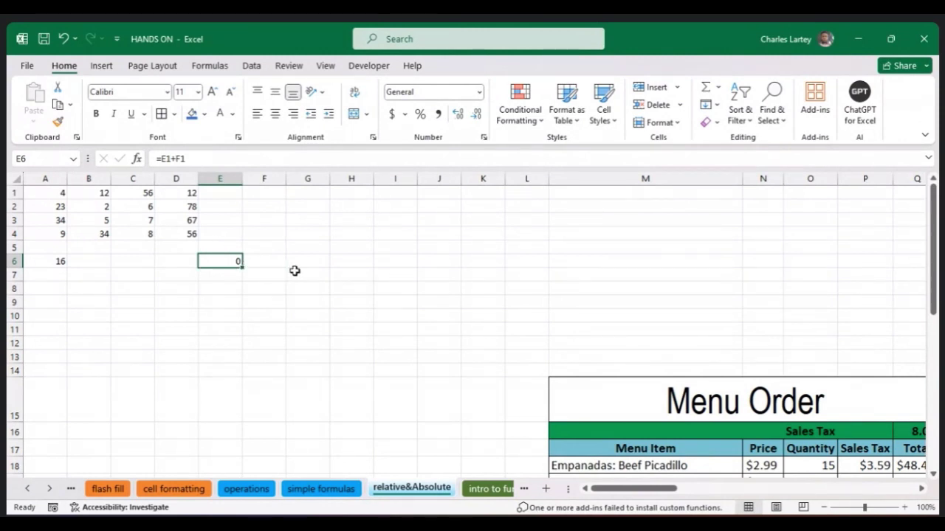
pyautogui.click(44, 261)
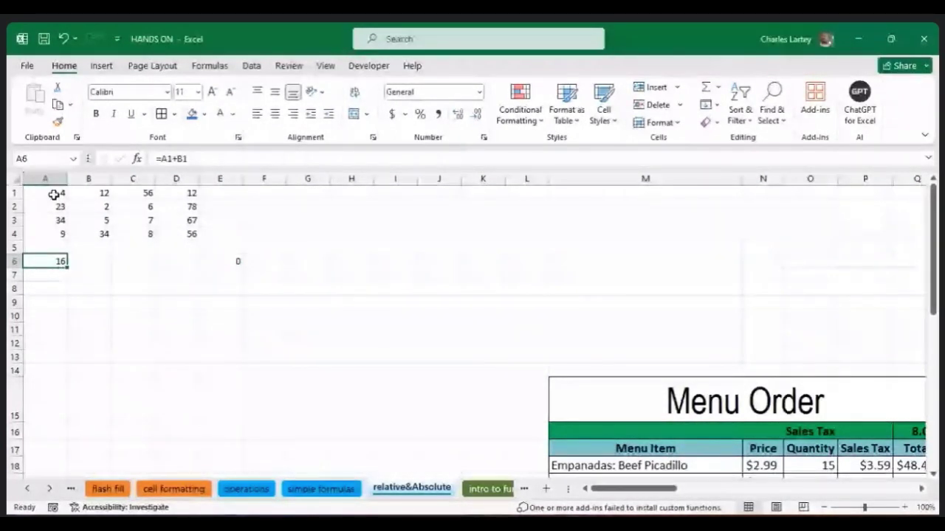
pyautogui.click(227, 261)
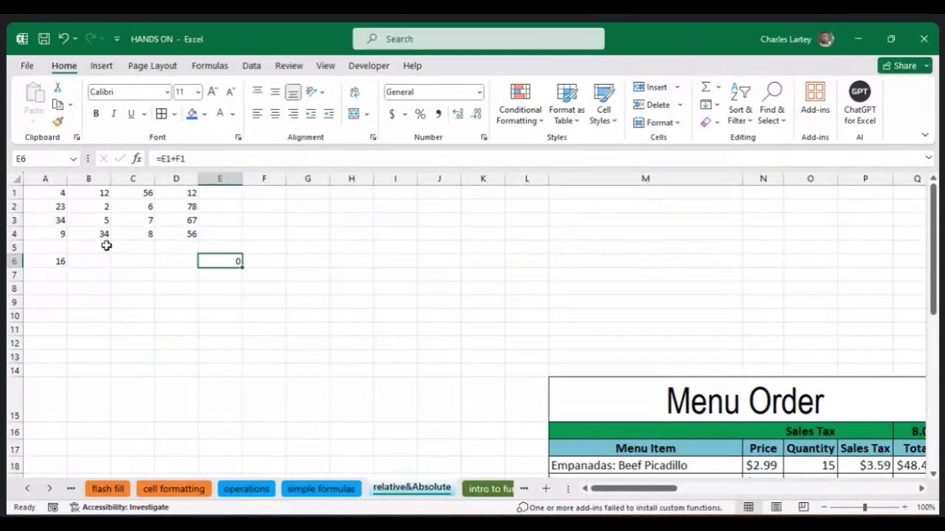
# Clear the contents of the range A6:F6.
pyautogui.click(59, 261)
pyautogui.moveTo(59, 262); pyautogui.dragTo(245, 261)
pyautogui.press('Delete')
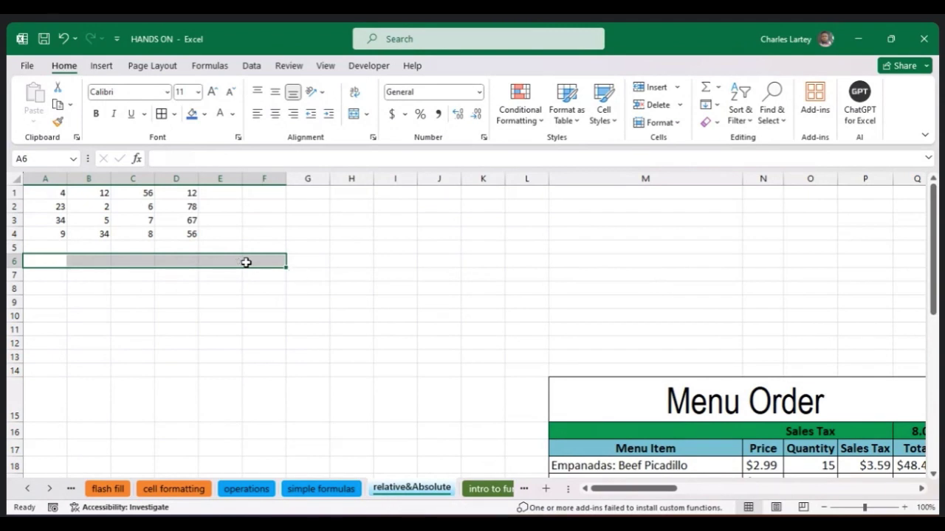
# Enter the formula =A1+B1 in cell A6 again.
pyautogui.click(61, 259)
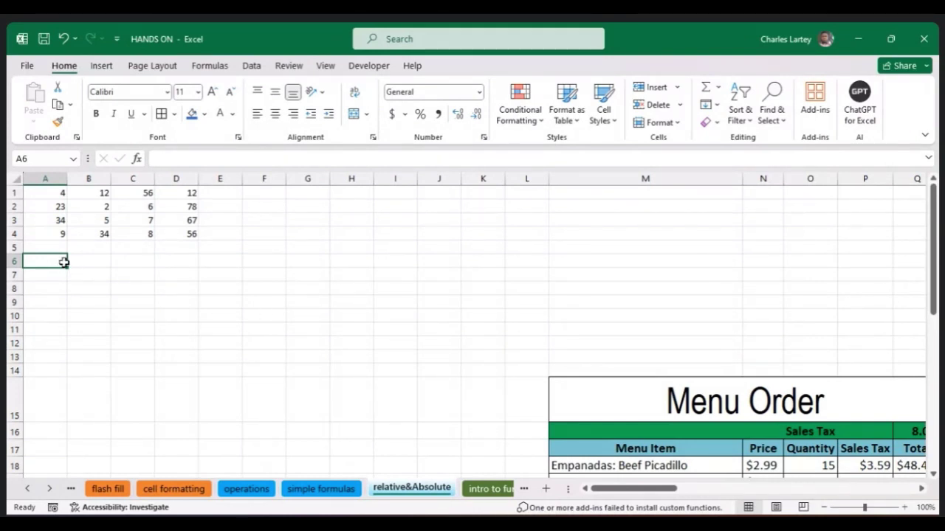
pyautogui.write('=')
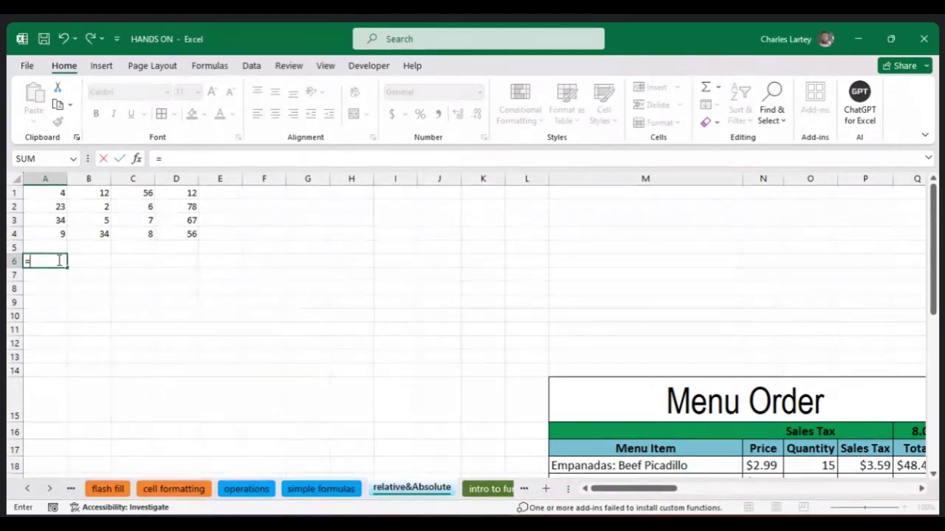
pyautogui.press('Escape')
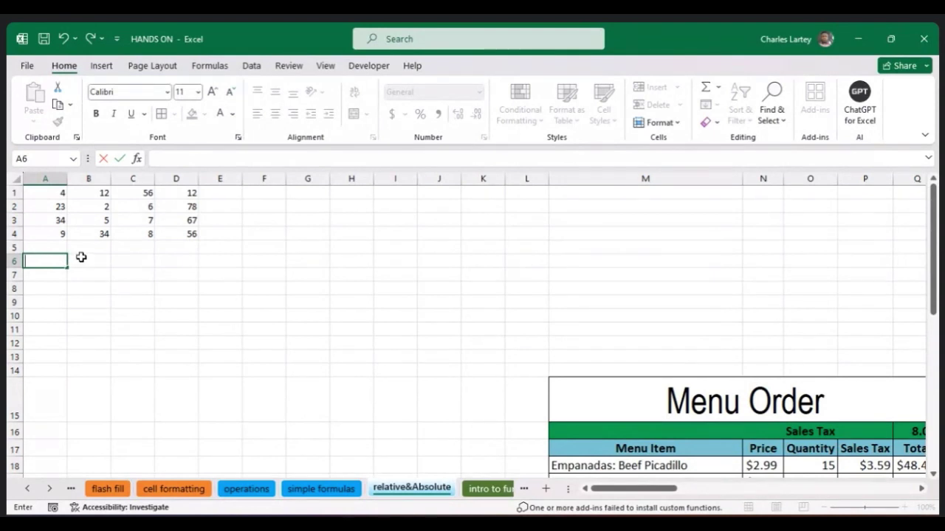
pyautogui.write('=')
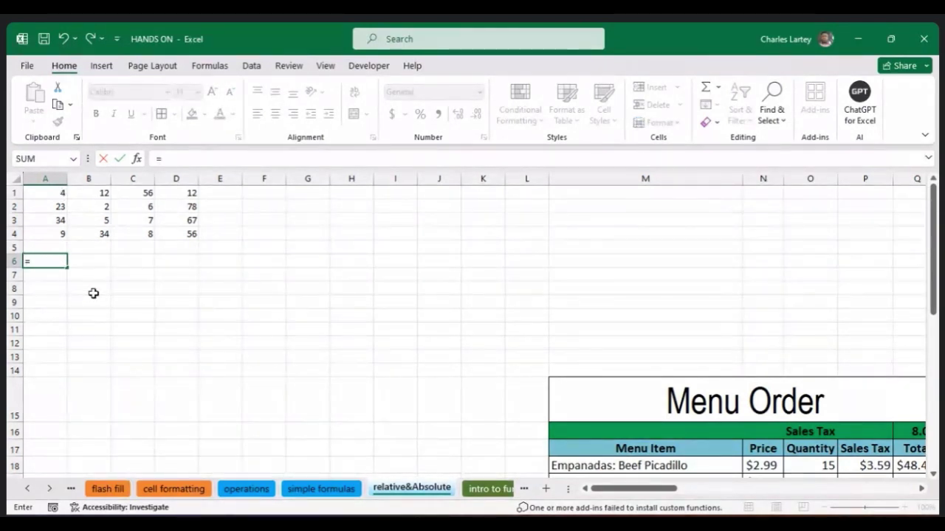
pyautogui.click(45, 194)
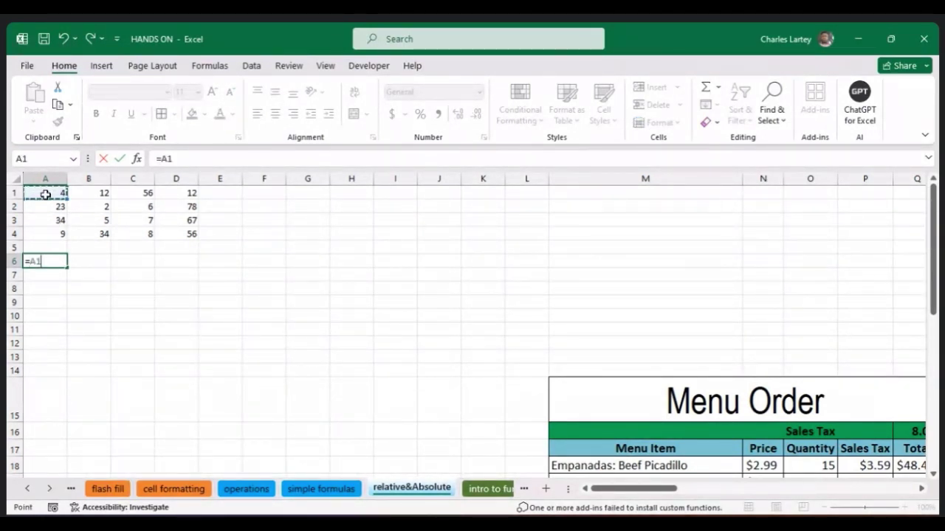
pyautogui.write('+')
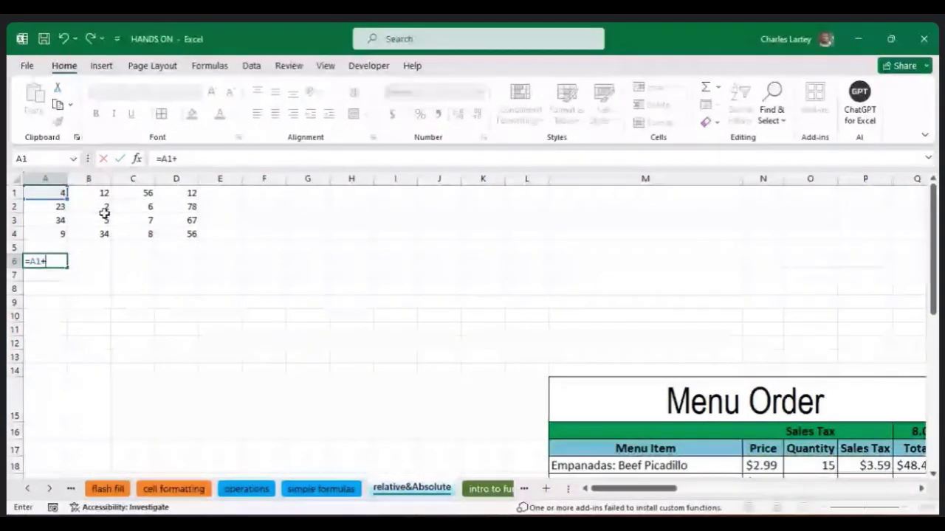
pyautogui.click(94, 195)
pyautogui.press('Return')
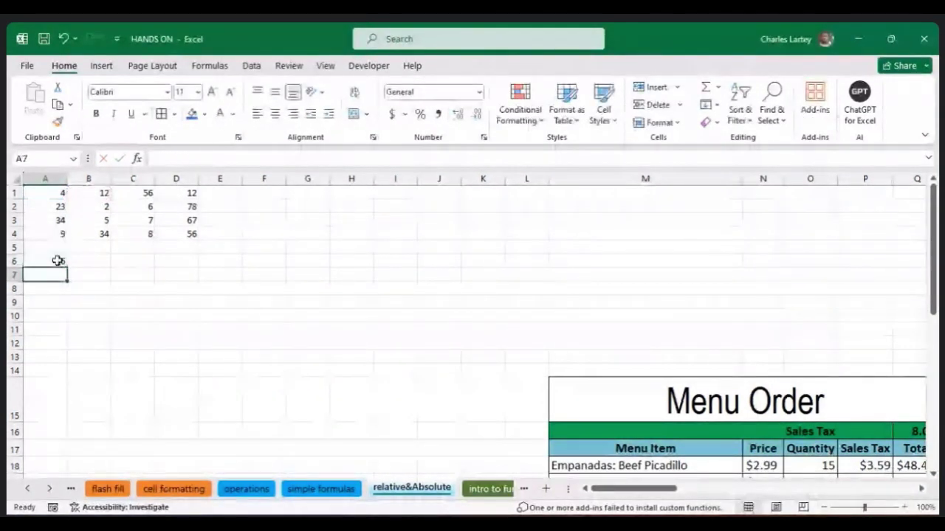
# Copy the relative-reference formula from A6 and paste it into F6.
pyautogui.click(58, 261)
pyautogui.hotkey('ctrl', 'c')
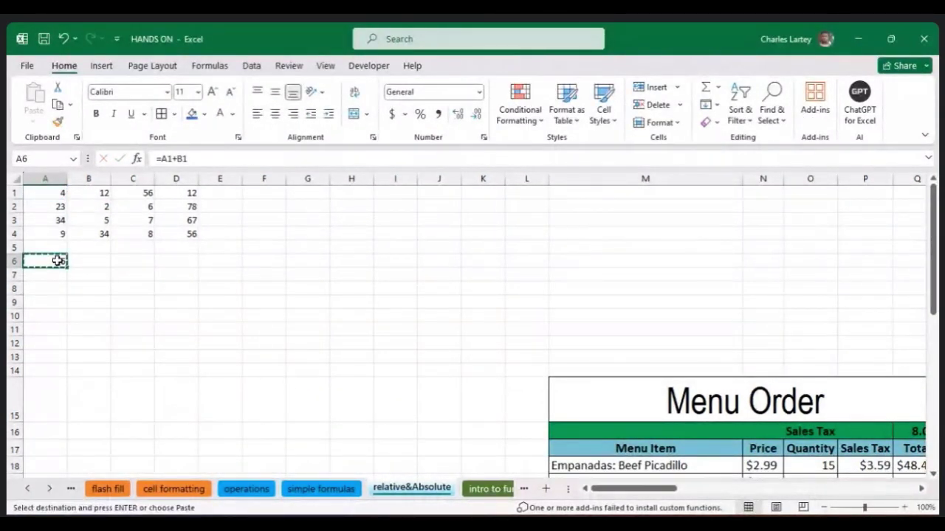
pyautogui.click(251, 262)
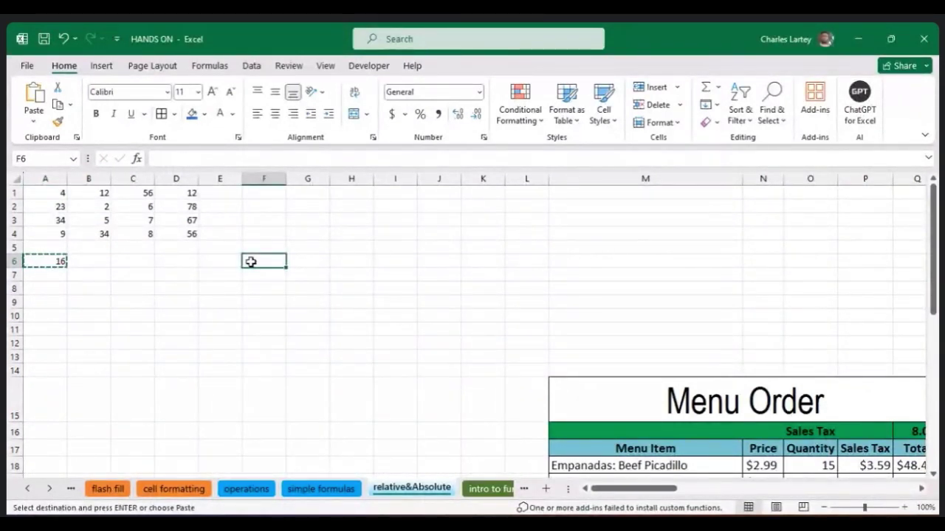
pyautogui.hotkey('ctrl', 'v')
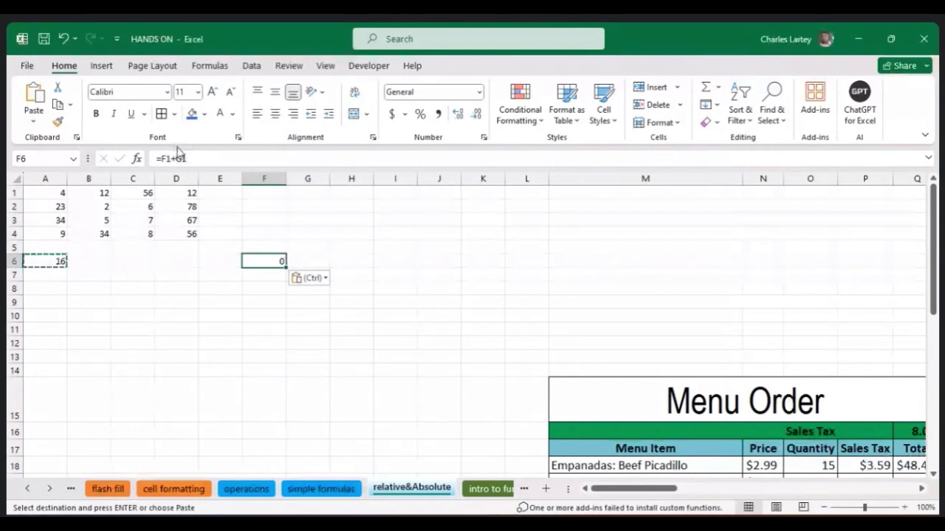
pyautogui.press('Escape')
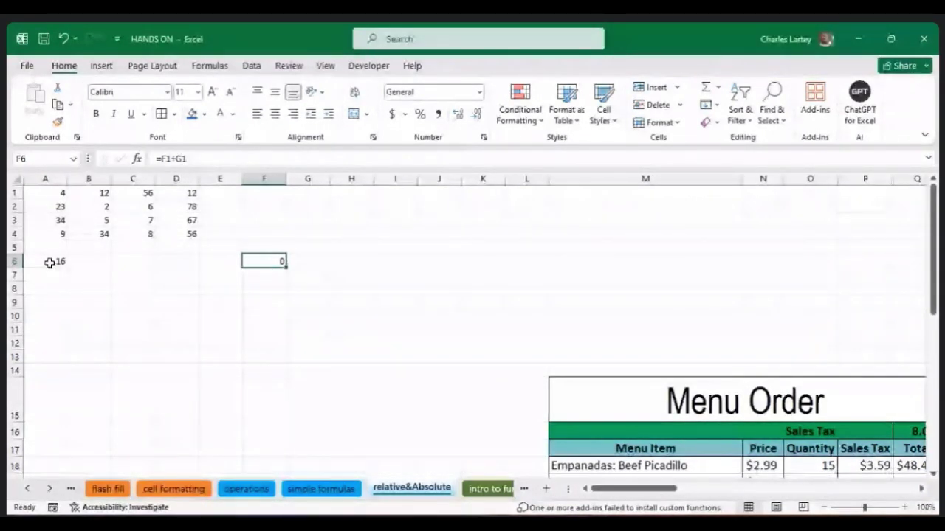
# Make both references in the A6 formula absolute so that it reads =$A$1+$B$1.
pyautogui.click(53, 262)
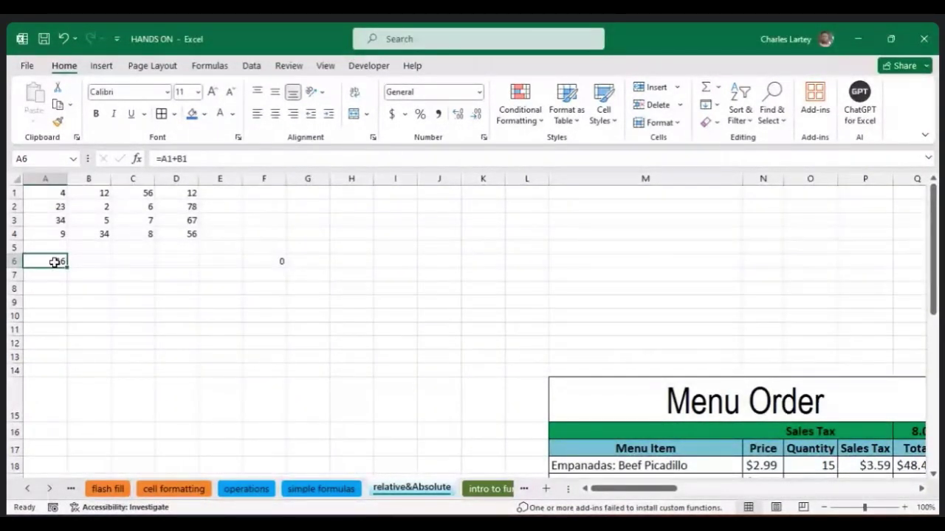
pyautogui.click(168, 159)
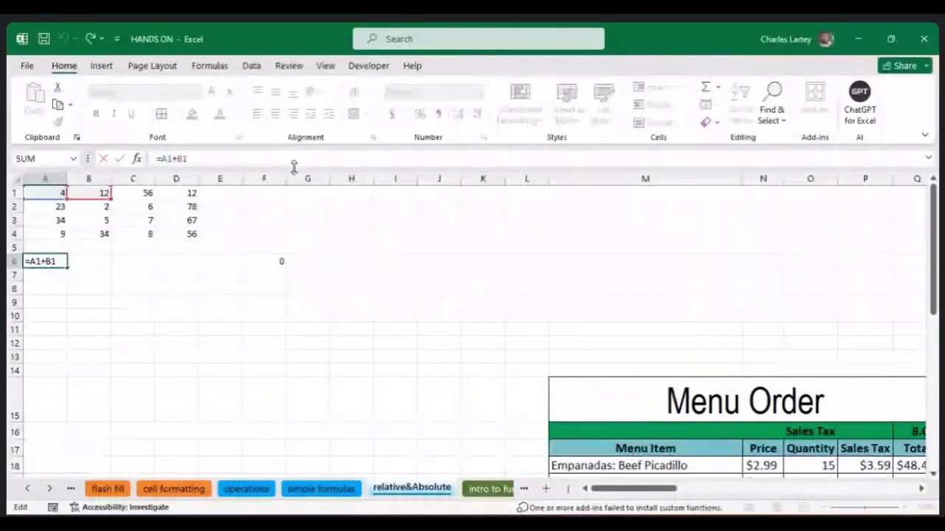
pyautogui.press('F4')
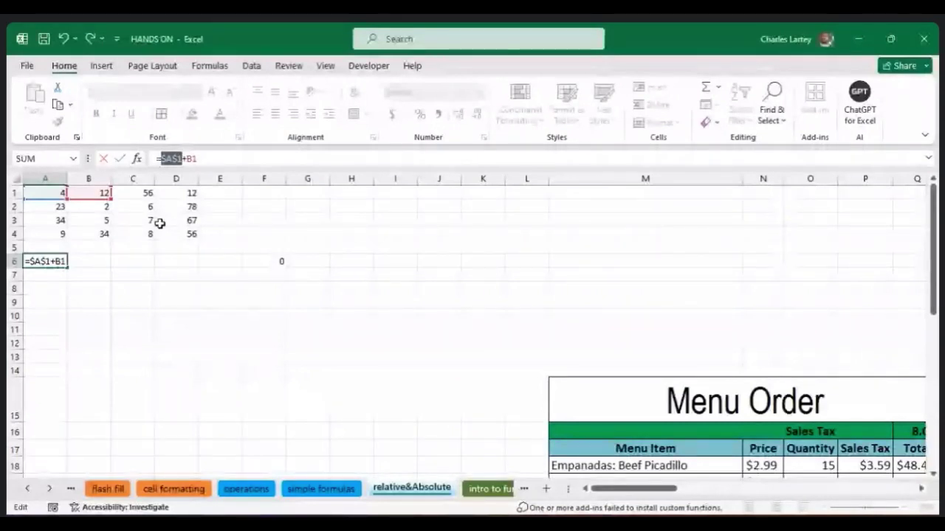
pyautogui.click(192, 159)
pyautogui.press('F4')
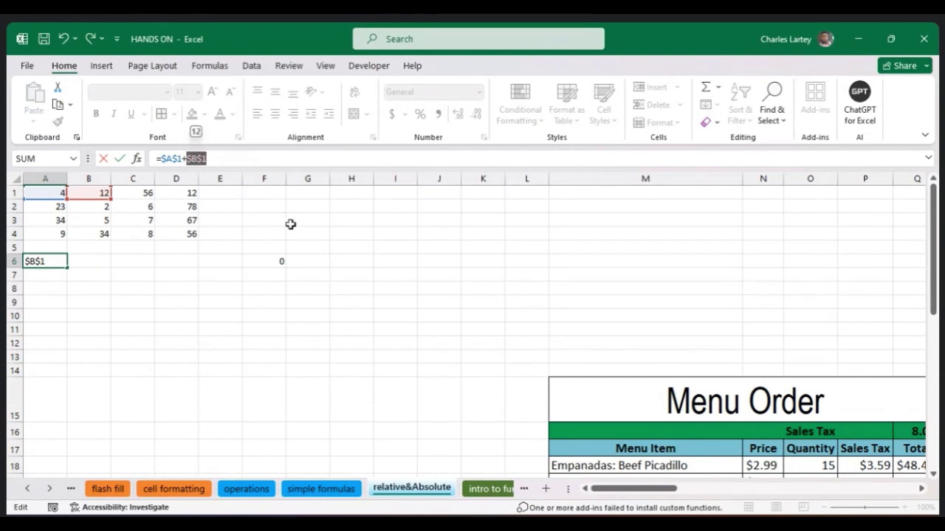
pyautogui.press('Return')
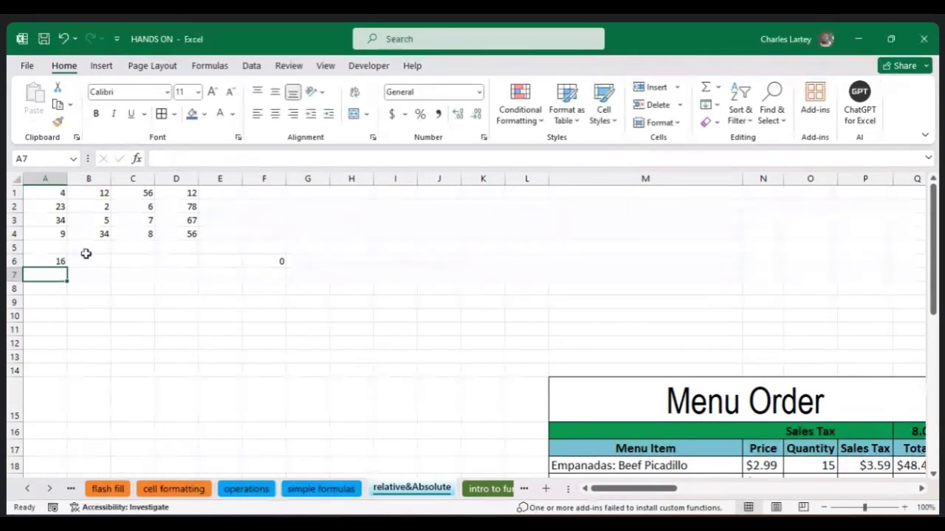
# Copy the absolute-reference formula from A6 and paste it into G6.
pyautogui.click(60, 263)
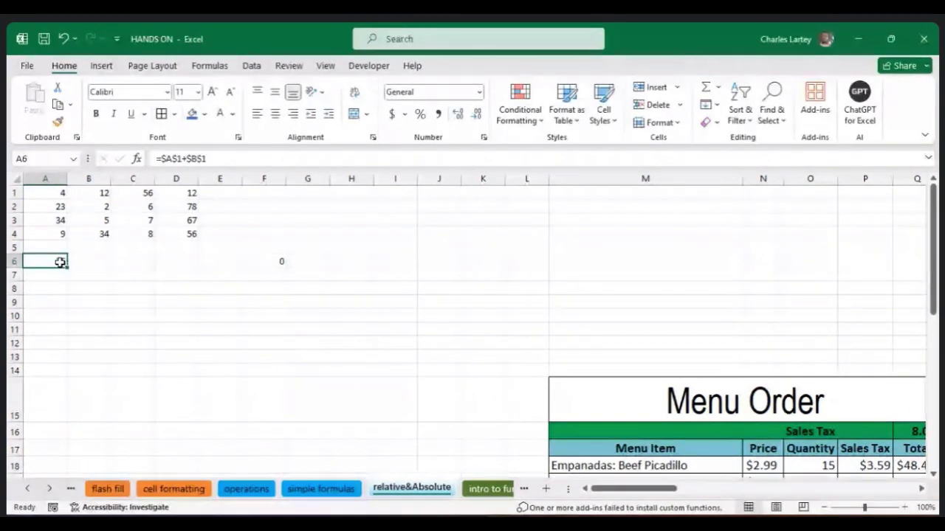
pyautogui.hotkey('ctrl', 'c')
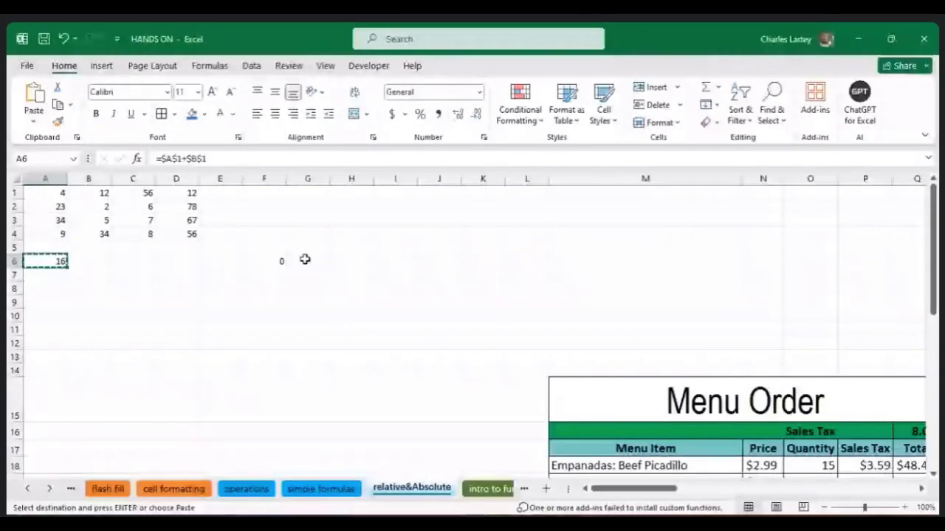
pyautogui.click(305, 260)
pyautogui.hotkey('ctrl', 'v')
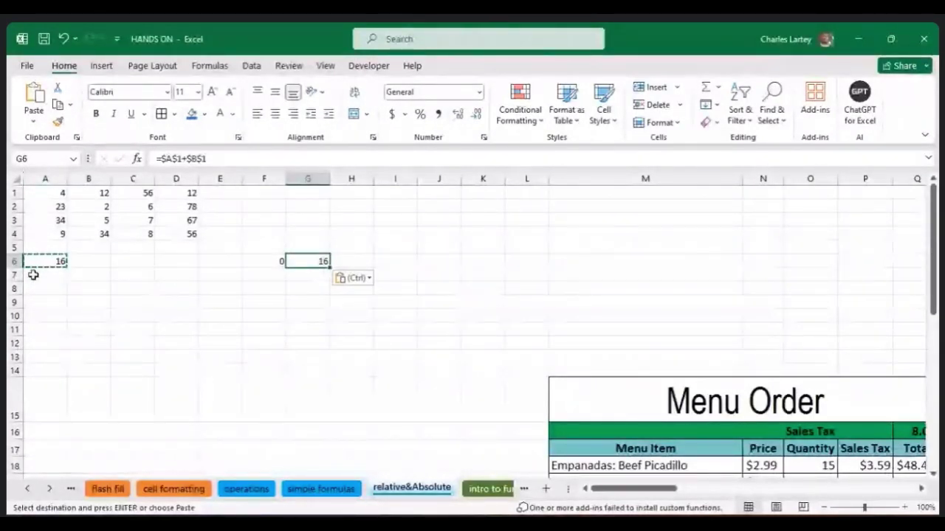
pyautogui.press('Escape')
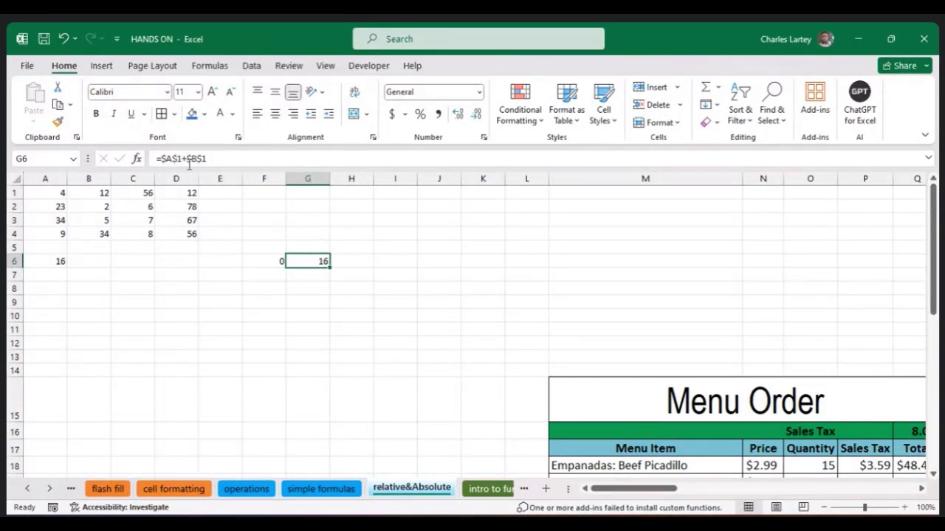
# Change the A6 formula to the mixed reference =A$1, locking only the row.
pyautogui.click(49, 262)
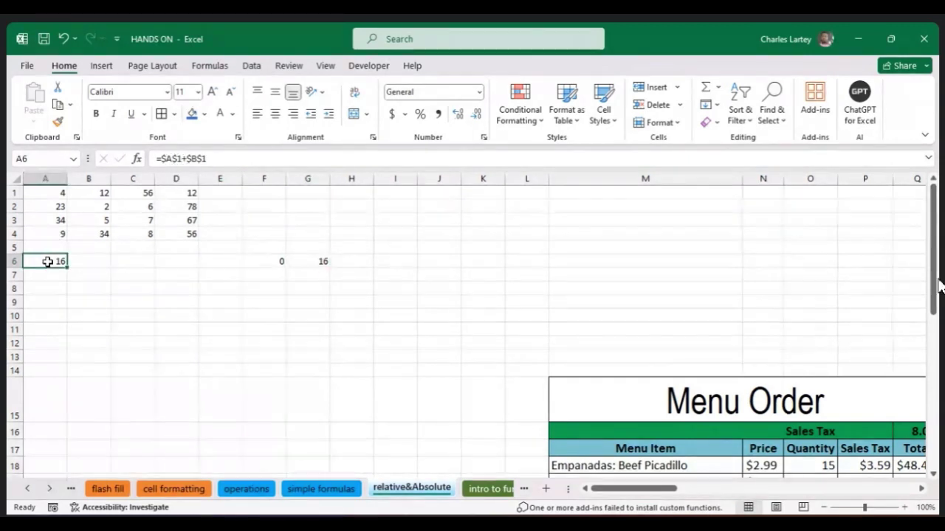
pyautogui.click(172, 158)
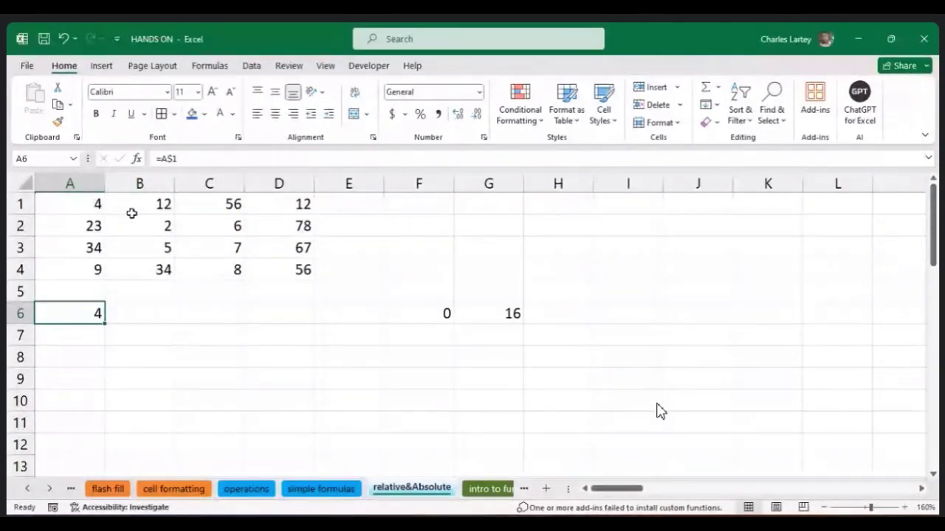
pyautogui.click(164, 158)
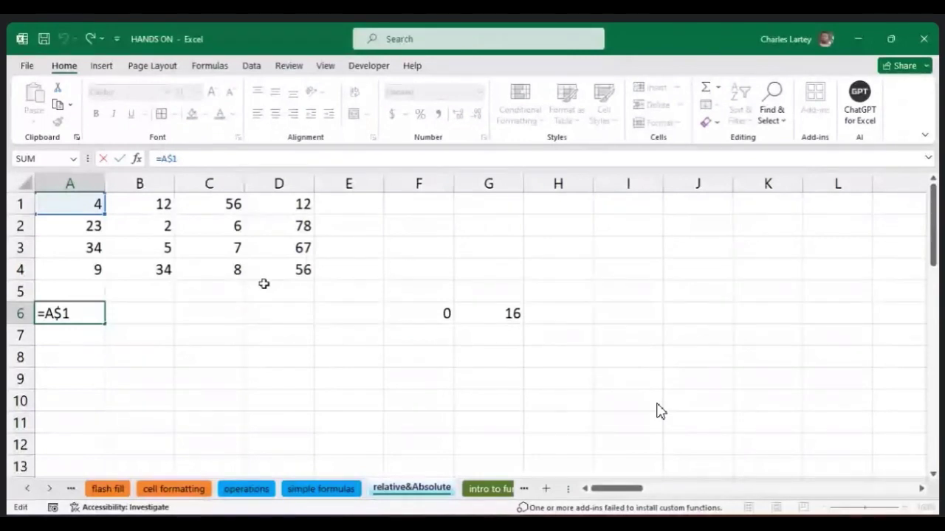
pyautogui.press('Return')
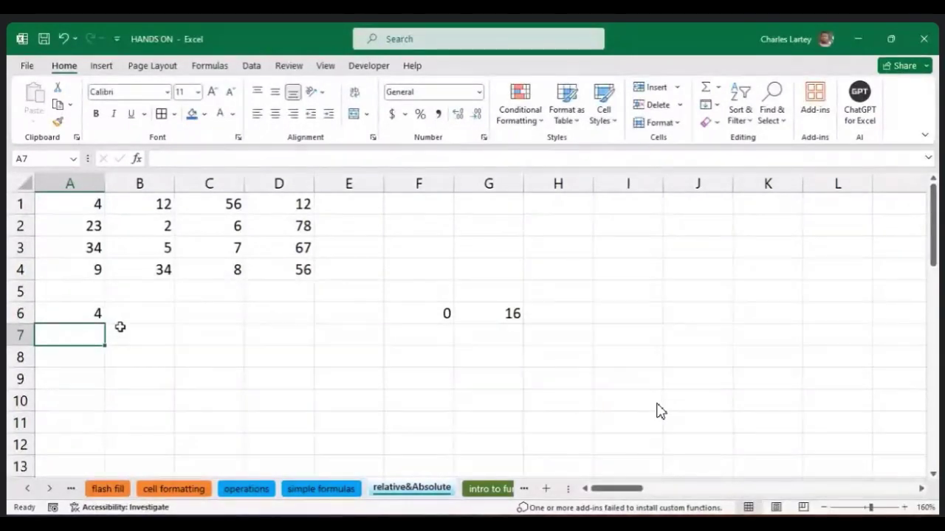
# Copy the mixed-reference formula from A6 into E6 and inspect the column part of the pasted reference.
pyautogui.click(91, 313)
pyautogui.hotkey('ctrl', 'c')
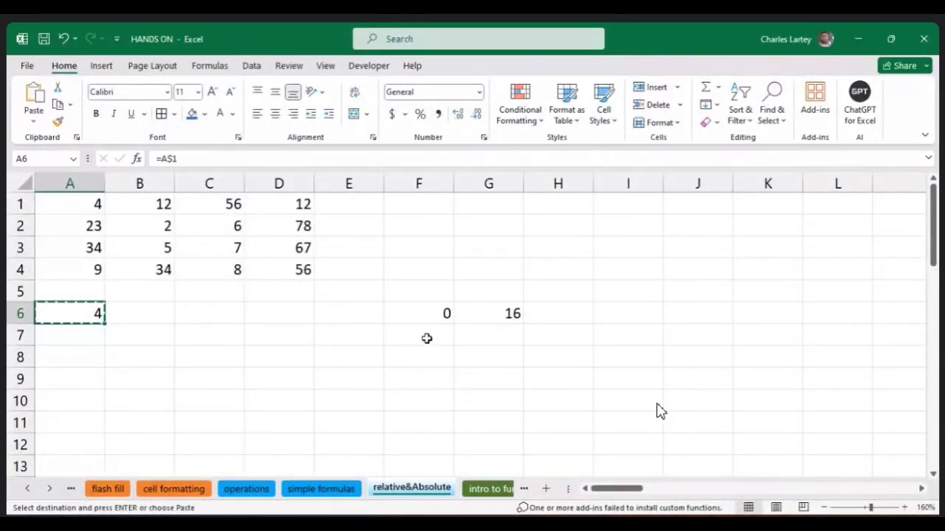
pyautogui.click(333, 314)
pyautogui.hotkey('ctrl', 'v')
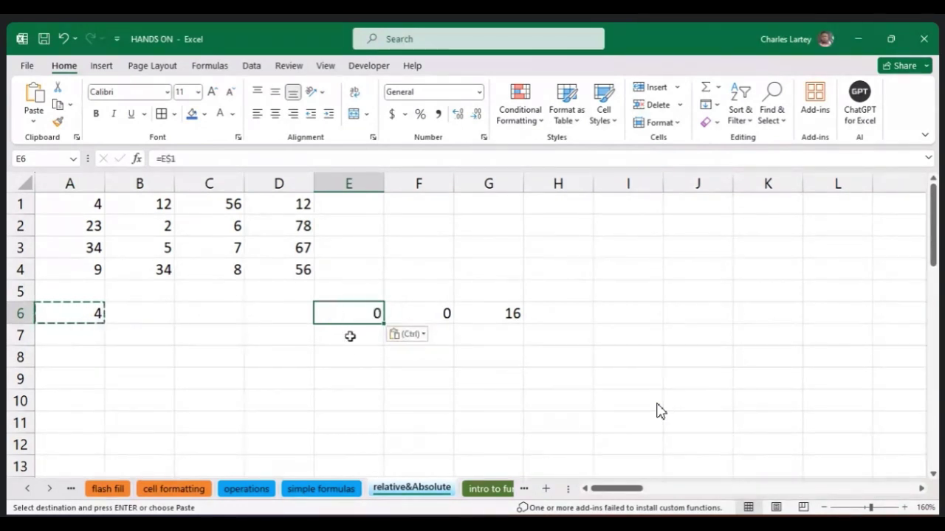
pyautogui.press('Escape')
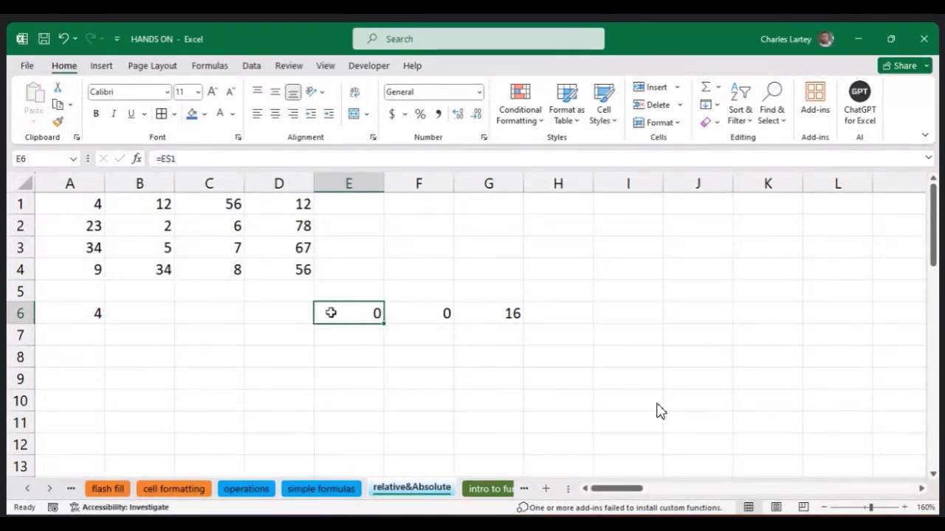
pyautogui.click(162, 158)
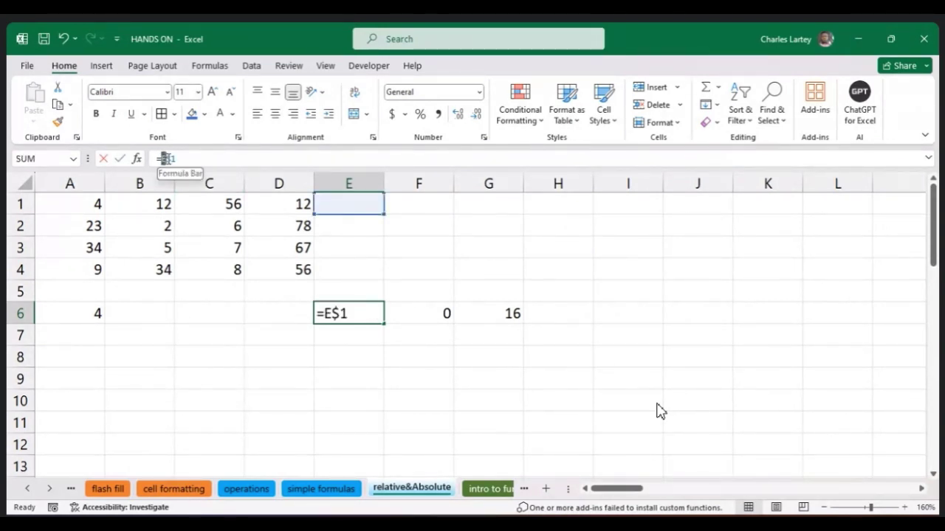
# Examine the column letter and the locked row in E6's formula, leaving the formula as it is.
pyautogui.doubleClick(164, 158)
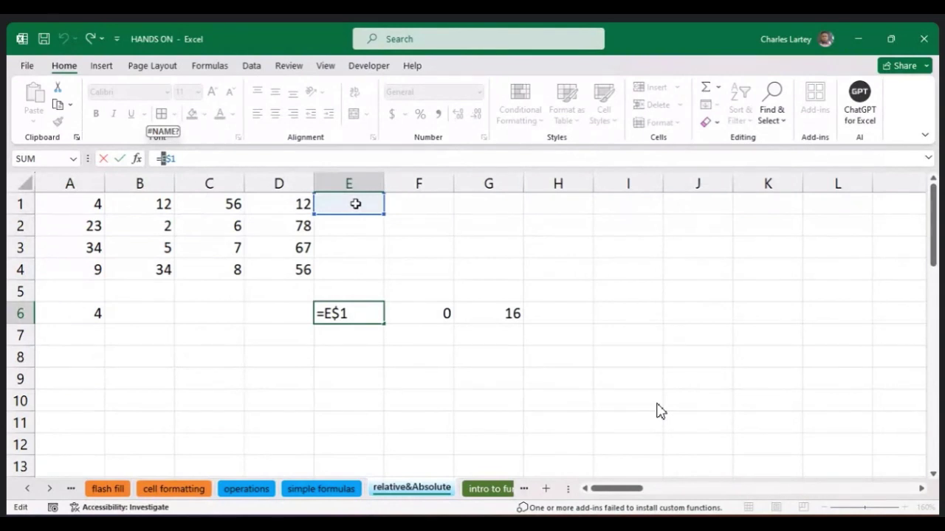
pyautogui.click(179, 161)
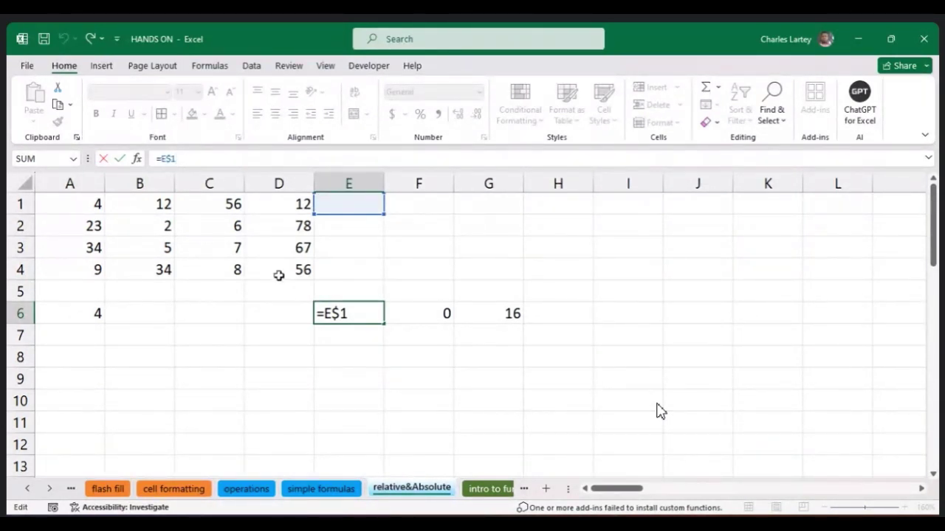
pyautogui.hotkey('ctrl', 'Return')
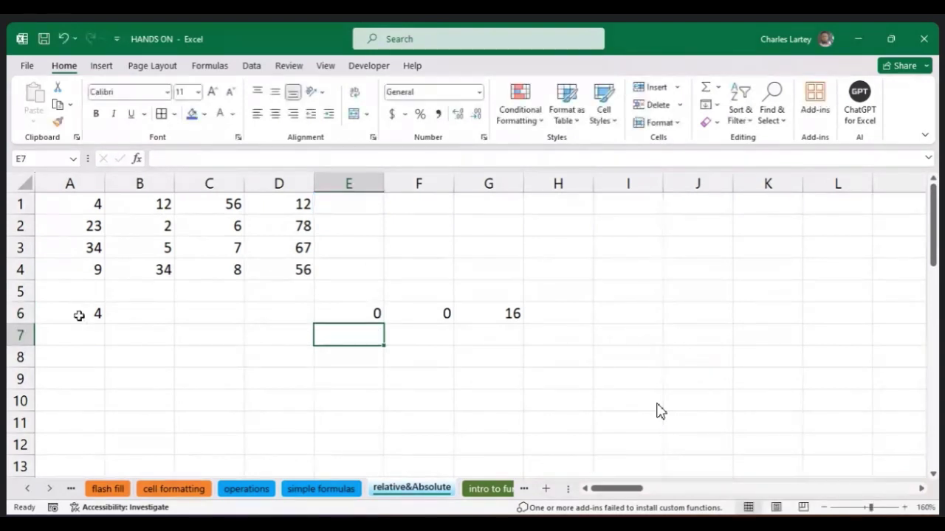
# Copy the mixed-reference formula from A6 and paste it into A8.
pyautogui.click(79, 313)
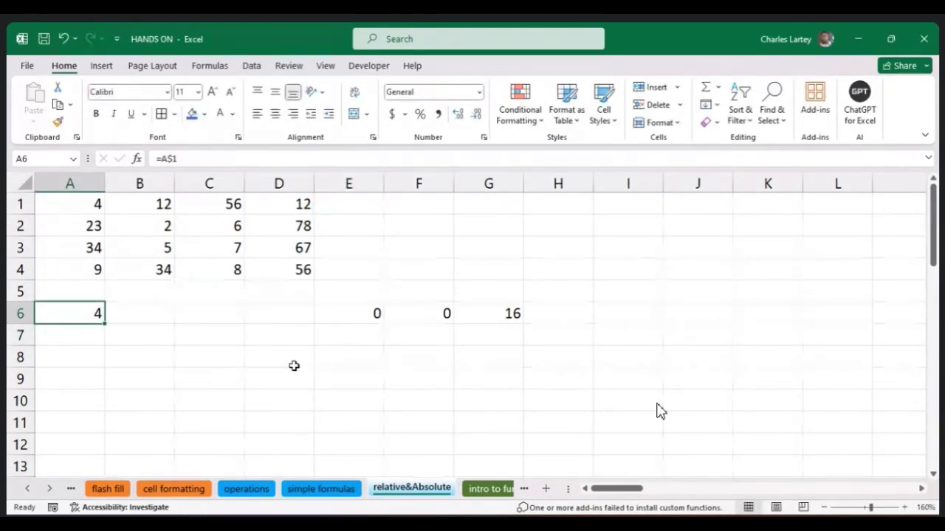
pyautogui.hotkey('ctrl', 'c')
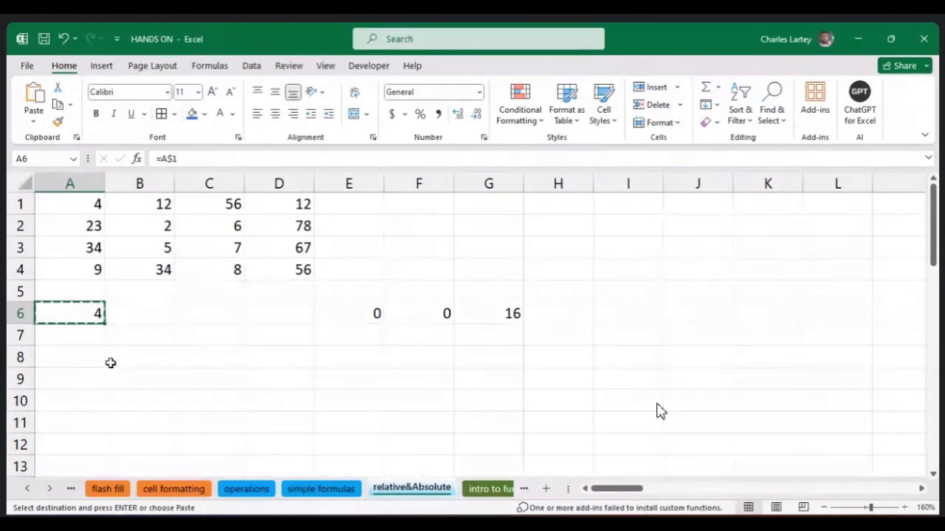
pyautogui.click(78, 363)
pyautogui.hotkey('ctrl', 'v')
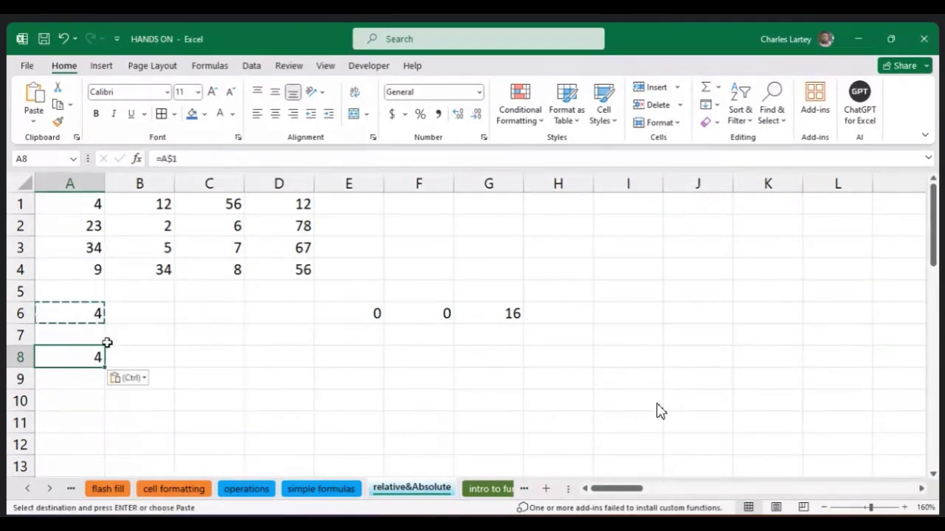
pyautogui.press('Escape')
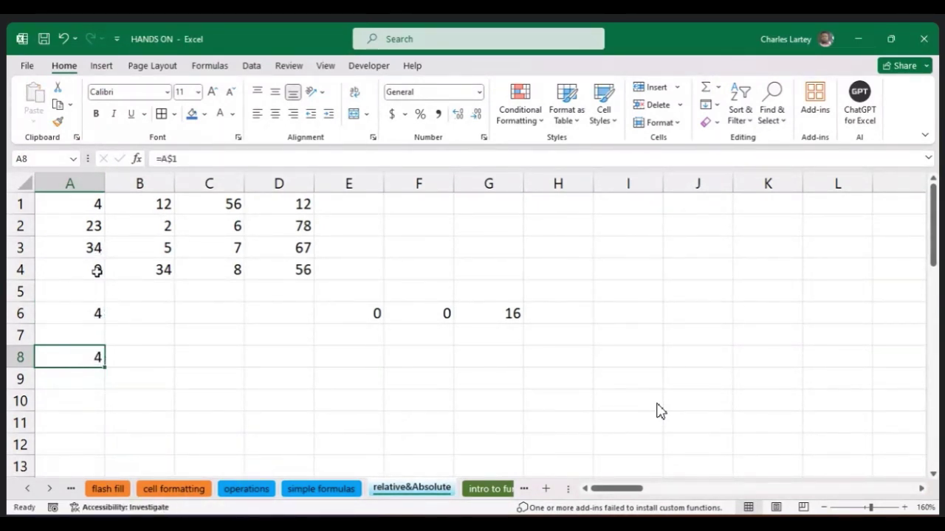
# Compare the formulas in A6 and A8, examining the column and locked row parts, and keep A8 as =A$1.
pyautogui.click(78, 318)
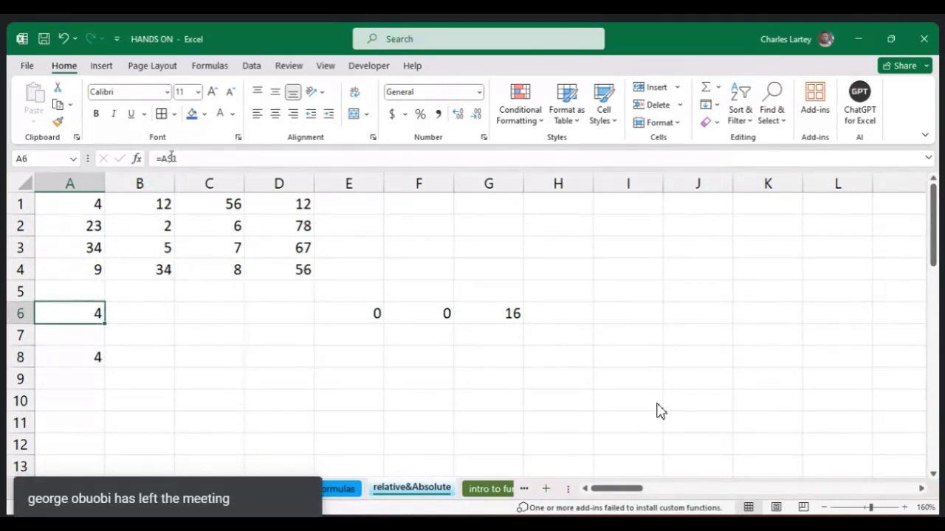
pyautogui.click(80, 355)
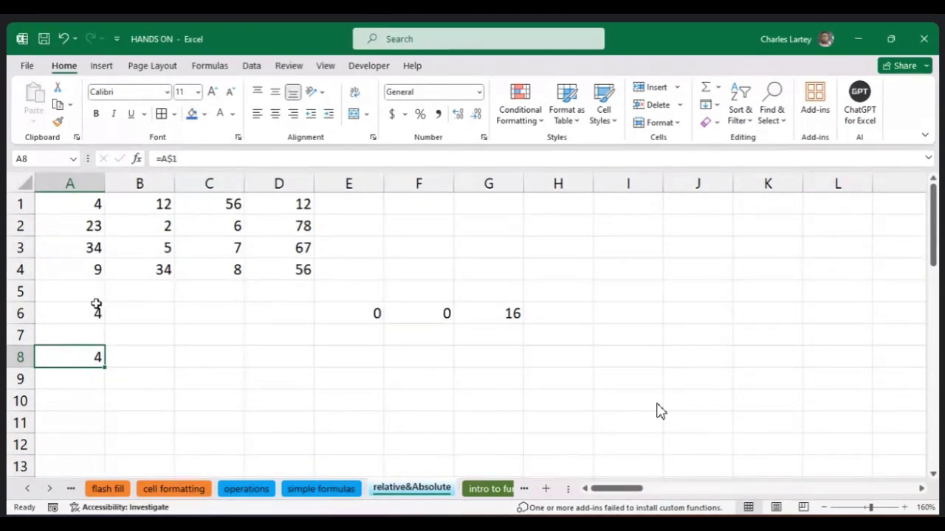
pyautogui.click(177, 158)
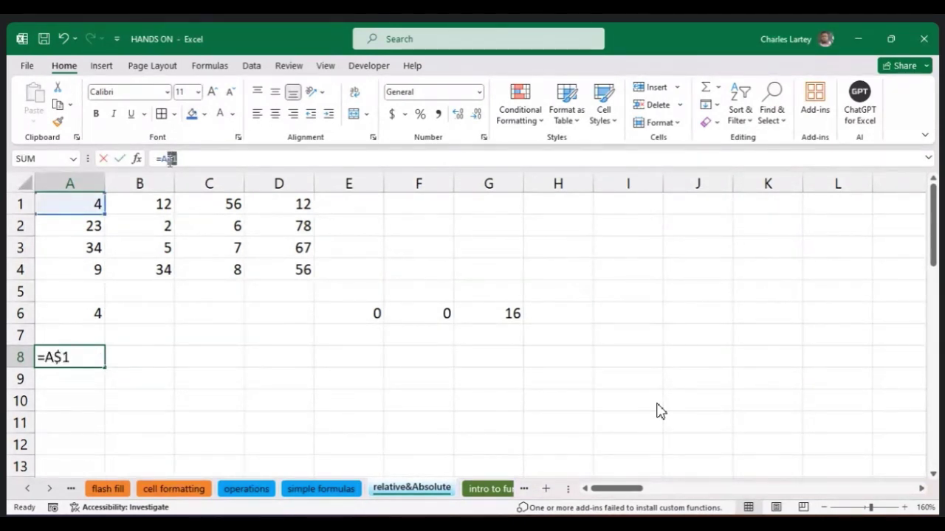
pyautogui.click(170, 160)
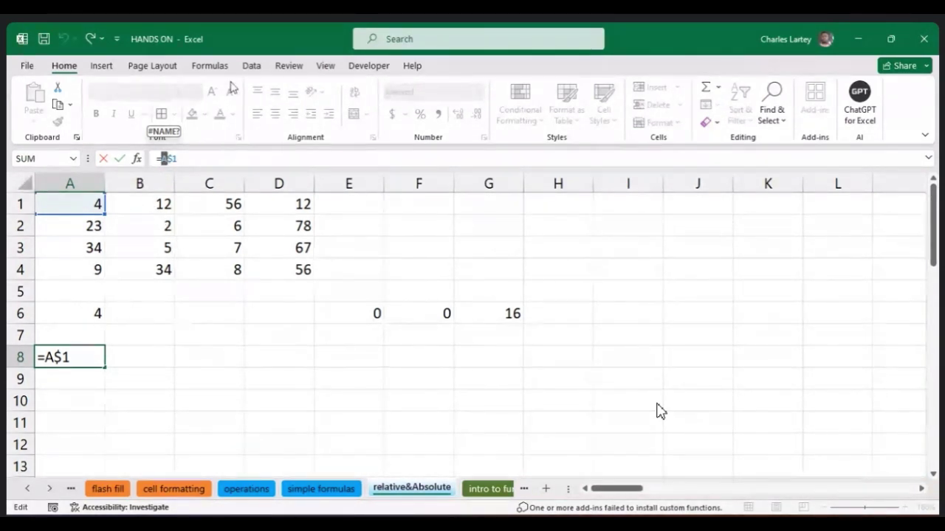
pyautogui.click(85, 339)
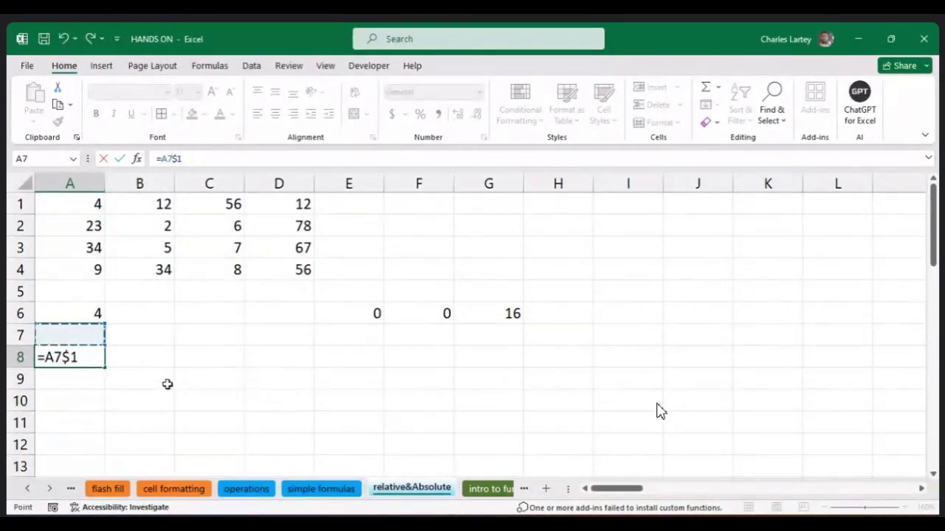
pyautogui.press('BackSpace')
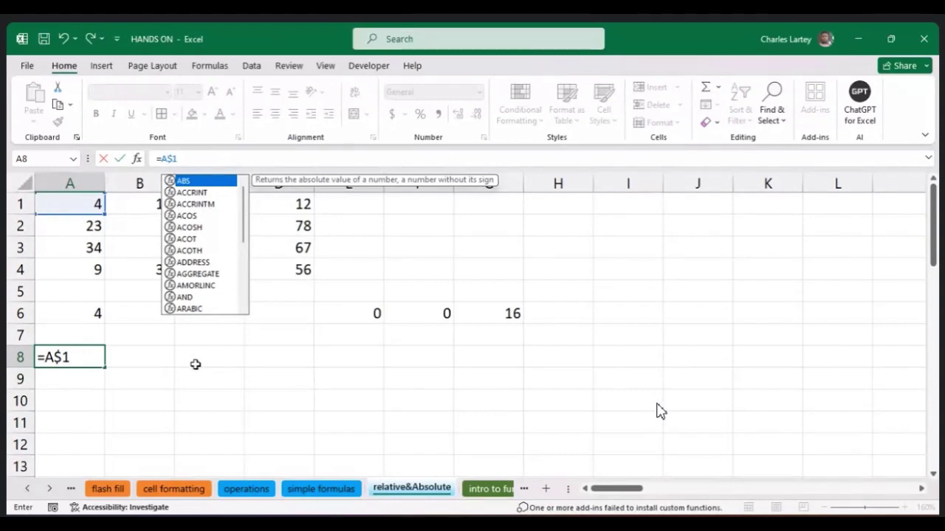
pyautogui.press('Return')
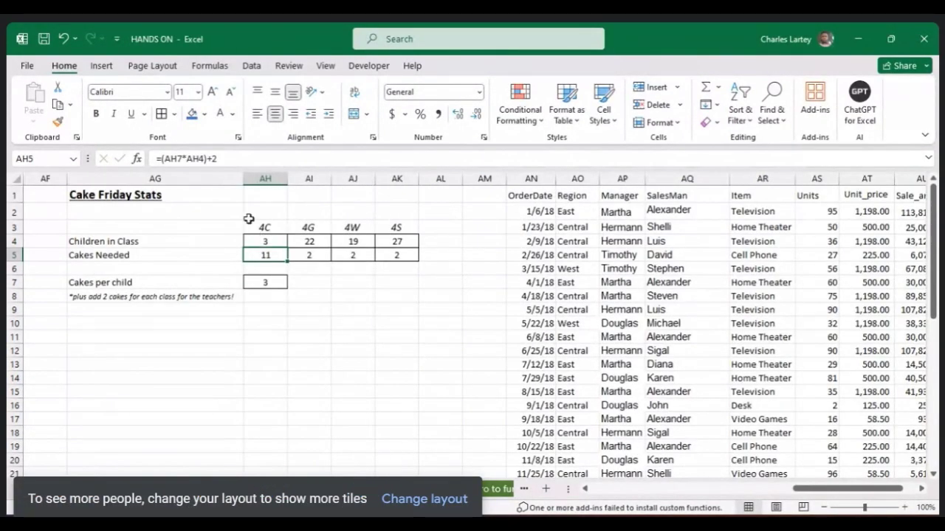
# In the Cake Friday Stats table on the simple formulas sheet, set Children in Class for 4C to 50.
pyautogui.click(269, 241)
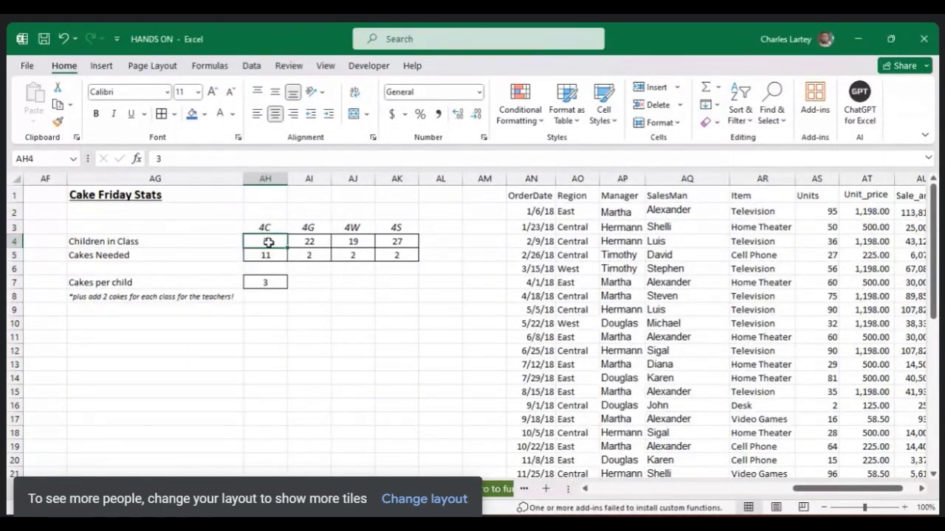
pyautogui.write('50')
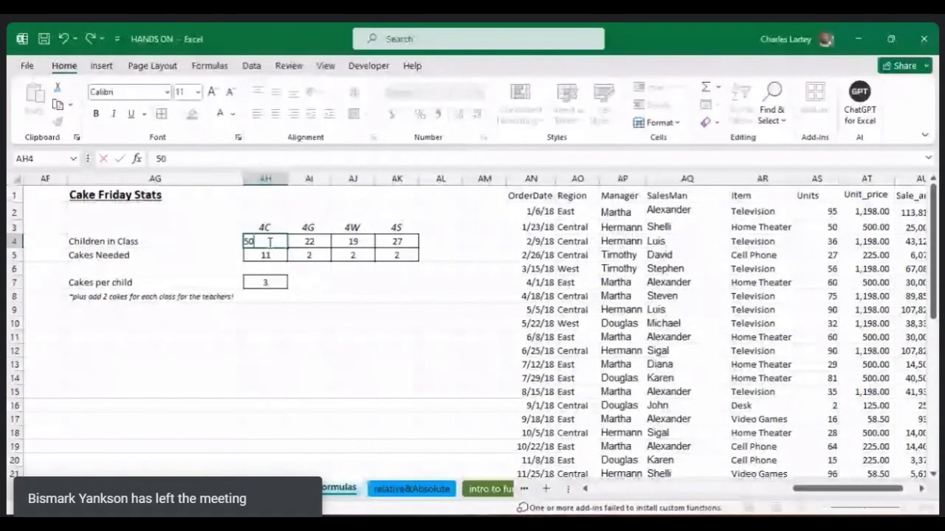
pyautogui.press('Return')
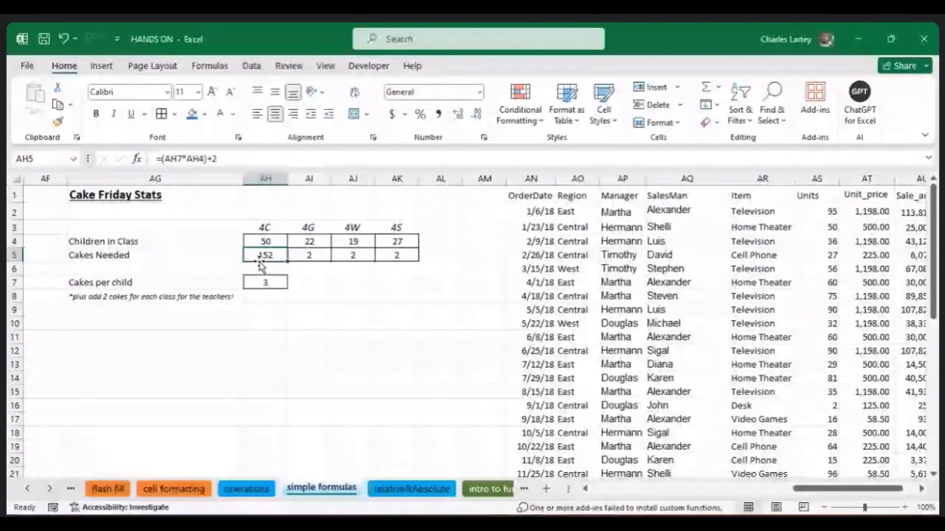
# Fill the relative Cakes Needed formula from AH5 across to AK5 and compare the formulas in AH5 and AI5.
pyautogui.moveTo(288, 259); pyautogui.dragTo(410, 263)
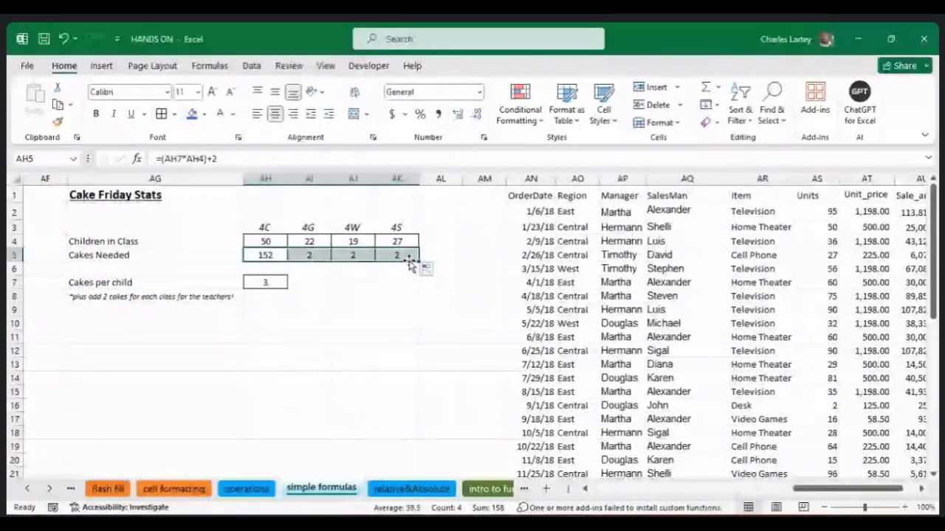
pyautogui.click(268, 252)
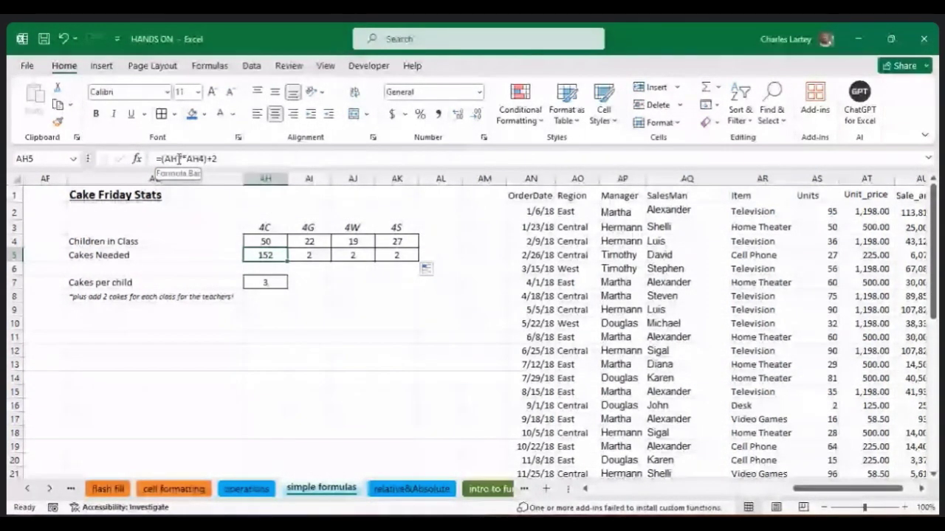
pyautogui.click(302, 254)
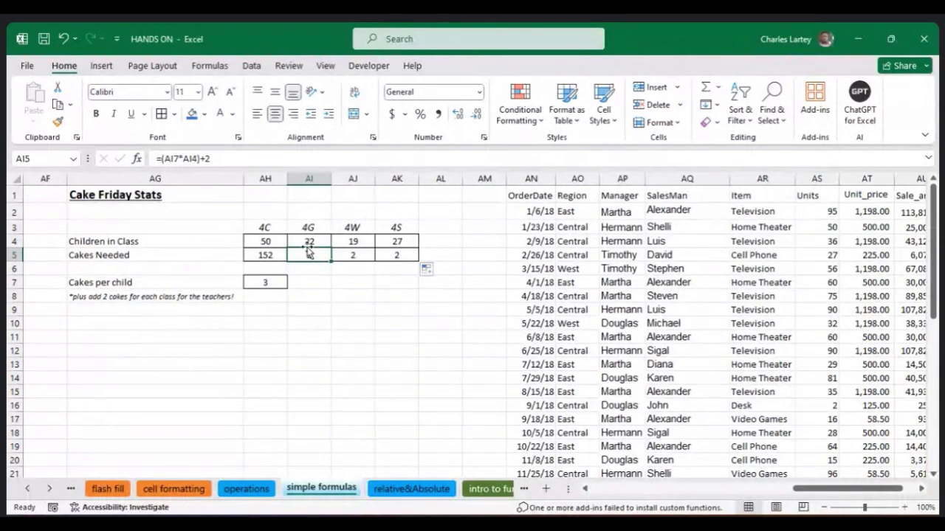
pyautogui.click(272, 255)
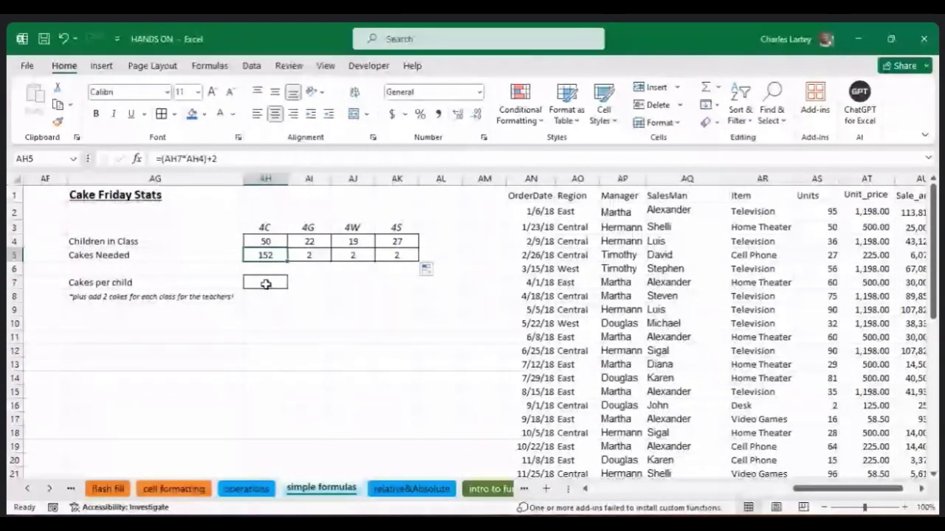
pyautogui.click(309, 257)
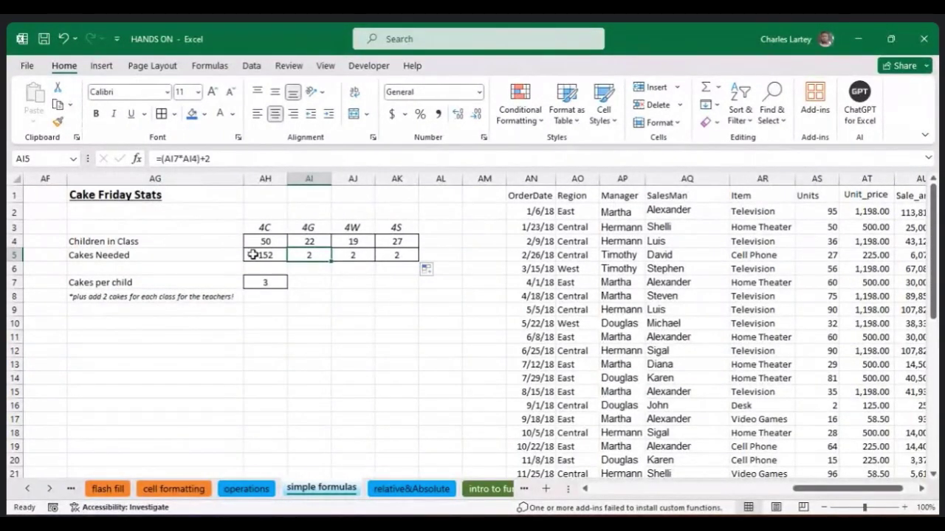
# Make the cakes-per-child reference in AH5 absolute so that the formula reads =($AH$7*AH4)+2.
pyautogui.click(260, 255)
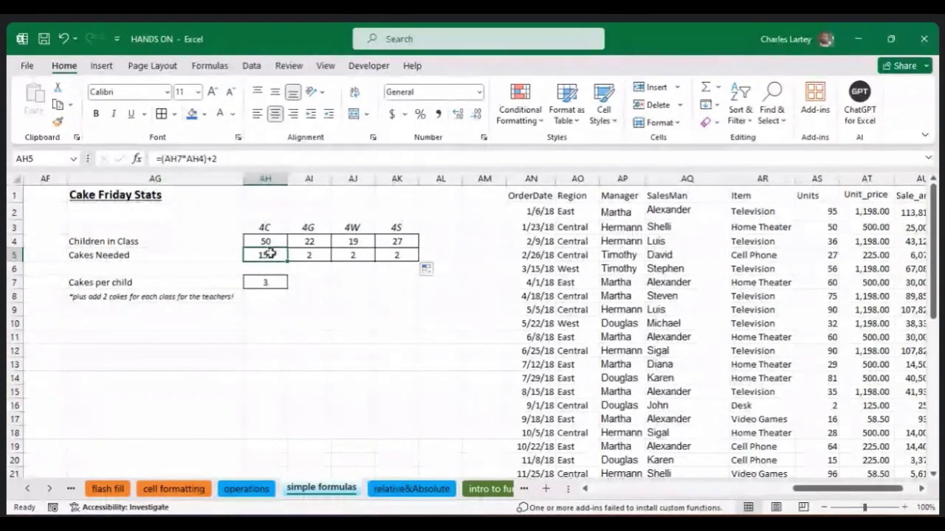
pyautogui.click(181, 158)
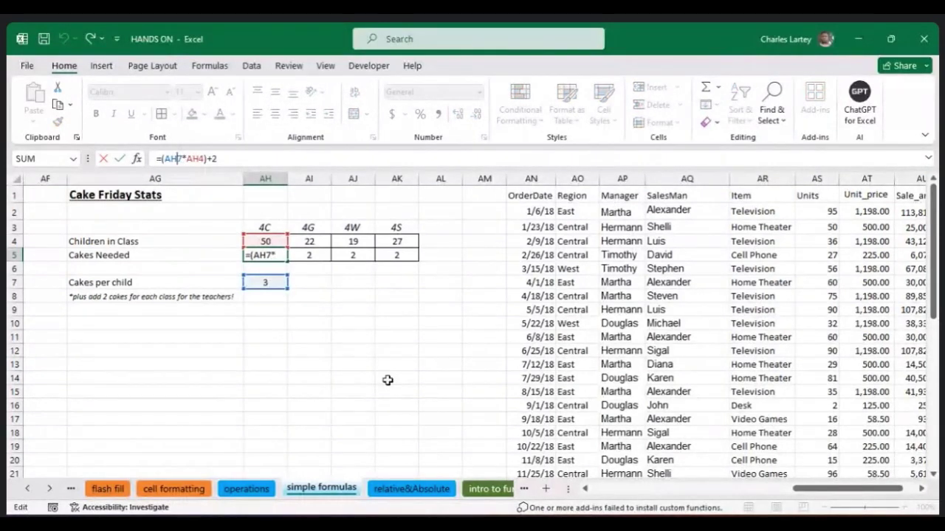
pyautogui.press('F4')
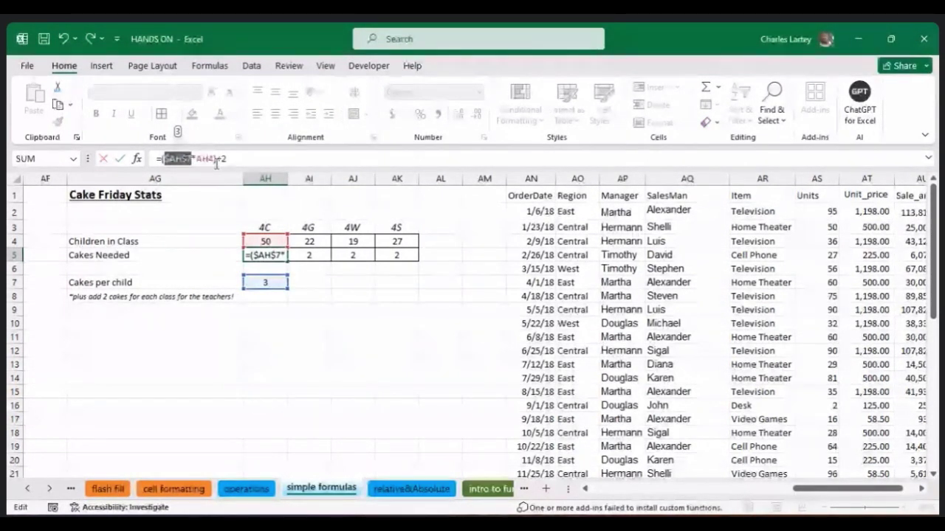
pyautogui.press('Return')
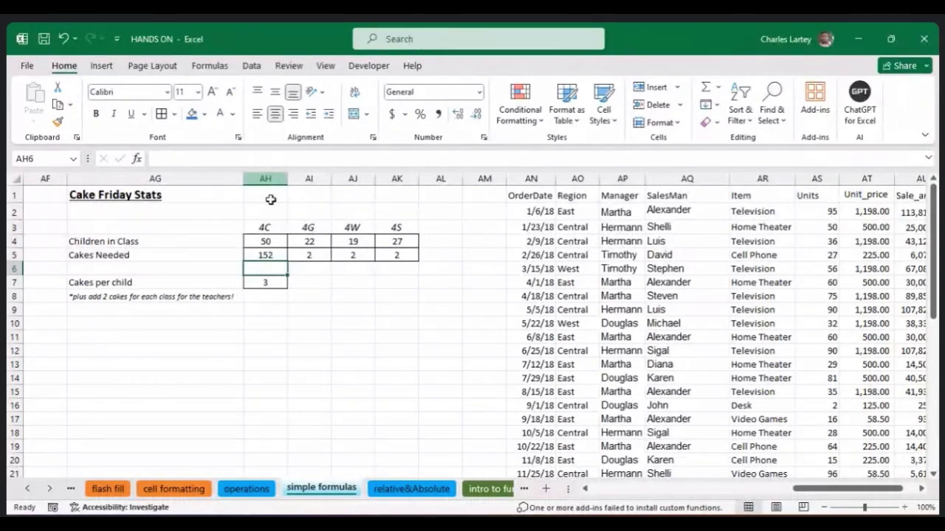
# Fill the Cakes Needed formula with the absolute $AH$7 reference from AH5 across to AK5.
pyautogui.click(265, 240)
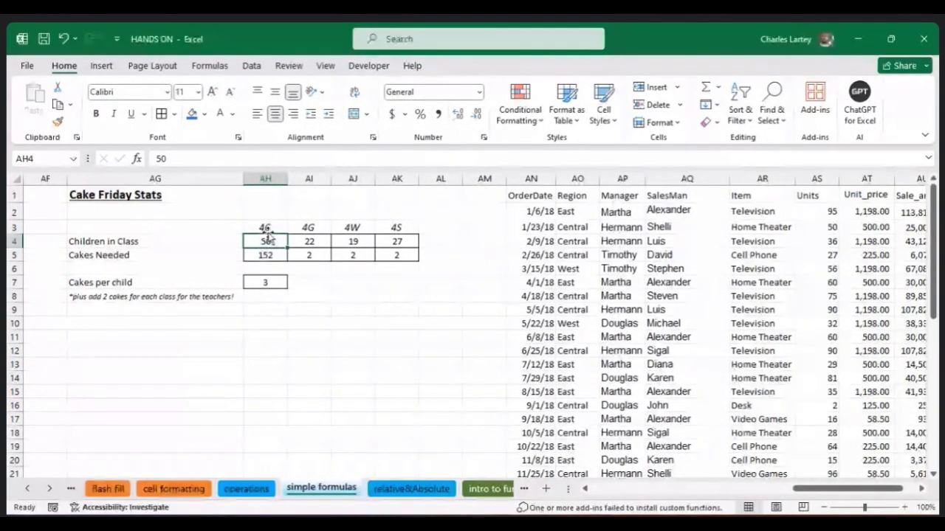
pyautogui.click(278, 255)
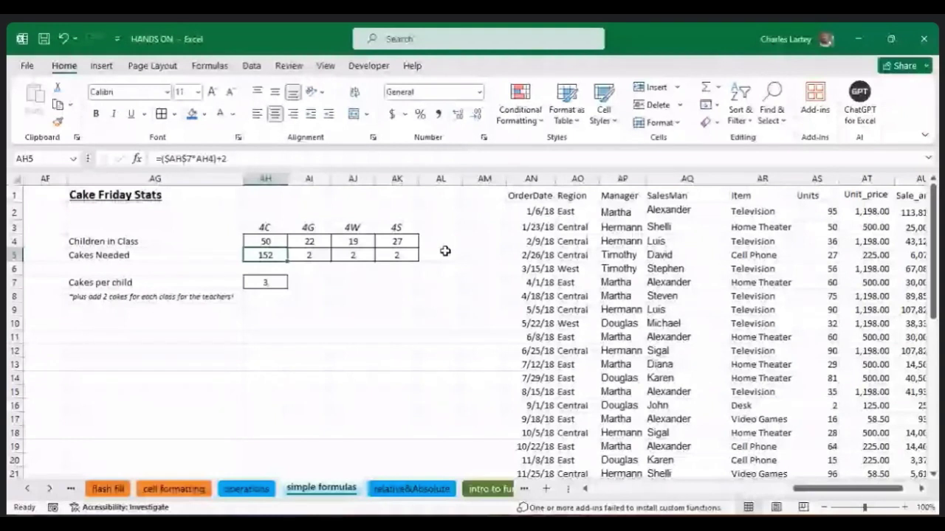
pyautogui.click(300, 266)
pyautogui.click(280, 257)
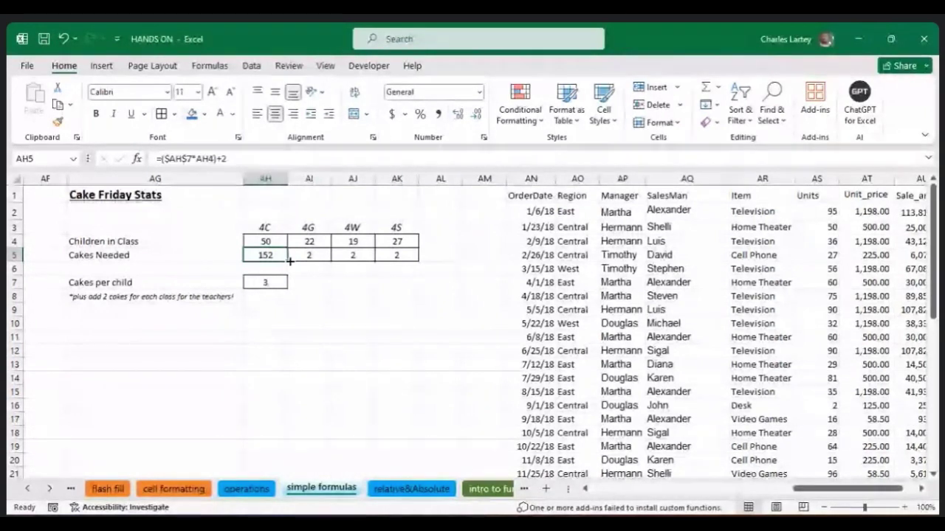
pyautogui.moveTo(290, 260); pyautogui.dragTo(411, 265)
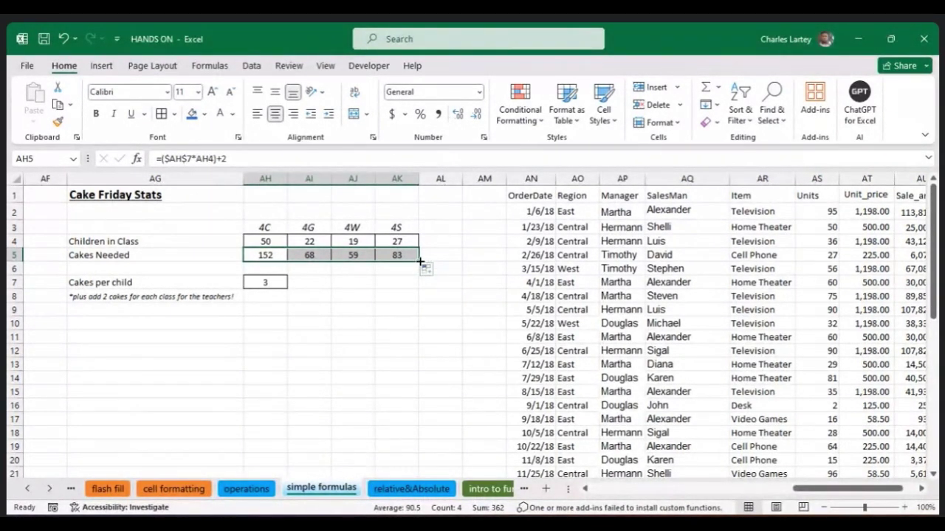
# Inspect the Cakes Needed formulas in AH5, AI5 and AJ5, comparing their absolute and relative references.
pyautogui.click(275, 254)
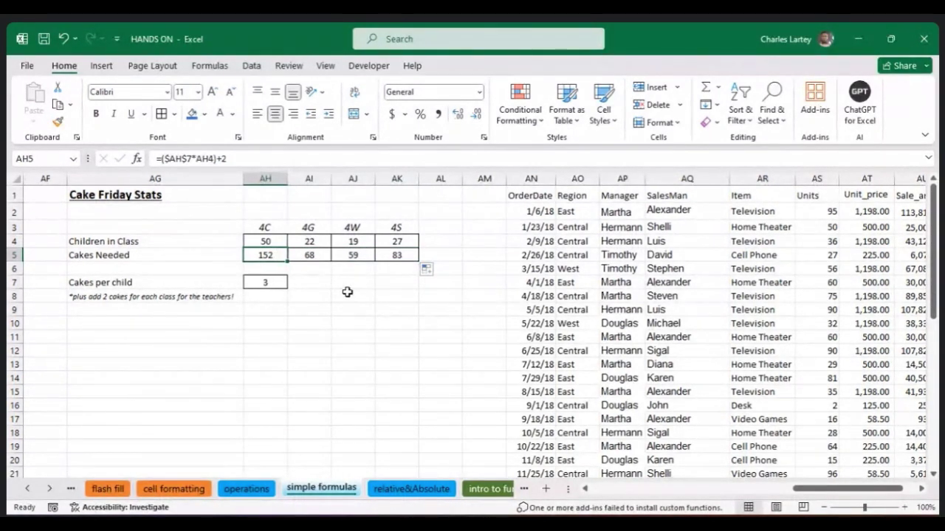
pyautogui.click(313, 255)
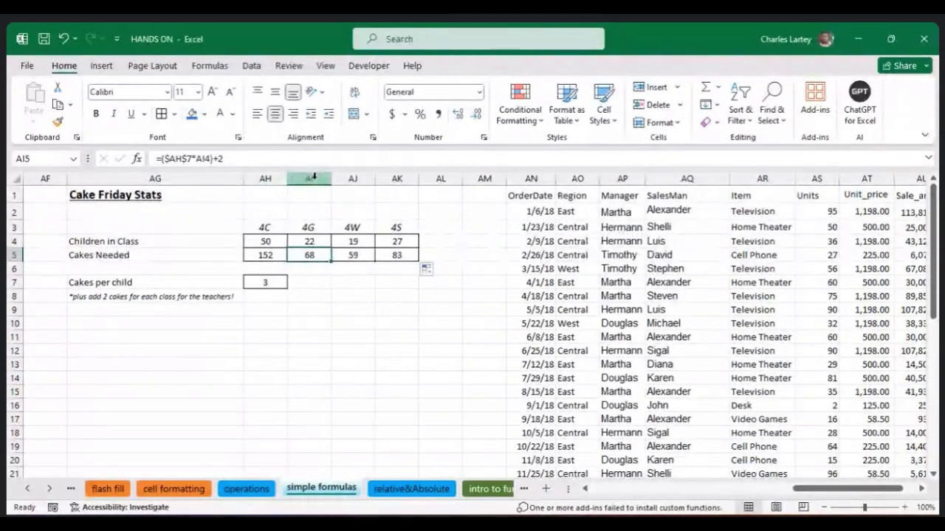
pyautogui.click(345, 252)
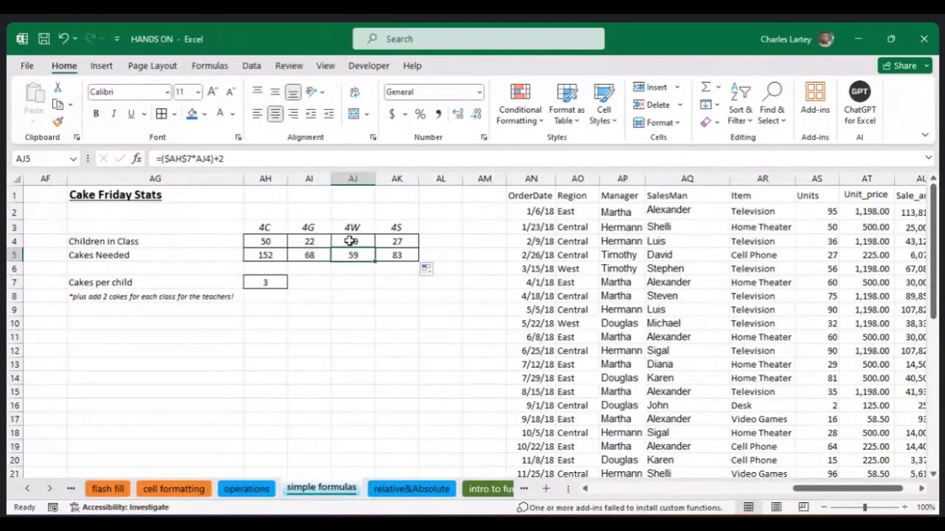
# Fill the Cakes Needed formula from AK5 down into AK6 and inspect the row references in the copied formula.
pyautogui.click(384, 253)
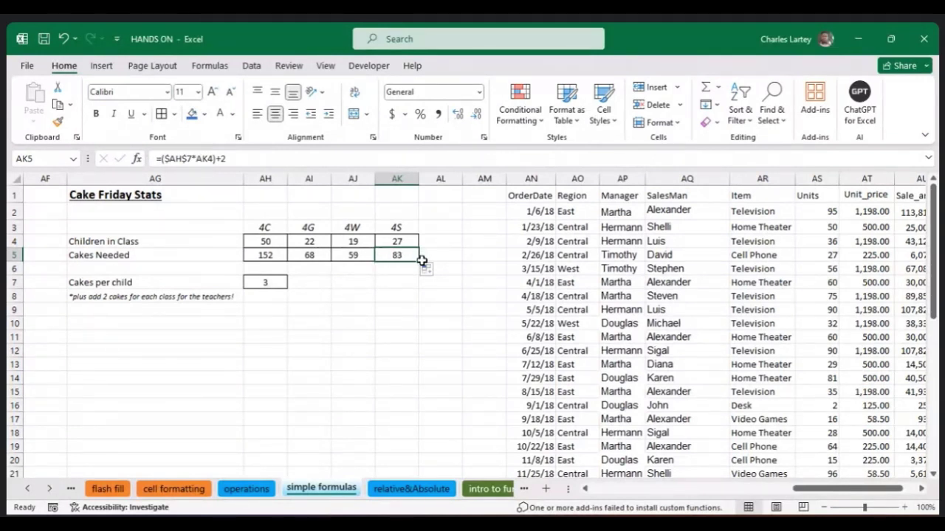
pyautogui.moveTo(419, 262); pyautogui.dragTo(417, 278)
pyautogui.click(395, 268)
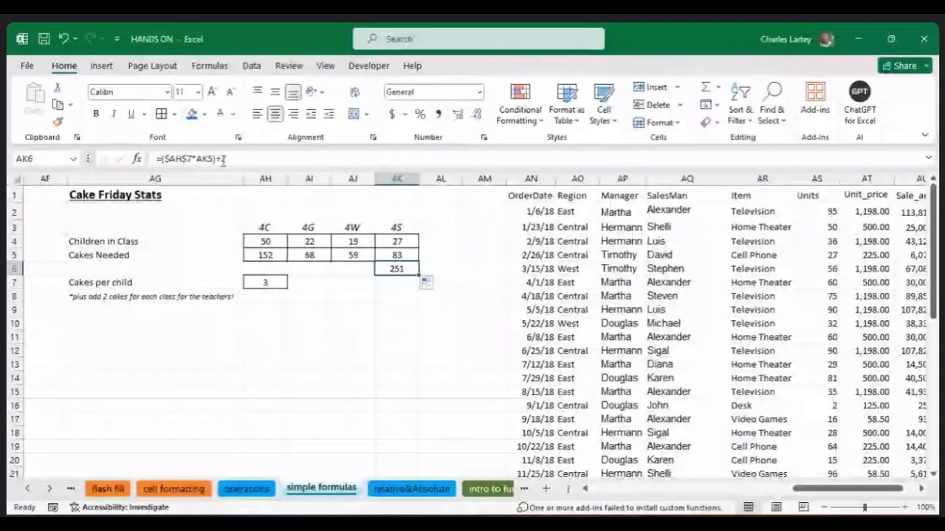
# Examine the Cakes Needed formula in AK5 and the cells it references, comparing it with the copy in AK6.
pyautogui.press('Up')
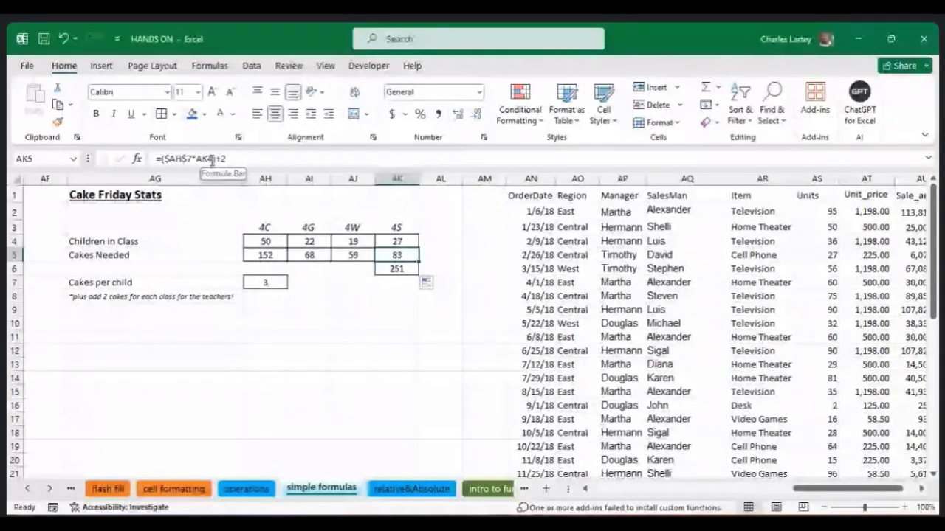
pyautogui.click(210, 159)
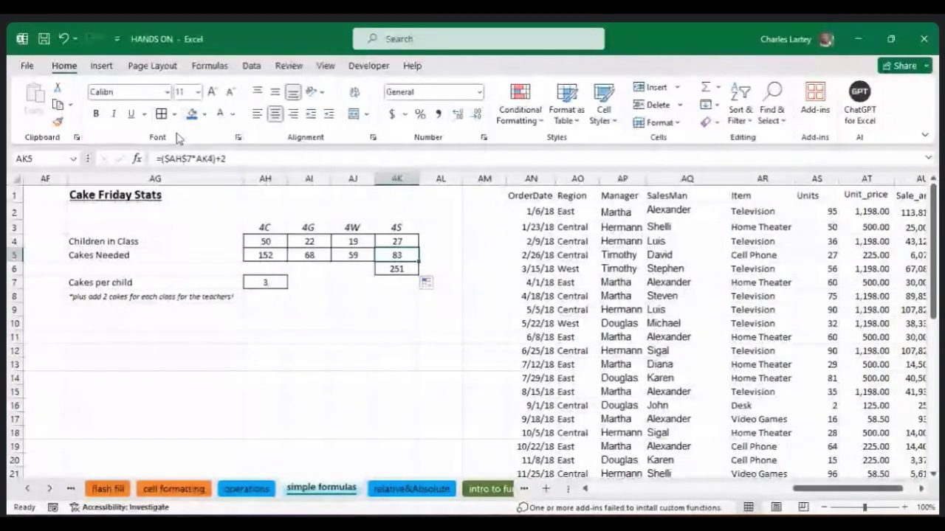
pyautogui.click(211, 159)
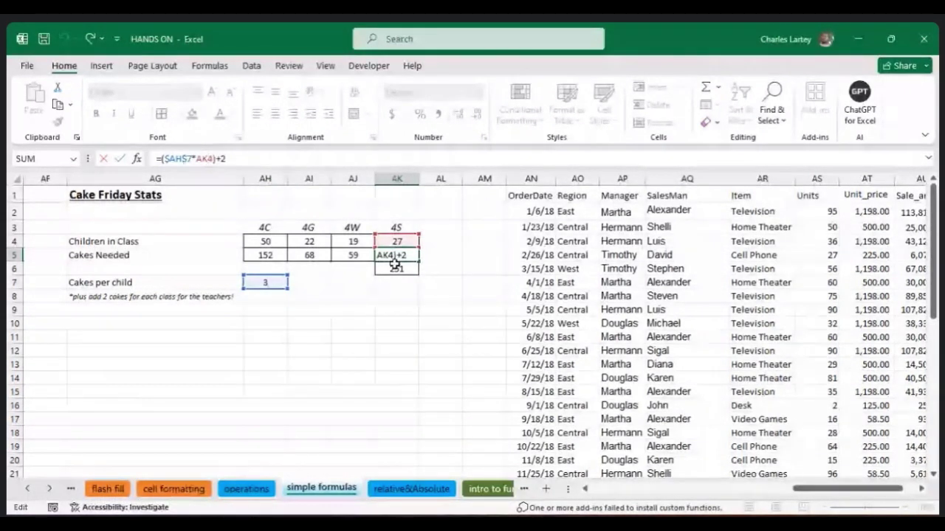
pyautogui.press('Return')
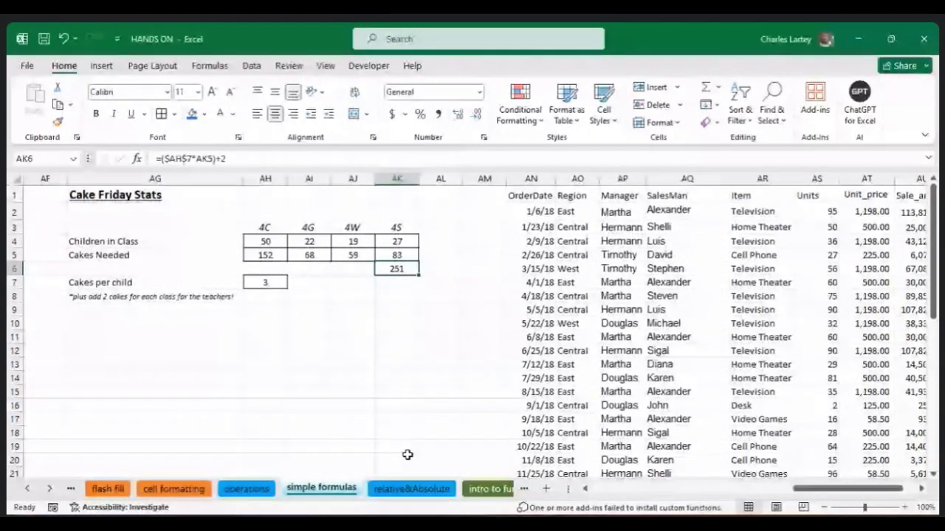
pyautogui.hscroll(1, 408, 455)
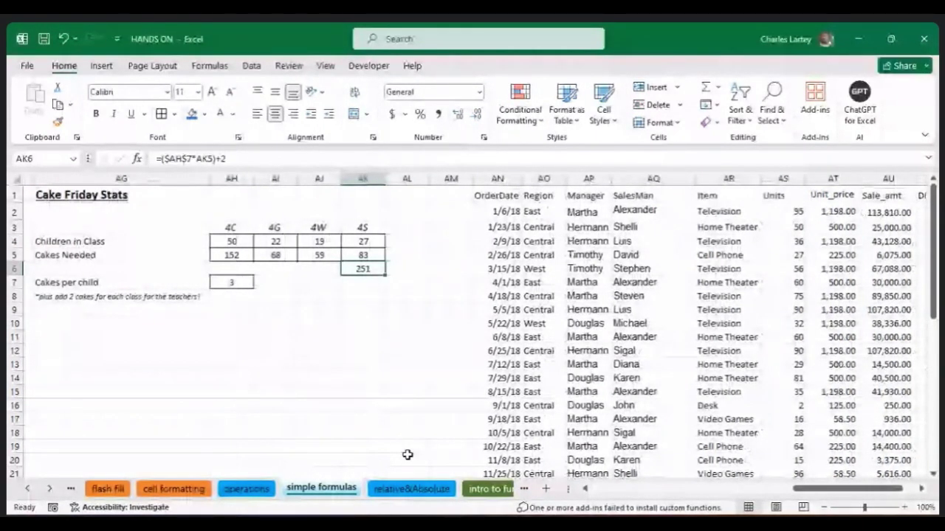
pyautogui.hscroll(3, 407, 455)
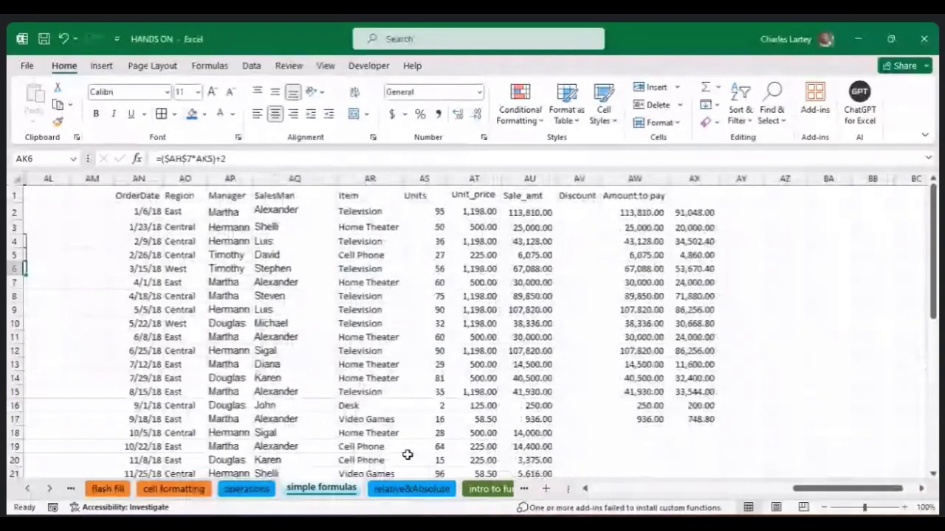
pyautogui.hscroll(-10, 407, 455)
pyautogui.hscroll(10, 407, 454)
pyautogui.scroll(-20, 408, 454)
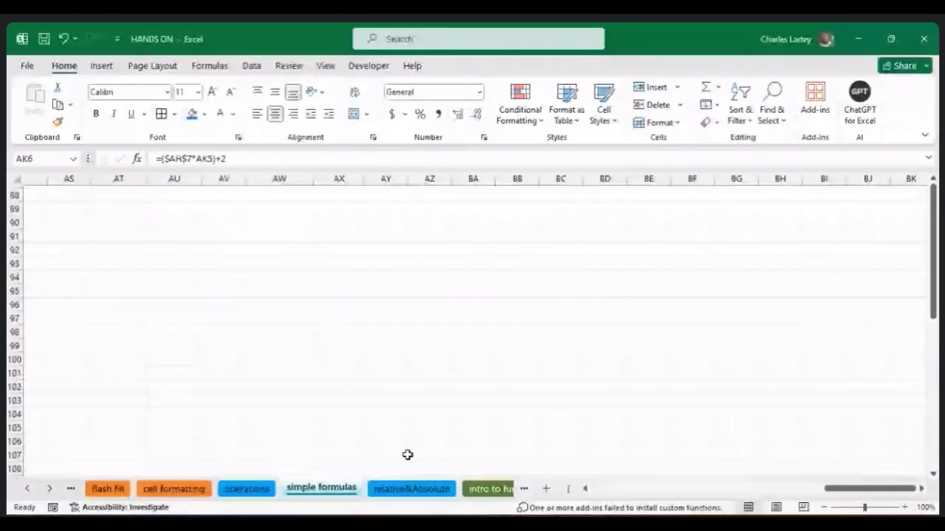
pyautogui.scroll(20, 407, 455)
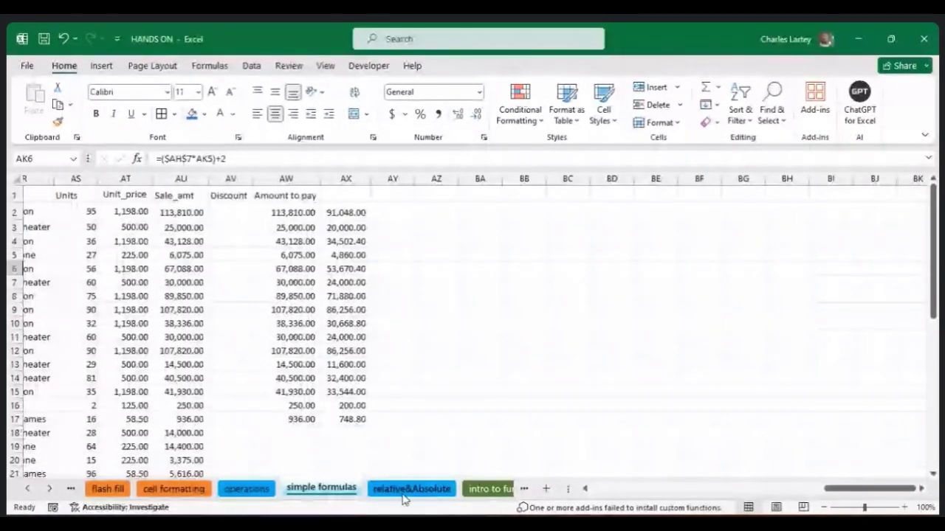
# Switch to the relative&Absolute sheet and locate the Menu Order table.
pyautogui.click(403, 494)
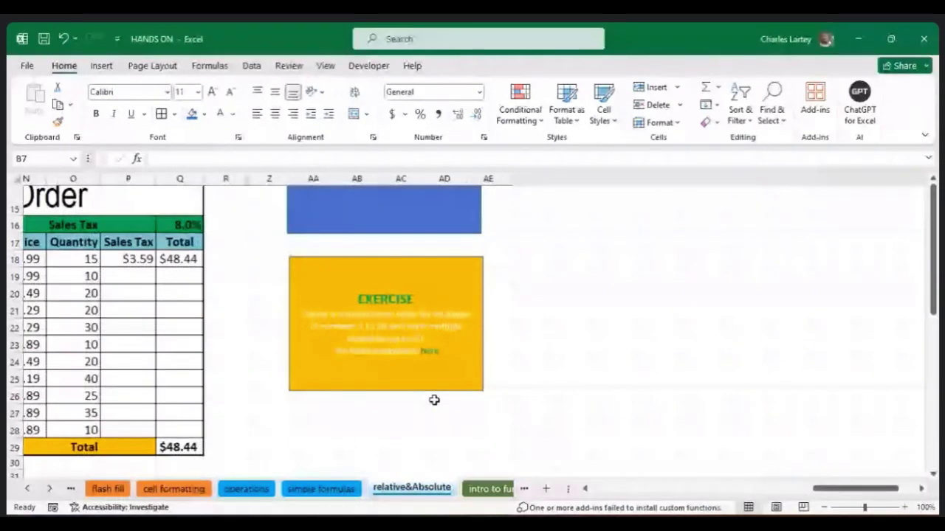
pyautogui.hscroll(-5, 434, 400)
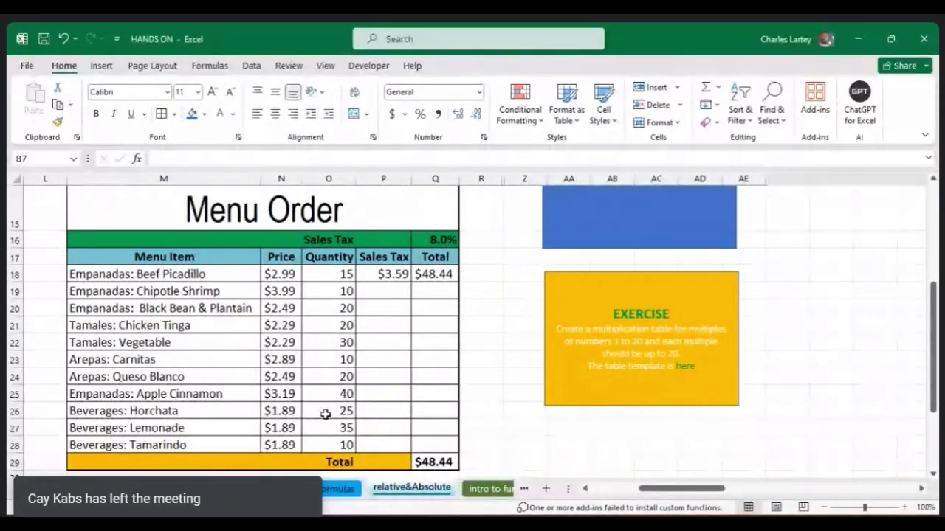
pyautogui.hscroll(-2, 324, 414)
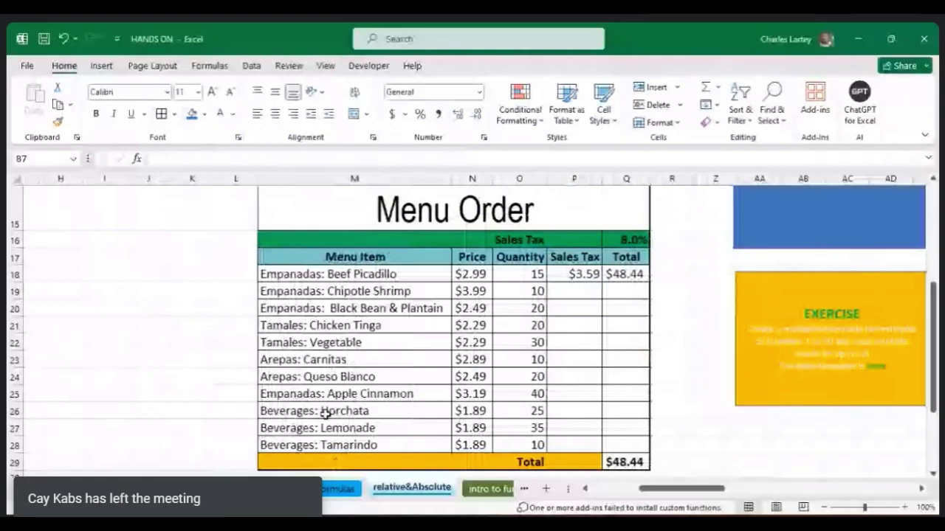
pyautogui.scroll(5, 325, 415)
pyautogui.hscroll(-1, 325, 415)
pyautogui.scroll(-6, 325, 414)
pyautogui.hscroll(-2, 325, 415)
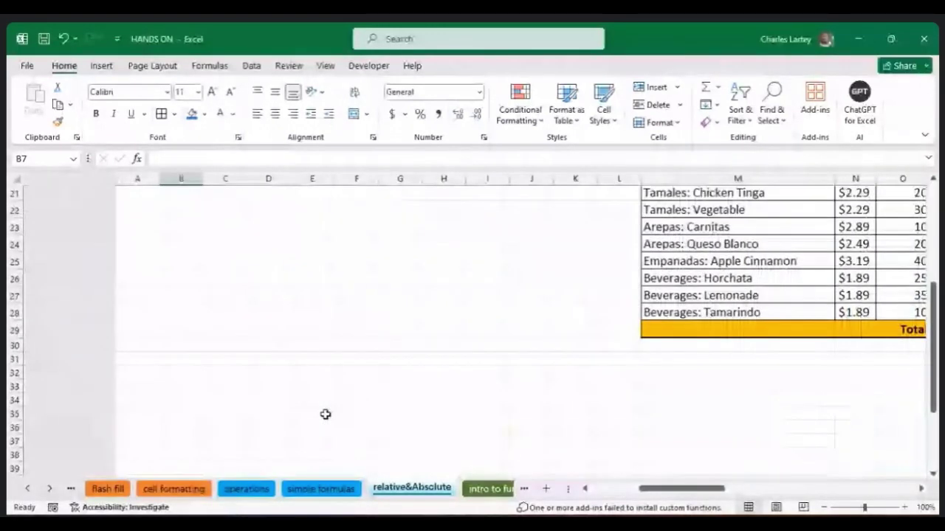
pyautogui.hscroll(4, 324, 414)
pyautogui.scroll(1, 325, 414)
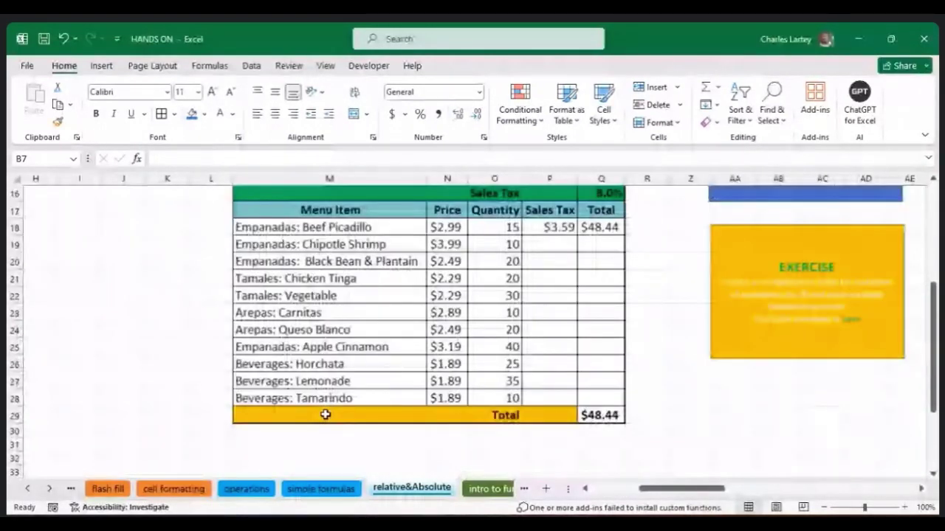
pyautogui.scroll(1, 325, 414)
pyautogui.hscroll(1, 325, 414)
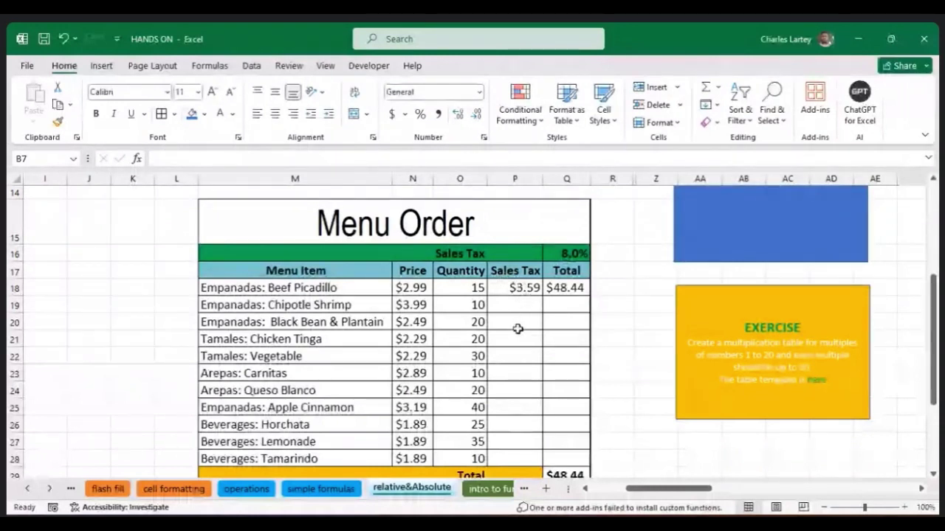
# Inspect the Total and Sales Tax formulas for Empanadas: Beef Picadillo in Q18 and P18, and clear both cells.
pyautogui.click(555, 291)
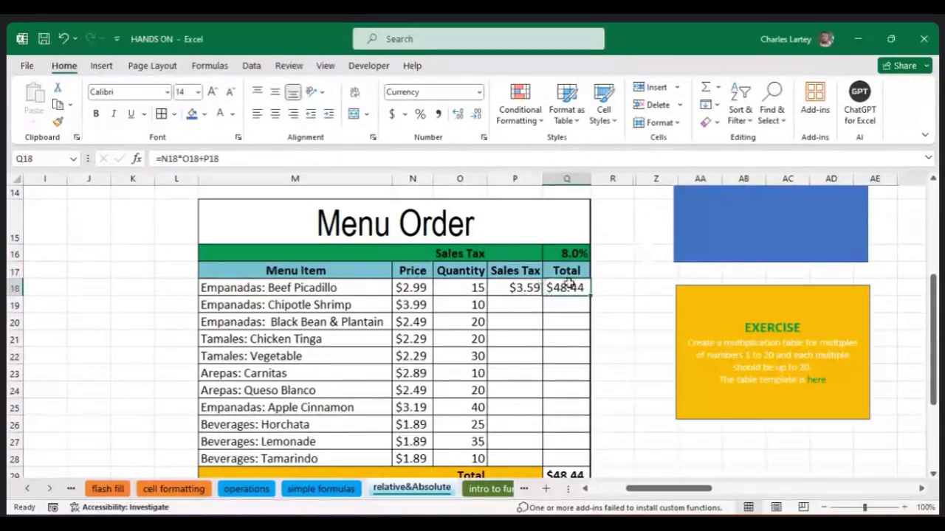
pyautogui.click(514, 306)
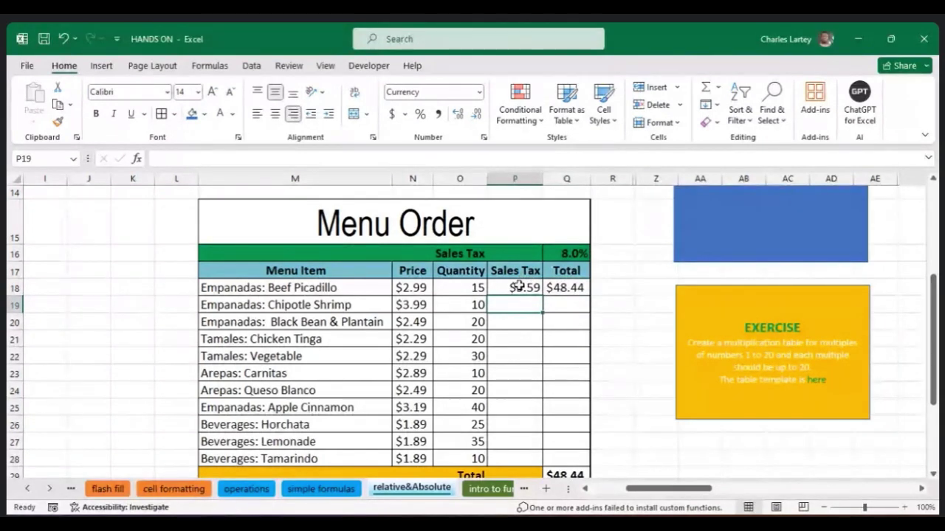
pyautogui.click(519, 286)
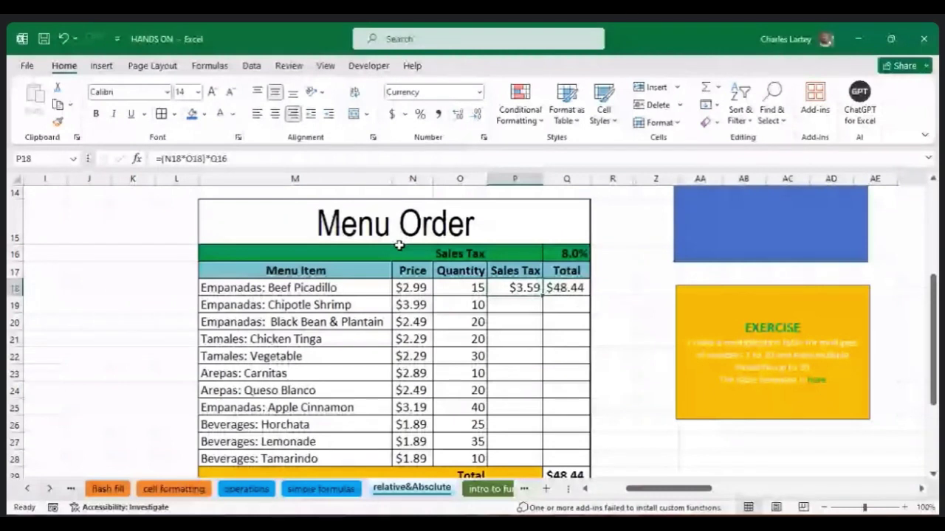
pyautogui.press('Delete')
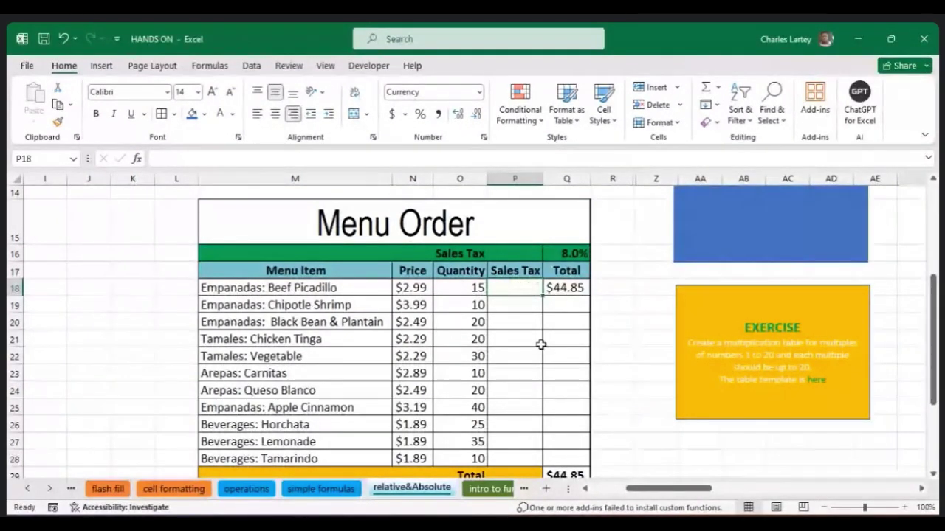
pyautogui.click(565, 289)
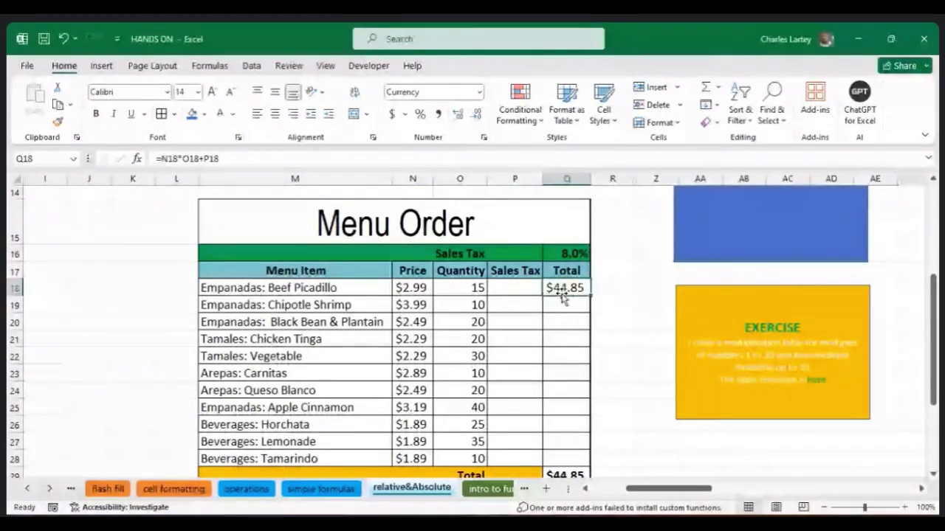
pyautogui.press('Delete')
pyautogui.click(508, 286)
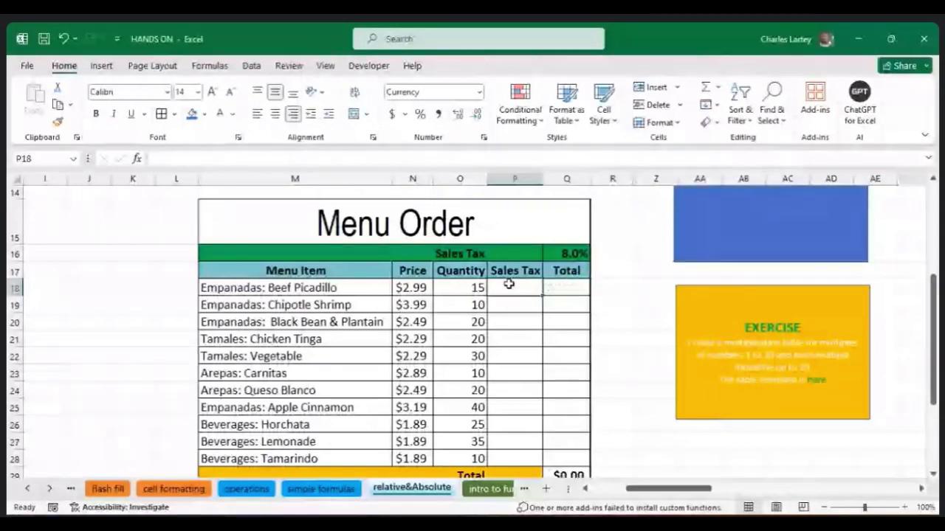
pyautogui.write('=')
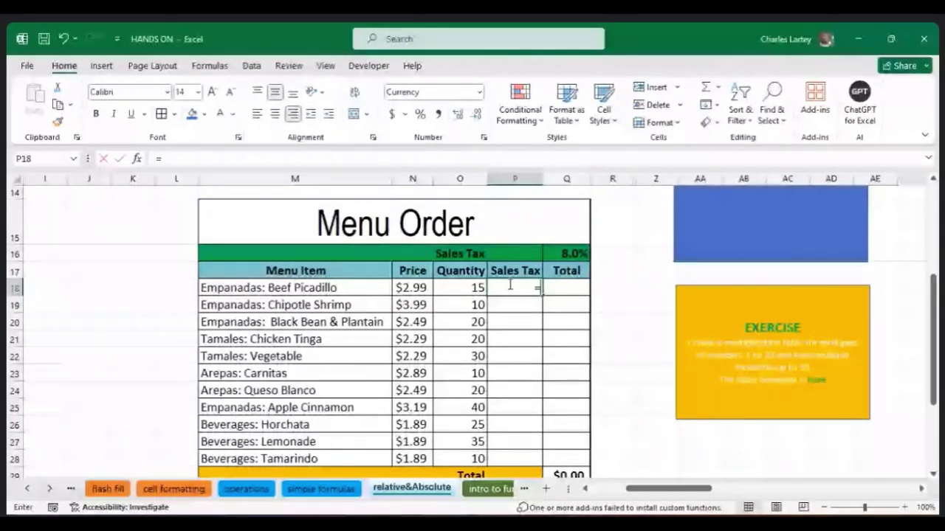
pyautogui.click(417, 289)
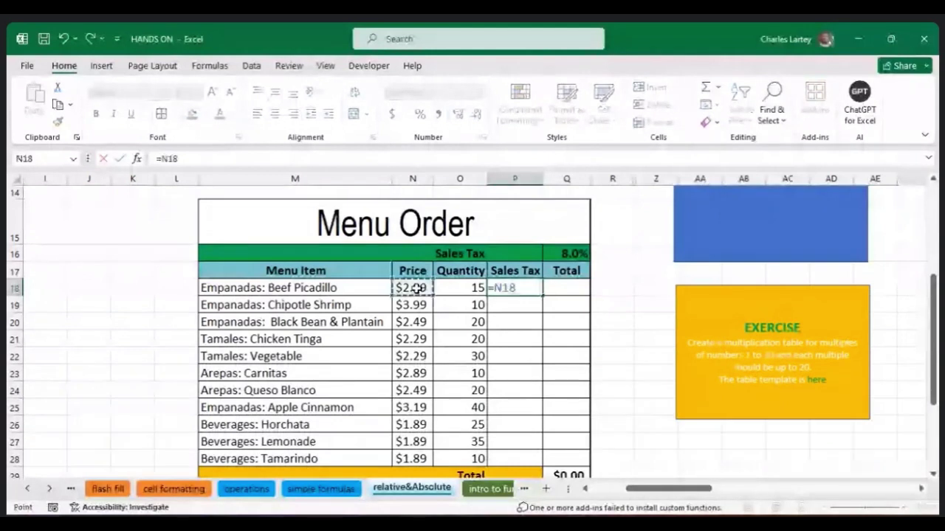
pyautogui.write('*')
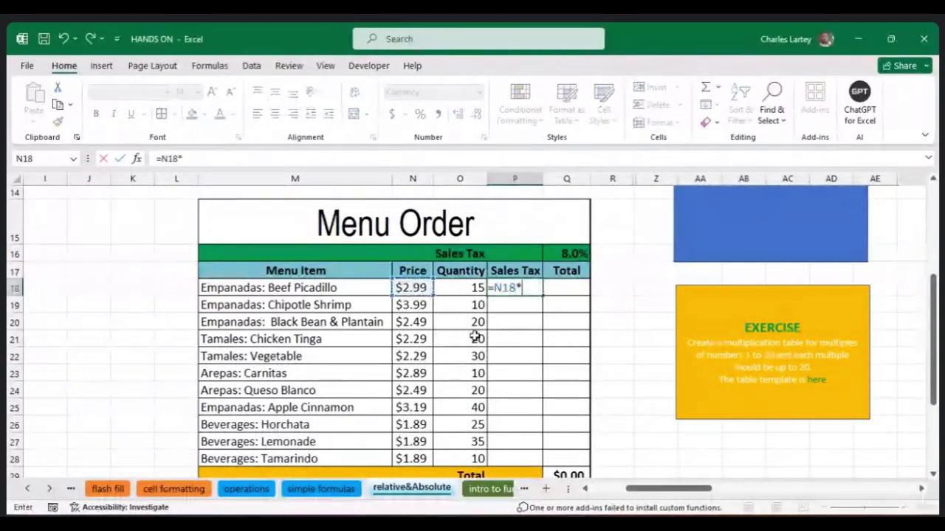
pyautogui.click(476, 288)
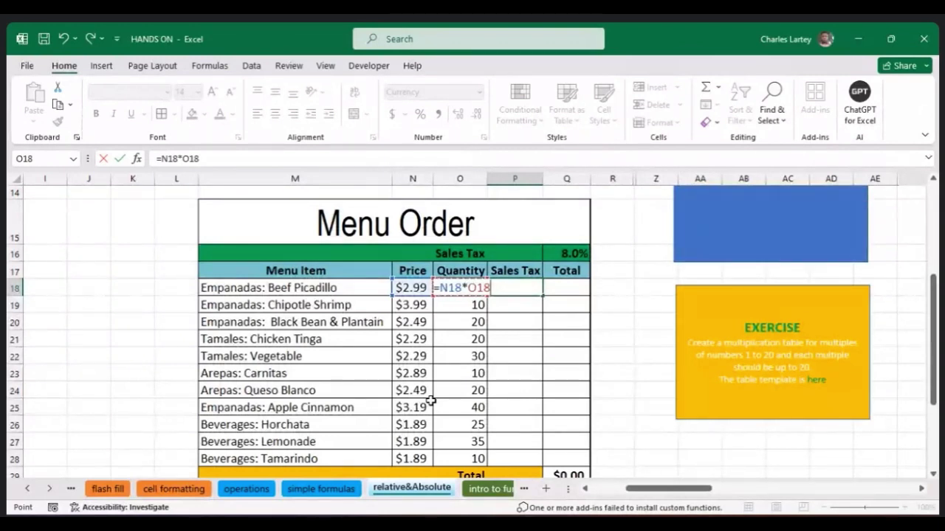
pyautogui.click(200, 158)
pyautogui.moveTo(200, 159); pyautogui.dragTo(161, 158)
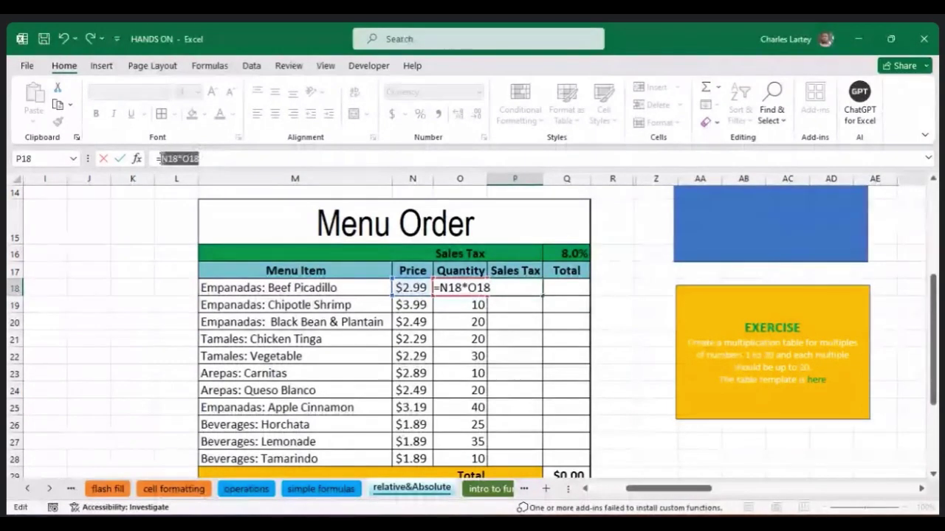
pyautogui.press('BackSpace')
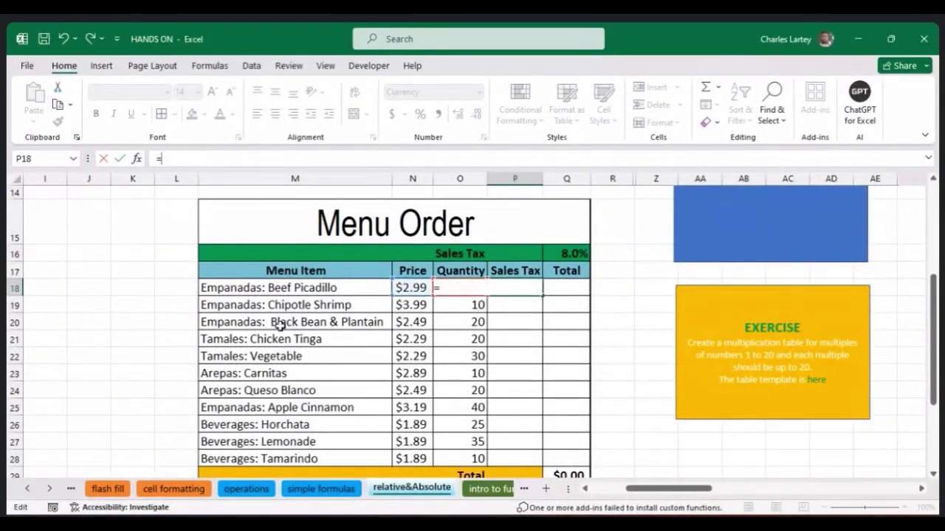
pyautogui.press('Escape')
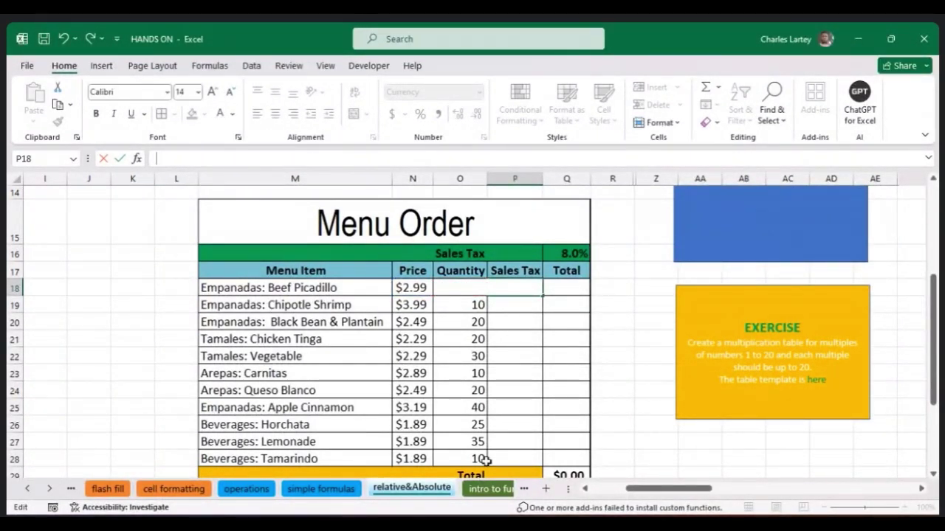
pyautogui.click(652, 284)
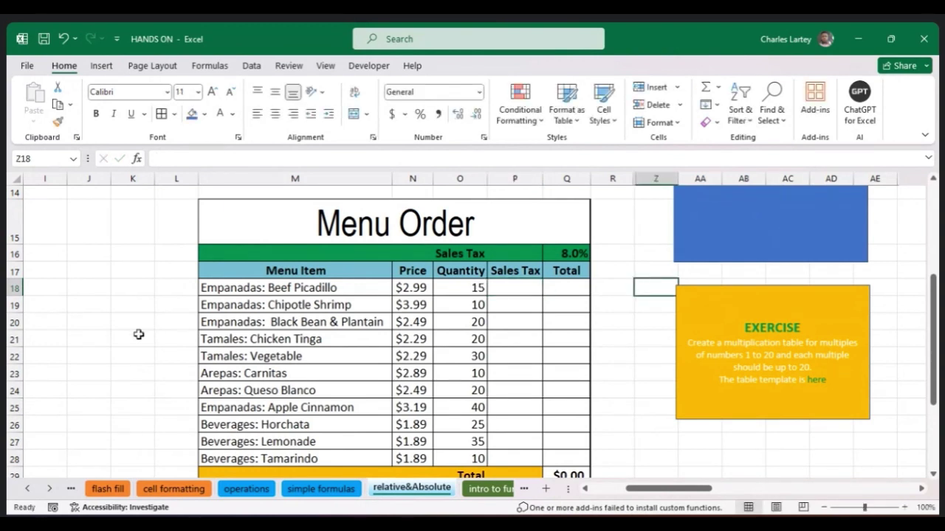
# Calculate a sample percentage in J20 with the formula =100*0.8.
pyautogui.click(79, 323)
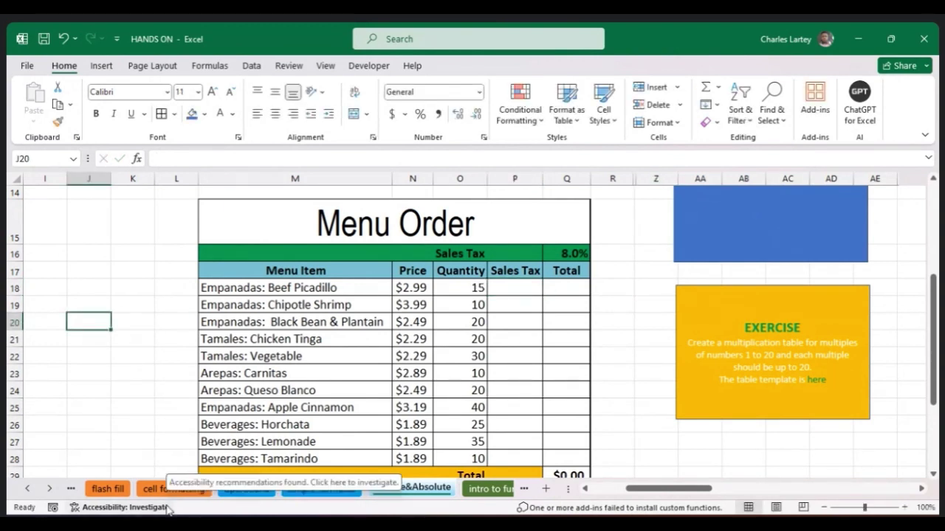
pyautogui.write('1000')
pyautogui.press('BackSpace')
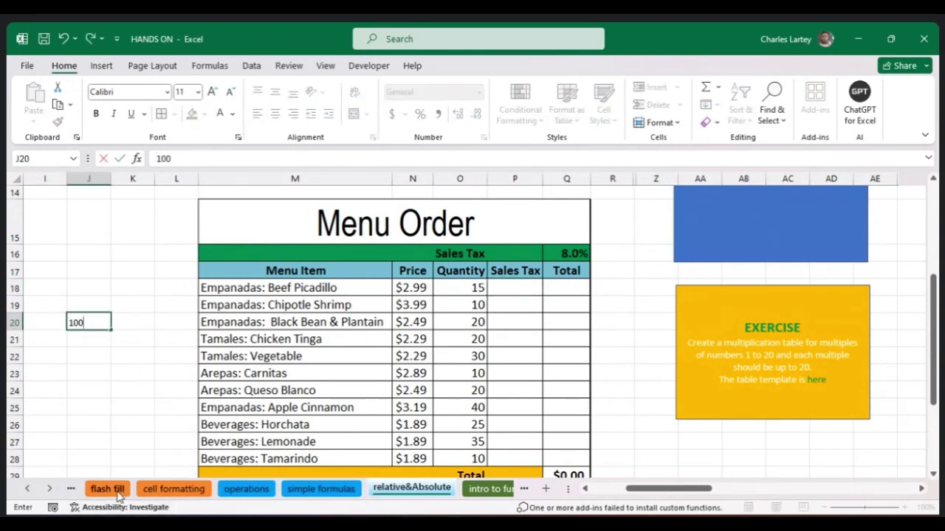
pyautogui.press('BackSpace')
pyautogui.press('BackSpace')
pyautogui.press('BackSpace')
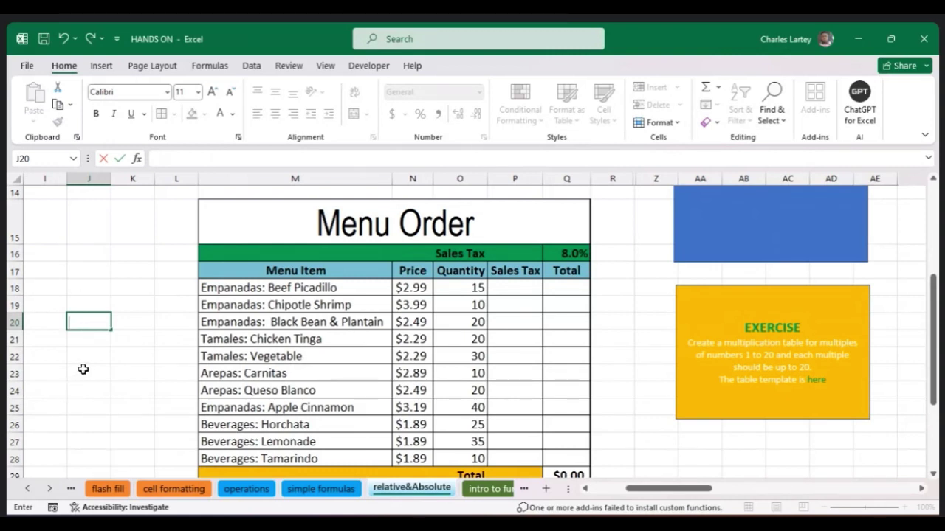
pyautogui.write('=100')
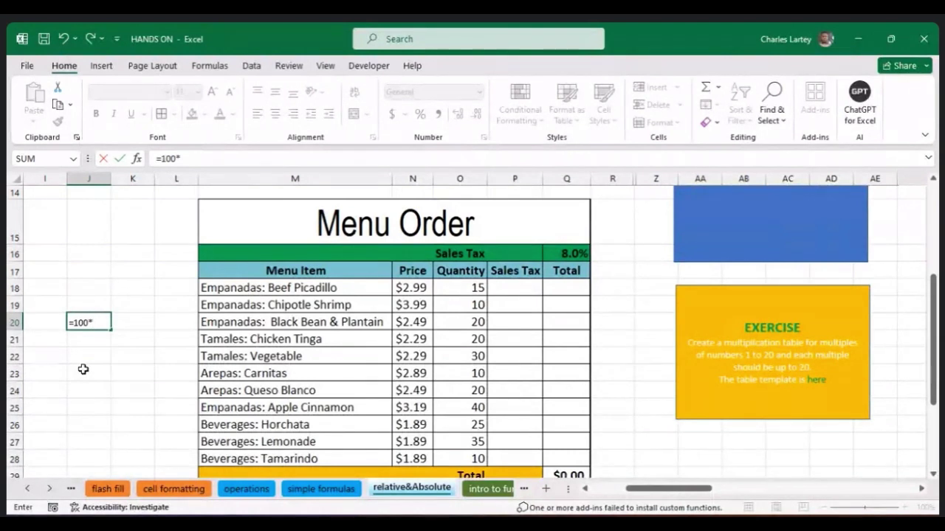
pyautogui.write('*0.8')
pyautogui.press('Return')
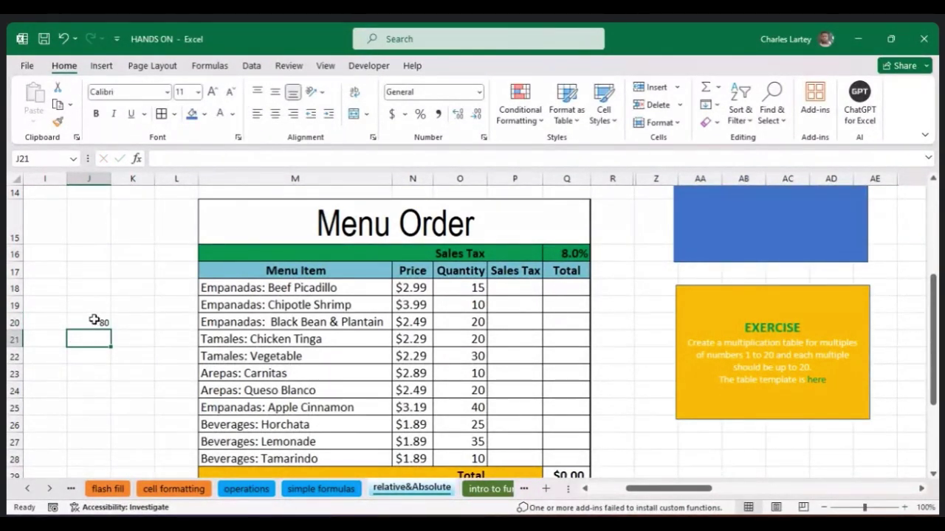
pyautogui.click(87, 325)
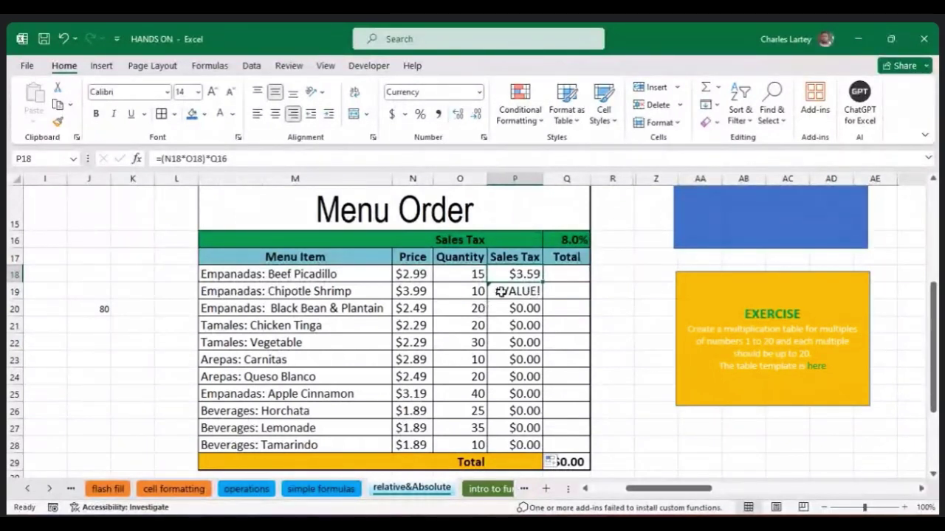
# Inspect the Sales Tax formula copied into P19 for Empanadas: Chipotle Shrimp.
pyautogui.click(500, 292)
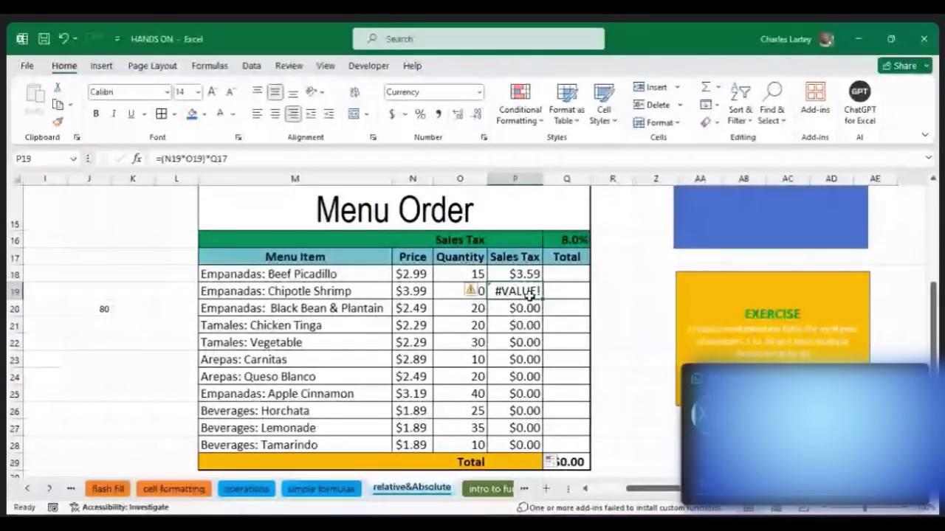
# Make the Q16 reference in P18's Sales Tax formula absolute, giving =(N18*O18)*$Q$16, and fill it down to P28.
pyautogui.press('Down')
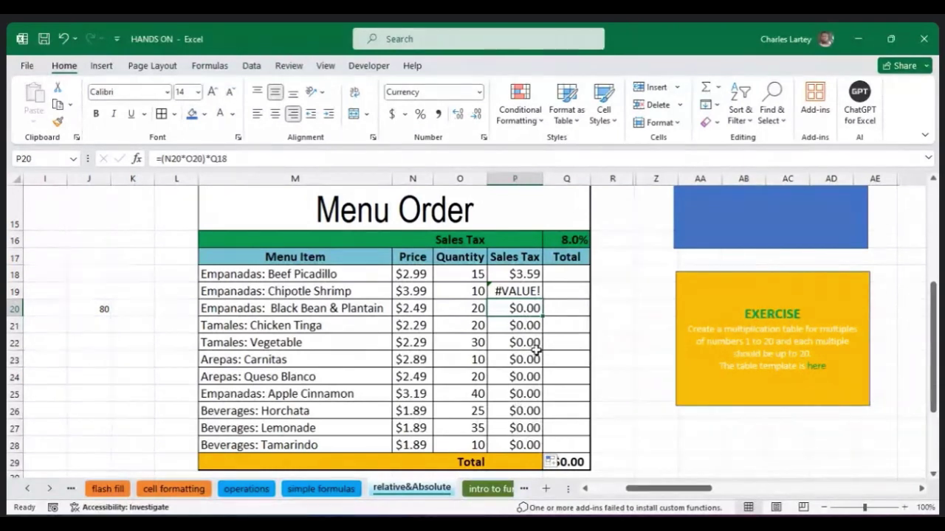
pyautogui.click(525, 275)
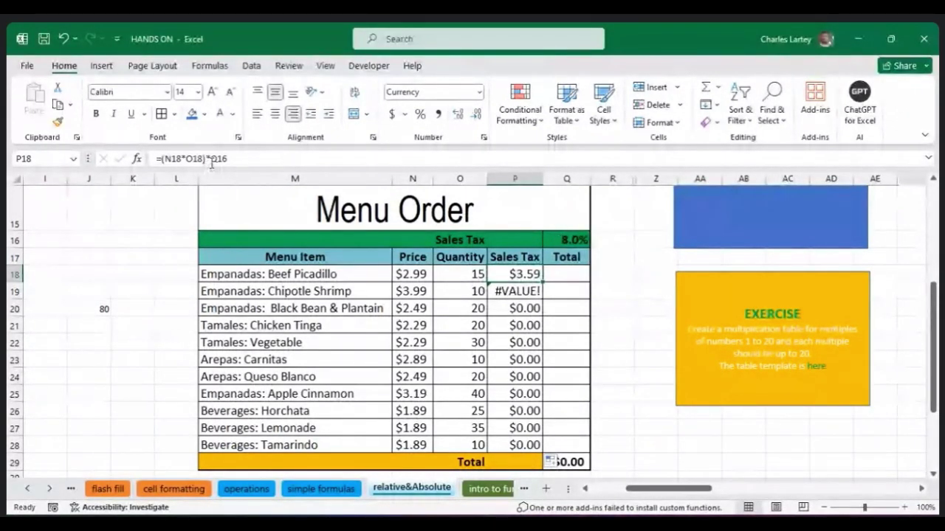
pyautogui.click(217, 159)
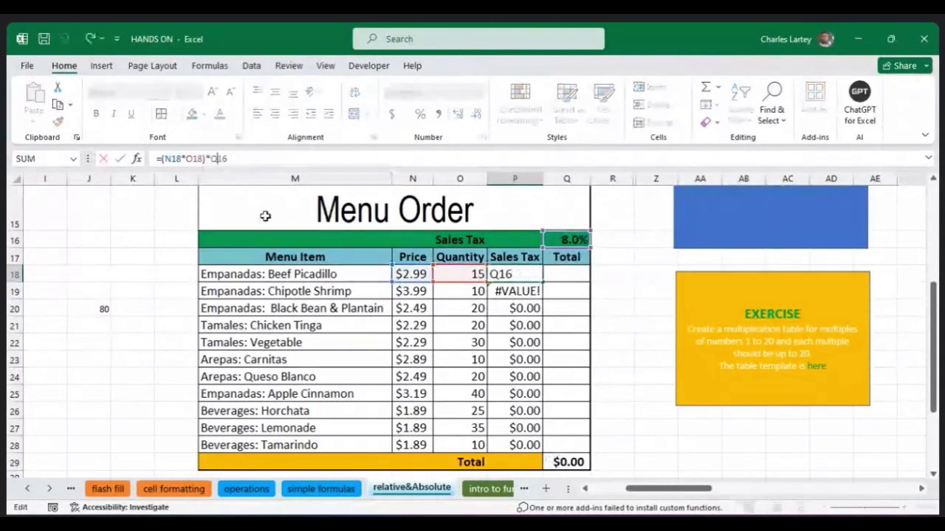
pyautogui.press('F4')
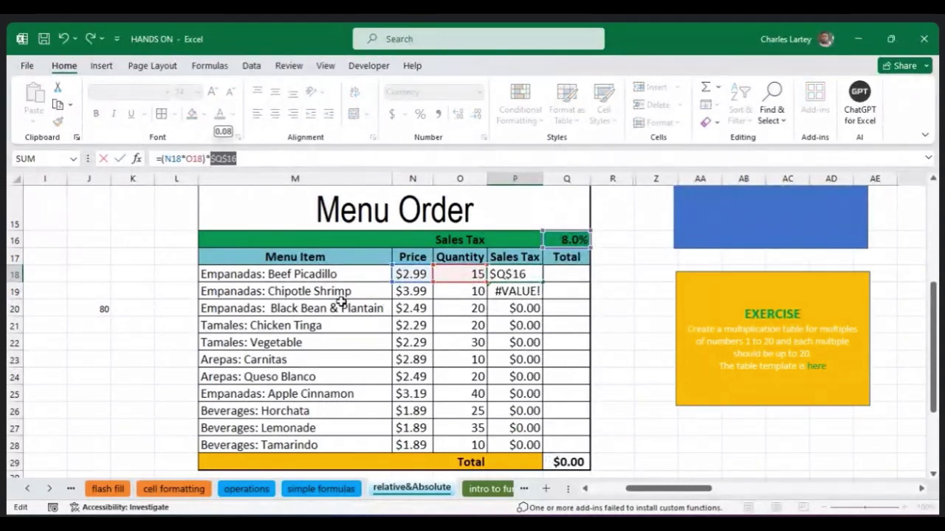
pyautogui.press('Return')
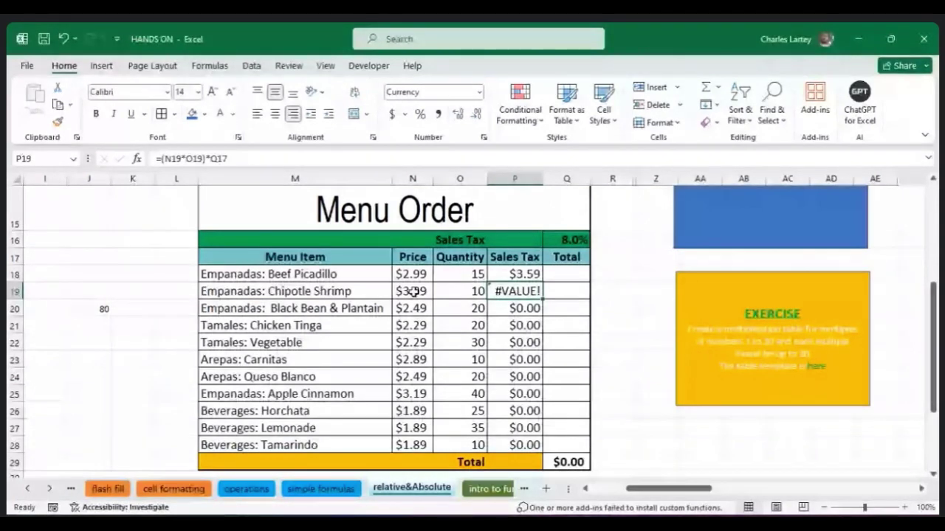
pyautogui.click(527, 274)
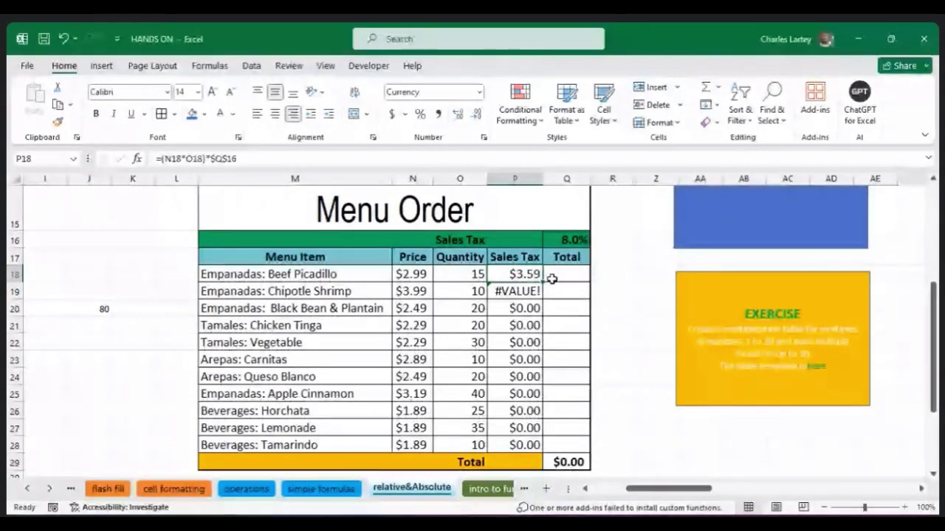
pyautogui.doubleClick(545, 280)
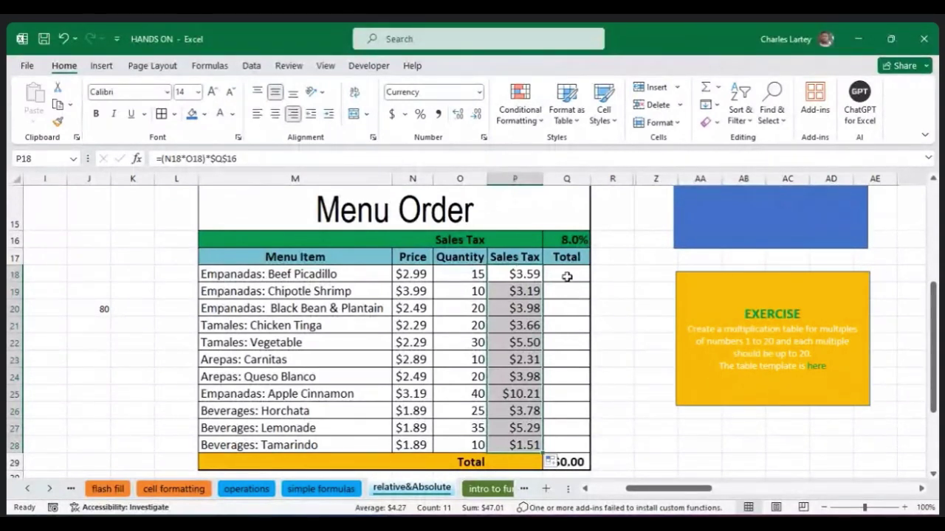
# Start a formula in Q18 for the Total of Empanadas: Beef Picadillo.
pyautogui.click(558, 274)
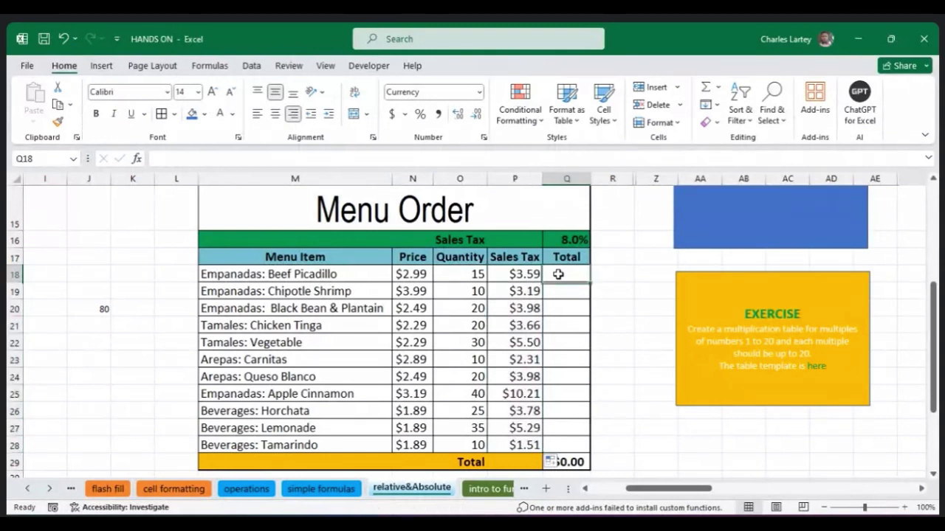
pyautogui.write('=')
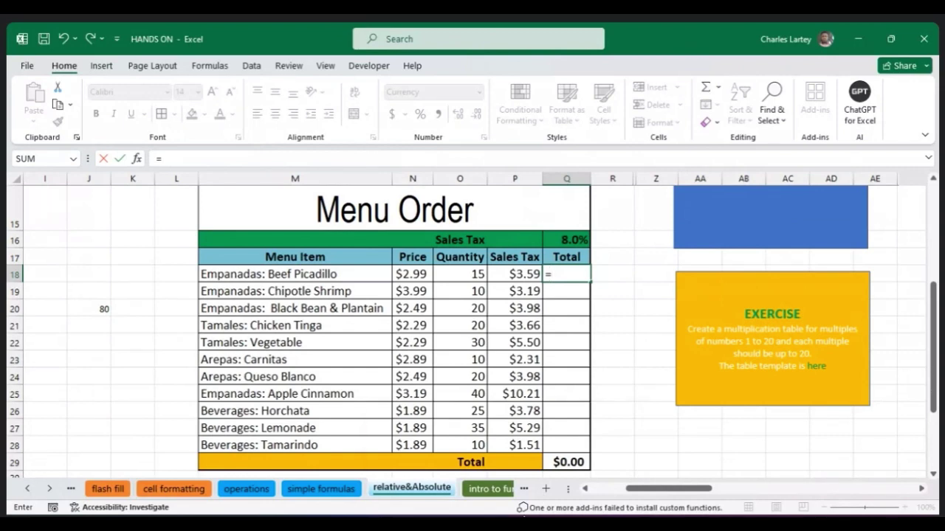
# Switch to the Google Meet call to check the in-call messages, and return to the HANDS ON workbook in Excel.
pyautogui.moveTo(520, 525)
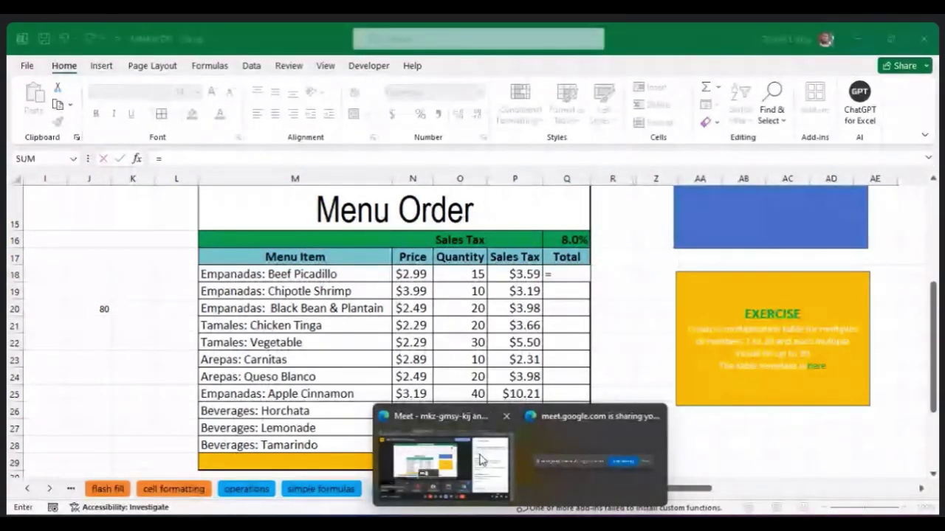
pyautogui.click(480, 460)
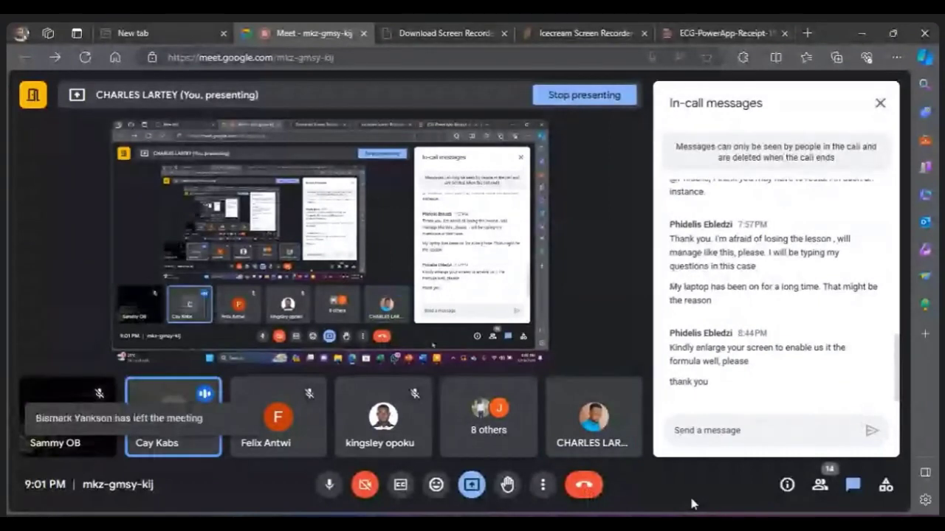
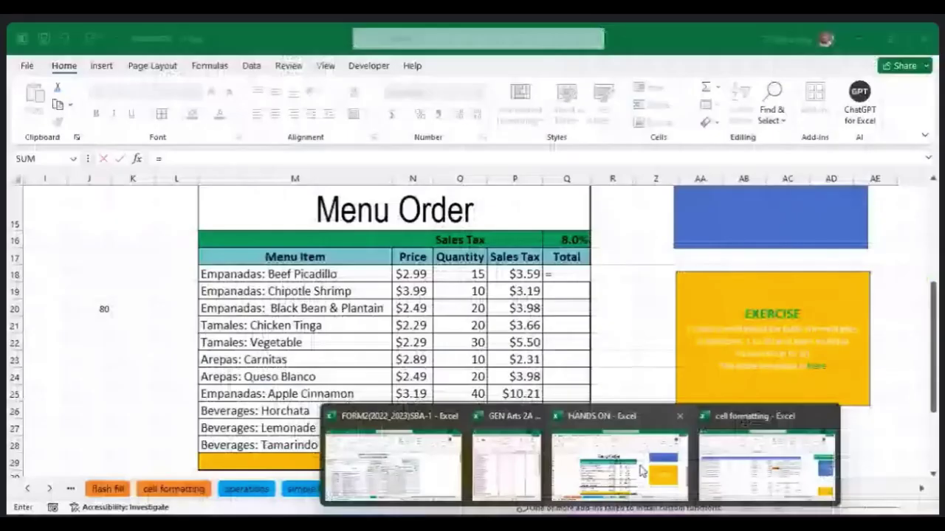
pyautogui.click(612, 468)
# Complete the Total formula in Q18 as =(N18*O18)+P18, multiplying price by quantity and adding the sales tax.
pyautogui.write('=')
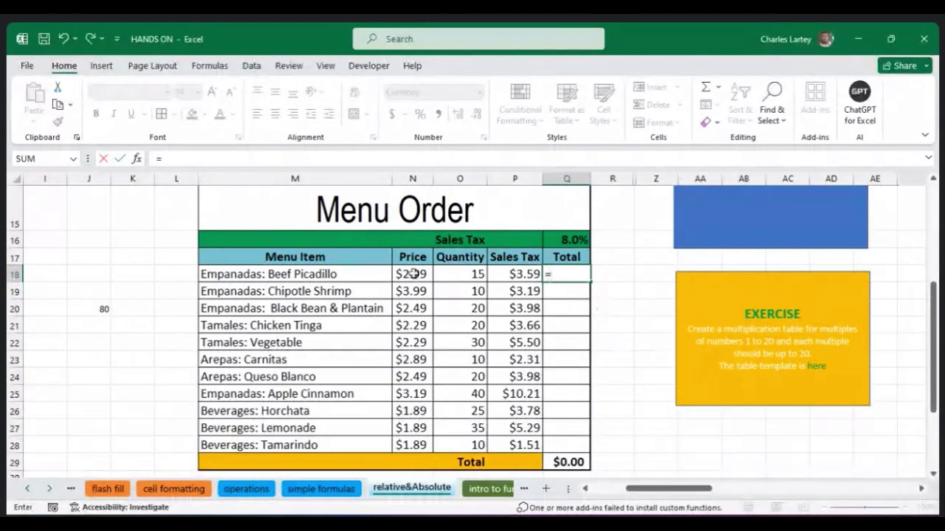
pyautogui.click(413, 273)
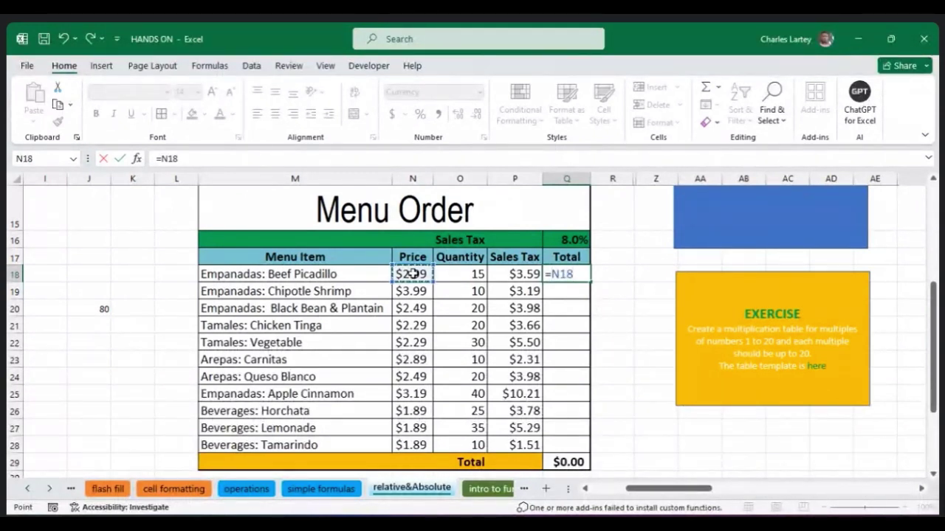
pyautogui.write('*')
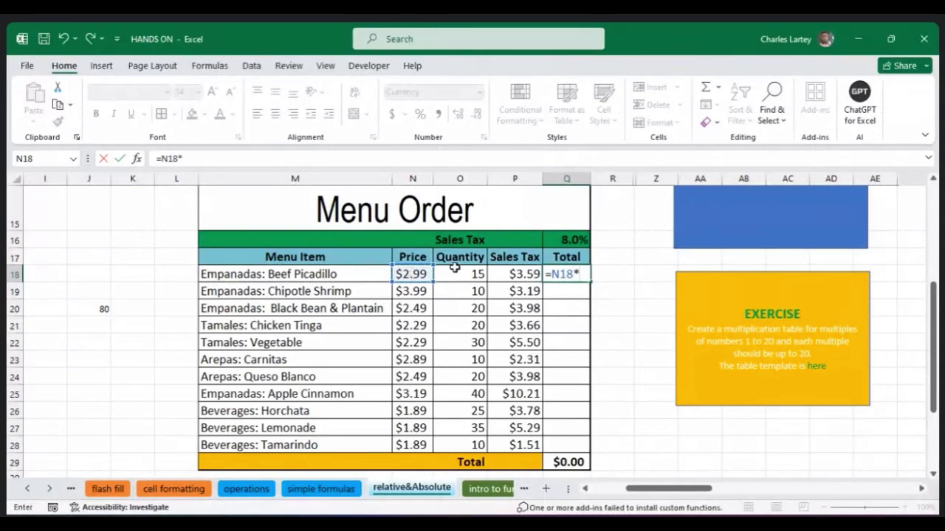
pyautogui.click(477, 272)
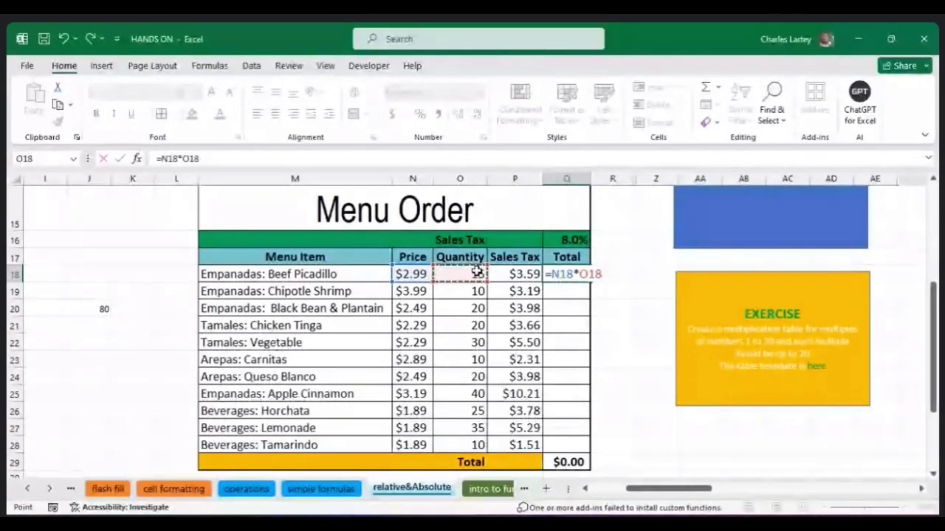
pyautogui.click(366, 158)
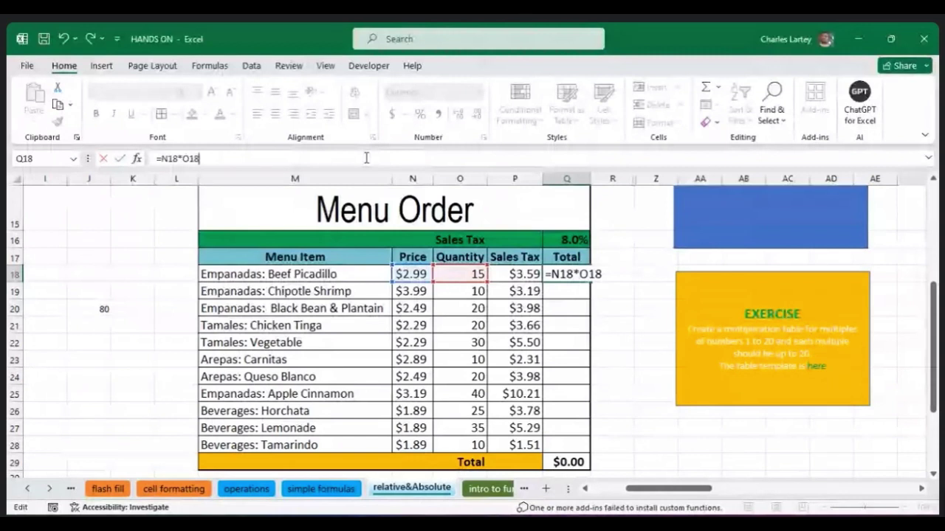
pyautogui.write(')')
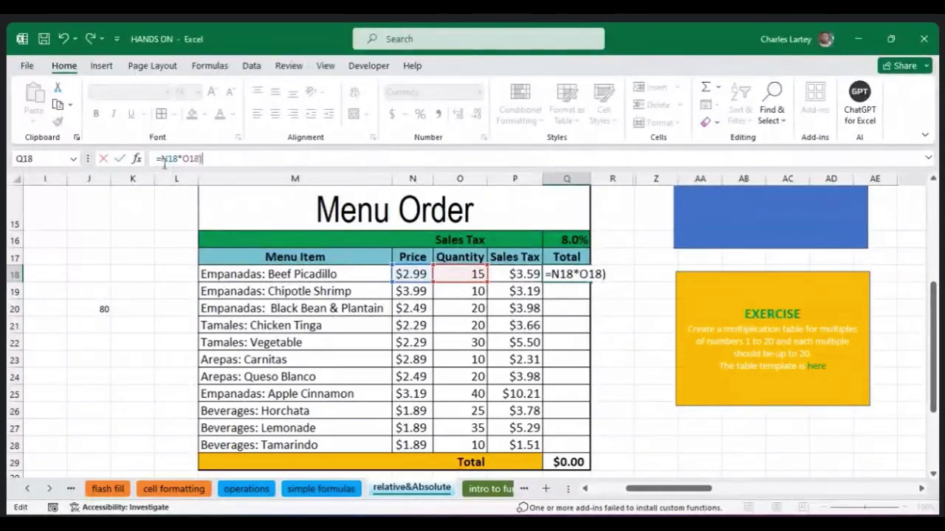
pyautogui.click(163, 159)
pyautogui.write('(')
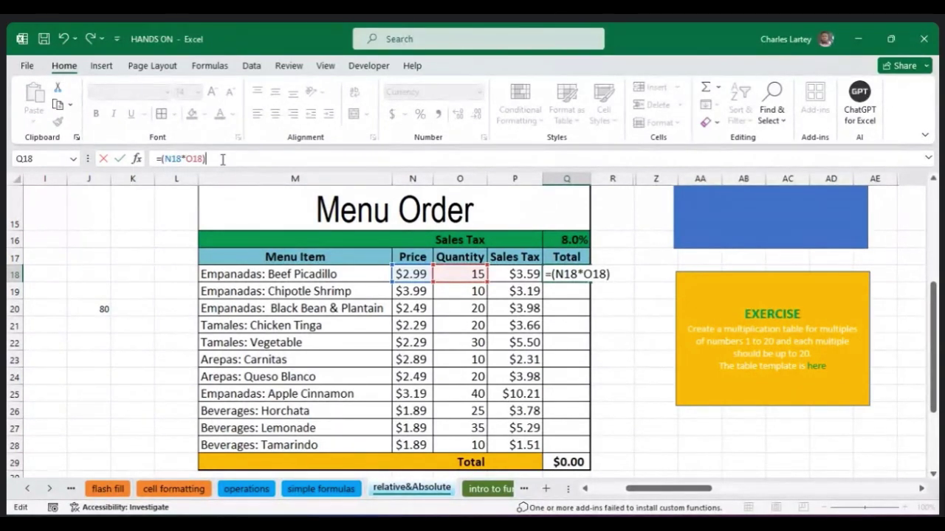
pyautogui.write('+')
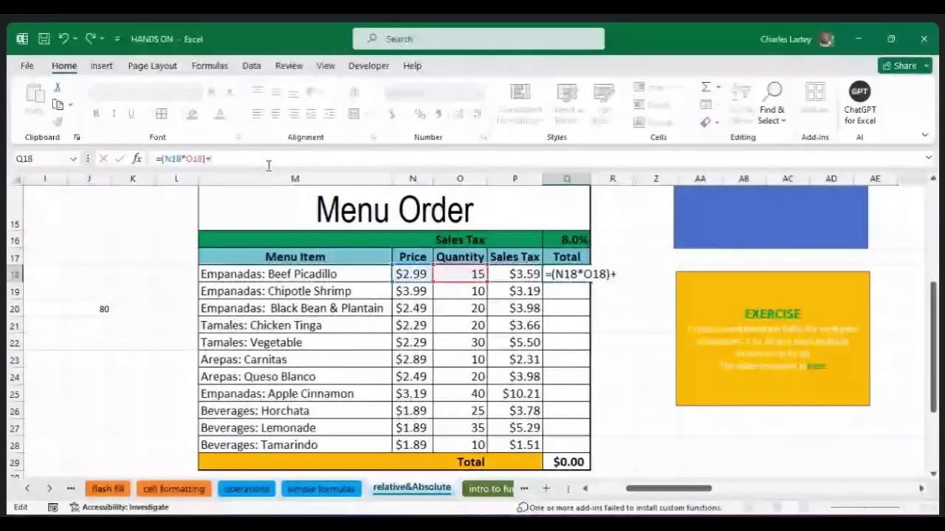
pyautogui.click(522, 273)
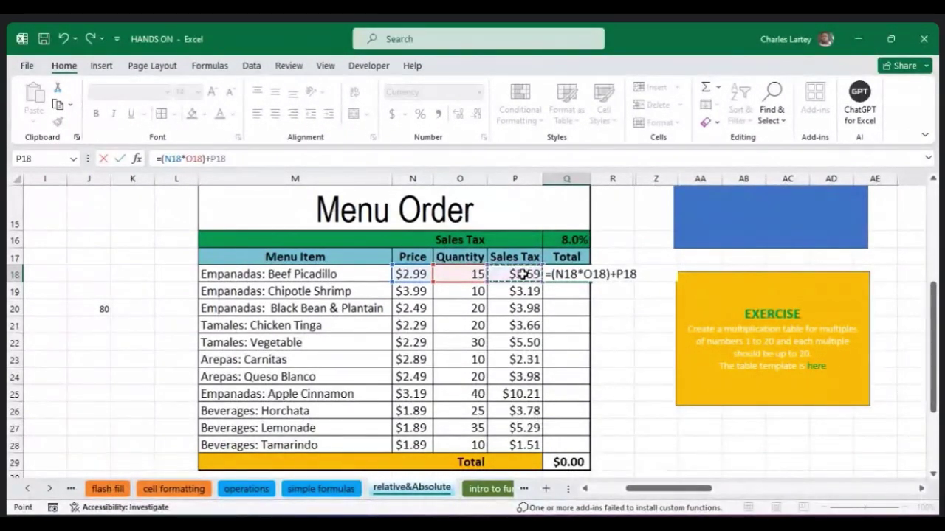
pyautogui.press('Return')
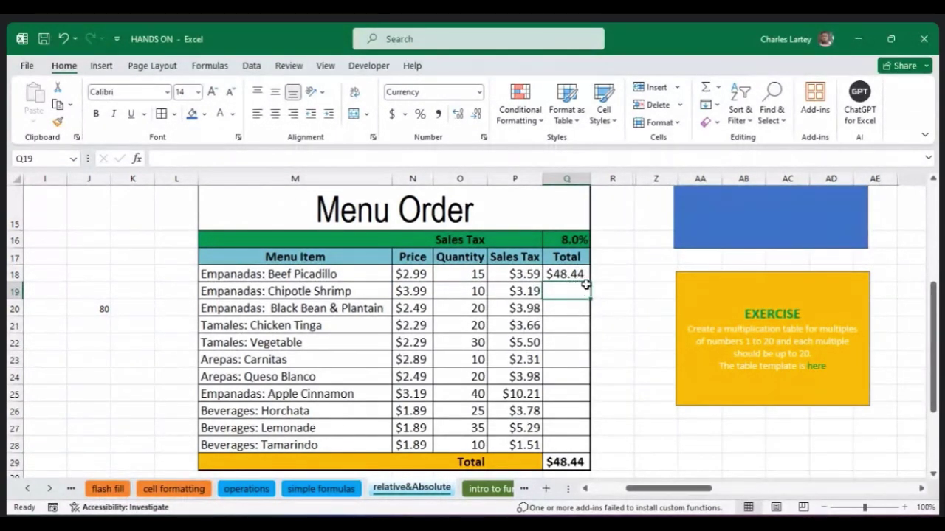
# Fill the Total formula from Q18 down to Q28 and widen column Q to fit the amounts.
pyautogui.click(580, 275)
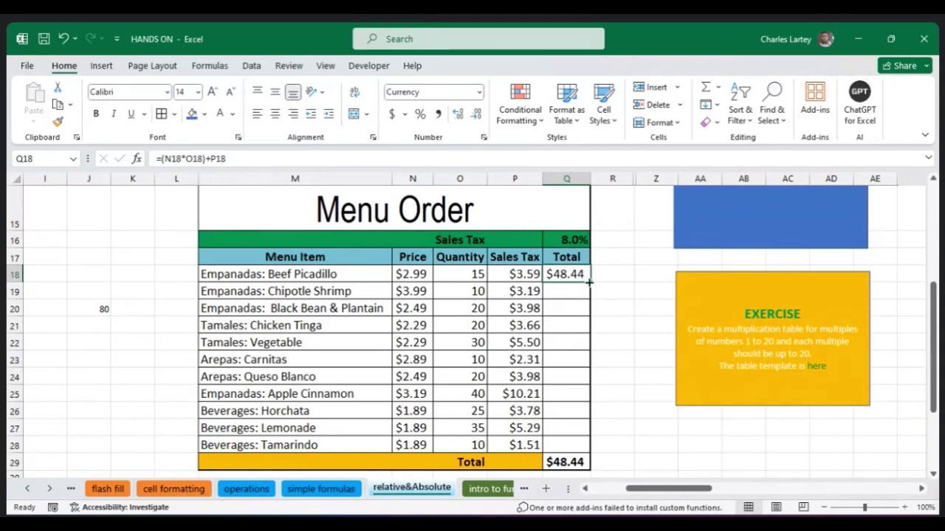
pyautogui.moveTo(590, 281); pyautogui.dragTo(591, 454)
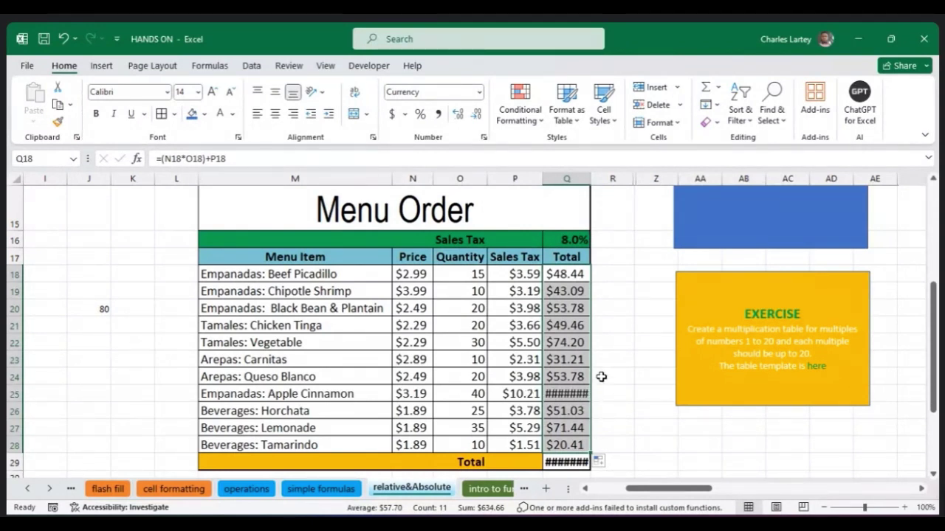
pyautogui.moveTo(590, 182); pyautogui.dragTo(616, 183)
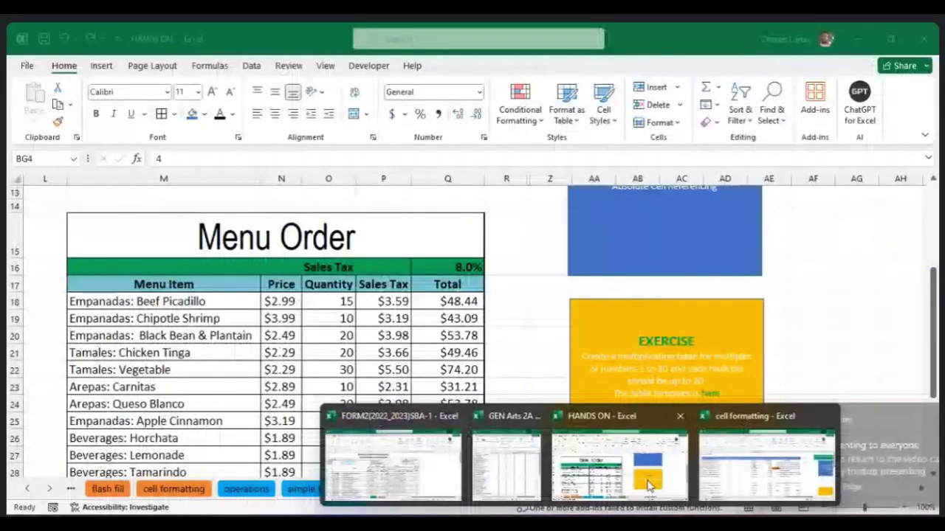
# Return to the HANDS ON workbook and enter the formula =Q18 in R19 beside the Menu Order table.
pyautogui.click(649, 485)
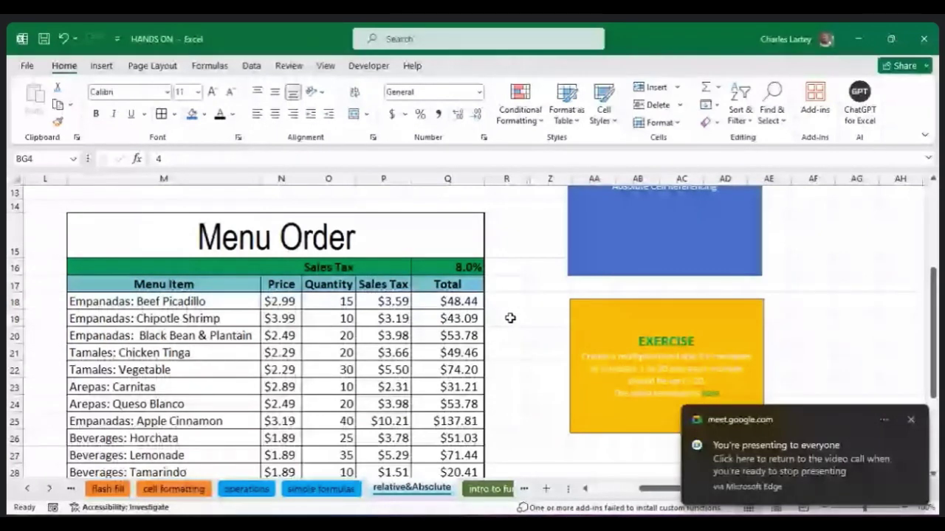
pyautogui.scroll(-1, 511, 316)
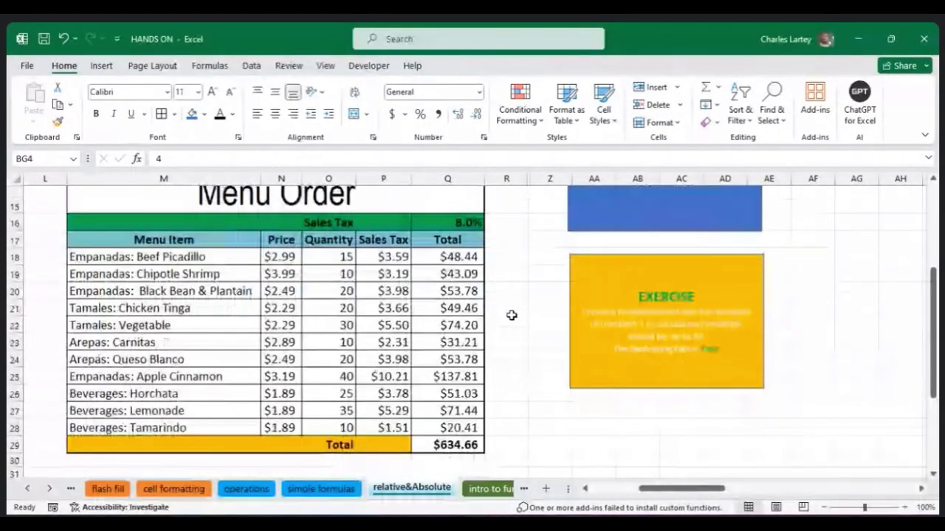
pyautogui.scroll(-1, 512, 315)
pyautogui.click(505, 244)
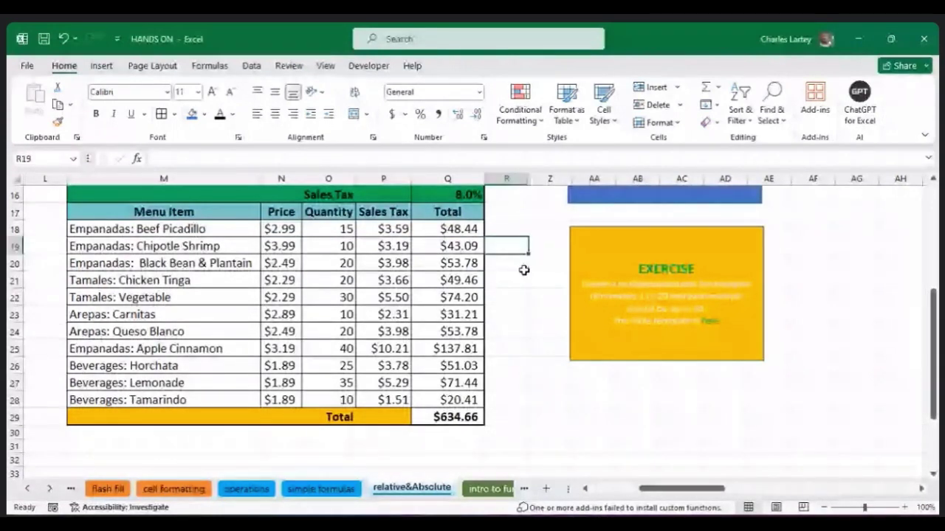
pyautogui.scroll(3, 523, 271)
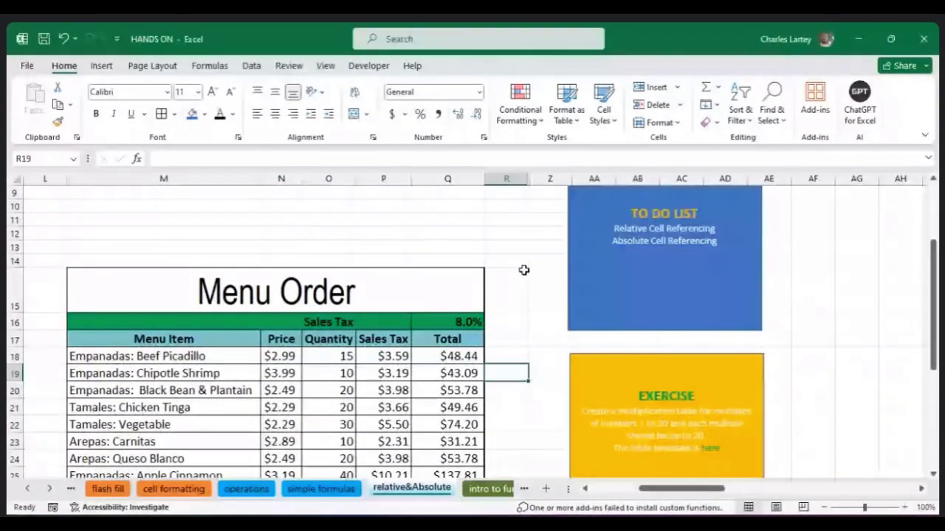
pyautogui.scroll(-2, 523, 270)
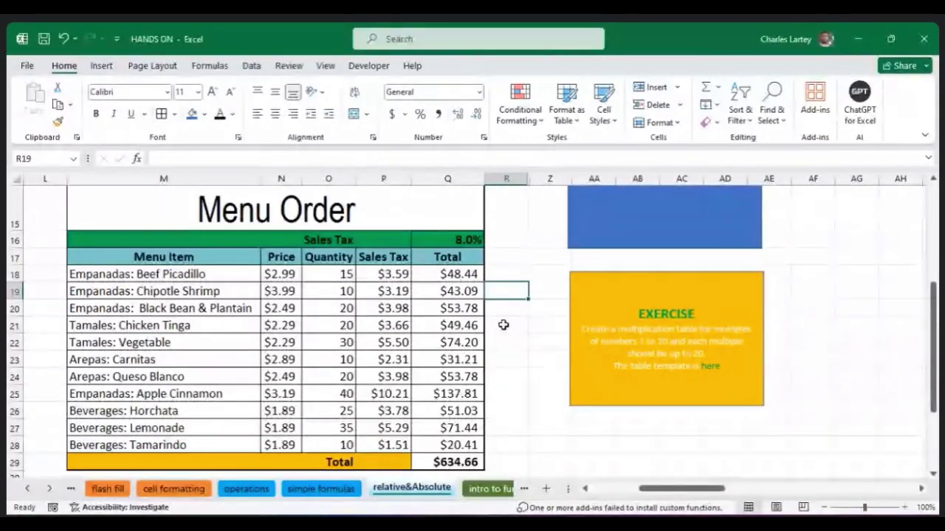
pyautogui.write('=')
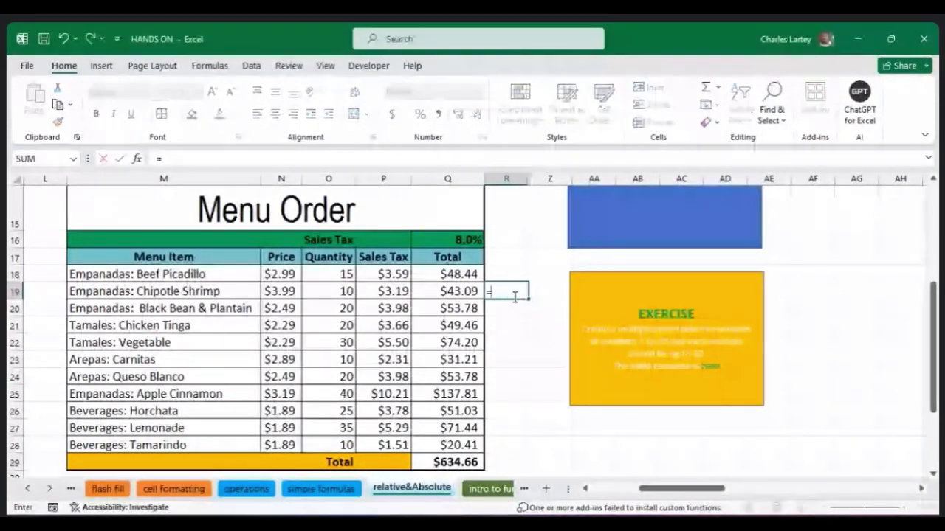
pyautogui.click(458, 274)
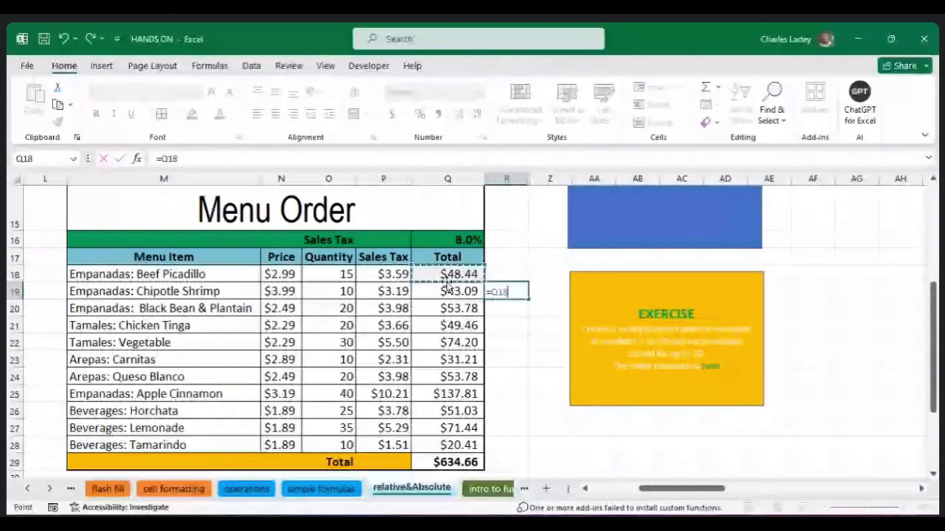
pyautogui.press('Return')
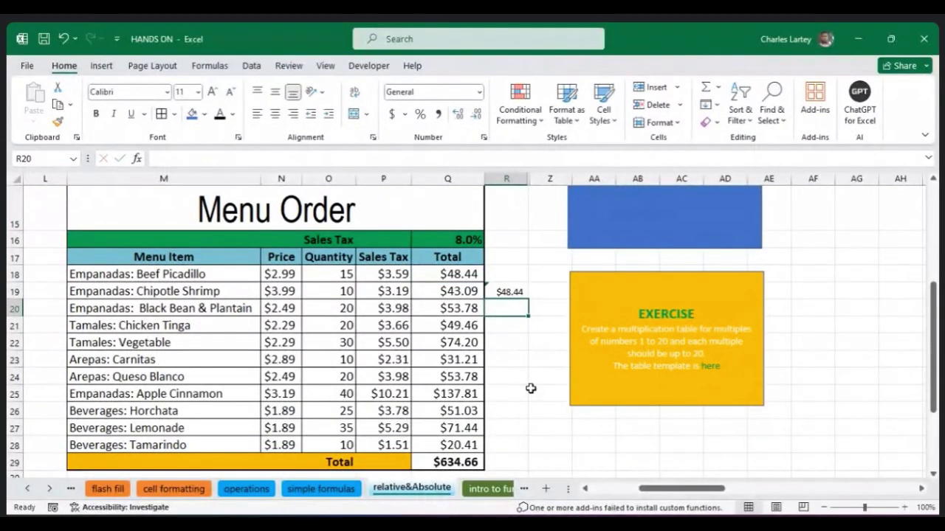
# Copy the =Q18 formula from R19 into R23 and compare the references in the two cells.
pyautogui.click(510, 292)
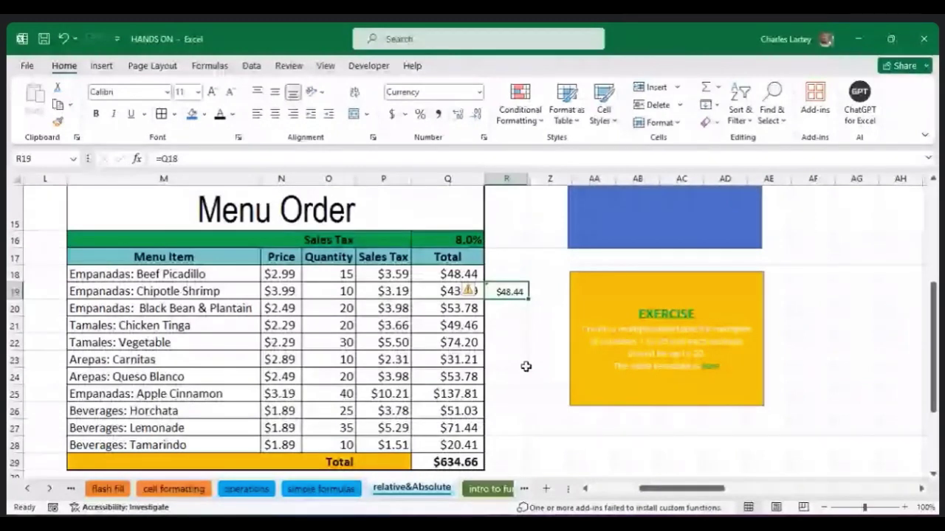
pyautogui.hotkey('ctrl', 'c')
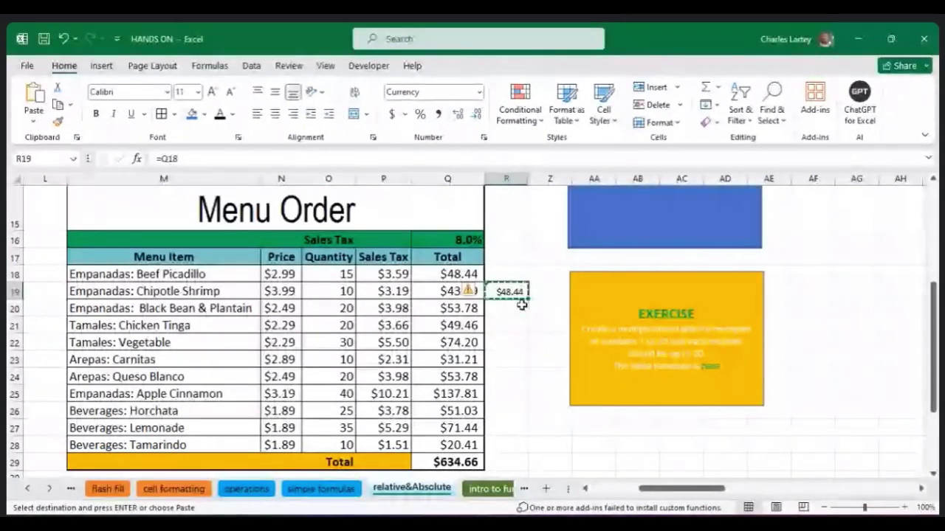
pyautogui.click(524, 356)
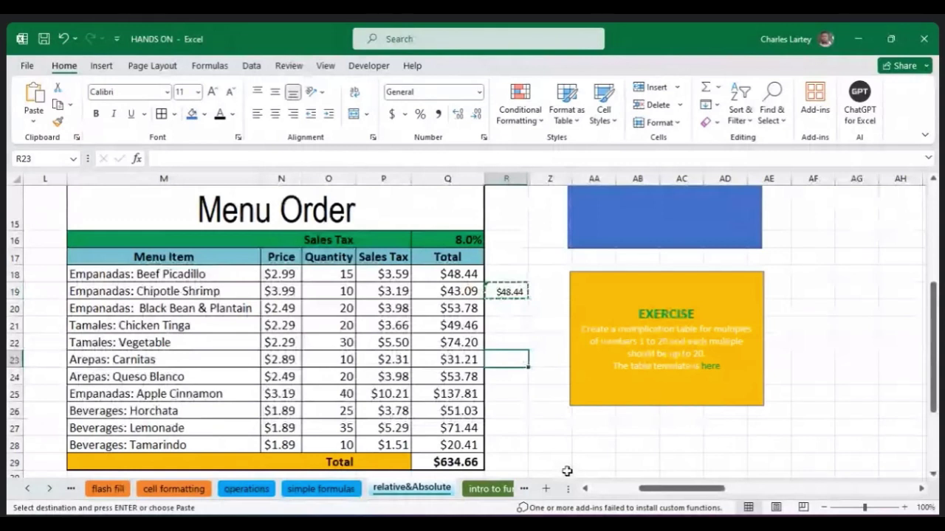
pyautogui.hotkey('ctrl', 'v')
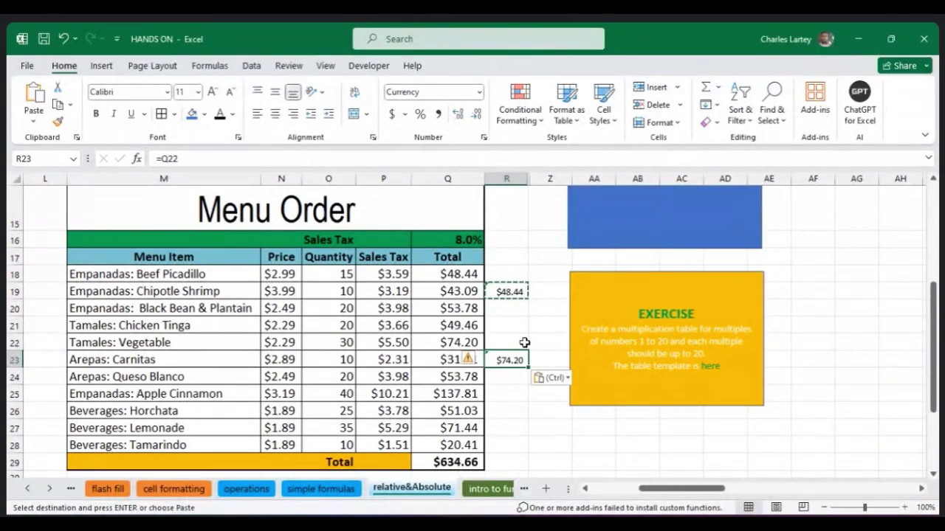
pyautogui.press('Escape')
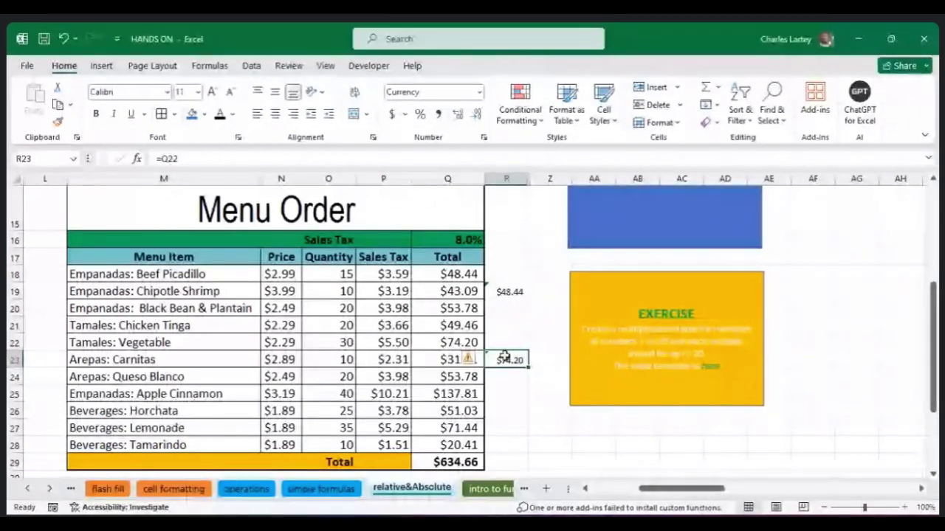
pyautogui.click(506, 292)
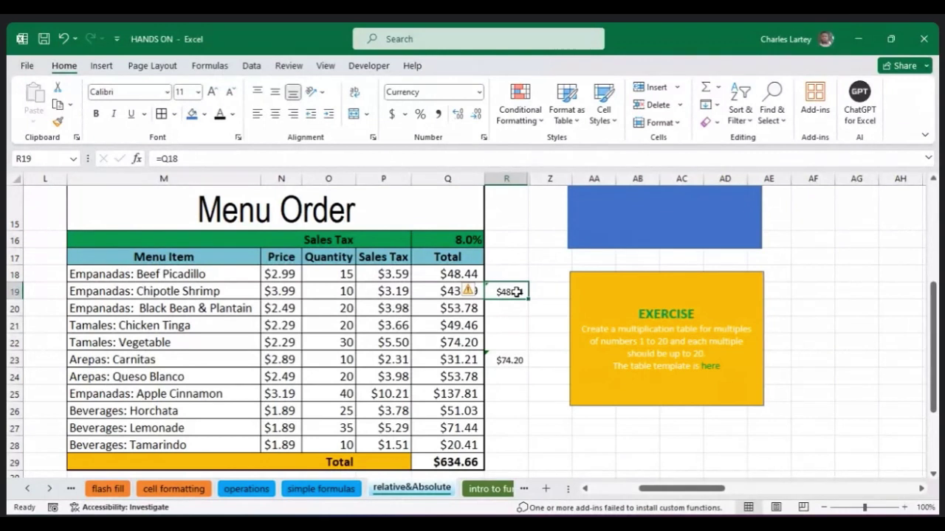
pyautogui.click(506, 360)
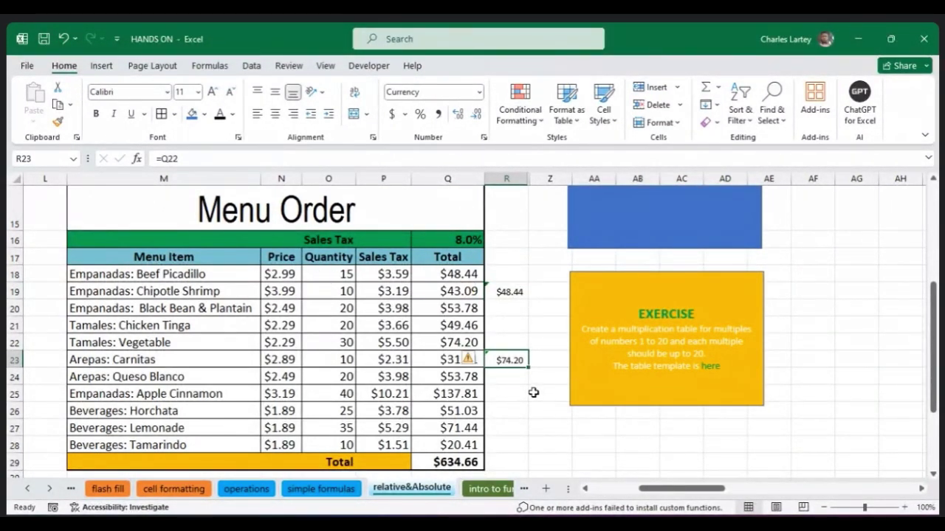
pyautogui.moveTo(509, 290); pyautogui.dragTo(510, 360)
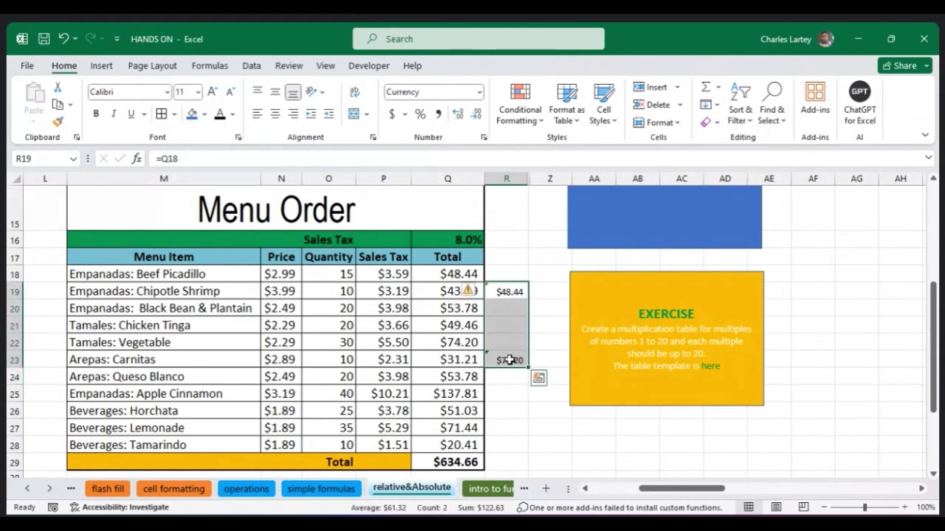
pyautogui.click(509, 360)
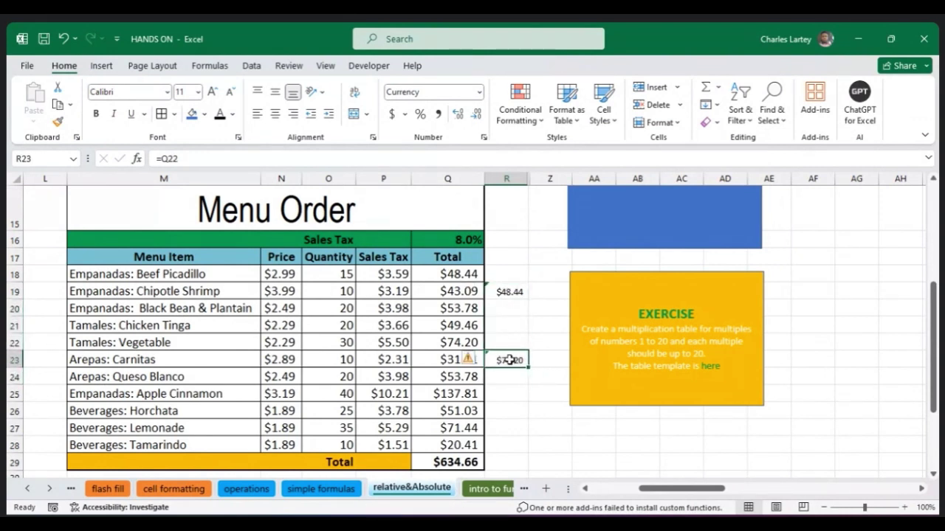
pyautogui.click(508, 292)
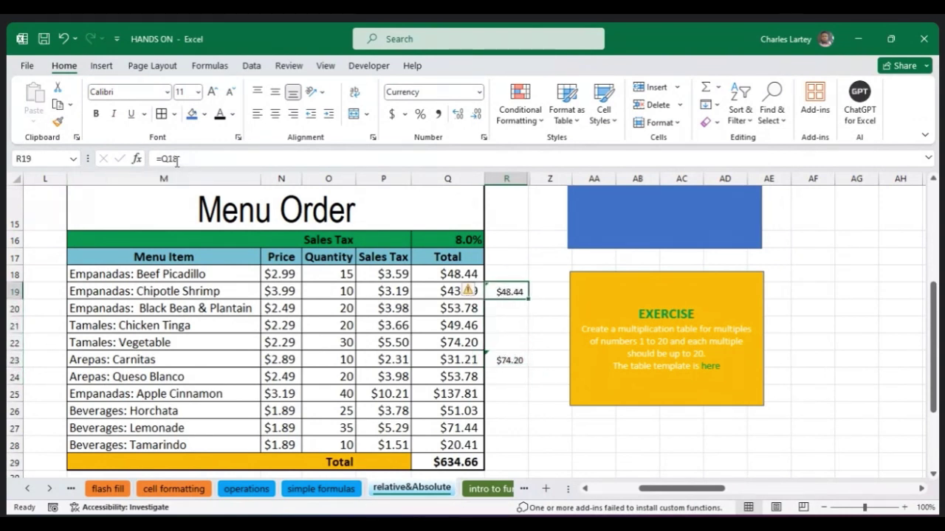
# Change the reference in R23 to the mixed form =$Q22, locking only the column.
pyautogui.click(502, 359)
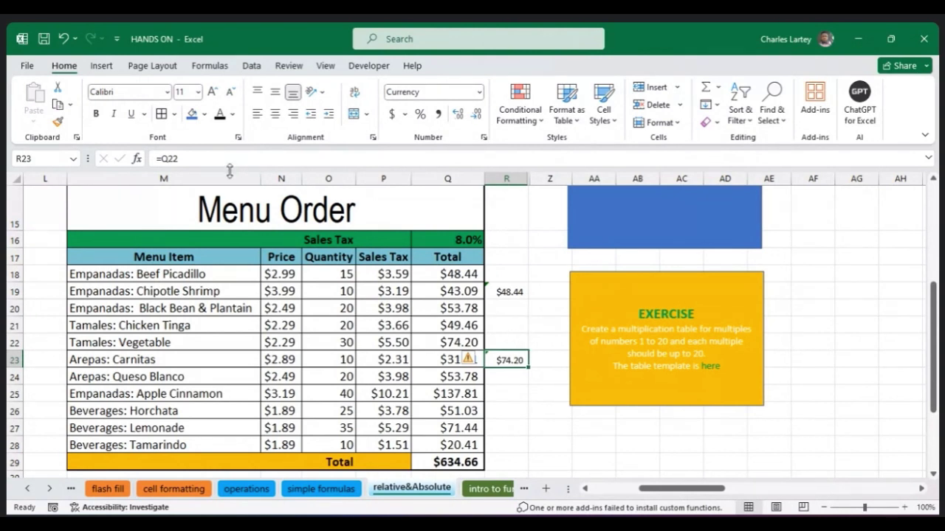
pyautogui.click(167, 159)
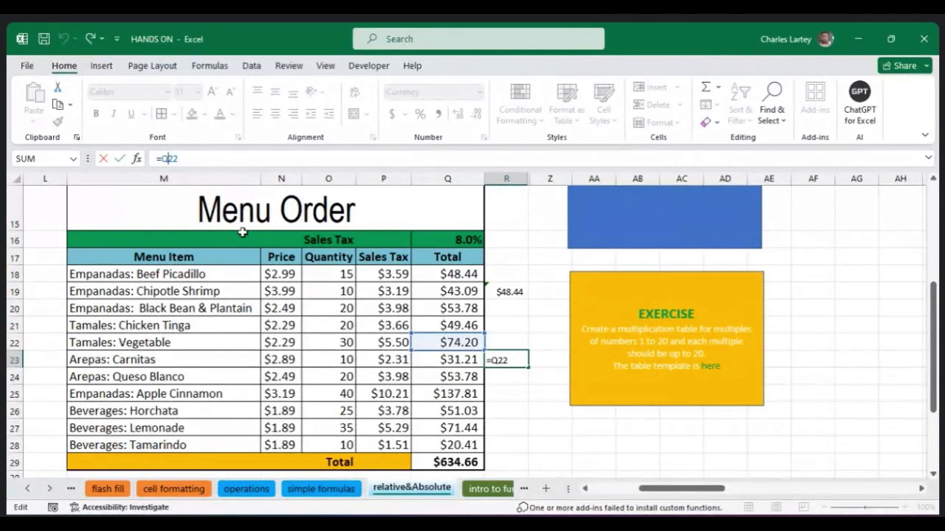
pyautogui.press('F4')
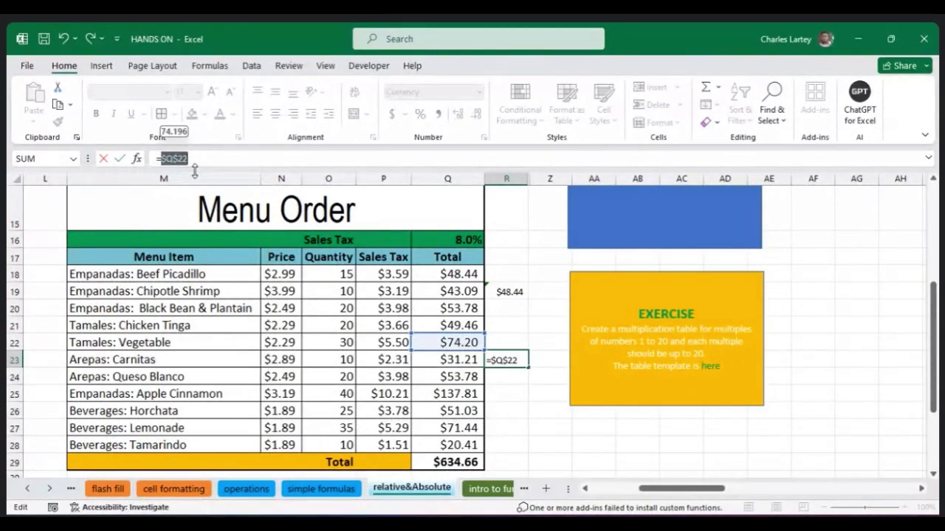
pyautogui.press('F4')
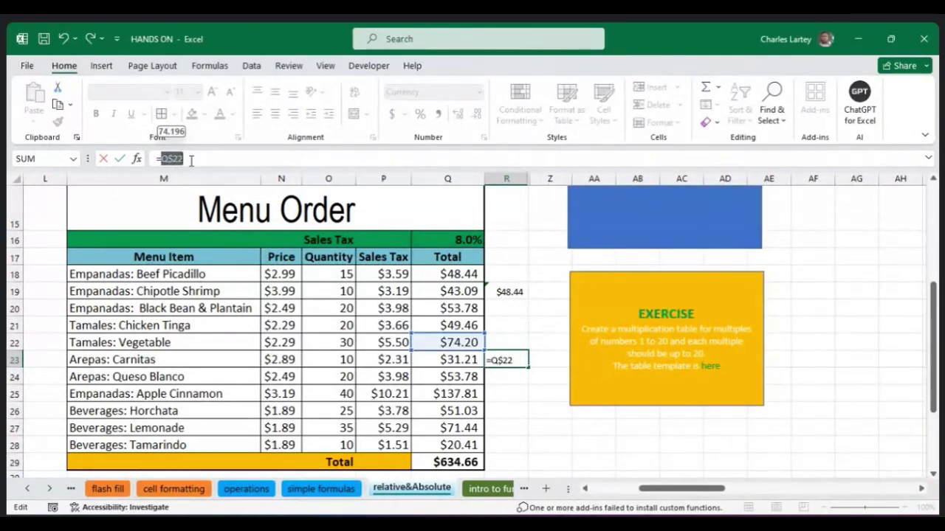
pyautogui.press('F4')
pyautogui.press('Return')
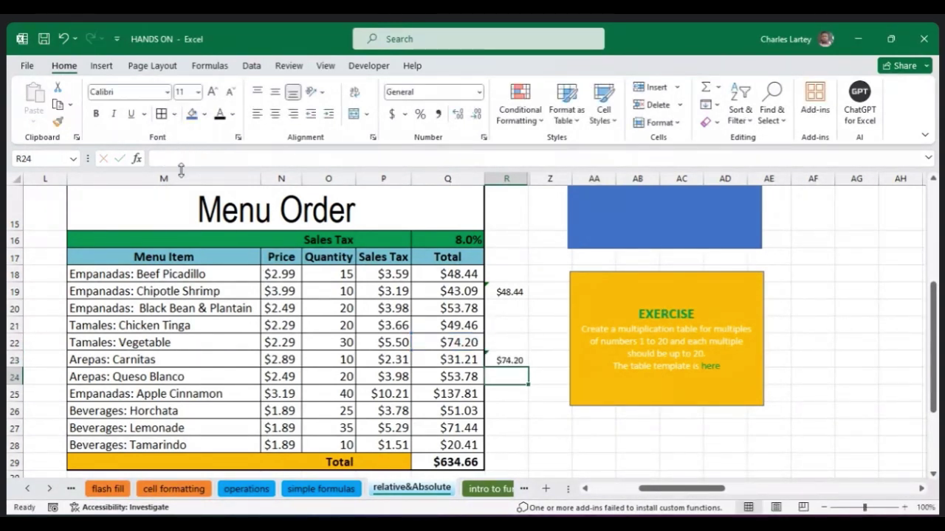
# Copy the column-locked formula from R23 into AF23 and AF24 to test how the reference behaves across columns and rows.
pyautogui.click(517, 359)
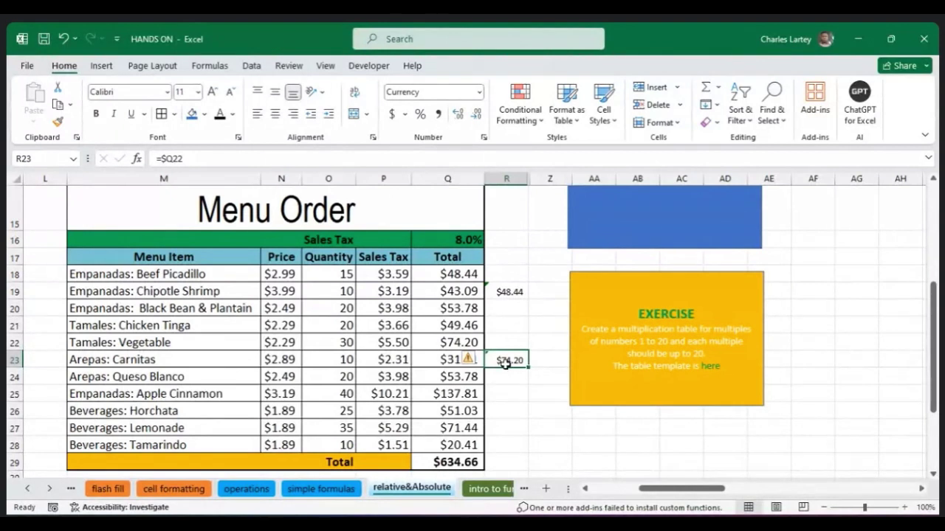
pyautogui.hotkey('ctrl', 'c')
pyautogui.click(802, 355)
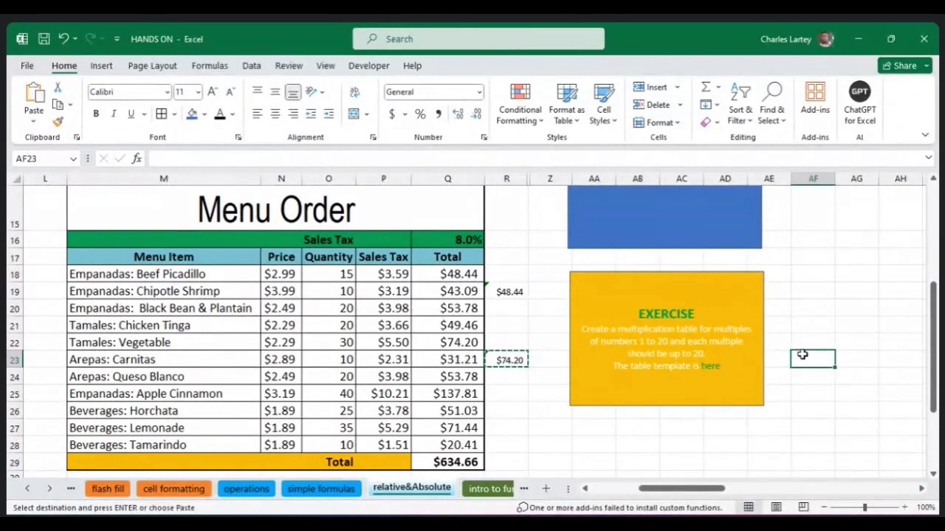
pyautogui.hotkey('ctrl', 'v')
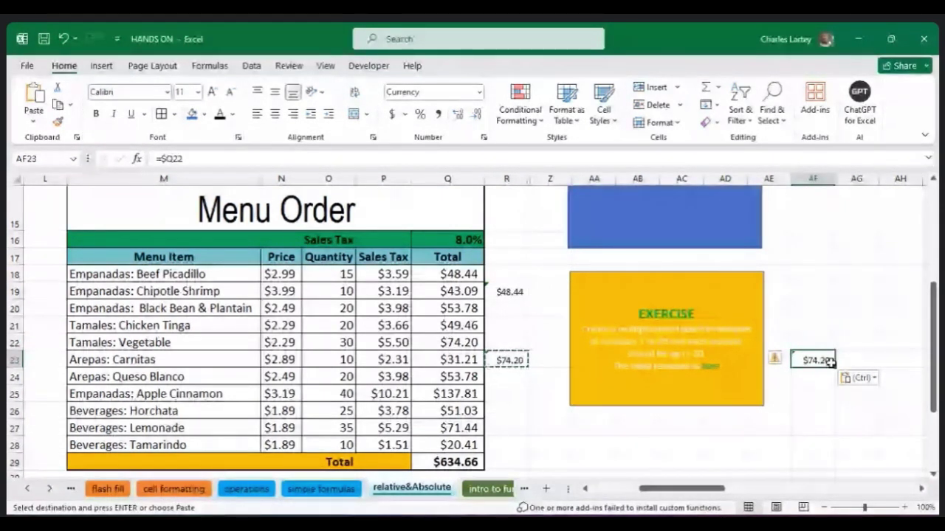
pyautogui.click(812, 377)
pyautogui.hotkey('ctrl', 'v')
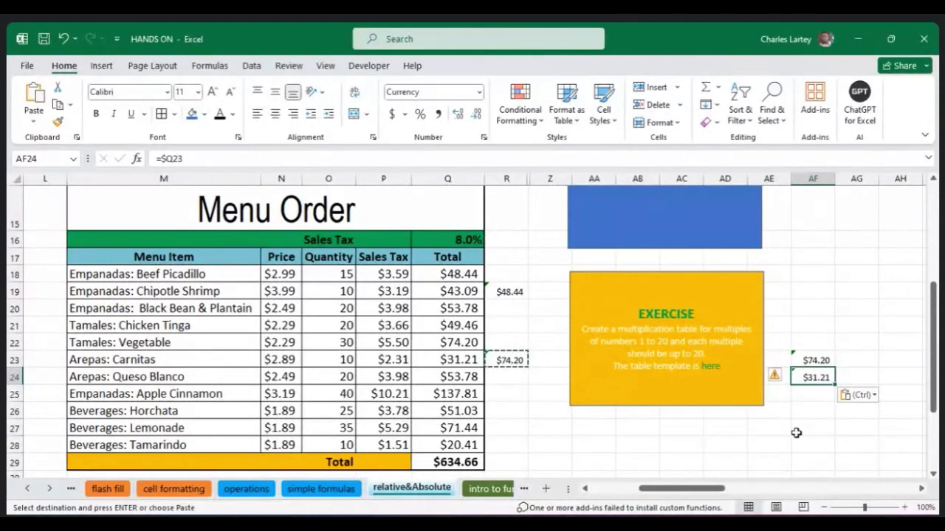
pyautogui.press('Escape')
pyautogui.click(510, 360)
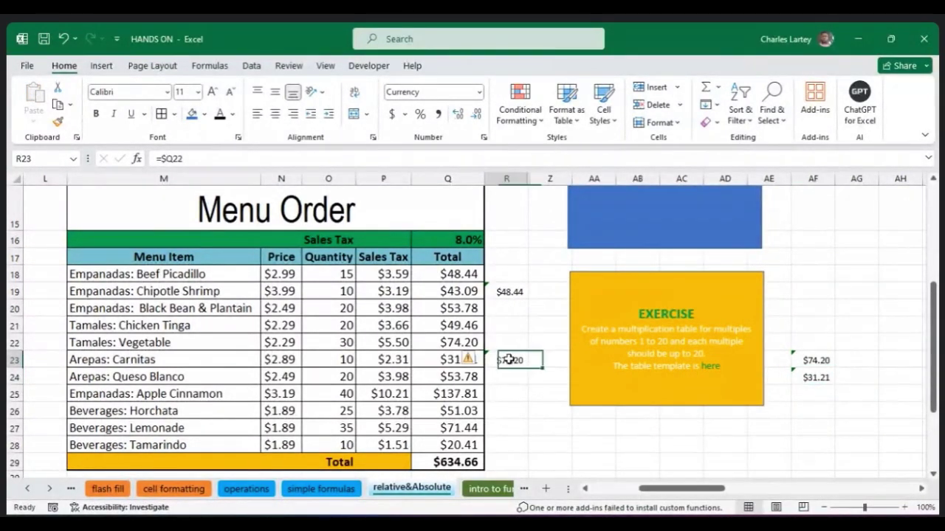
pyautogui.click(187, 156)
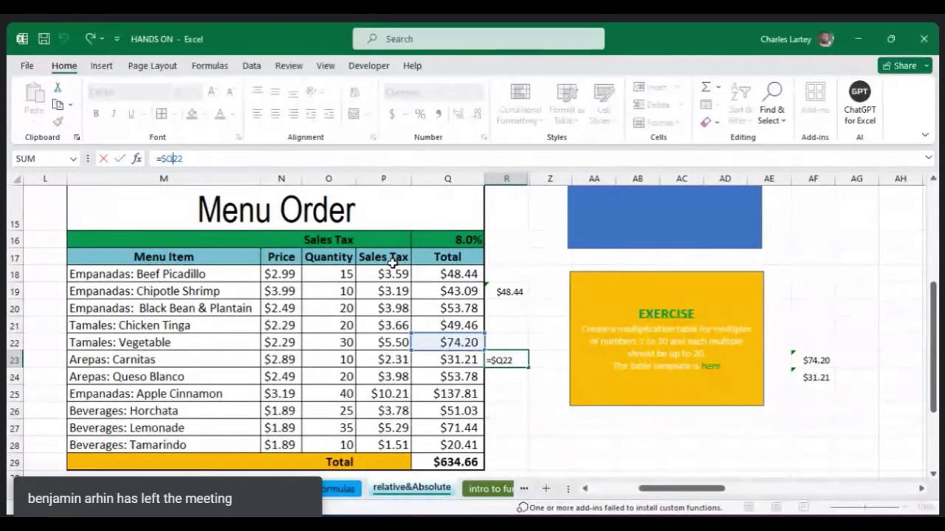
pyautogui.press('F4')
pyautogui.press('F4')
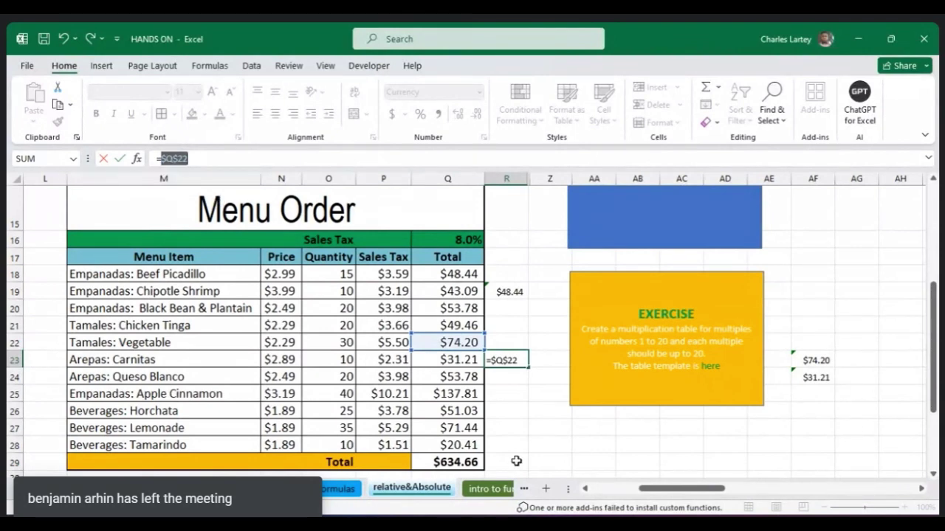
pyautogui.click(539, 444)
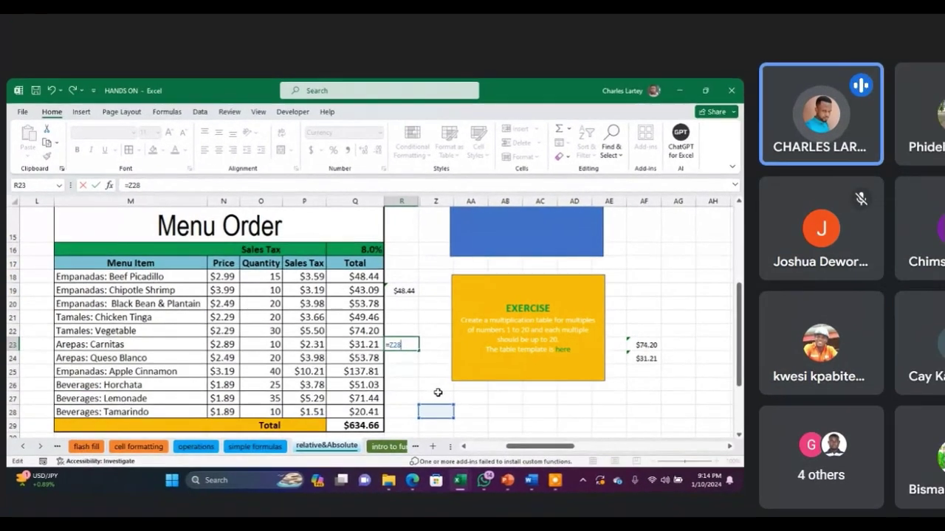
pyautogui.press('Escape')
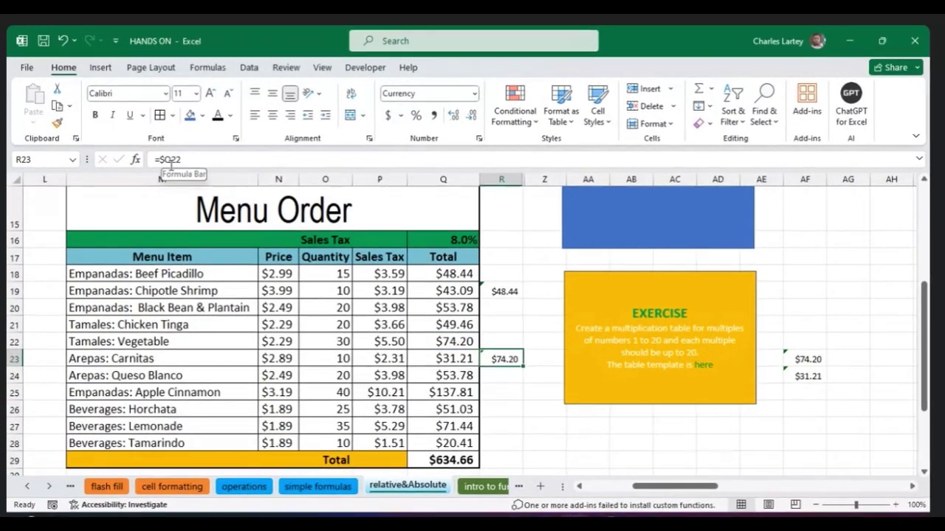
# Change the formula in R23 to the fully absolute reference =$Q$22.
pyautogui.click(136, 190)
pyautogui.press('F4')
pyautogui.press('F4')
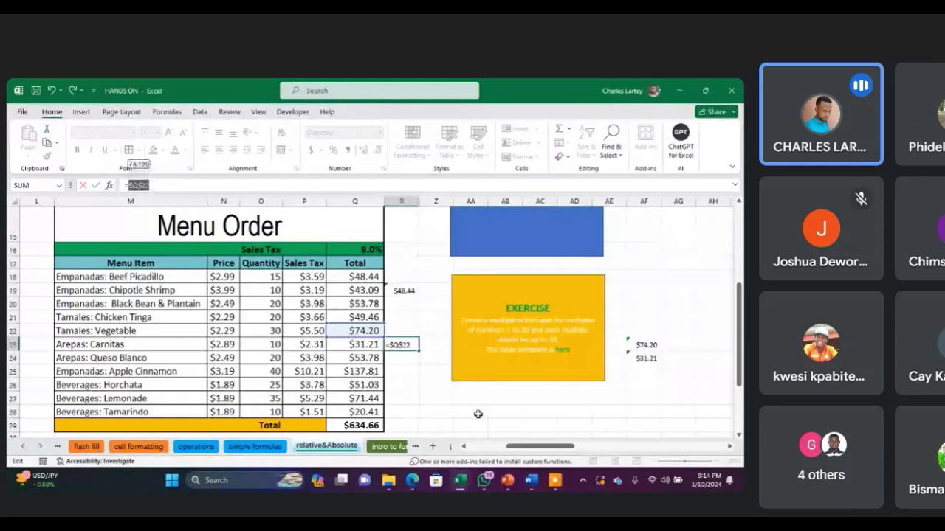
pyautogui.press('Return')
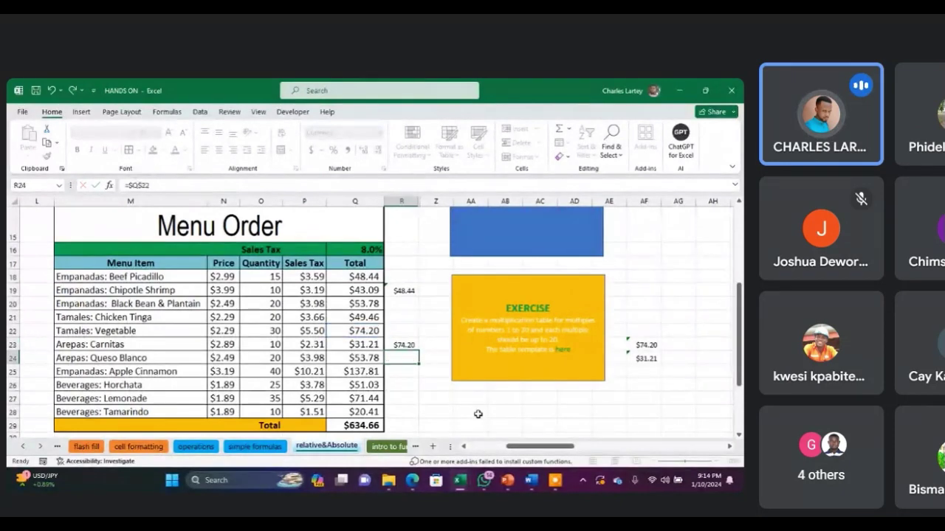
# Copy the absolute-reference formula from R23 into AE28, AG19, AG15, Z15 and AA28.
pyautogui.click(409, 347)
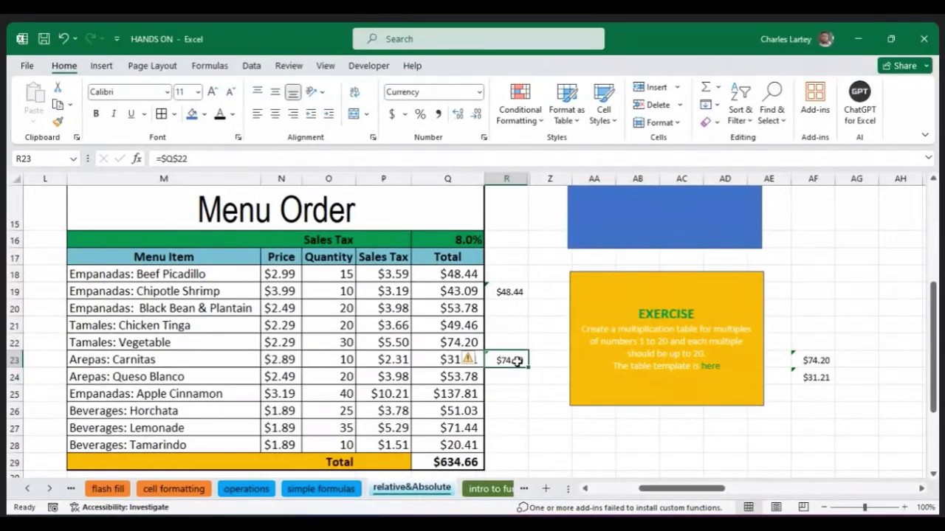
pyautogui.hotkey('ctrl', 'c')
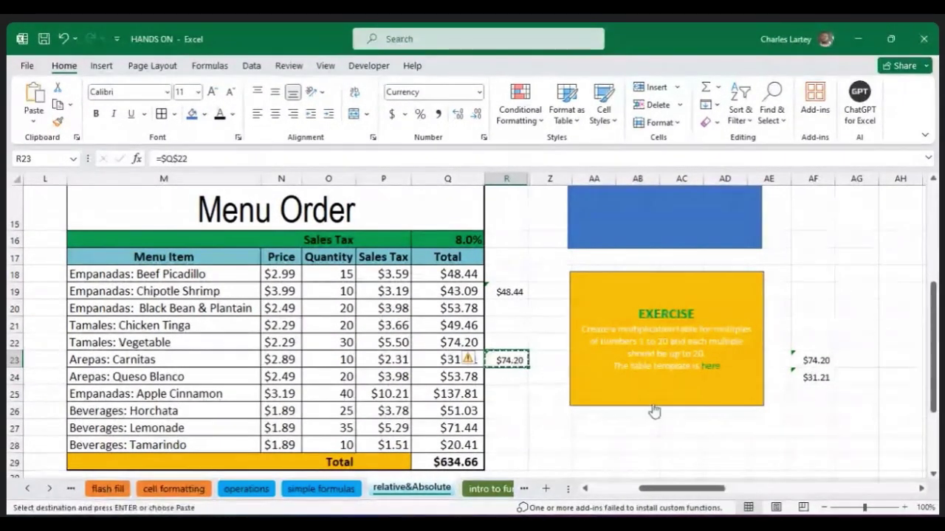
pyautogui.click(767, 446)
pyautogui.hotkey('ctrl', 'v')
pyautogui.click(842, 286)
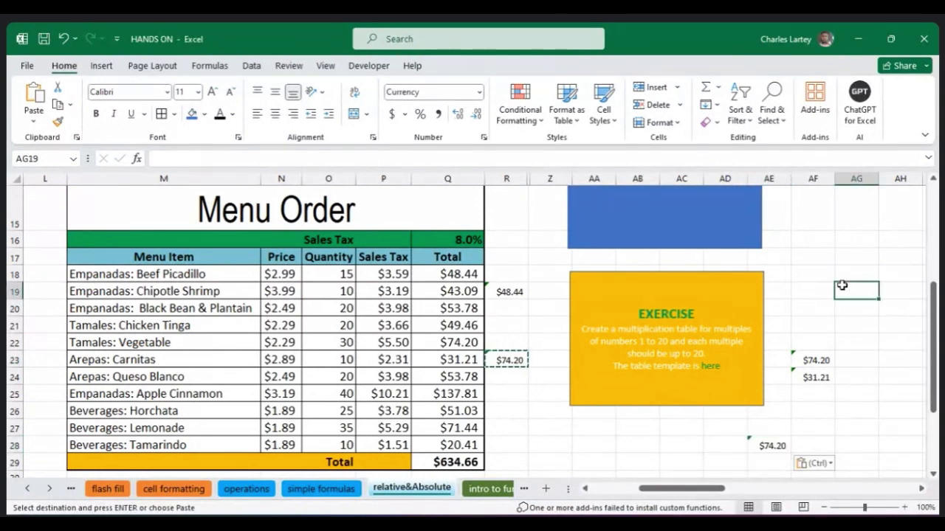
pyautogui.hotkey('ctrl', 'v')
pyautogui.click(842, 214)
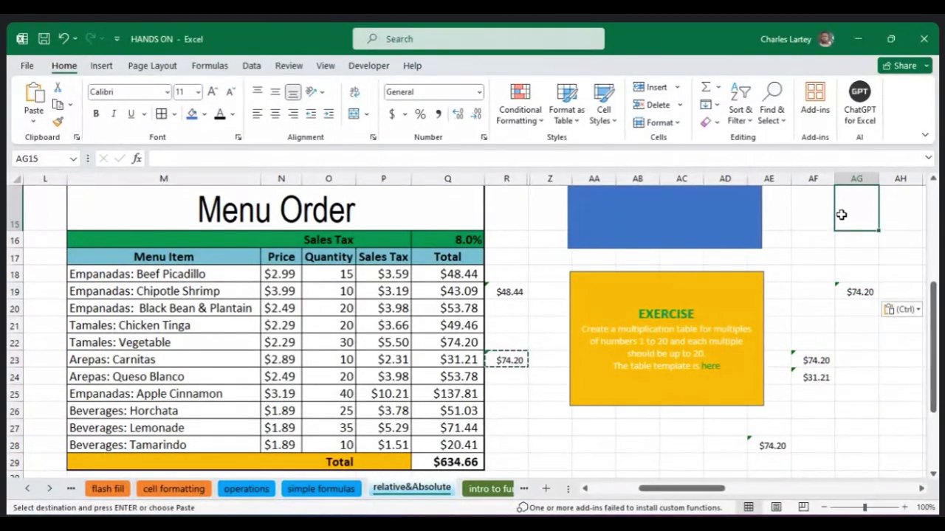
pyautogui.hotkey('ctrl', 'v')
pyautogui.click(545, 214)
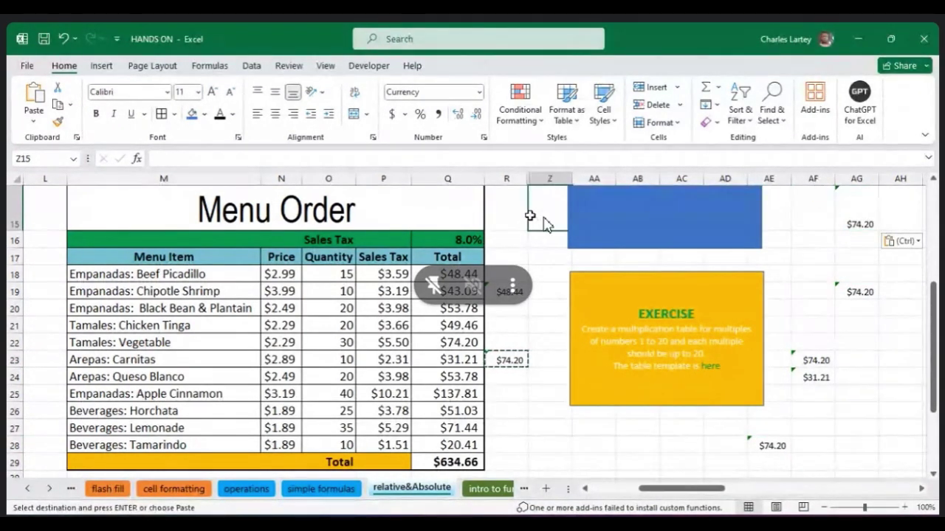
pyautogui.hotkey('ctrl', 'v')
pyautogui.click(575, 447)
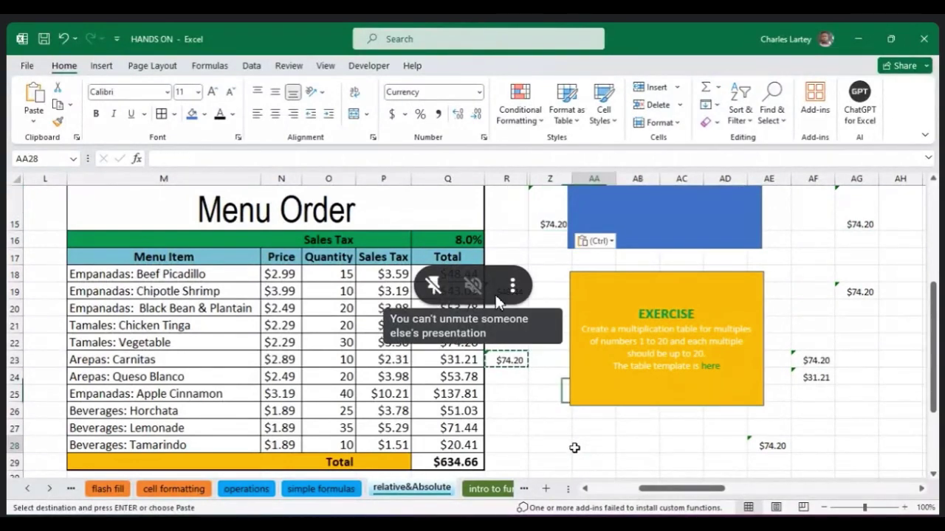
pyautogui.hotkey('ctrl', 'v')
pyautogui.click(520, 298)
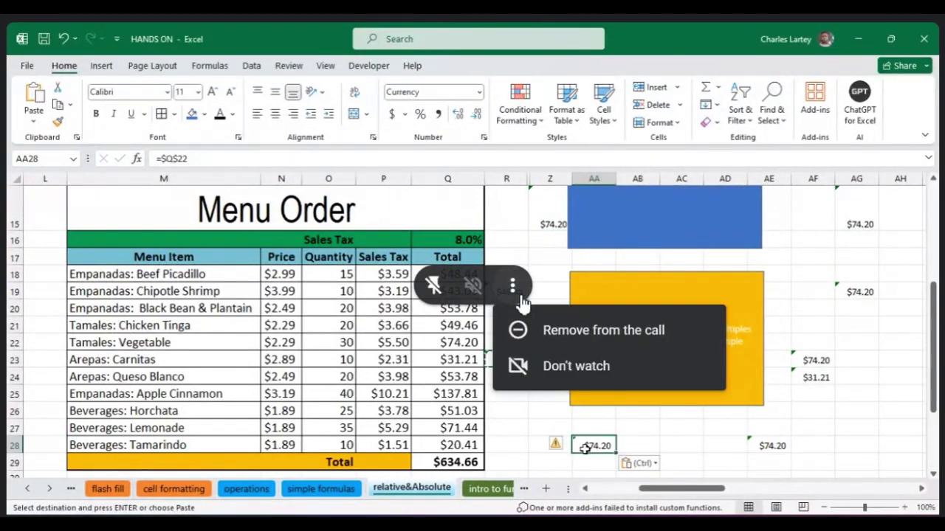
pyautogui.click(521, 298)
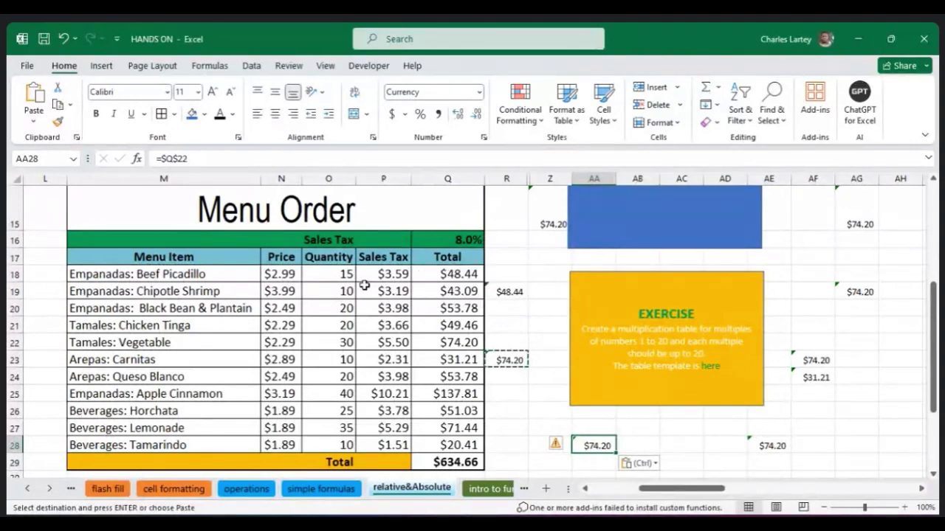